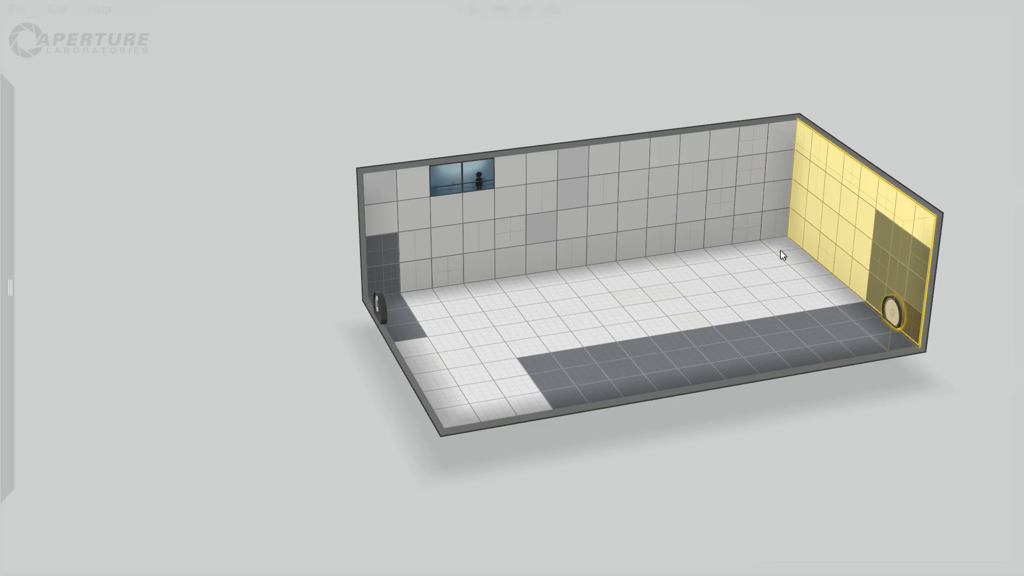
Widen the chamber by extending the long, partly dark side wall outward.
{"action": "left_click", "coordinate": [837, 426]}
{"action": "left_click_drag", "start_coordinate": [836, 424], "coordinate": [934, 421]}
{"action": "right_click_drag", "start_coordinate": [753, 308], "coordinate": [613, 176]}
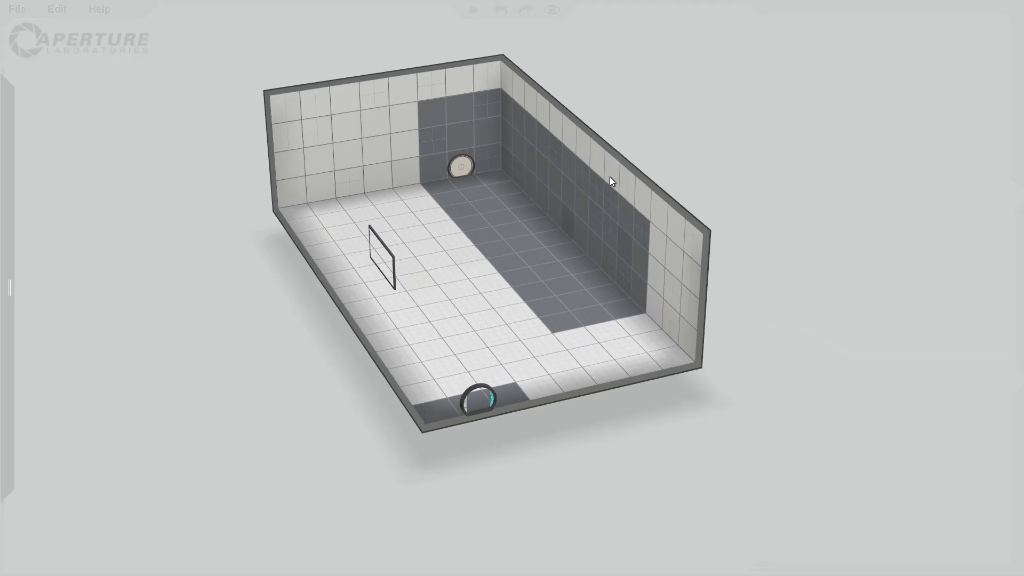
{"action": "left_click_drag", "start_coordinate": [503, 75], "coordinate": [698, 357]}
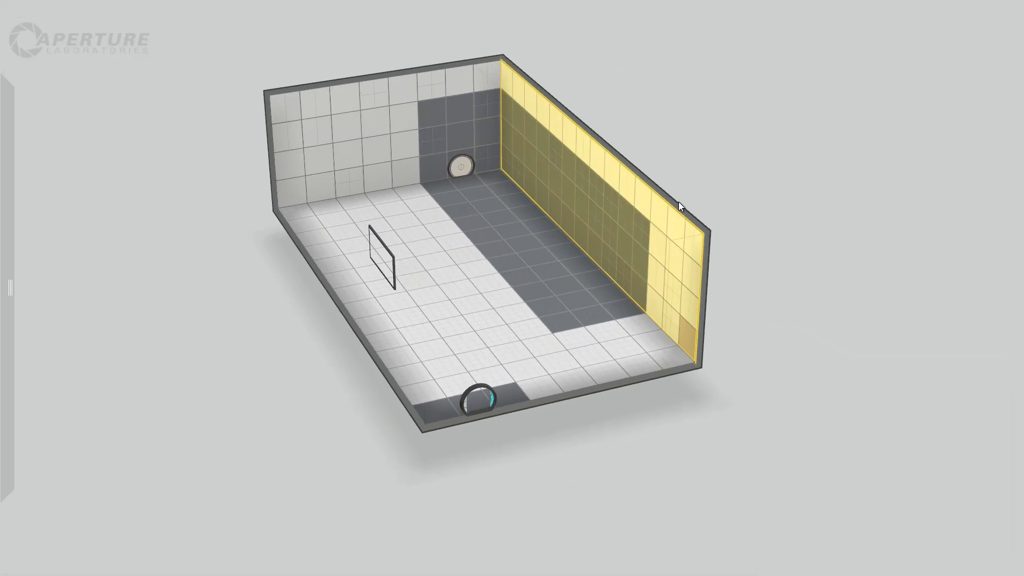
{"action": "left_click_drag", "start_coordinate": [679, 202], "coordinate": [842, 167]}
{"action": "left_click", "coordinate": [849, 193]}
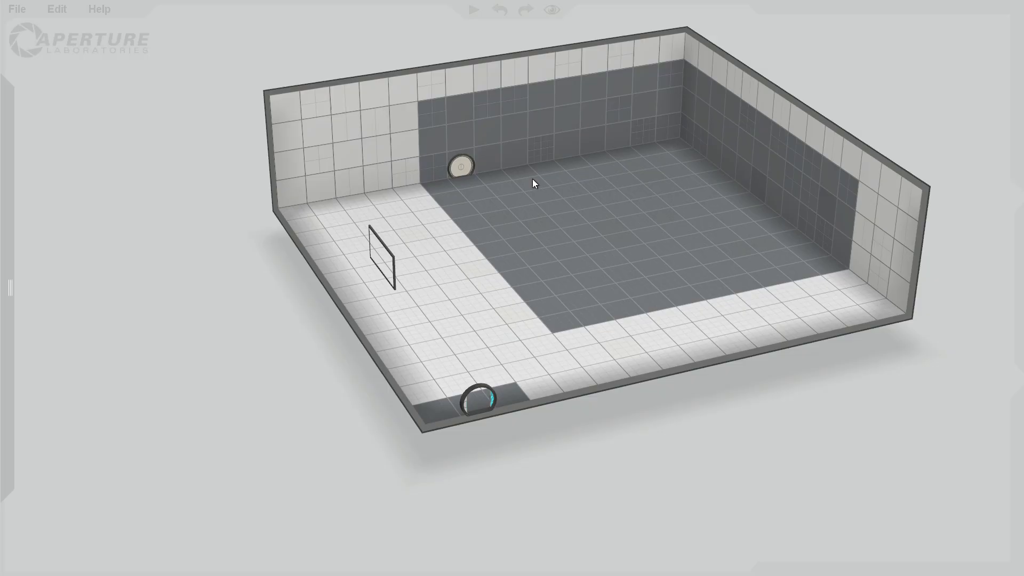
Move the round door on the dark end wall along to the far corner beside the extended side wall.
{"action": "left_click_drag", "start_coordinate": [460, 166], "coordinate": [661, 120]}
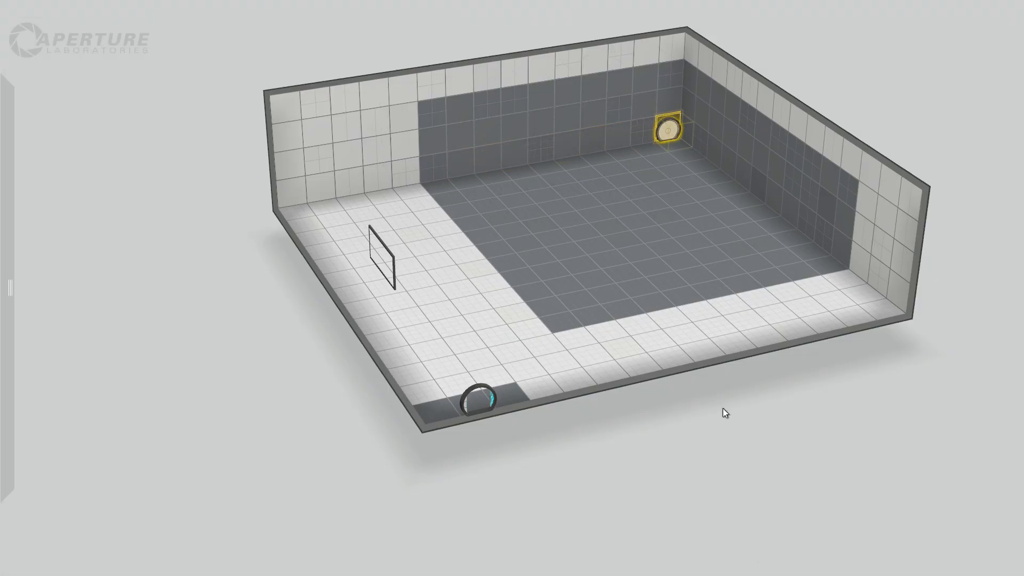
{"action": "left_click", "coordinate": [724, 409]}
{"action": "mouse_move", "coordinate": [16, 9]}
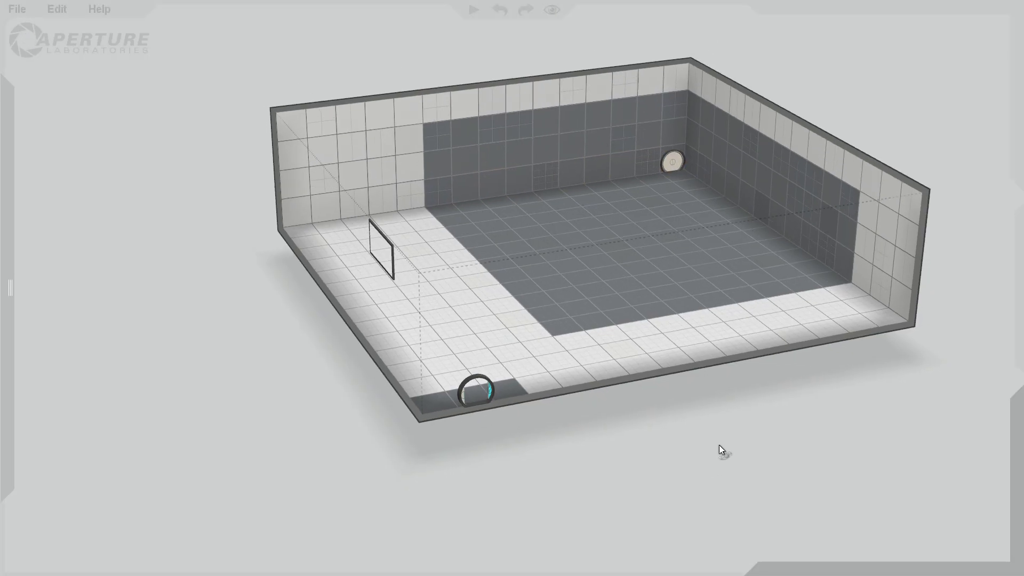
Place a storage cube dropper on the ceiling near the white section of the extended side wall.
{"action": "right_click_drag", "start_coordinate": [717, 446], "coordinate": [717, 292]}
{"action": "left_click_drag", "start_coordinate": [38, 168], "coordinate": [819, 257]}
{"action": "left_click", "coordinate": [836, 219]}
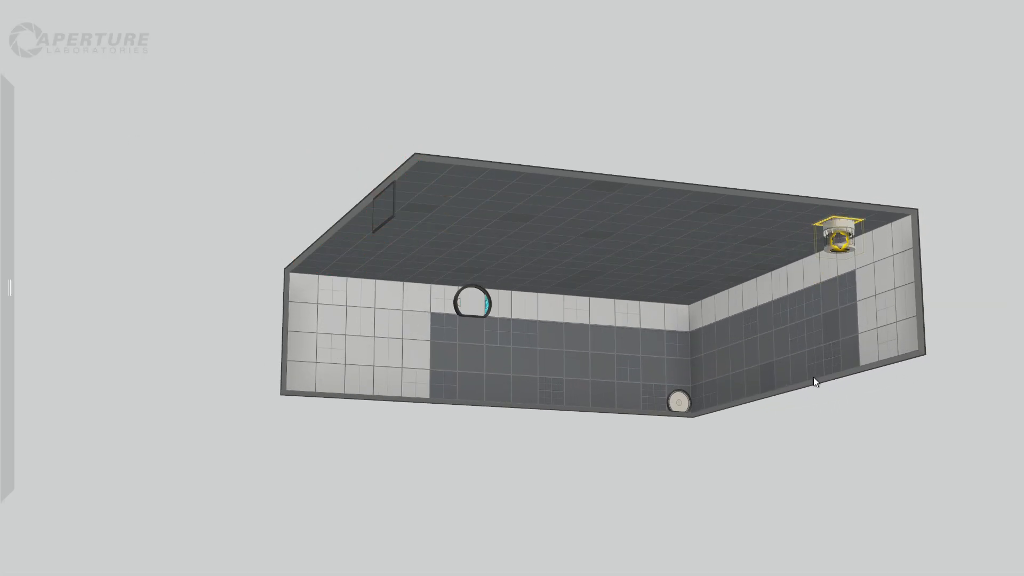
{"action": "right_click_drag", "start_coordinate": [834, 441], "coordinate": [864, 480]}
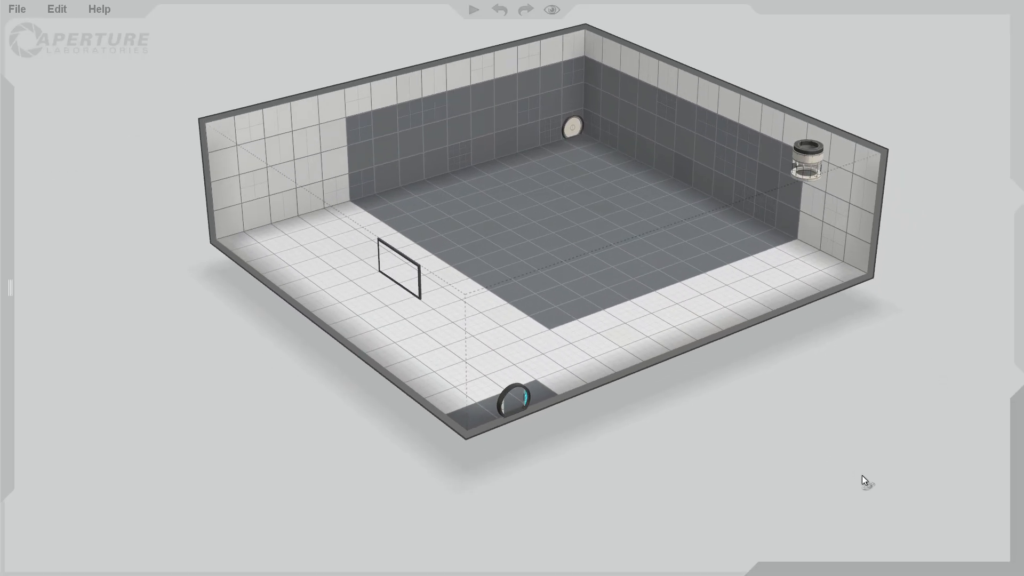
Add a bounce gel dropper in the white corner opposite the cube dropper, with its gel target on the floor below.
{"action": "mouse_move", "coordinate": [1, 116]}
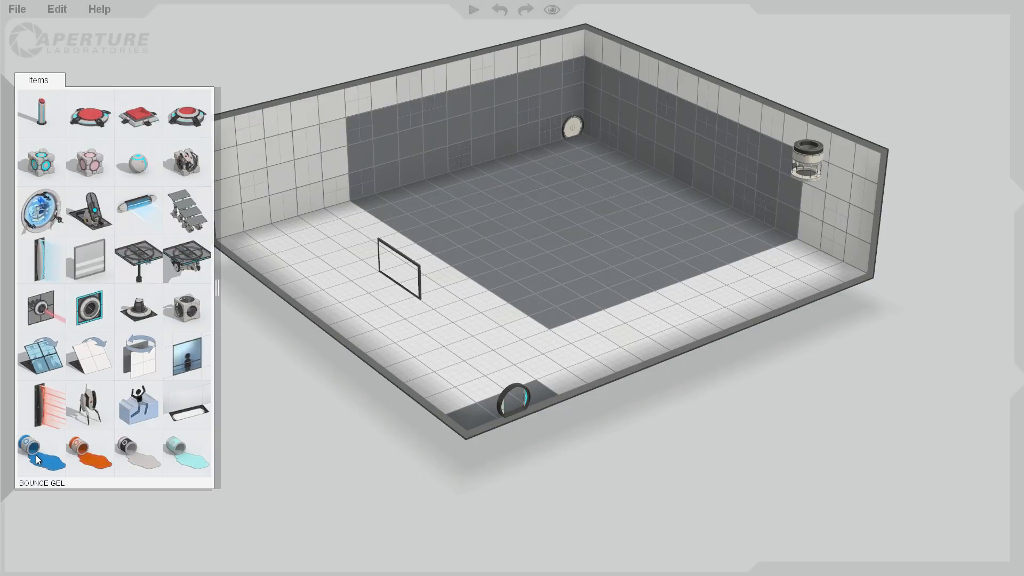
{"action": "left_click_drag", "start_coordinate": [37, 460], "coordinate": [257, 152]}
{"action": "left_click_drag", "start_coordinate": [267, 204], "coordinate": [267, 244]}
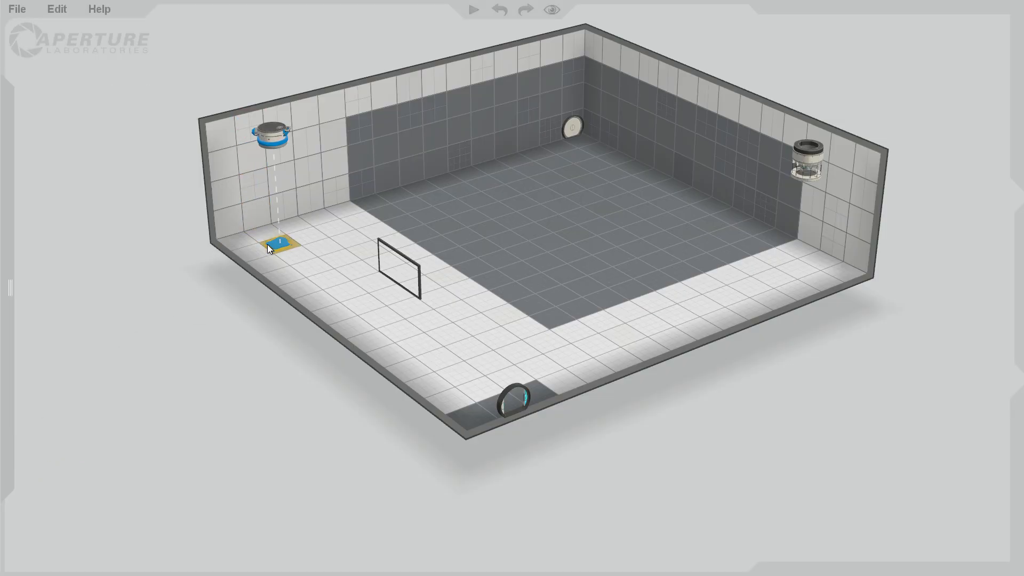
{"action": "mouse_move", "coordinate": [245, 366]}
{"action": "left_mouse_down"}
{"action": "mouse_move", "coordinate": [248, 168]}
{"action": "mouse_move", "coordinate": [257, 374]}
{"action": "mouse_move", "coordinate": [254, 356]}
{"action": "left_mouse_up"}
{"action": "key", "text": "F9"}
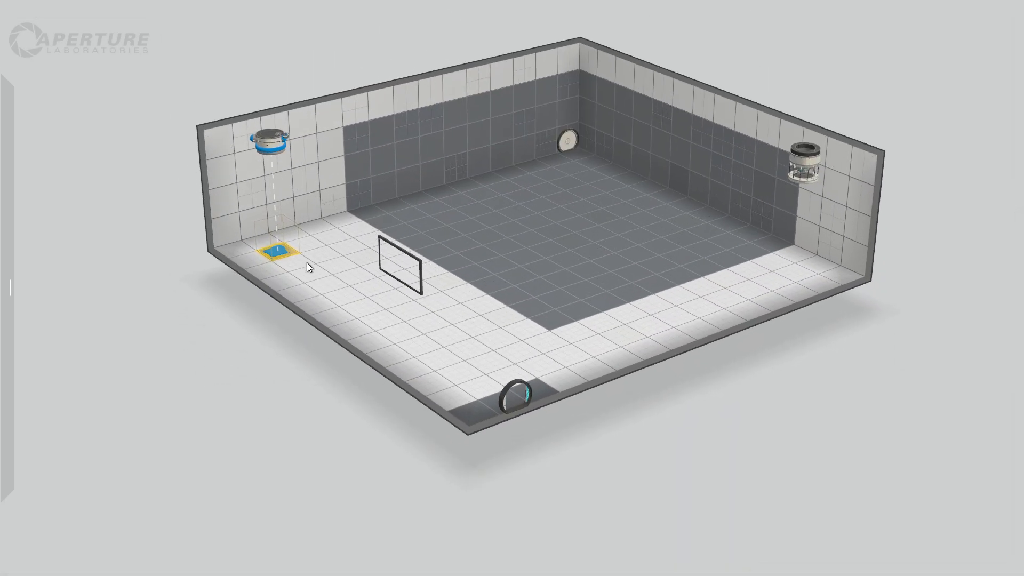
Place a fizzler across the chamber where the dark end-wall section begins, and extend it to the full wall height.
{"action": "mouse_move", "coordinate": [89, 208]}
{"action": "mouse_move", "coordinate": [9, 178]}
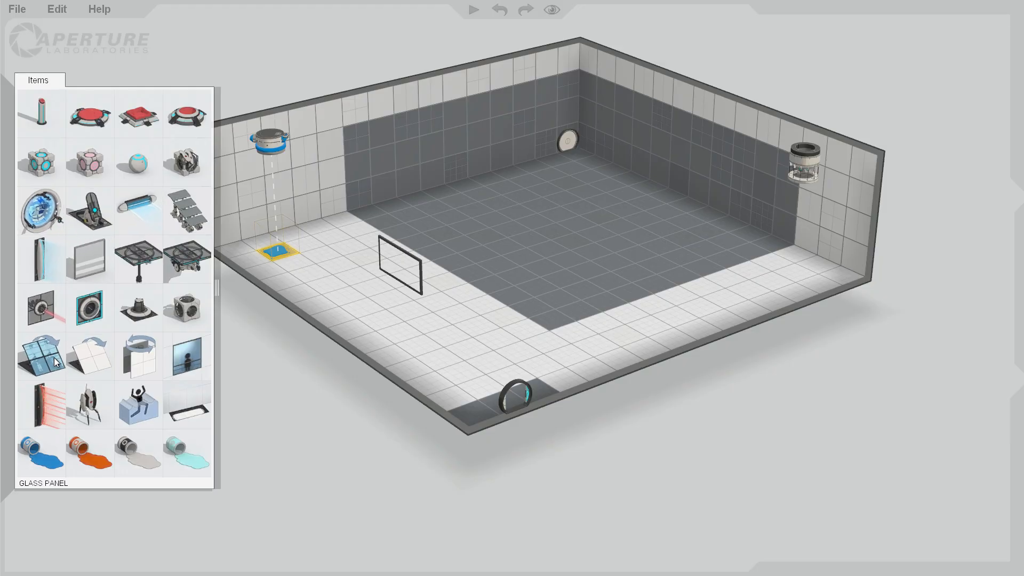
{"action": "left_click_drag", "start_coordinate": [43, 259], "coordinate": [358, 175]}
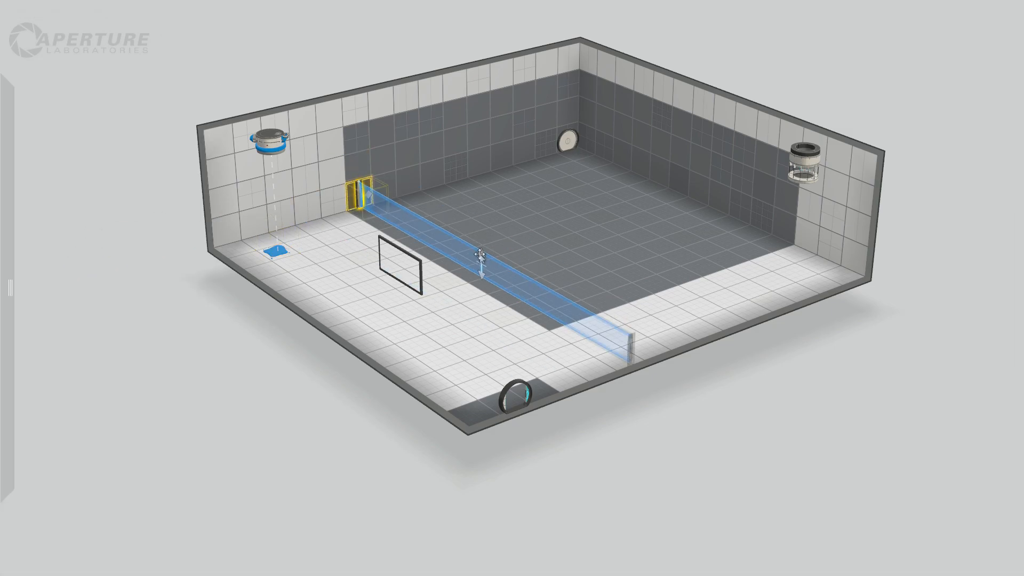
{"action": "left_click_drag", "start_coordinate": [481, 223], "coordinate": [470, 120]}
{"action": "left_click", "coordinate": [649, 416]}
Move the bounce gel dropper and its floor target across the fizzler to the dark area near the far side wall.
{"action": "mouse_move", "coordinate": [4, 107]}
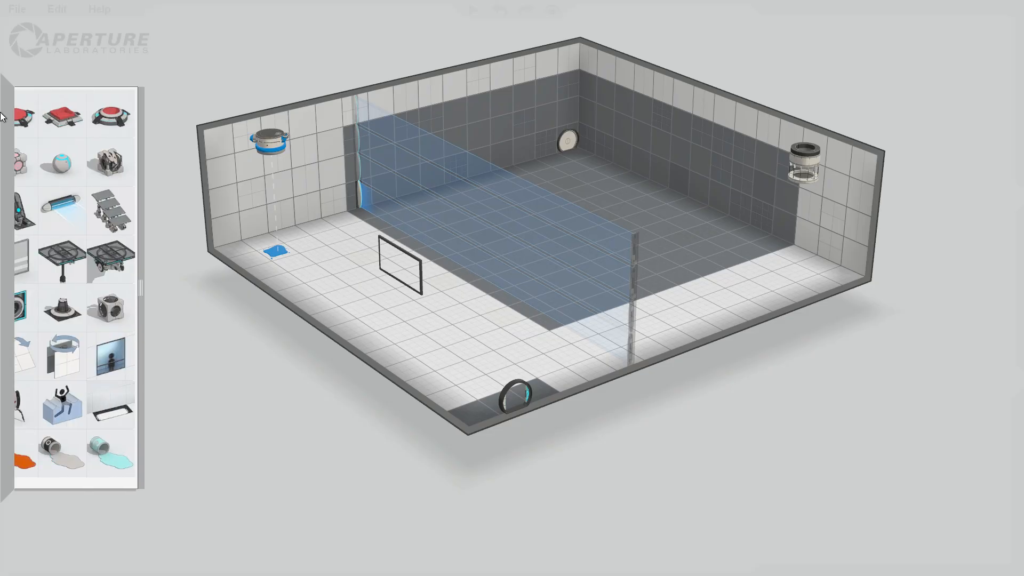
{"action": "left_click_drag", "start_coordinate": [277, 148], "coordinate": [616, 71]}
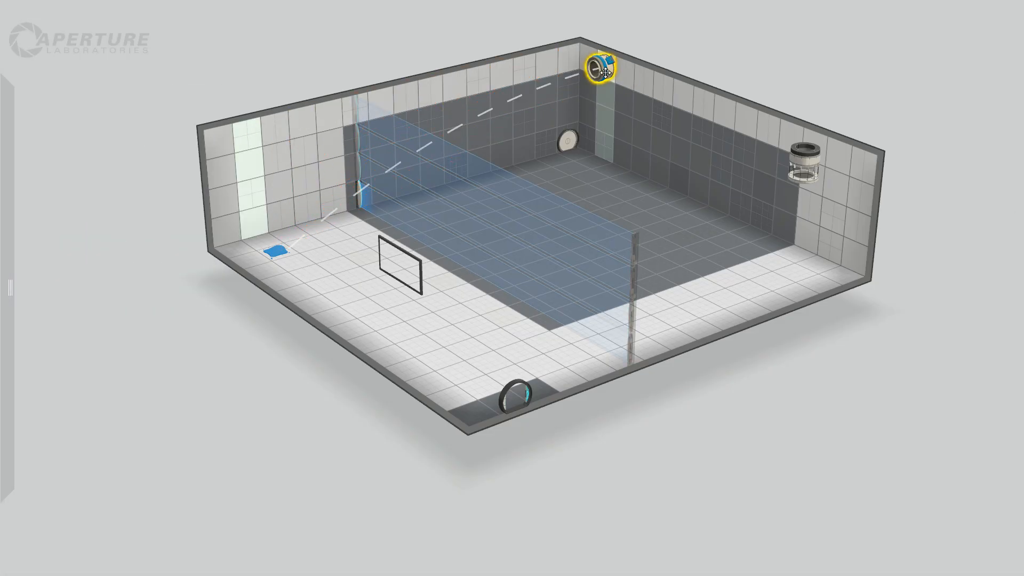
{"action": "left_click_drag", "start_coordinate": [276, 251], "coordinate": [648, 204]}
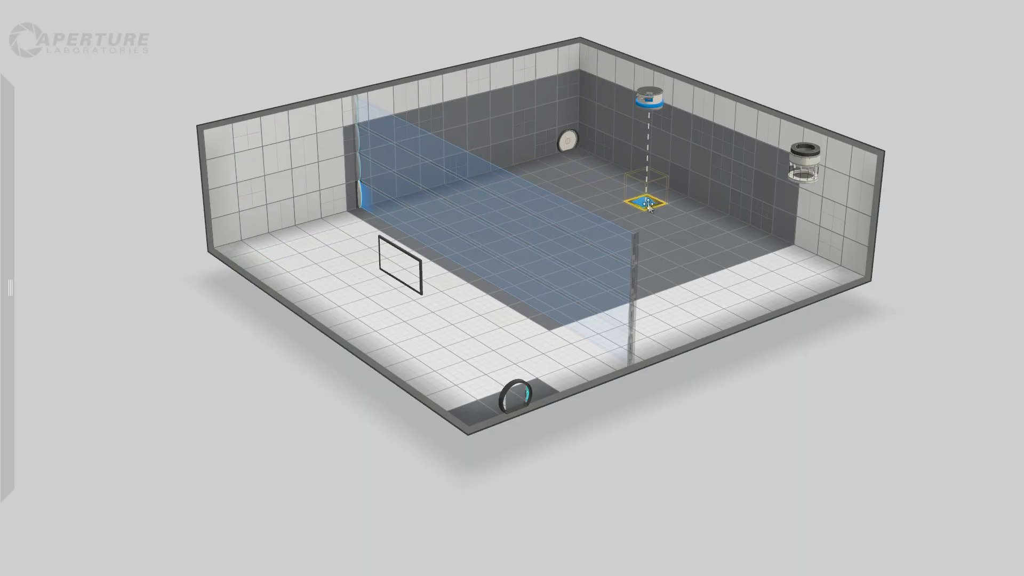
{"action": "right_click_drag", "start_coordinate": [756, 360], "coordinate": [793, 379]}
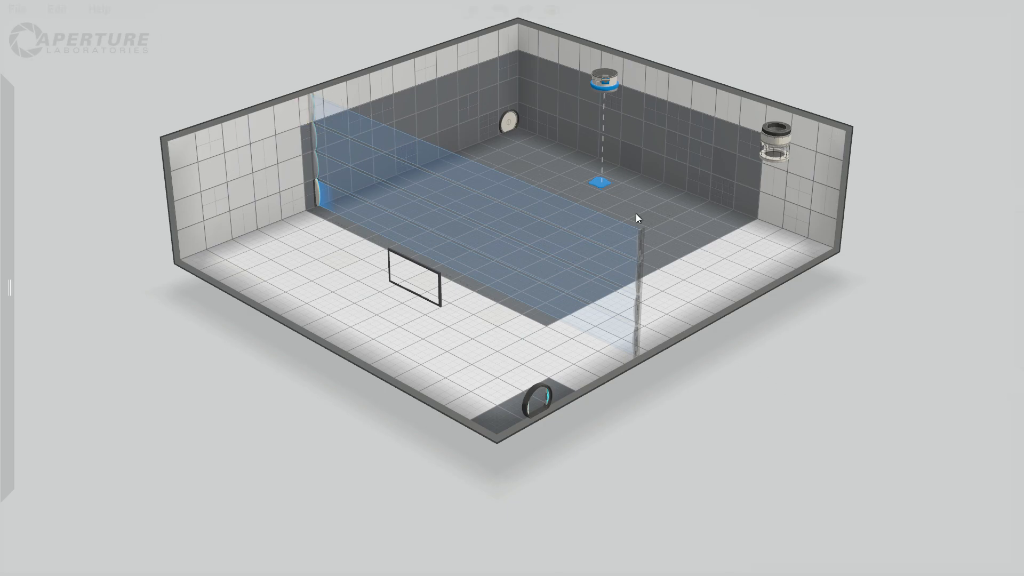
Lower the fizzler to two tiles high.
{"action": "right_click_drag", "start_coordinate": [648, 382], "coordinate": [665, 450]}
{"action": "left_click", "coordinate": [319, 180]}
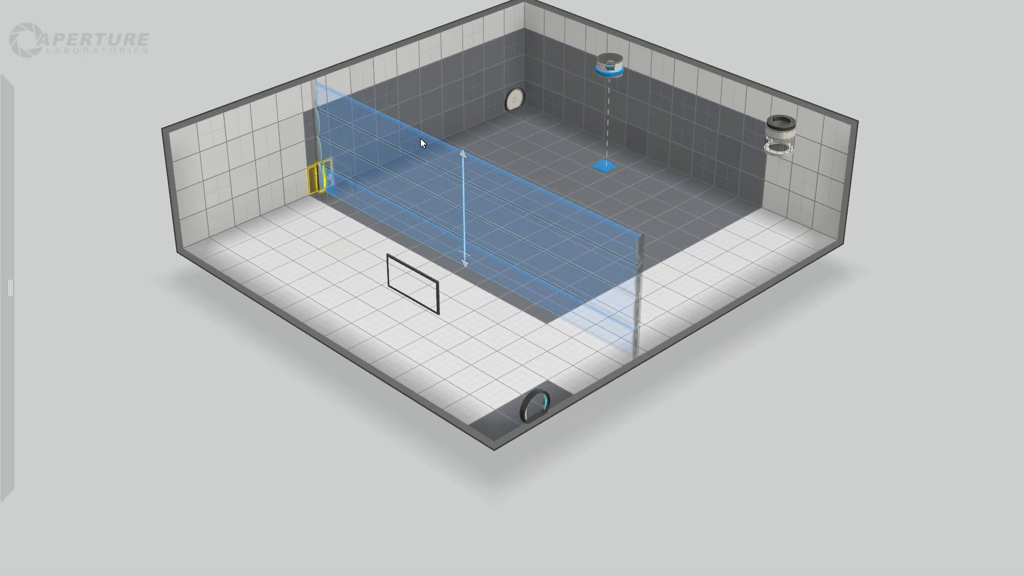
{"action": "left_click_drag", "start_coordinate": [462, 155], "coordinate": [458, 212]}
{"action": "left_click", "coordinate": [790, 379]}
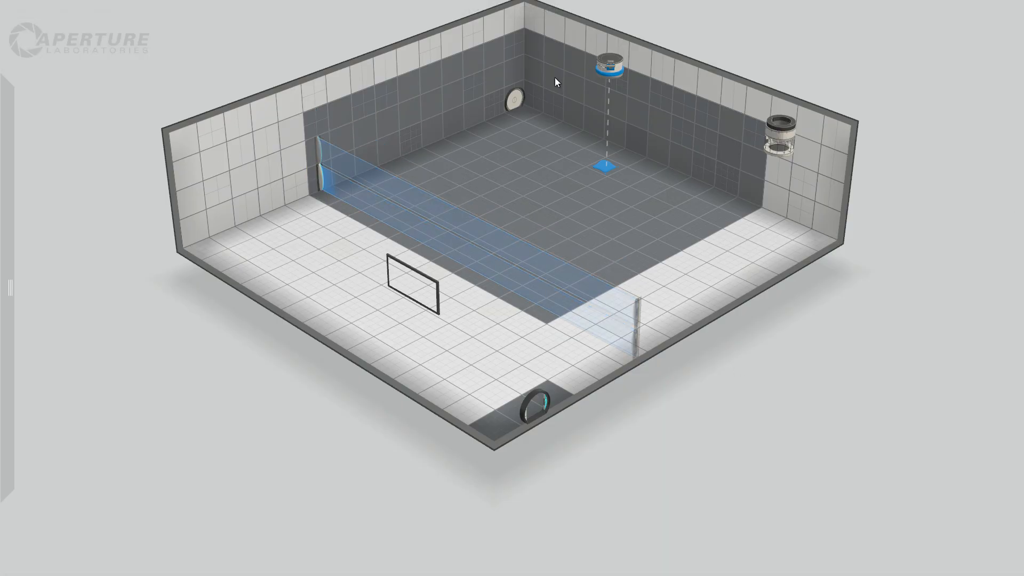
Make all floor and wall surfaces on the observation window's side of the fizzler non-portalable.
{"action": "mouse_move", "coordinate": [101, 202]}
{"action": "left_click_drag", "start_coordinate": [283, 108], "coordinate": [439, 472]}
{"action": "left_click_drag", "start_coordinate": [564, 457], "coordinate": [594, 379]}
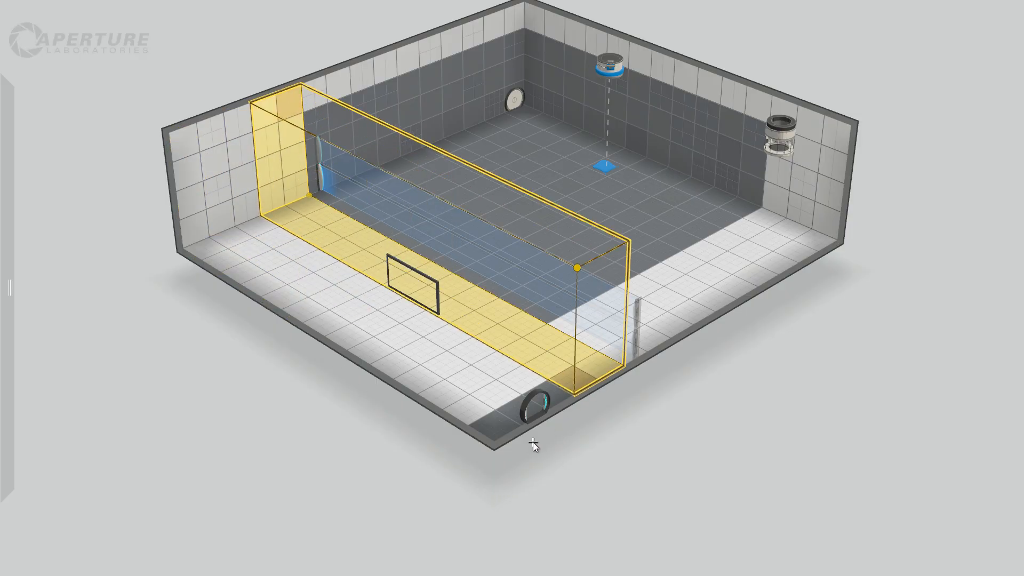
{"action": "left_click_drag", "start_coordinate": [533, 442], "coordinate": [486, 433]}
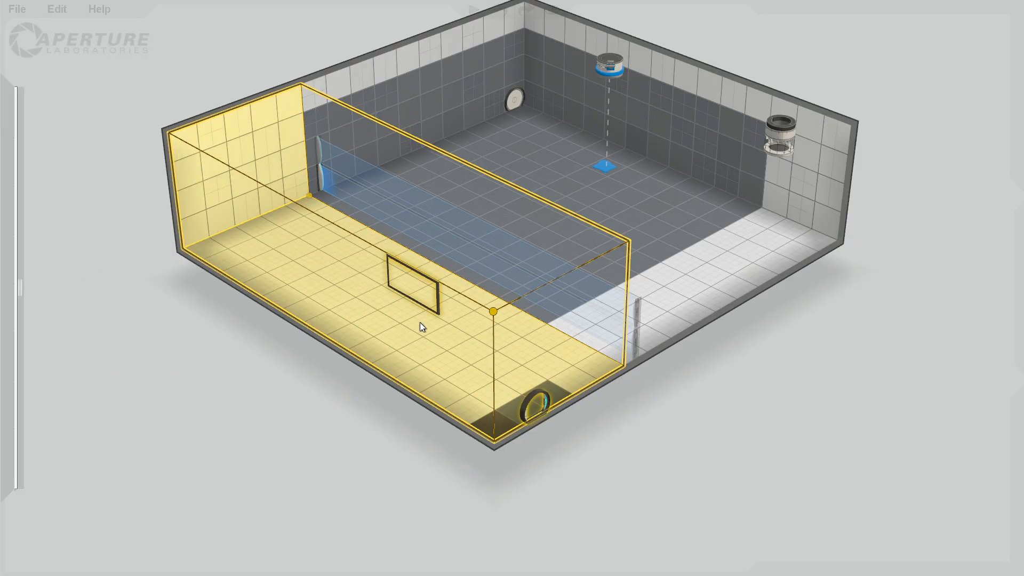
{"action": "right_click", "coordinate": [407, 337]}
{"action": "left_click", "coordinate": [477, 390]}
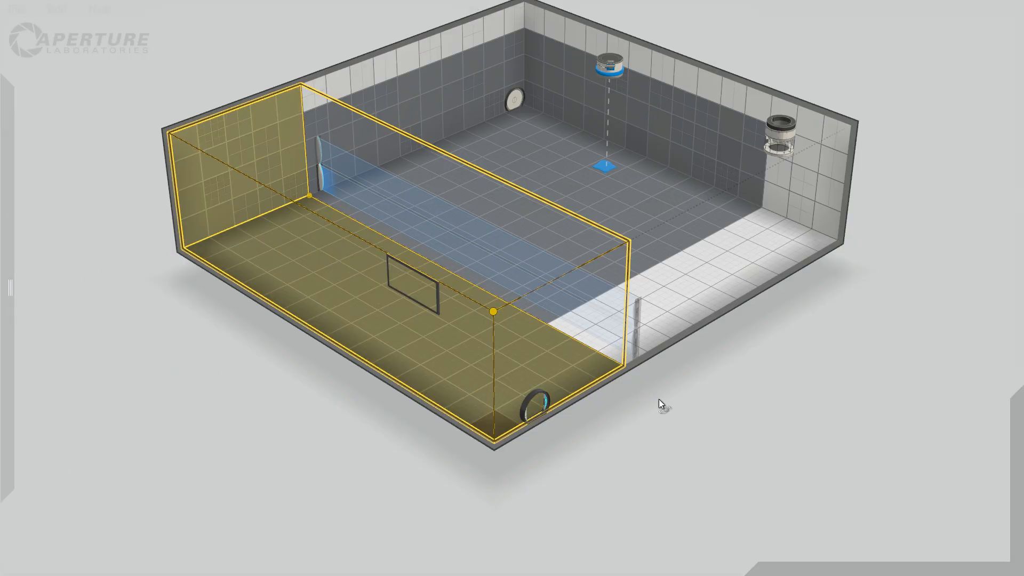
{"action": "mouse_move", "coordinate": [709, 419]}
{"action": "left_mouse_down"}
{"action": "mouse_move", "coordinate": [504, 334]}
{"action": "mouse_move", "coordinate": [435, 309]}
{"action": "mouse_move", "coordinate": [426, 315]}
{"action": "mouse_move", "coordinate": [475, 352]}
{"action": "mouse_move", "coordinate": [701, 416]}
{"action": "mouse_move", "coordinate": [742, 410]}
{"action": "mouse_move", "coordinate": [724, 412]}
{"action": "left_mouse_up"}
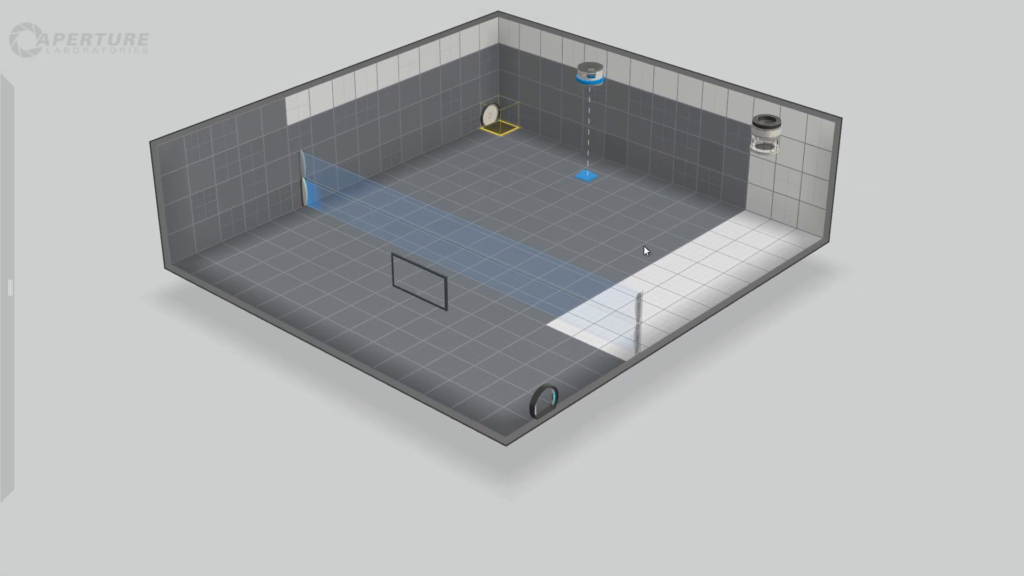
{"action": "left_click_drag", "start_coordinate": [499, 127], "coordinate": [606, 333]}
{"action": "left_click", "coordinate": [784, 355]}
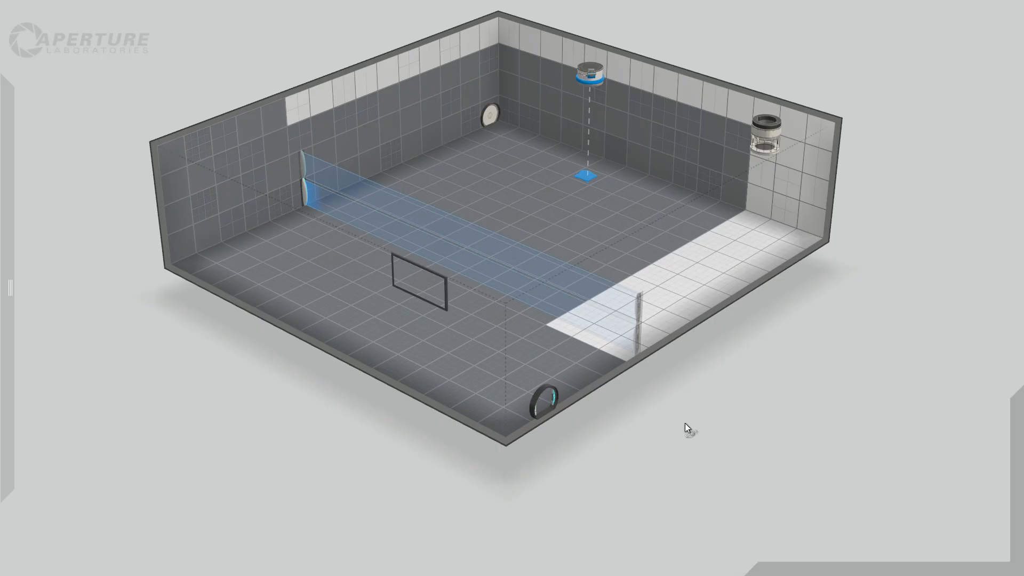
{"action": "right_click_drag", "start_coordinate": [686, 425], "coordinate": [725, 389]}
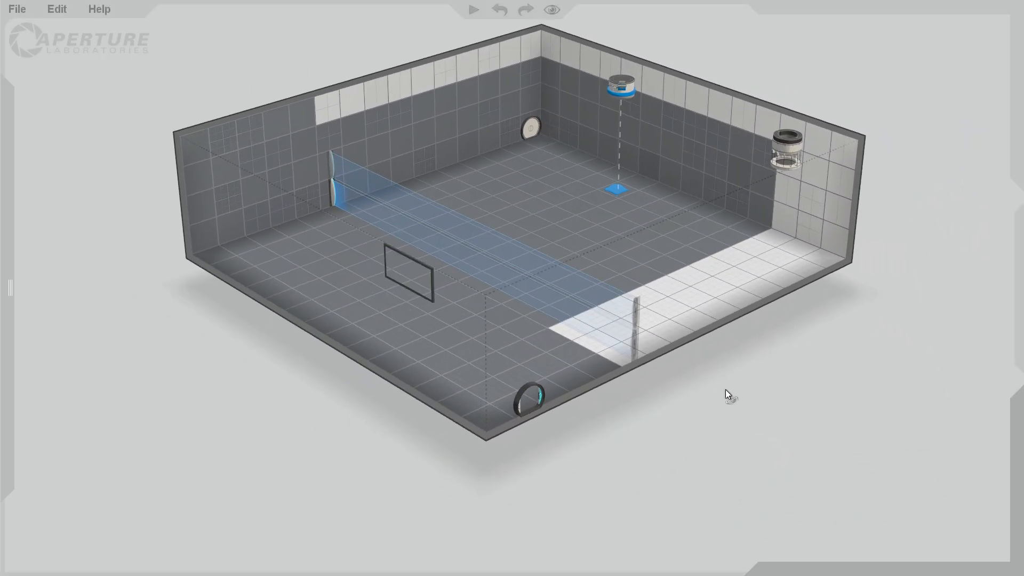
Place a weighted floor button near the front edge by the entrance door, and pull the back wall inward to narrow the chamber.
{"action": "mouse_move", "coordinate": [10, 117]}
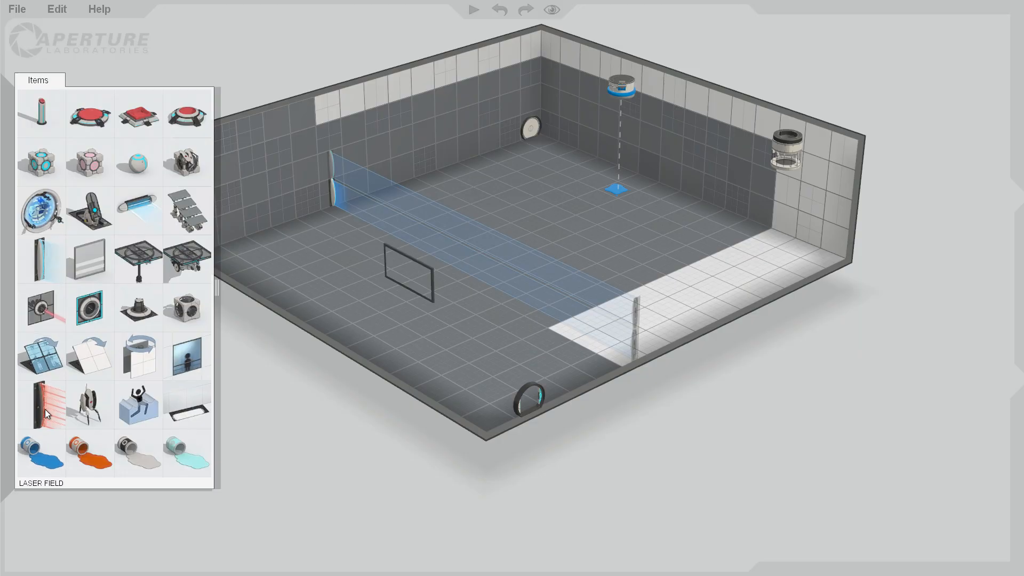
{"action": "left_click_drag", "start_coordinate": [83, 121], "coordinate": [421, 379]}
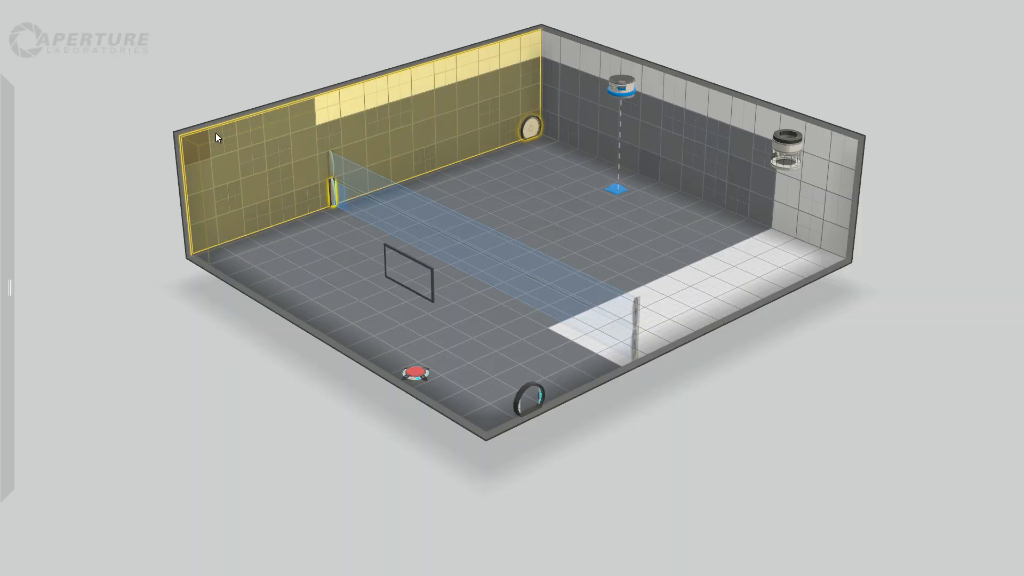
{"action": "left_click_drag", "start_coordinate": [240, 119], "coordinate": [318, 159]}
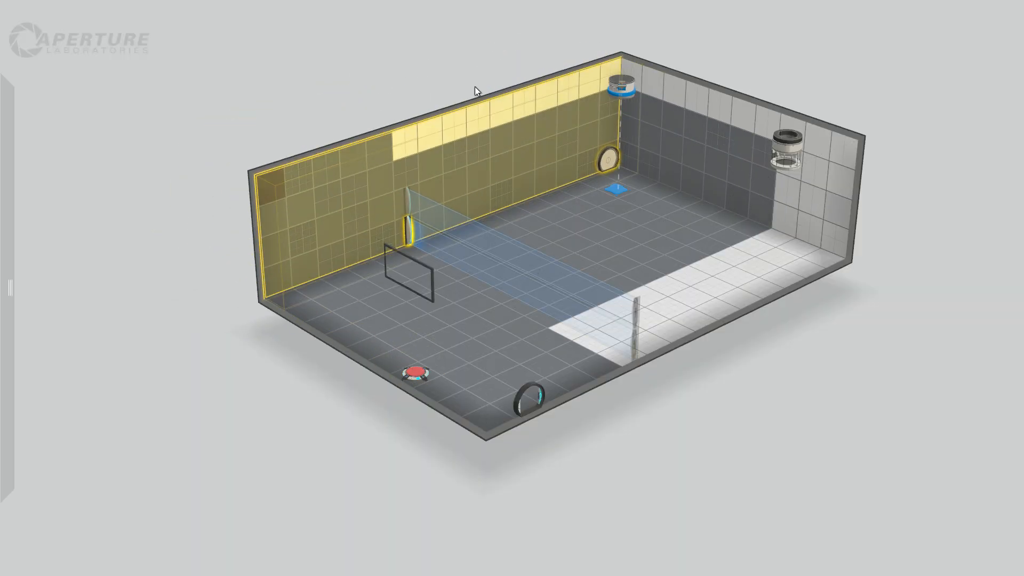
Reposition the bounce gel dropper on the ceiling beside the far side wall, between the round door and the cube dropper.
{"action": "left_click_drag", "start_coordinate": [625, 80], "coordinate": [666, 67]}
{"action": "right_click_drag", "start_coordinate": [750, 347], "coordinate": [699, 268]}
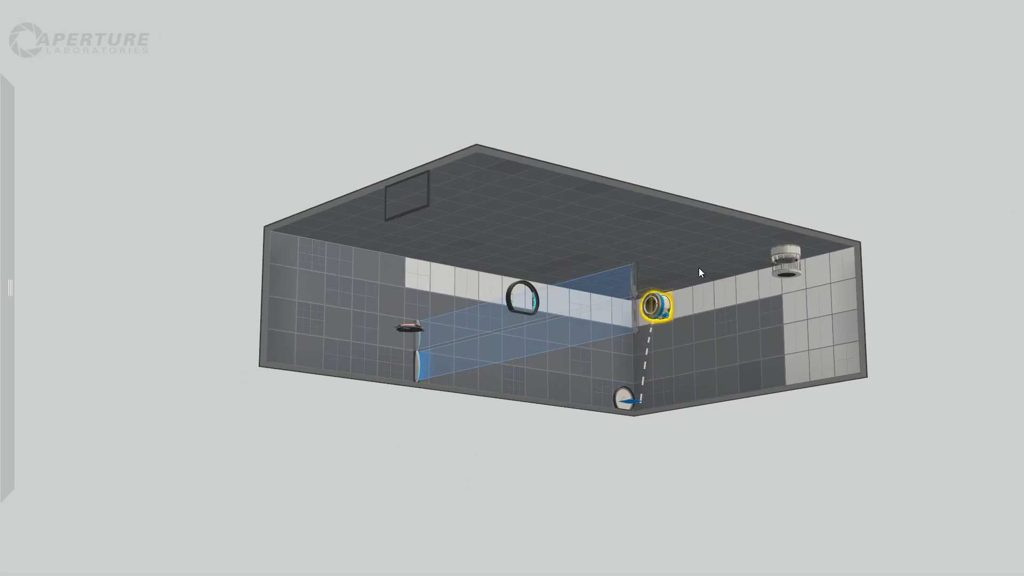
{"action": "mouse_move", "coordinate": [659, 299]}
{"action": "left_mouse_down"}
{"action": "mouse_move", "coordinate": [653, 273]}
{"action": "mouse_move", "coordinate": [654, 289]}
{"action": "left_mouse_up"}
{"action": "right_click_drag", "start_coordinate": [738, 437], "coordinate": [753, 557]}
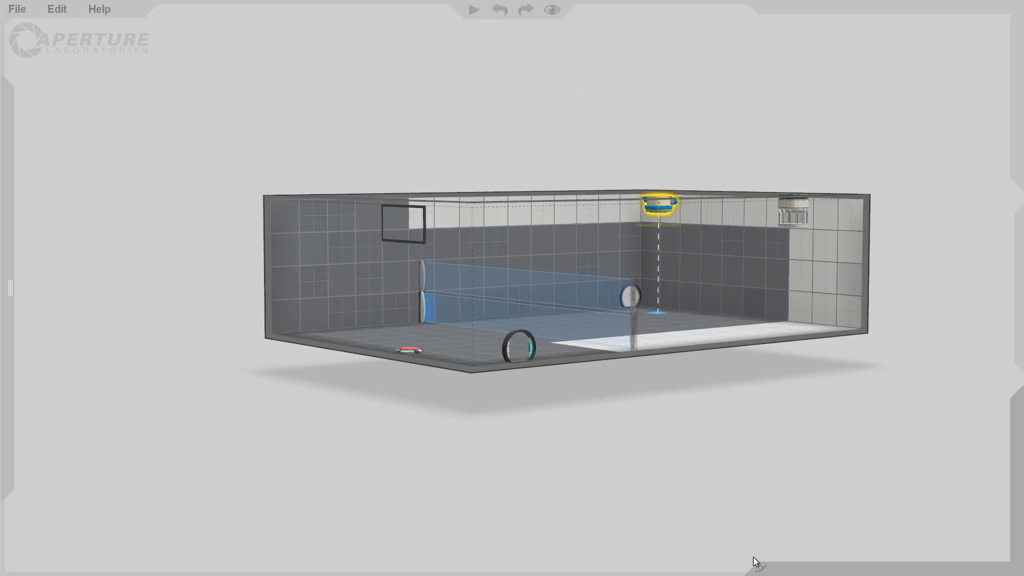
{"action": "right_click_drag", "start_coordinate": [752, 390], "coordinate": [743, 367]}
{"action": "left_click_drag", "start_coordinate": [659, 107], "coordinate": [730, 110]}
{"action": "right_click_drag", "start_coordinate": [827, 333], "coordinate": [807, 222]}
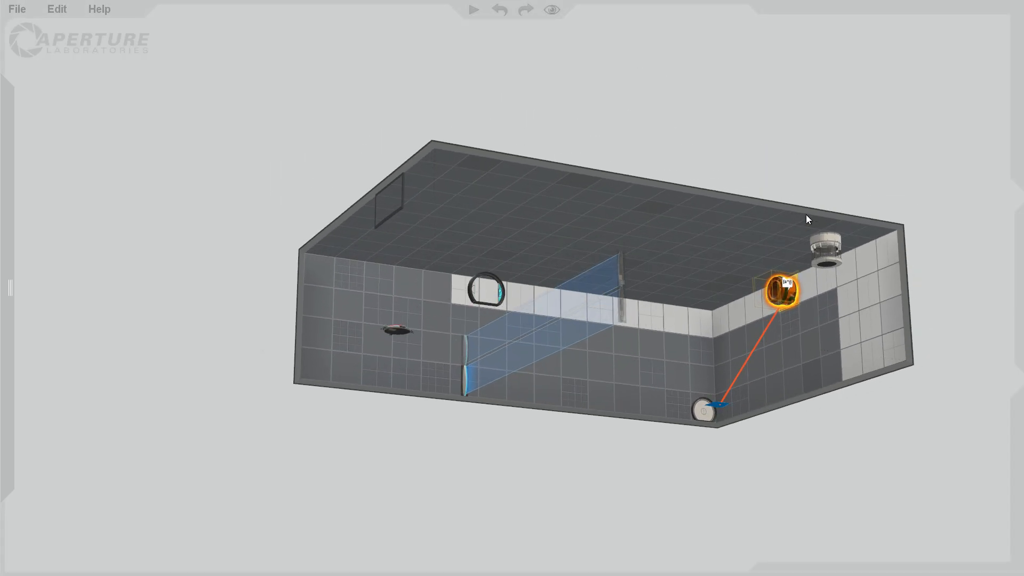
{"action": "left_click_drag", "start_coordinate": [780, 294], "coordinate": [767, 268]}
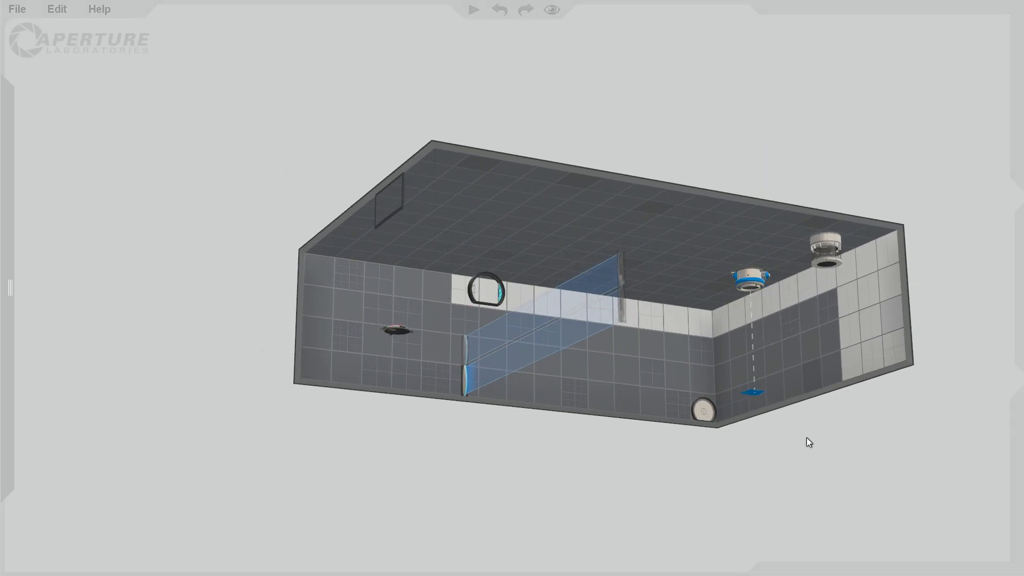
{"action": "right_click_drag", "start_coordinate": [806, 438], "coordinate": [805, 409]}
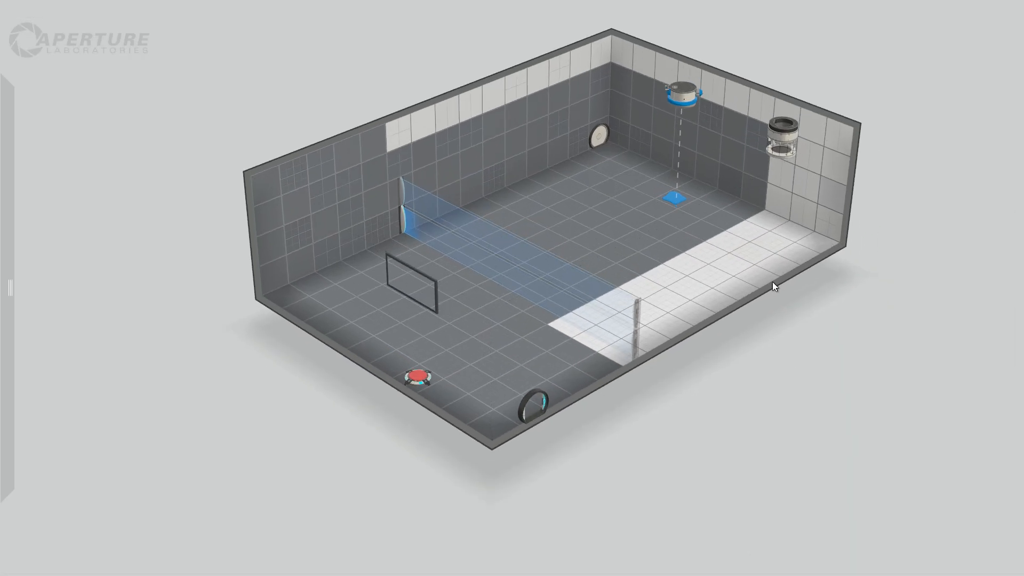
Make the floor tile under the bounce gel target portalable.
{"action": "right_click", "coordinate": [683, 204]}
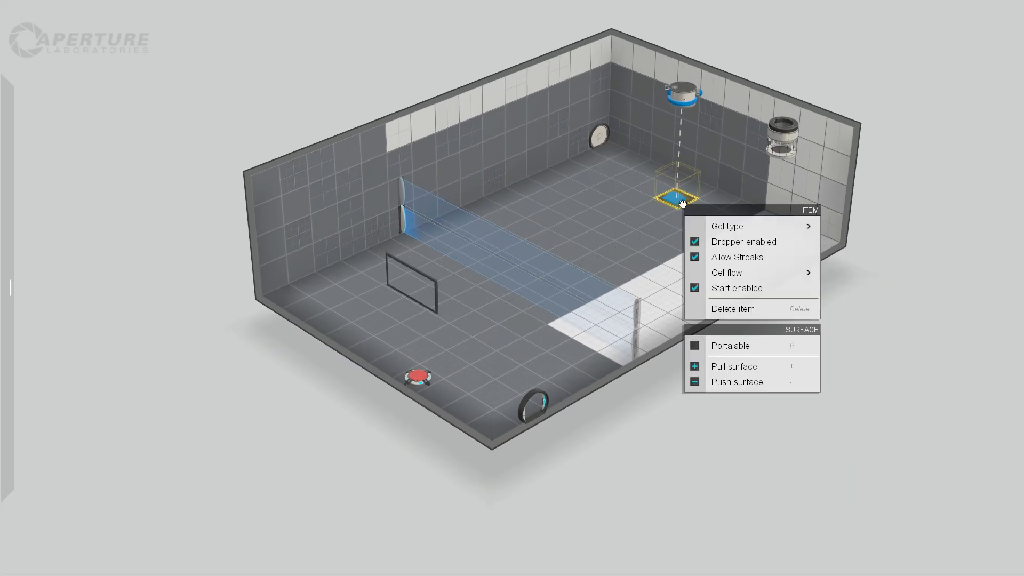
{"action": "left_click", "coordinate": [755, 347]}
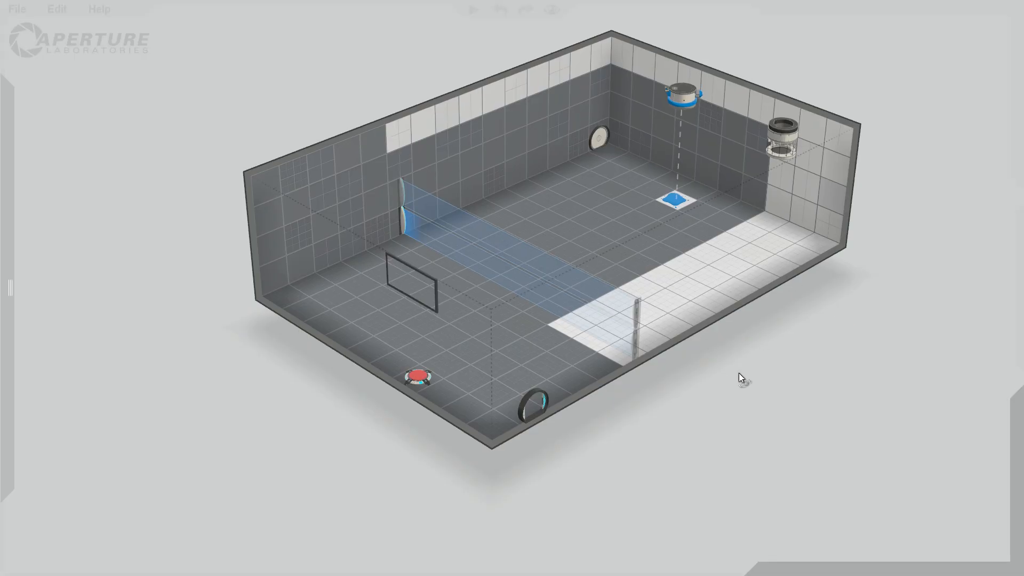
{"action": "right_click_drag", "start_coordinate": [741, 377], "coordinate": [751, 338]}
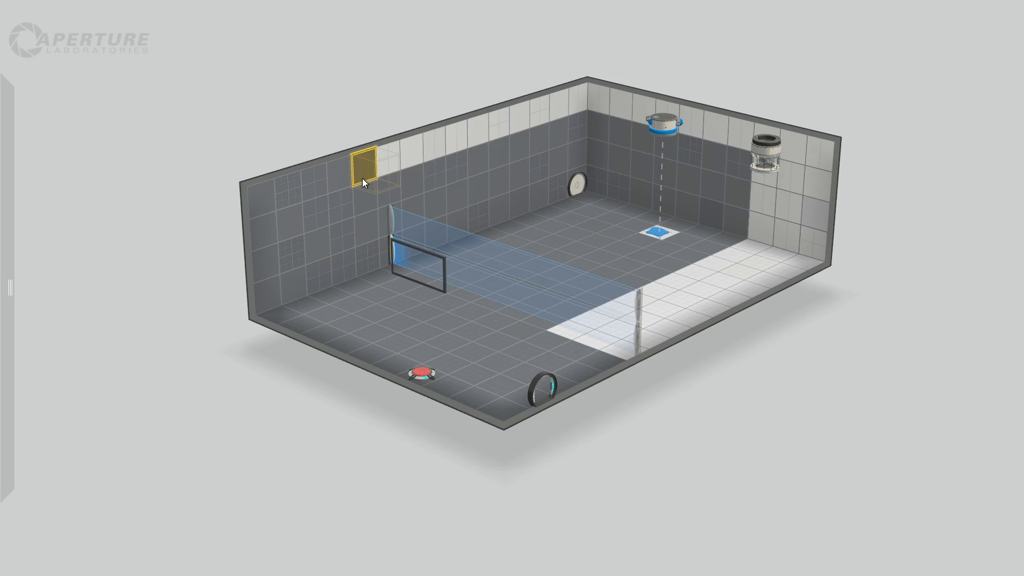
Make the remaining portalable floor strip along the chamber's near long side non-portalable.
{"action": "right_click_drag", "start_coordinate": [854, 258], "coordinate": [845, 314]}
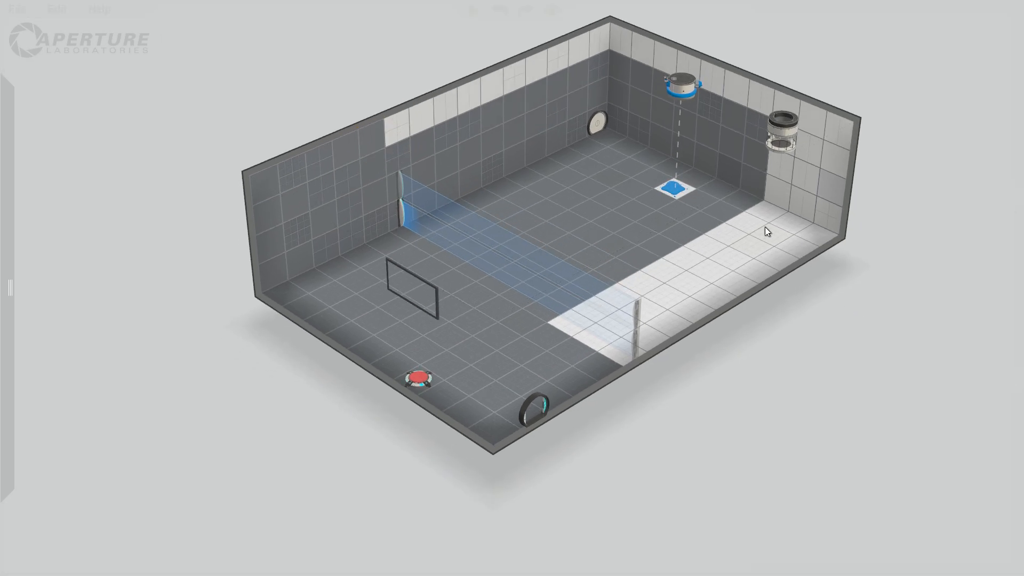
{"action": "left_click_drag", "start_coordinate": [766, 231], "coordinate": [621, 357]}
{"action": "right_click", "coordinate": [713, 277]}
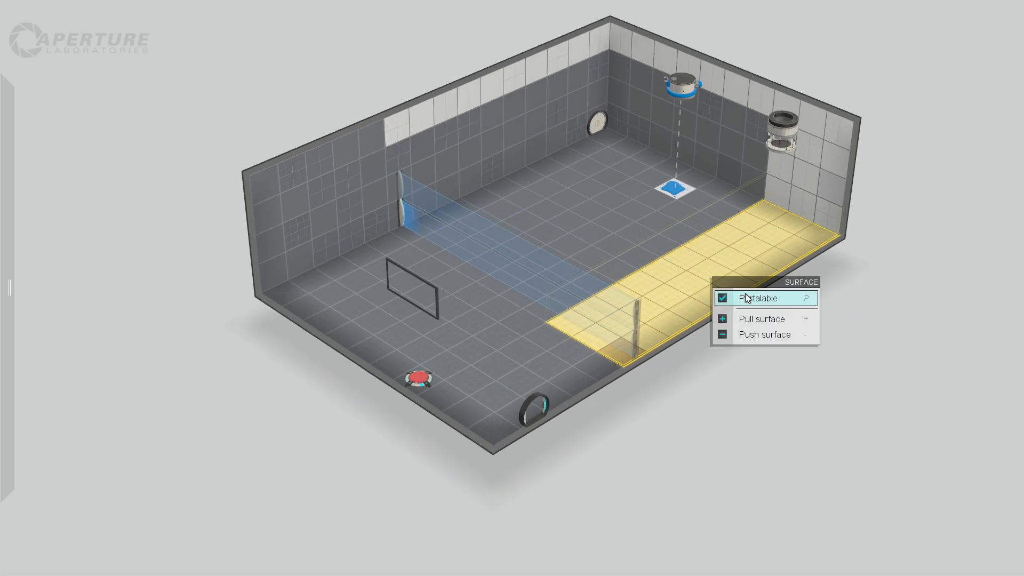
{"action": "left_click", "coordinate": [745, 294]}
{"action": "left_click", "coordinate": [883, 317]}
{"action": "right_click_drag", "start_coordinate": [823, 337], "coordinate": [820, 308]}
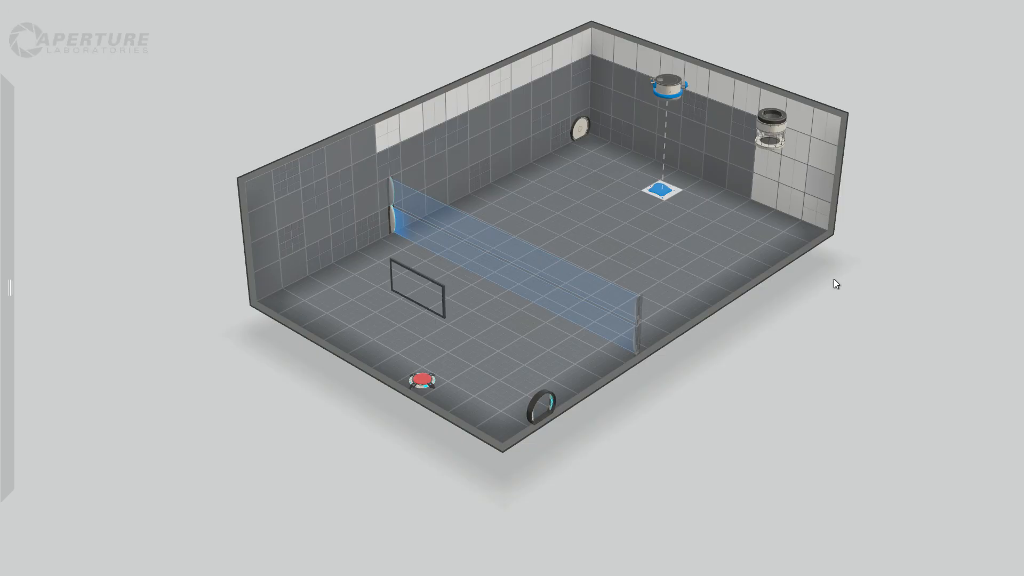
{"action": "right_click_drag", "start_coordinate": [833, 280], "coordinate": [784, 273]}
Try placing the bounce gel target high on the long wall and its dropper in the far ceiling corner.
{"action": "mouse_move", "coordinate": [2, 127]}
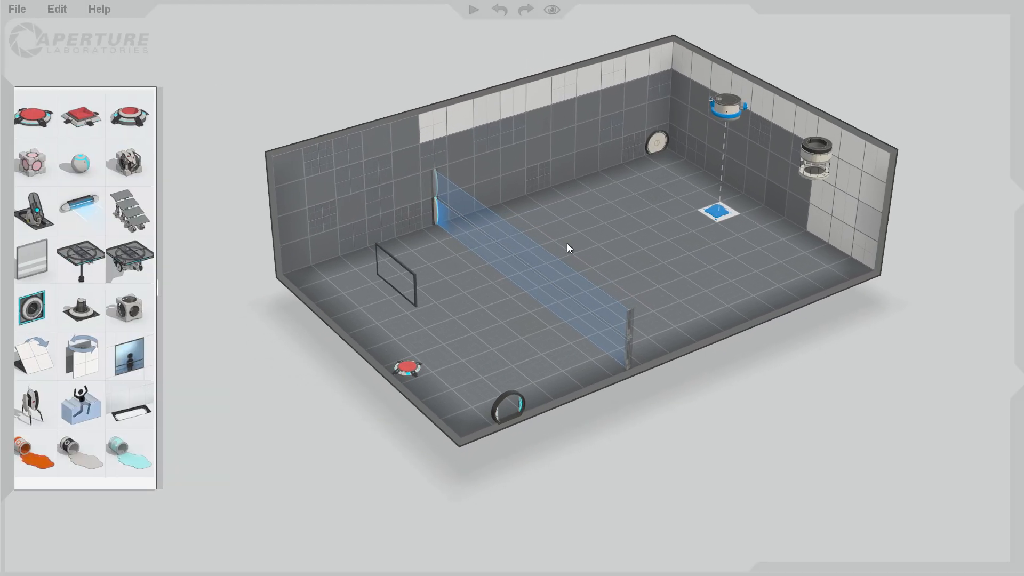
{"action": "left_click", "coordinate": [712, 203]}
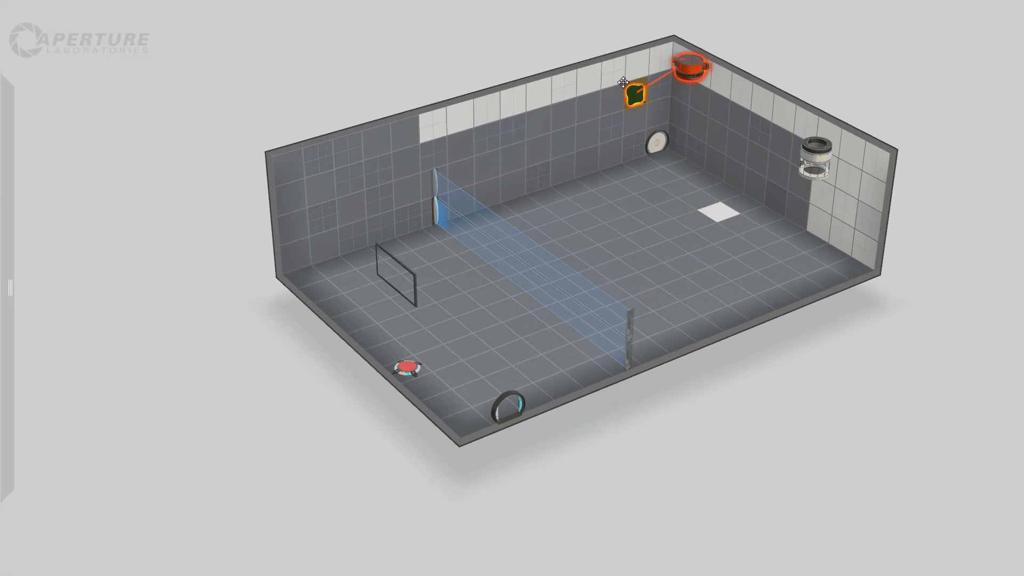
{"action": "left_click_drag", "start_coordinate": [633, 96], "coordinate": [614, 74]}
{"action": "mouse_move", "coordinate": [693, 70]}
{"action": "left_mouse_down"}
{"action": "mouse_move", "coordinate": [676, 86]}
{"action": "mouse_move", "coordinate": [698, 57]}
{"action": "left_mouse_up"}
{"action": "left_click_drag", "start_coordinate": [853, 372], "coordinate": [890, 374]}
Place an aerial faith plate on the floor near the cube dropper and remove the bounce gel dropper from the chamber.
{"action": "mouse_move", "coordinate": [1, 220]}
{"action": "left_click_drag", "start_coordinate": [90, 211], "coordinate": [544, 188]}
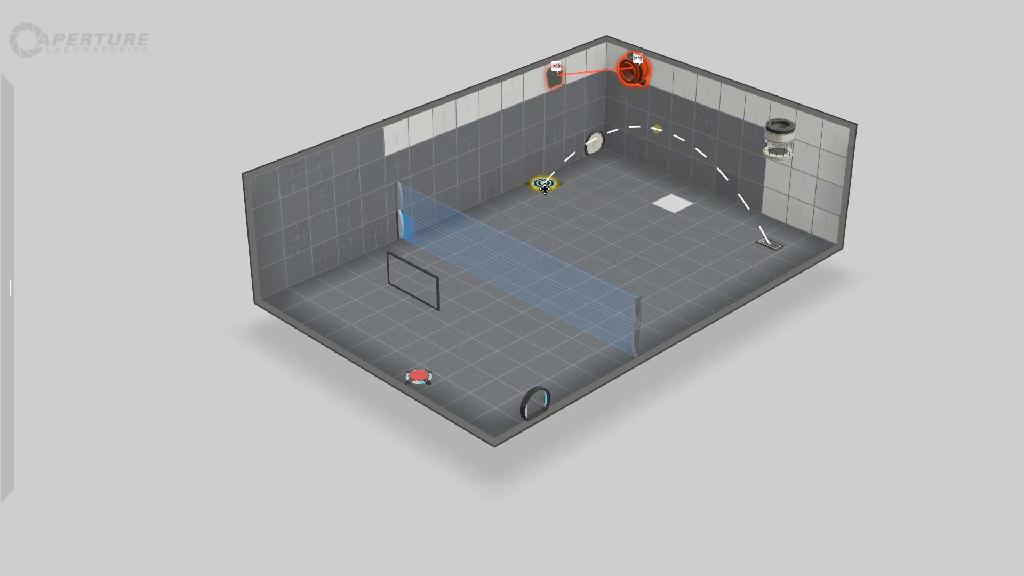
{"action": "left_click_drag", "start_coordinate": [634, 73], "coordinate": [813, 373]}
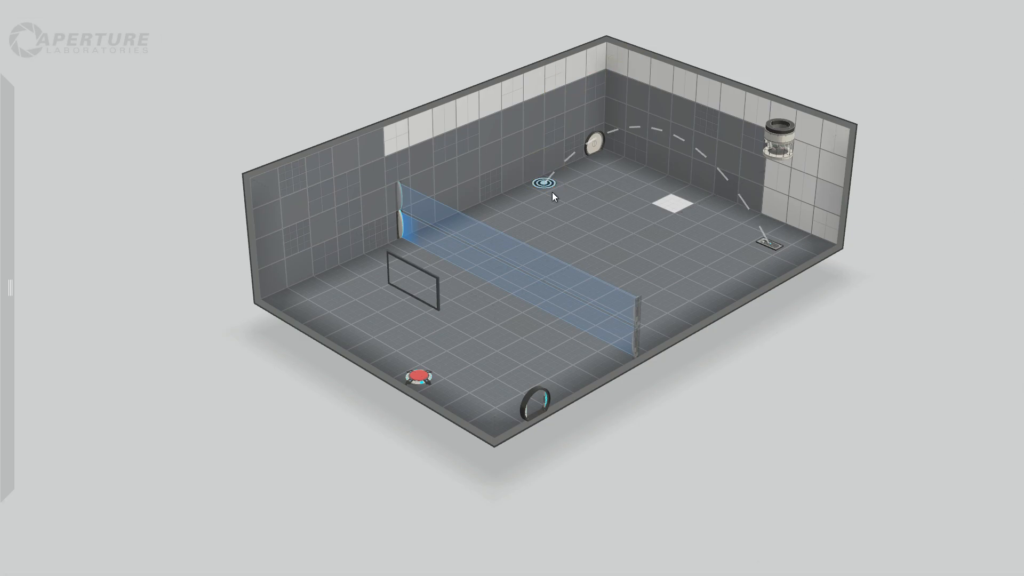
Aim the faith plate's landing target at the front floor tile between the weighted button and the nearby door.
{"action": "left_click_drag", "start_coordinate": [543, 183], "coordinate": [470, 409]}
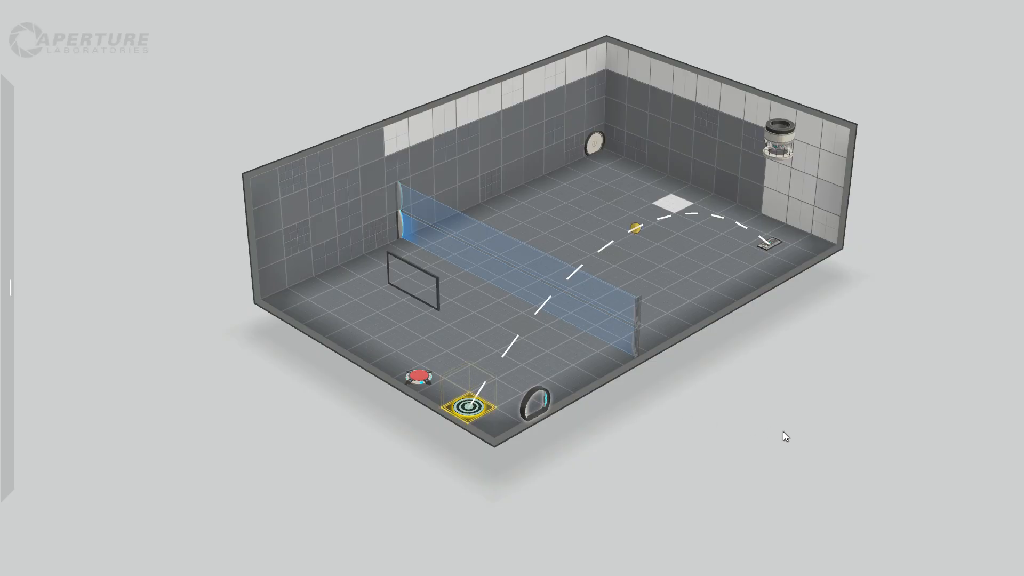
{"action": "right_click_drag", "start_coordinate": [784, 434], "coordinate": [801, 419]}
Place a second weighted floor button along the front edge and connect the first weighted button to the cube dropper.
{"action": "mouse_move", "coordinate": [2, 176]}
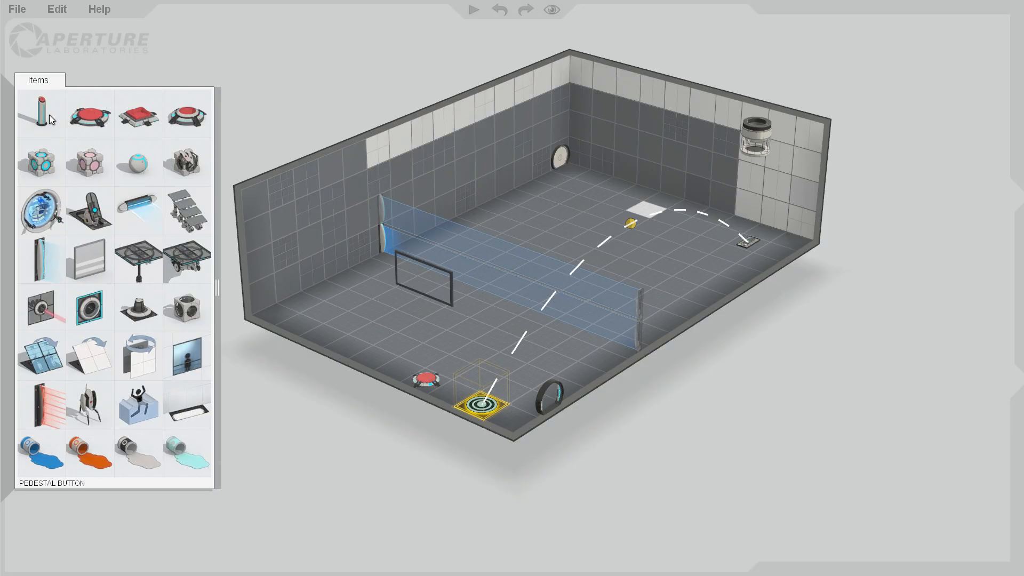
{"action": "left_click_drag", "start_coordinate": [90, 114], "coordinate": [370, 347]}
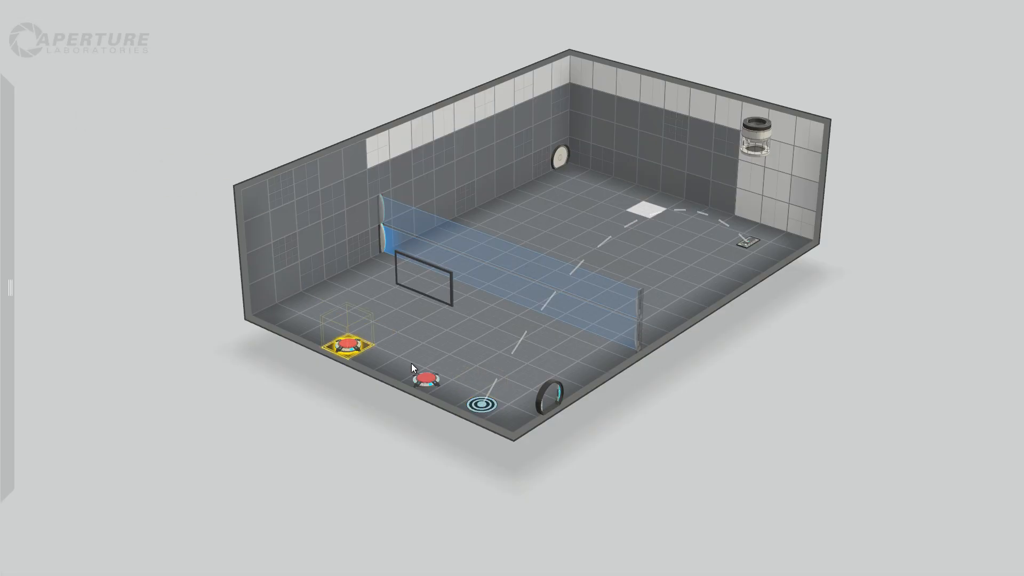
{"action": "left_click", "coordinate": [425, 378]}
{"action": "right_click", "coordinate": [428, 380]}
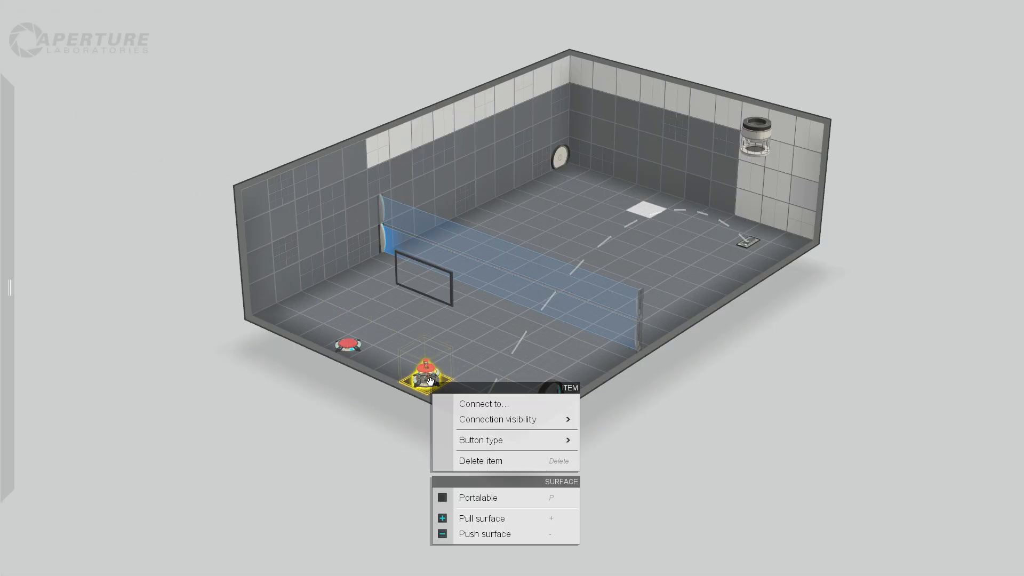
{"action": "left_click", "coordinate": [497, 407]}
{"action": "left_click", "coordinate": [764, 133]}
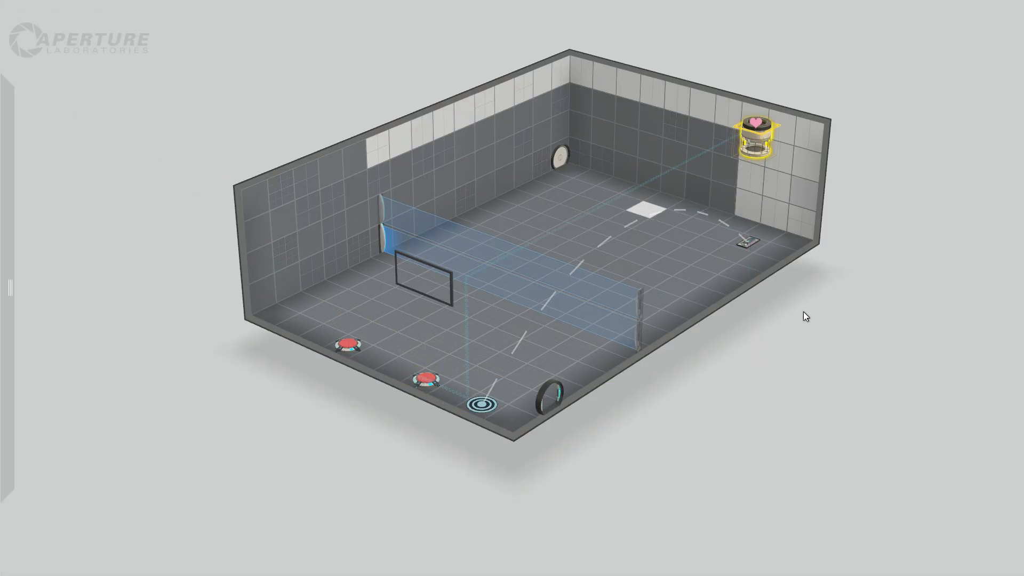
{"action": "left_click", "coordinate": [803, 312]}
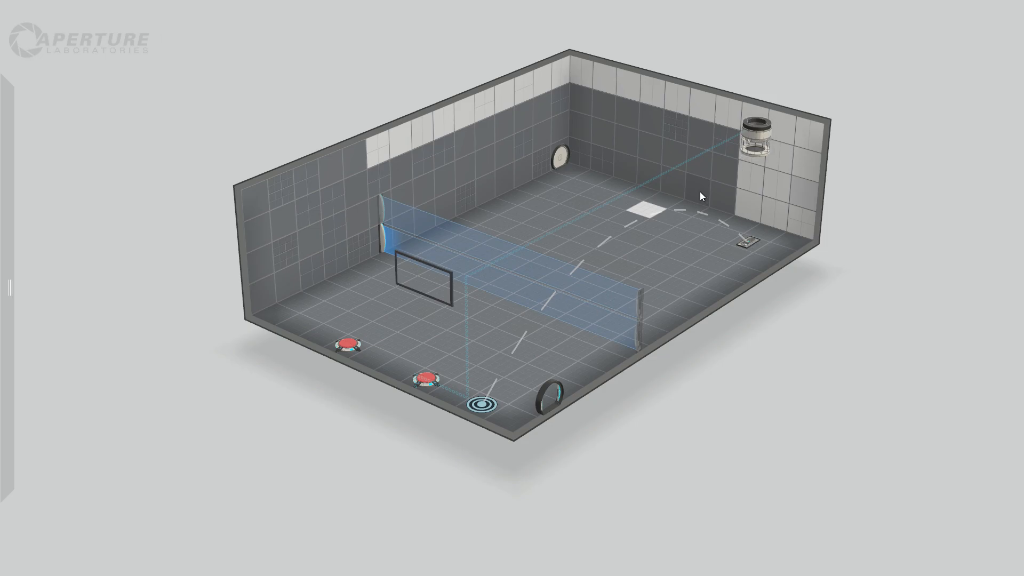
Turn off automatic dropping of the first cube for the cube dropper.
{"action": "right_click", "coordinate": [752, 131]}
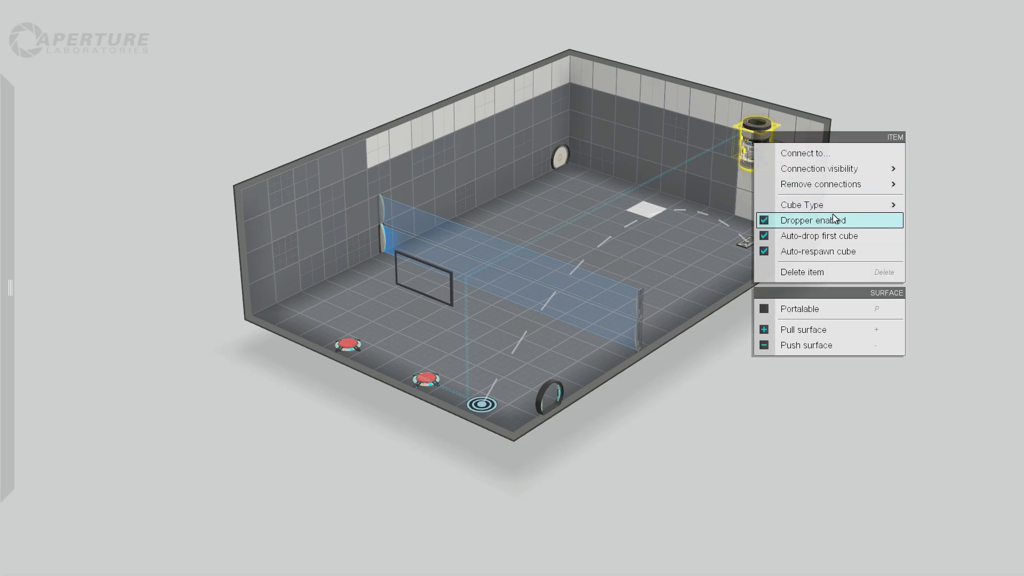
{"action": "left_click", "coordinate": [860, 236]}
Disable the cube's dropper, and enable it again.
{"action": "right_click", "coordinate": [752, 134]}
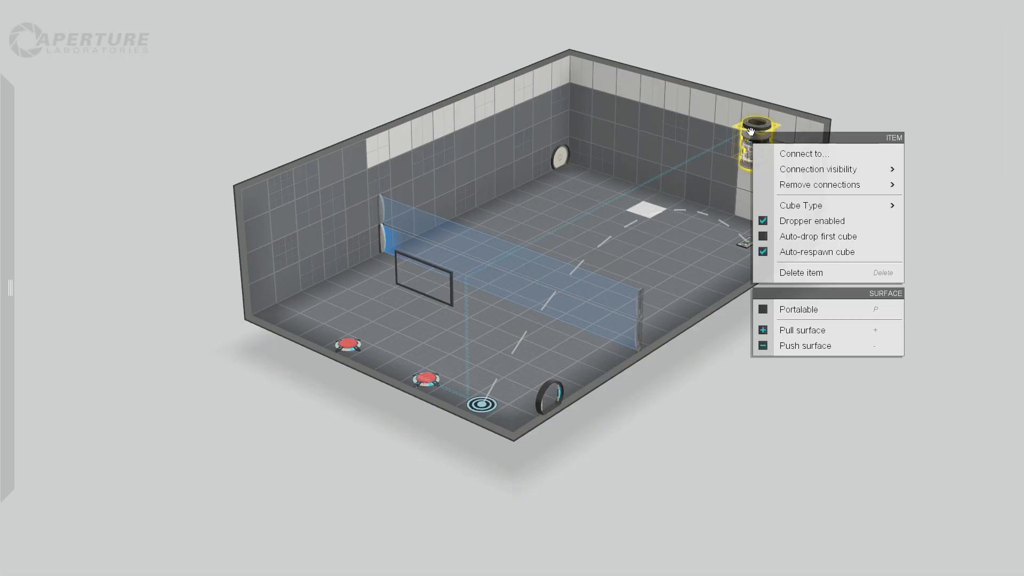
{"action": "left_click", "coordinate": [827, 223]}
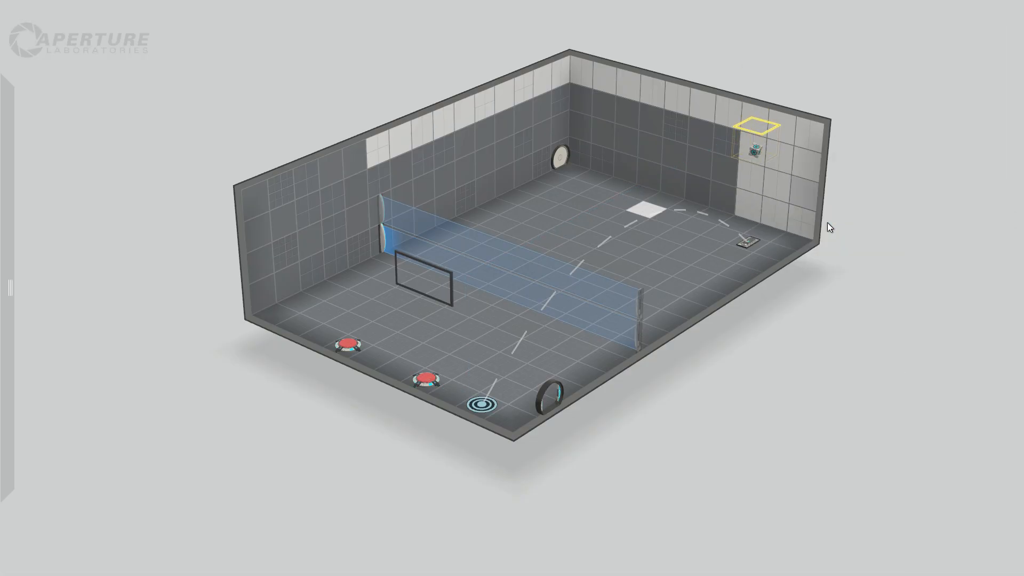
{"action": "right_click", "coordinate": [752, 153]}
{"action": "left_click", "coordinate": [816, 190]}
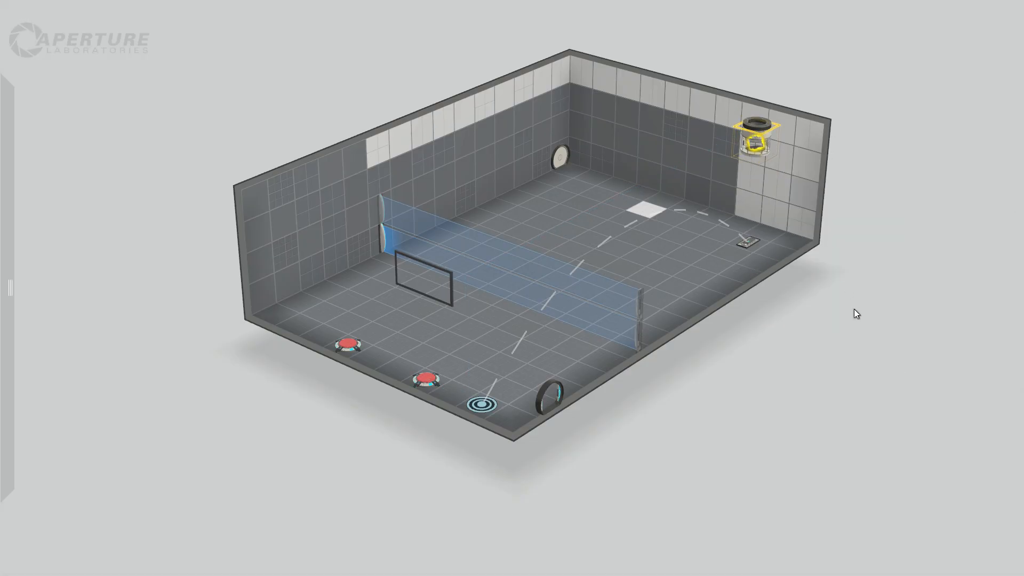
{"action": "left_click", "coordinate": [854, 309]}
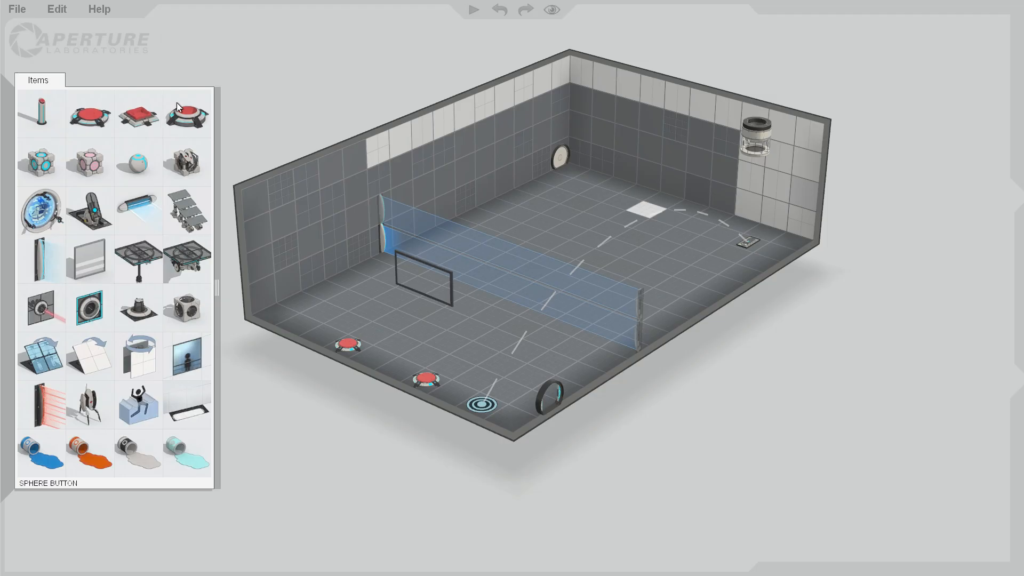
Replace the second weighted floor button along the front edge with a cube button.
{"action": "left_click_drag", "start_coordinate": [150, 110], "coordinate": [348, 347]}
{"action": "left_click", "coordinate": [347, 346]}
{"action": "key", "text": "Delete"}
{"action": "left_click", "coordinate": [643, 460]}
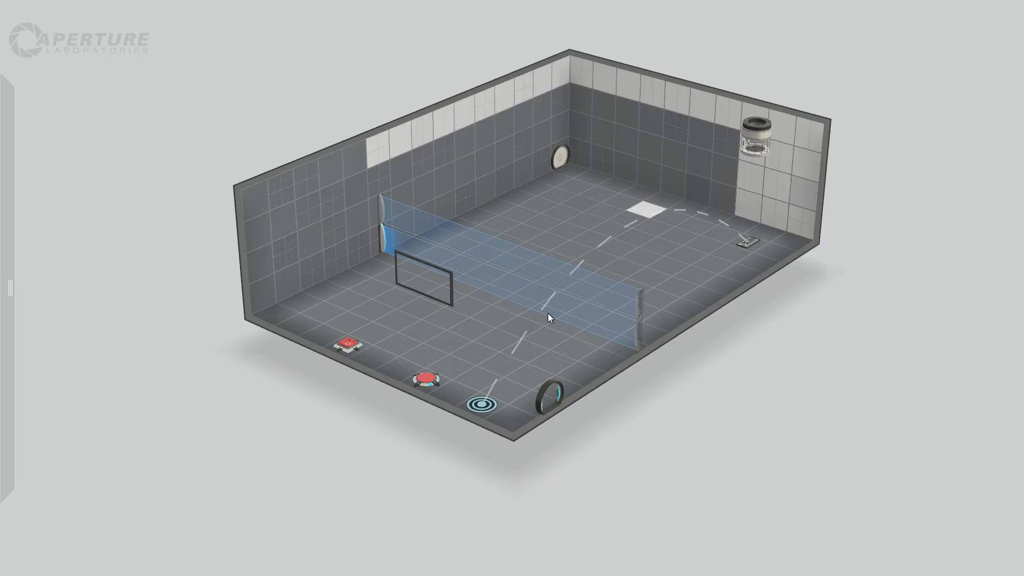
Make the white wall and floor surfaces in the chamber section beyond the fizzler non-portalable.
{"action": "left_click_drag", "start_coordinate": [392, 140], "coordinate": [822, 188]}
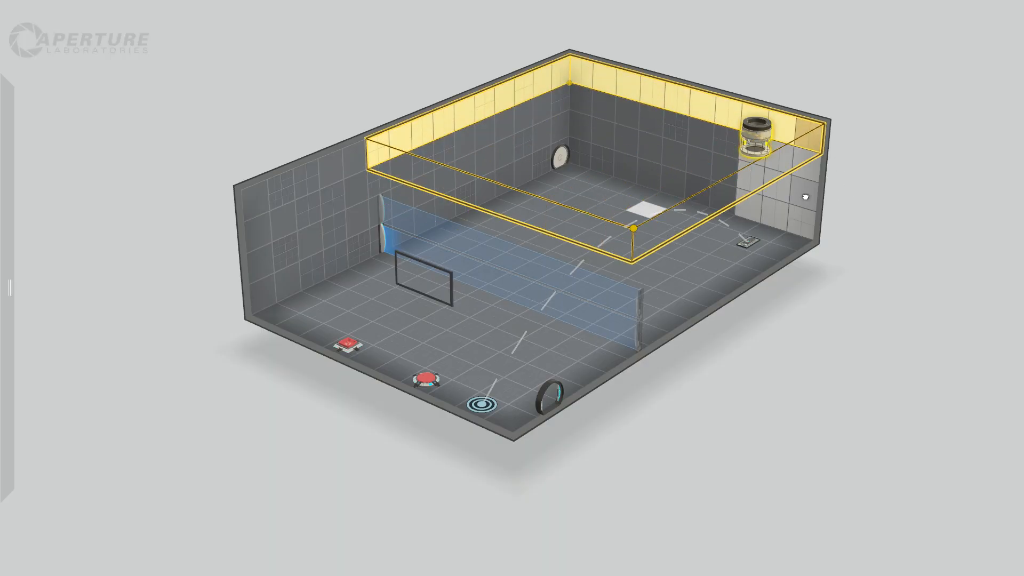
{"action": "right_click", "coordinate": [805, 196]}
{"action": "left_click", "coordinate": [879, 384]}
{"action": "left_click_drag", "start_coordinate": [686, 302], "coordinate": [615, 10]}
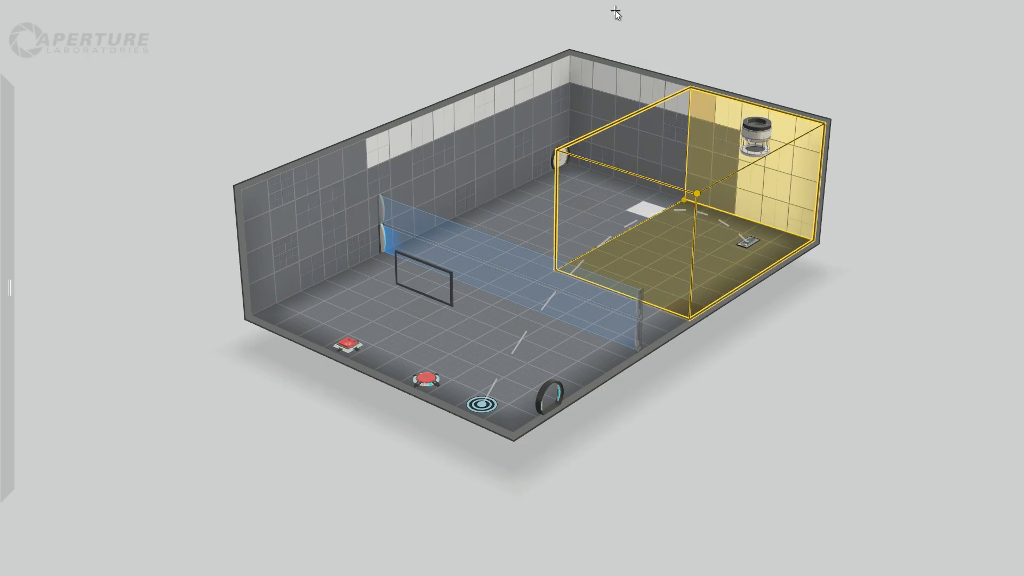
{"action": "left_click_drag", "start_coordinate": [473, 94], "coordinate": [592, 67]}
{"action": "right_click", "coordinate": [616, 82]}
{"action": "left_click", "coordinate": [668, 142]}
{"action": "left_click", "coordinate": [826, 408]}
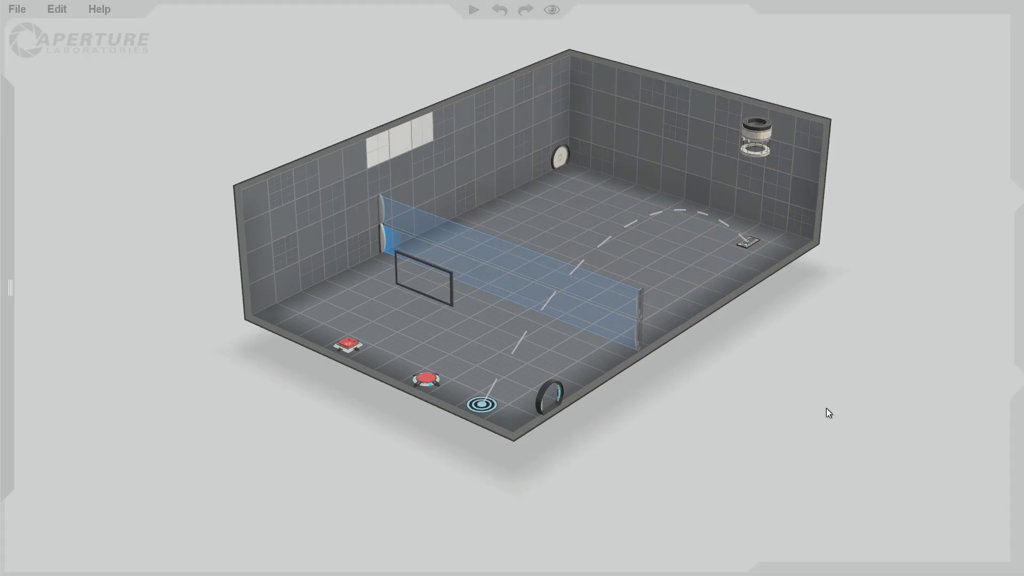
Make the three remaining white tiles high on the long wall above the fizzler non-portalable.
{"action": "left_click_drag", "start_coordinate": [827, 409], "coordinate": [752, 384]}
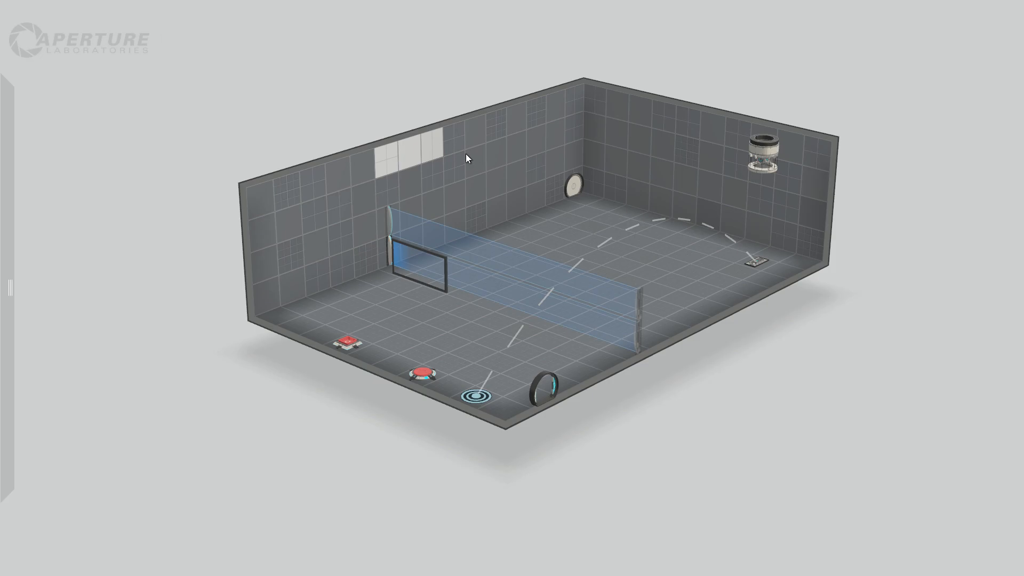
{"action": "right_click", "coordinate": [408, 159]}
{"action": "left_click", "coordinate": [440, 175]}
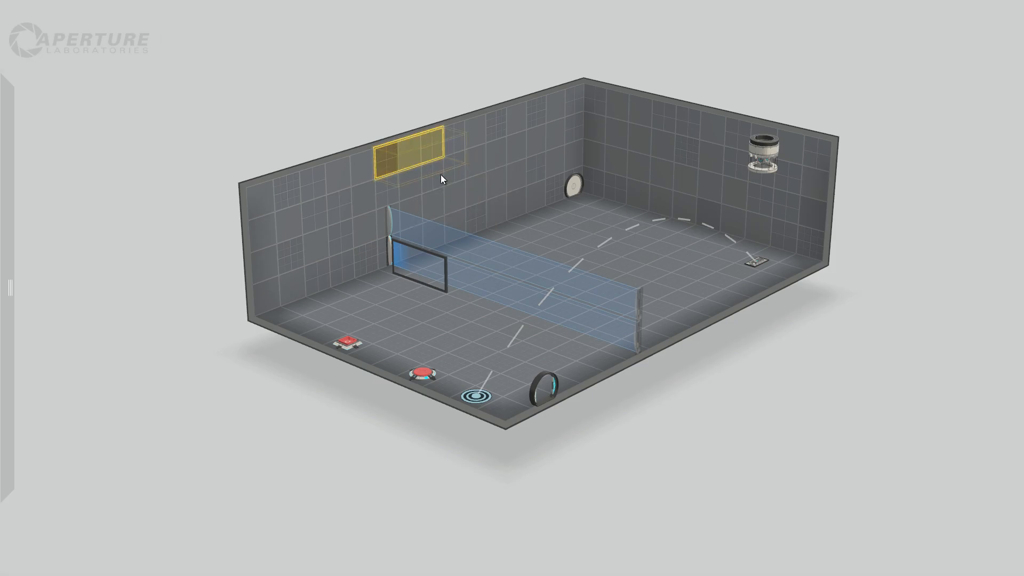
{"action": "left_click", "coordinate": [766, 363]}
Try connecting the cube button to the far-corner door, and start a connection towards the door at the front corner.
{"action": "left_click_drag", "start_coordinate": [763, 363], "coordinate": [756, 407]}
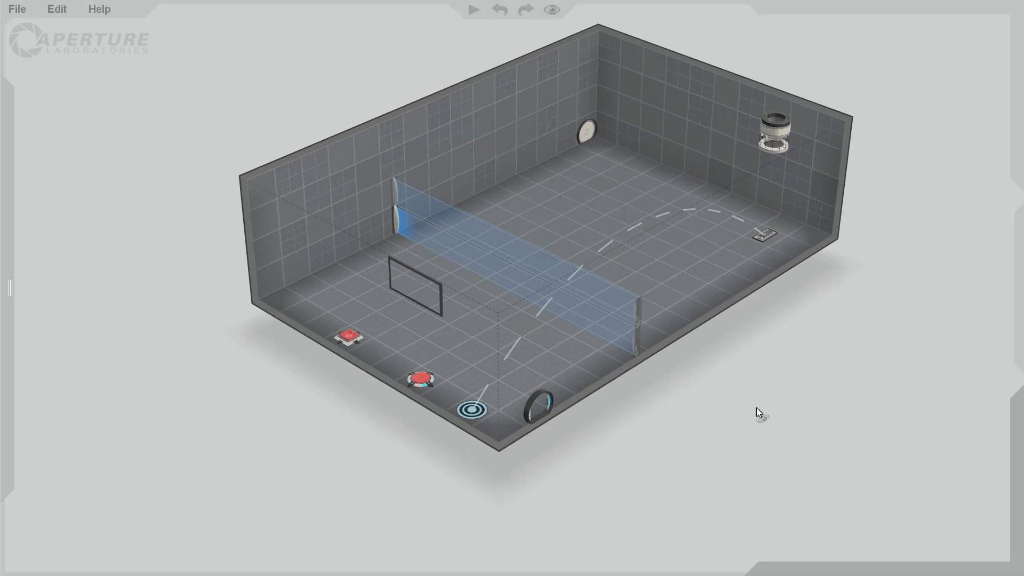
{"action": "left_click", "coordinate": [349, 338]}
{"action": "right_click", "coordinate": [363, 346]}
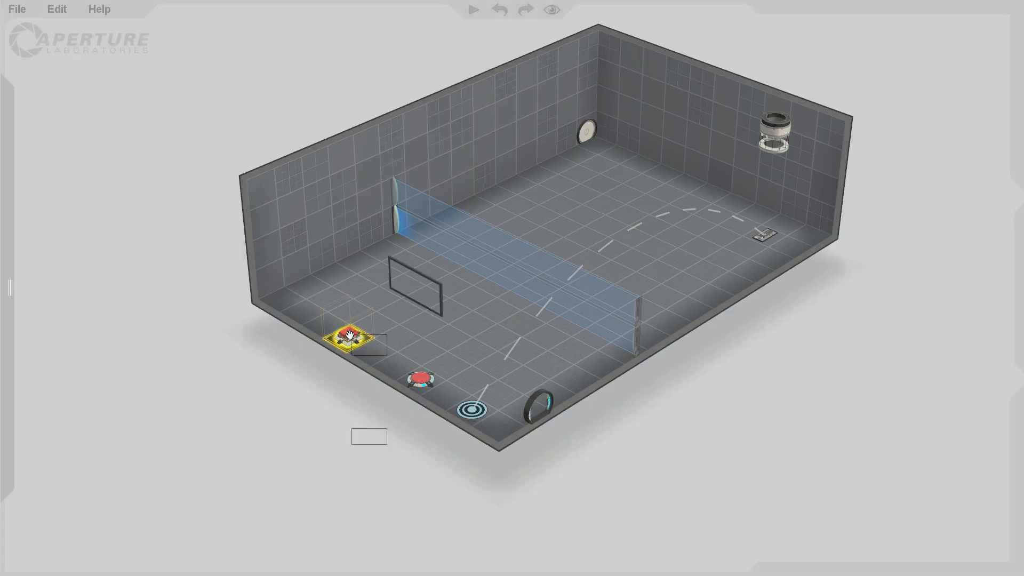
{"action": "left_click", "coordinate": [403, 357]}
{"action": "left_click", "coordinate": [587, 132]}
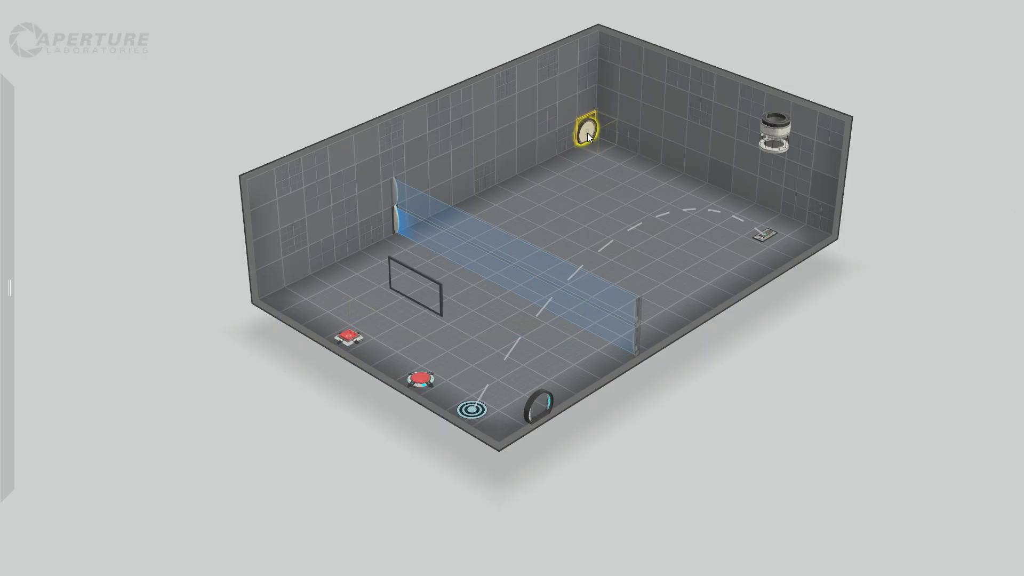
{"action": "right_click", "coordinate": [350, 338]}
{"action": "left_click", "coordinate": [394, 361]}
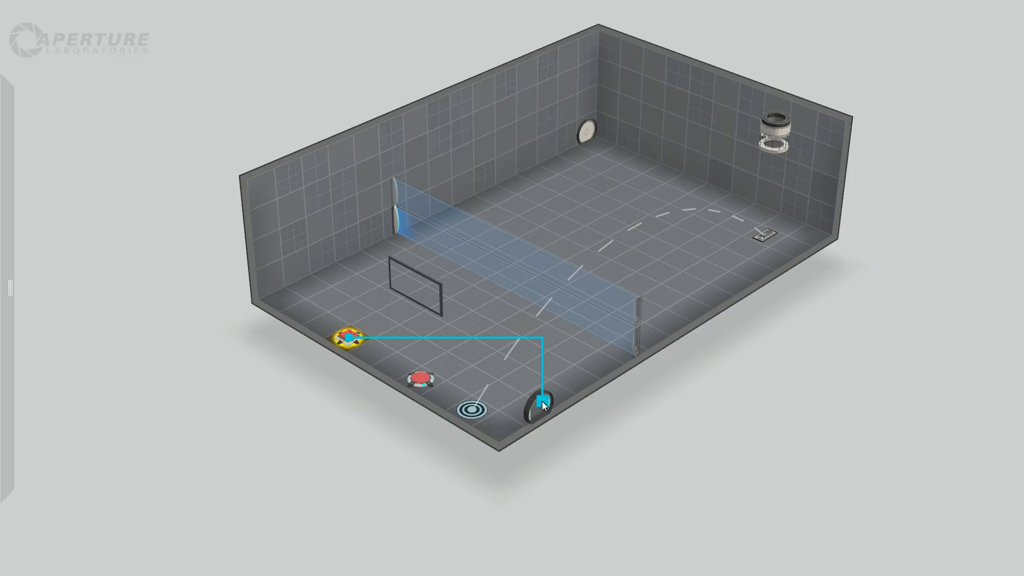
{"action": "left_click", "coordinate": [640, 427]}
Swap the two doors, putting the exit door on the long wall's far end and the entrance door at the front corner.
{"action": "left_click_drag", "start_coordinate": [542, 406], "coordinate": [535, 161]}
{"action": "left_click_drag", "start_coordinate": [581, 139], "coordinate": [549, 426]}
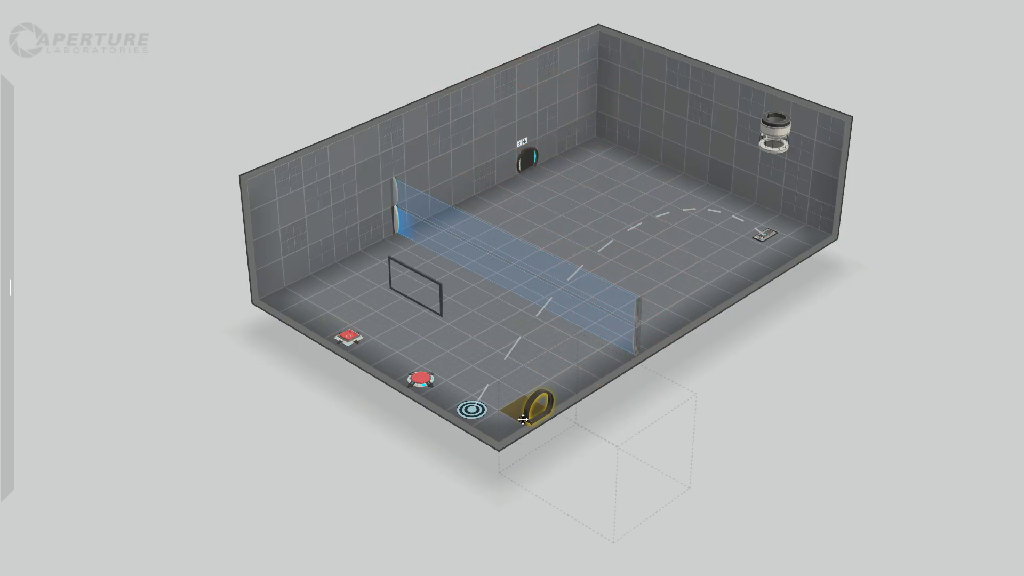
{"action": "left_click_drag", "start_coordinate": [546, 155], "coordinate": [566, 140]}
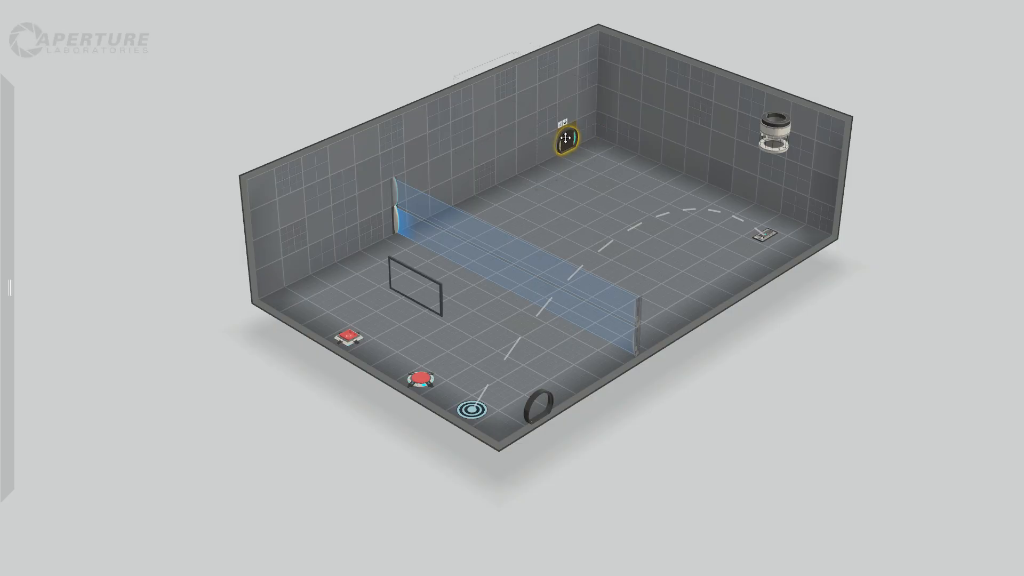
Connect the cube button to the exit door on the long wall.
{"action": "right_click", "coordinate": [348, 340]}
{"action": "left_click", "coordinate": [387, 365]}
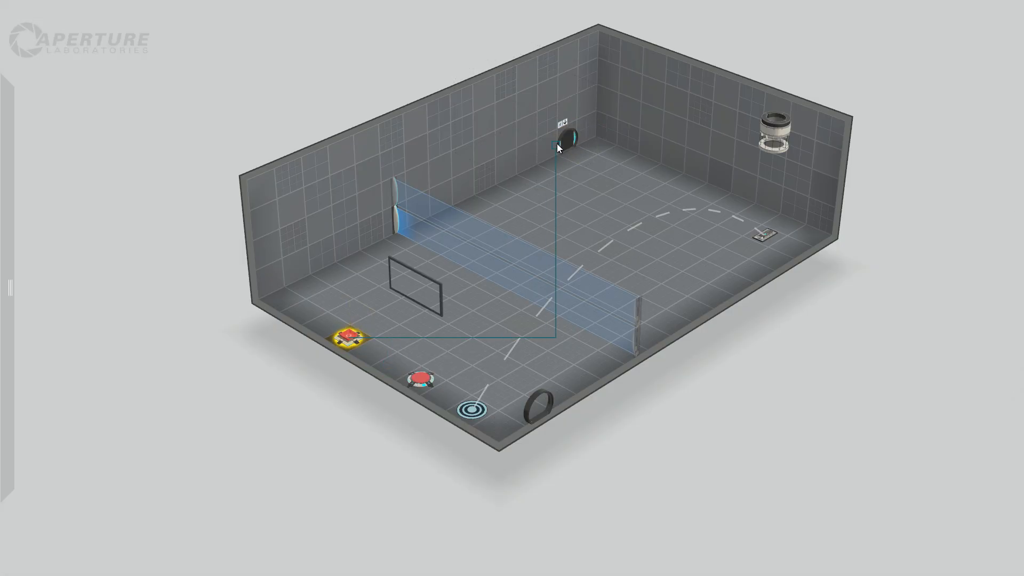
{"action": "left_click", "coordinate": [565, 142]}
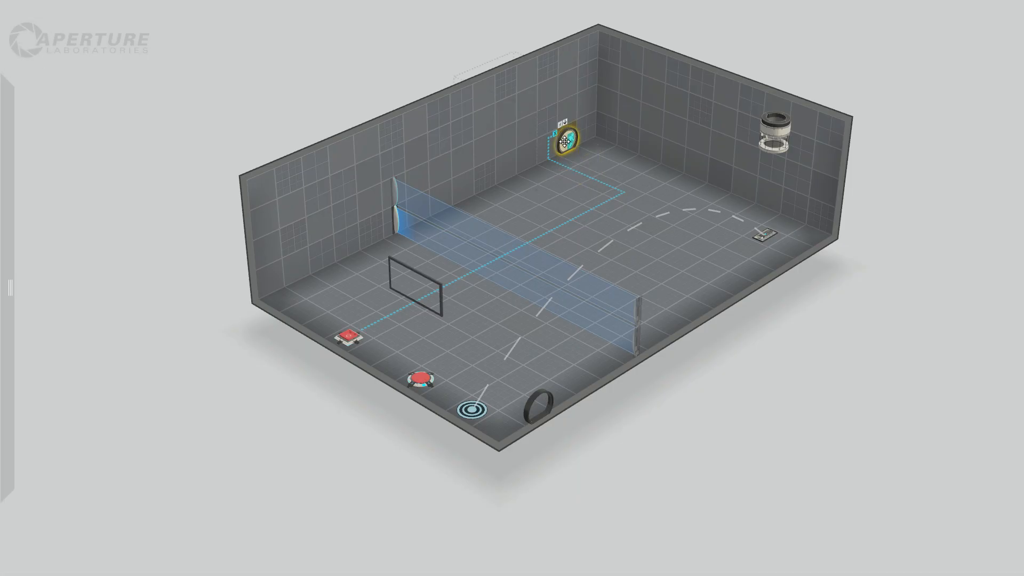
Move the exit door higher up the long wall and place a piston platform on the floor beneath it.
{"action": "left_click_drag", "start_coordinate": [566, 142], "coordinate": [558, 89]}
{"action": "mouse_move", "coordinate": [8, 320]}
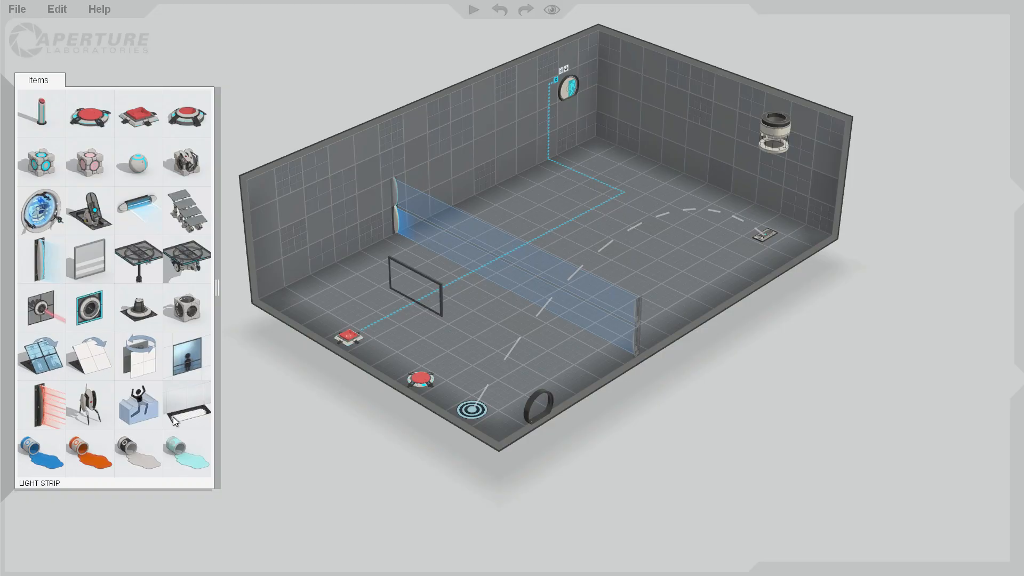
{"action": "left_click_drag", "start_coordinate": [129, 260], "coordinate": [575, 162]}
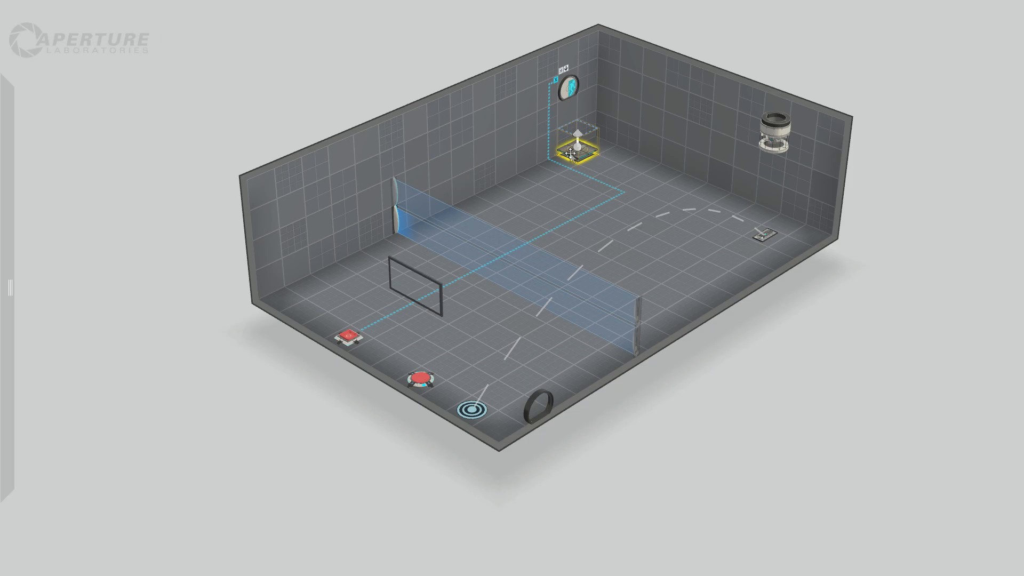
{"action": "scroll", "coordinate": [577, 130], "scroll_direction": "up", "scroll_amount": 3}
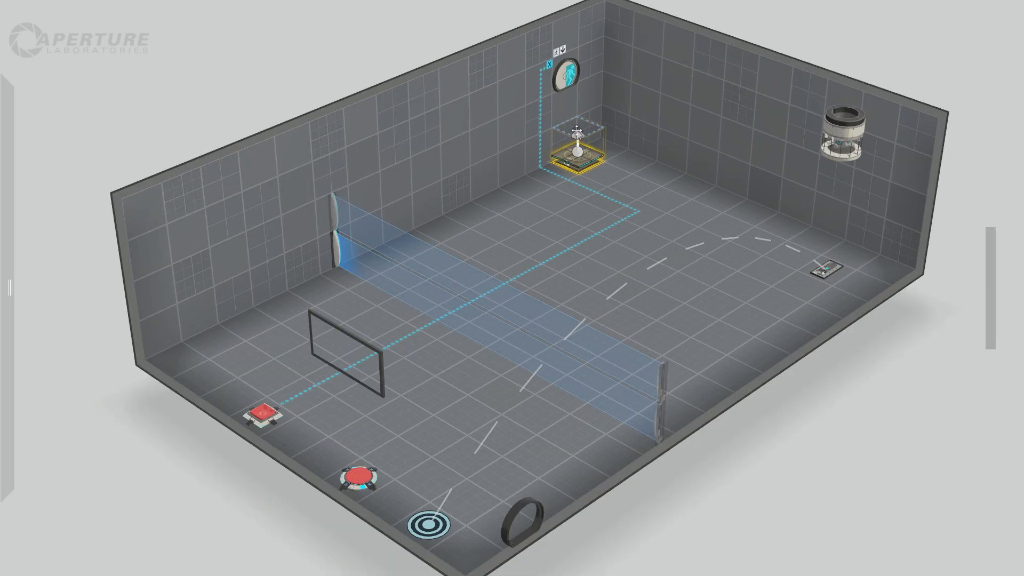
Raise the piston platform's extended height to the level of the exit door.
{"action": "left_click_drag", "start_coordinate": [875, 392], "coordinate": [875, 382]}
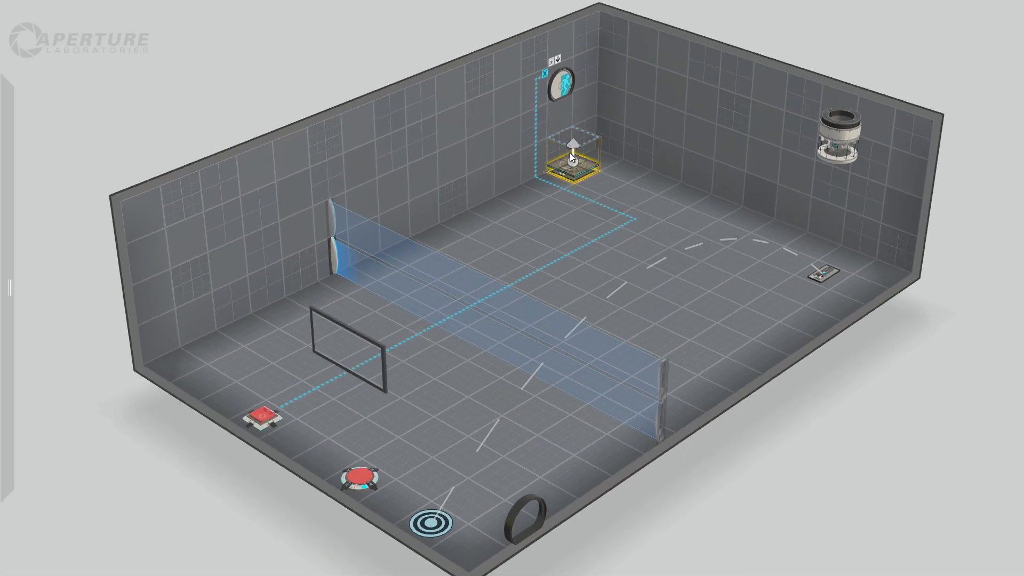
{"action": "left_click_drag", "start_coordinate": [570, 145], "coordinate": [571, 108]}
{"action": "scroll", "coordinate": [832, 417], "scroll_direction": "down", "scroll_amount": 4}
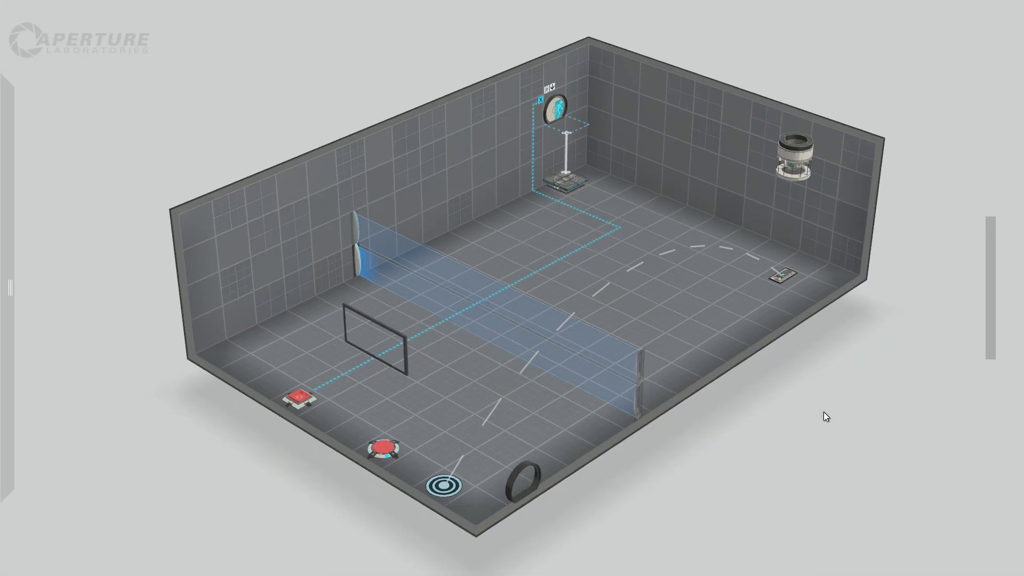
{"action": "scroll", "coordinate": [775, 400], "scroll_direction": "up", "scroll_amount": 2}
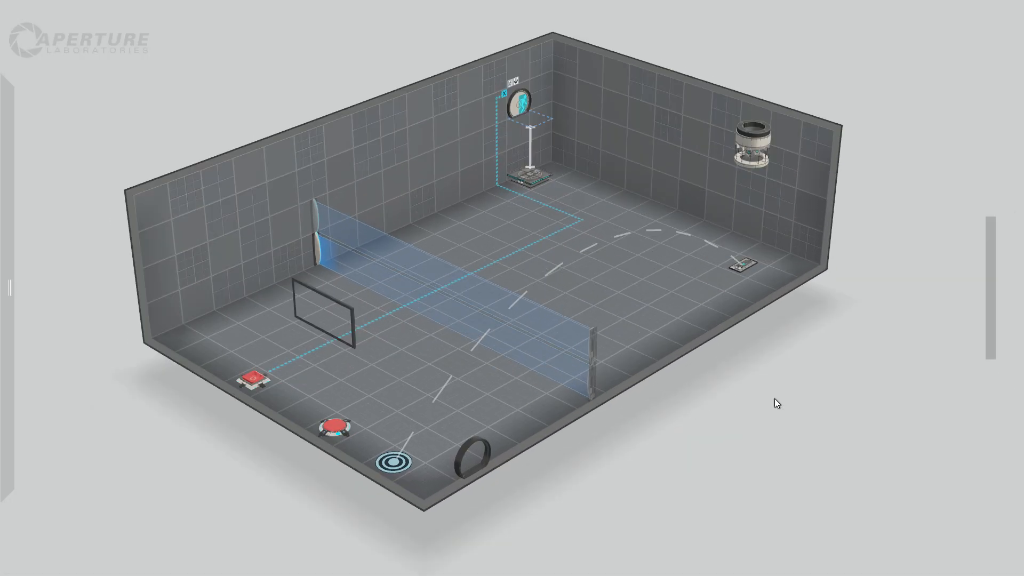
{"action": "scroll", "coordinate": [774, 400], "scroll_direction": "down", "scroll_amount": 2}
Place a companion cube with its dropper on the floor near the far end wall, between the piston platform and faith plate.
{"action": "mouse_move", "coordinate": [7, 242]}
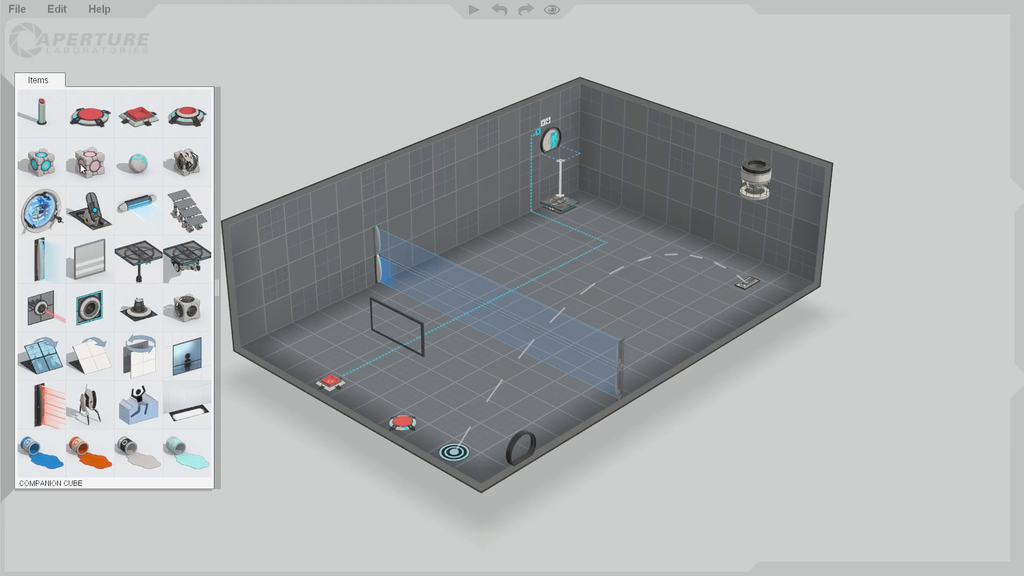
{"action": "left_click_drag", "start_coordinate": [91, 168], "coordinate": [651, 252]}
{"action": "left_click", "coordinate": [766, 393]}
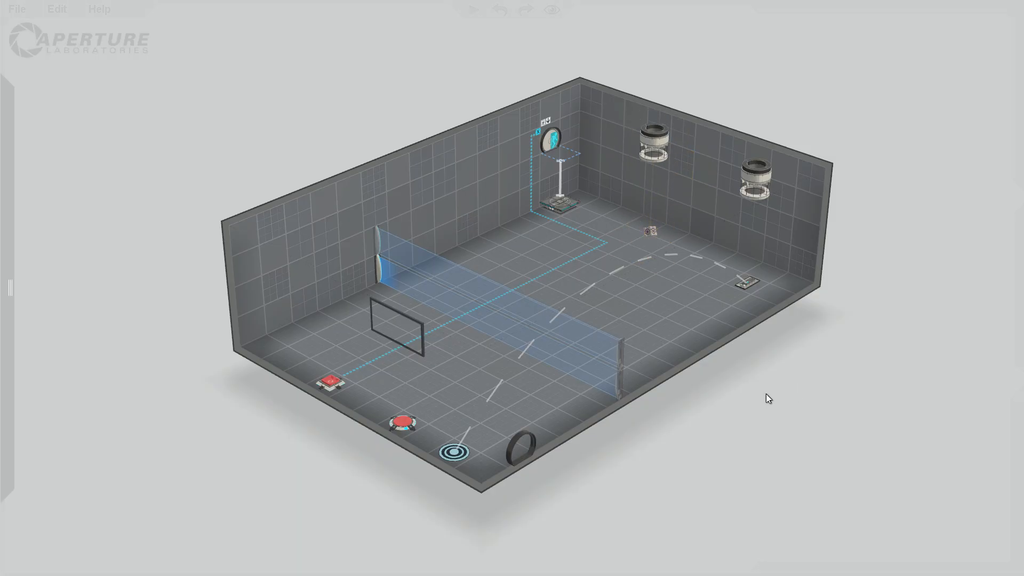
Connect the round floor button to the original cube dropper above the faith plate.
{"action": "mouse_move", "coordinate": [1, 122]}
{"action": "mouse_move", "coordinate": [2, 213]}
{"action": "left_click", "coordinate": [400, 422]}
{"action": "right_click", "coordinate": [400, 421]}
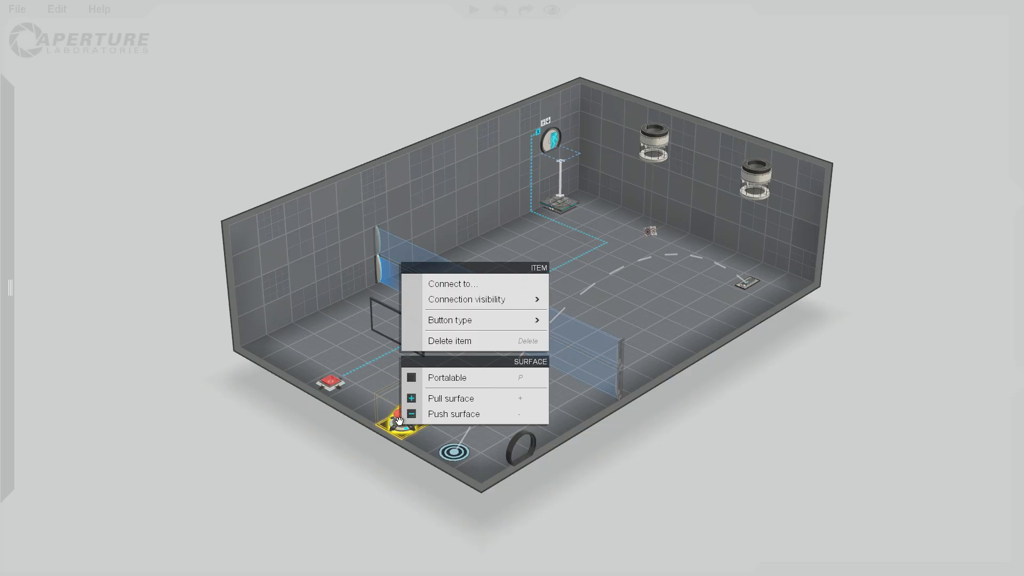
{"action": "left_click", "coordinate": [462, 275]}
{"action": "left_click", "coordinate": [752, 171]}
{"action": "left_click", "coordinate": [758, 446]}
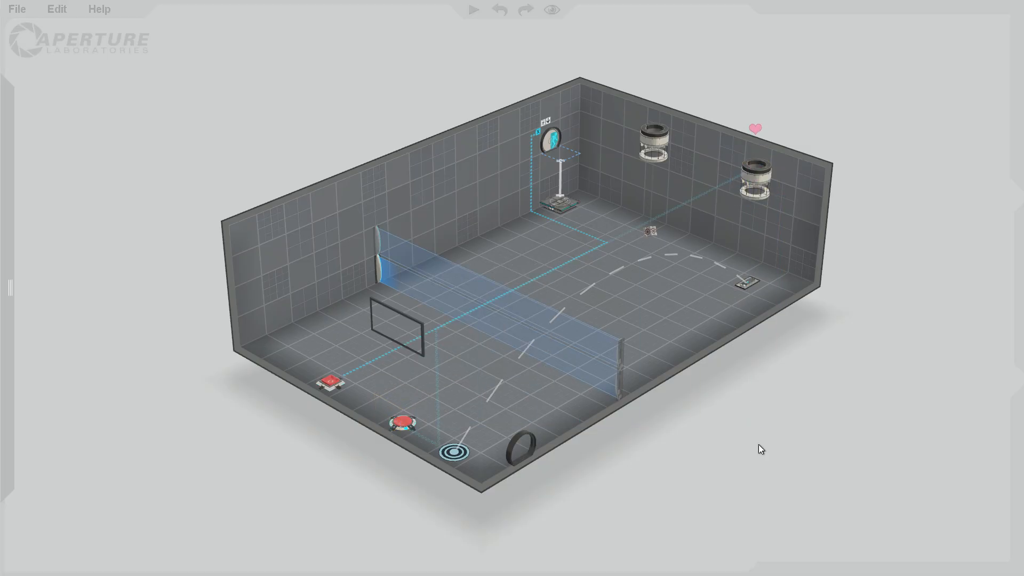
Examine the settings and cube types offered for the dropper connected to the floor button.
{"action": "right_click", "coordinate": [756, 188]}
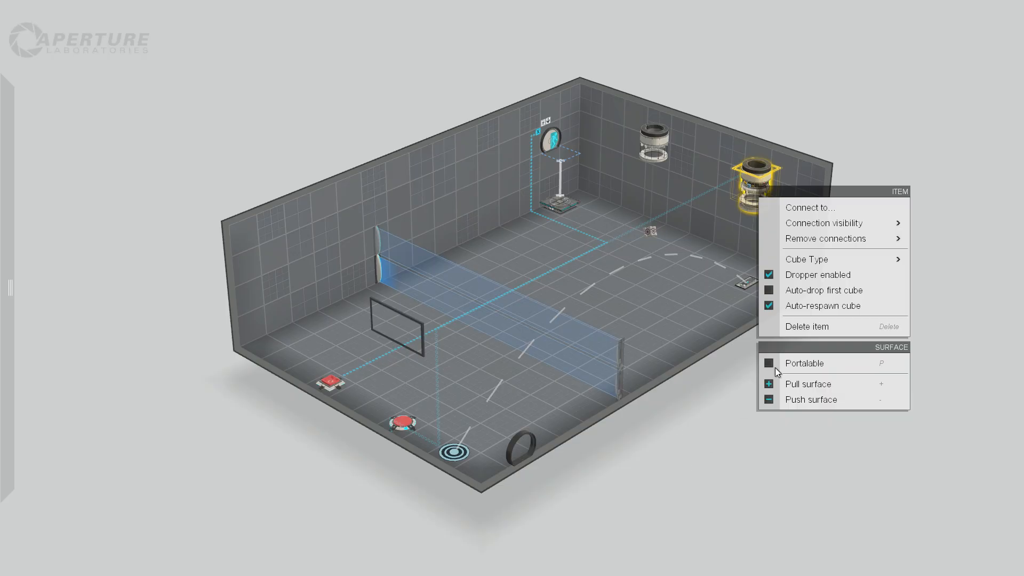
{"action": "mouse_move", "coordinate": [870, 264]}
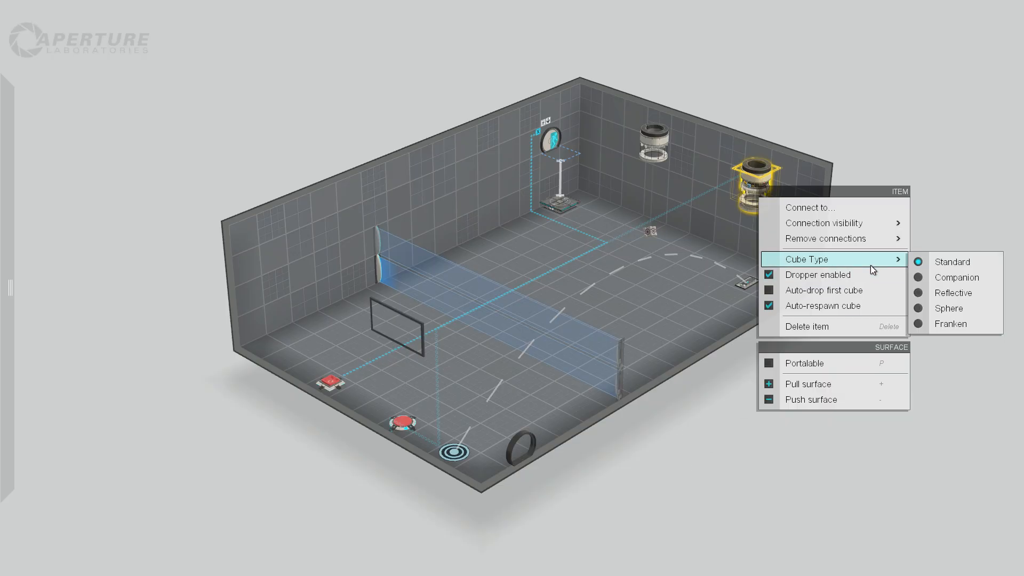
{"action": "left_click", "coordinate": [939, 202]}
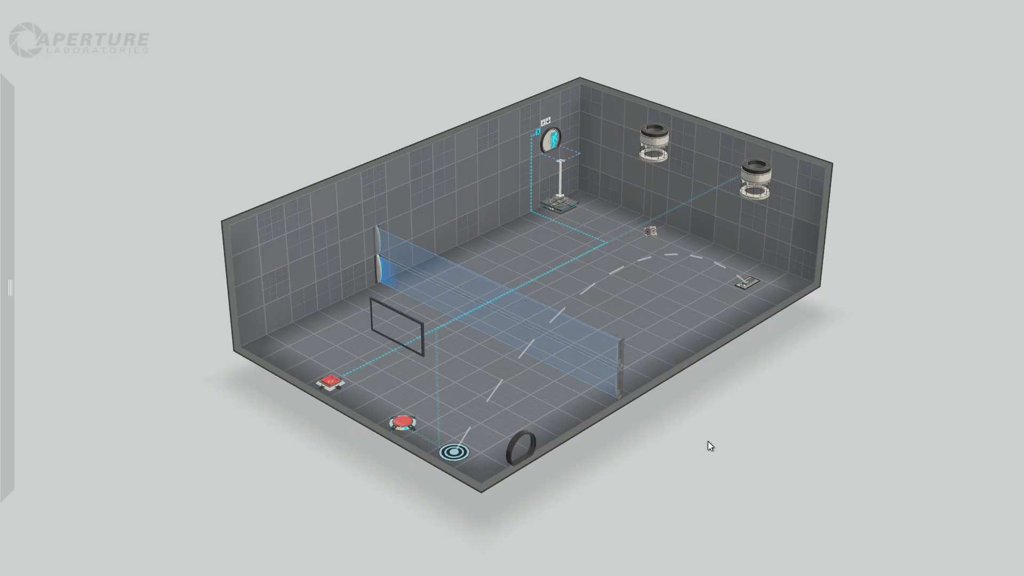
Add a second cube button in the near corner by the long wall and connect it to the piston platform.
{"action": "mouse_move", "coordinate": [16, 190]}
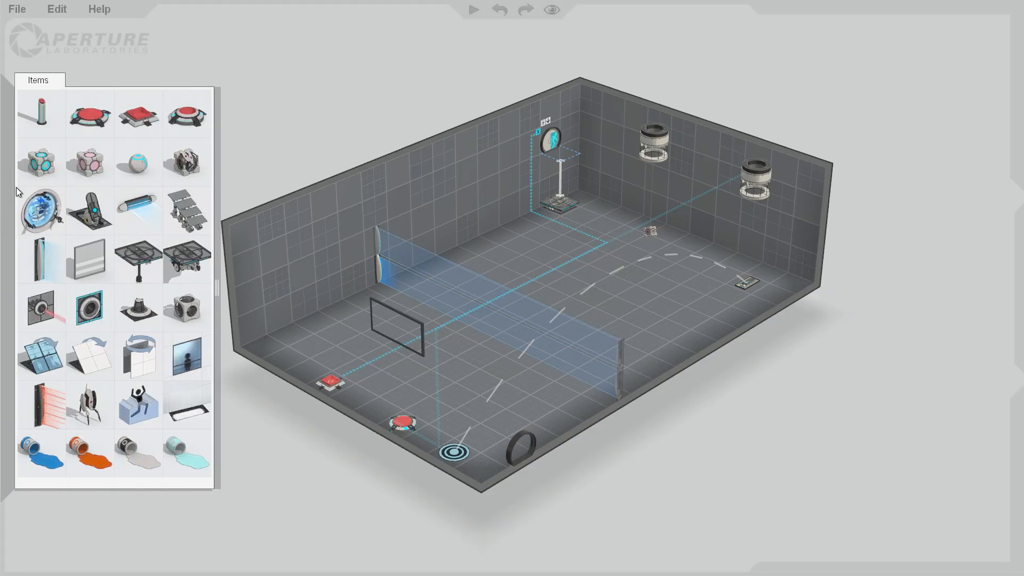
{"action": "mouse_move", "coordinate": [137, 120]}
{"action": "left_mouse_down"}
{"action": "mouse_move", "coordinate": [235, 256]}
{"action": "mouse_move", "coordinate": [286, 358]}
{"action": "left_mouse_up"}
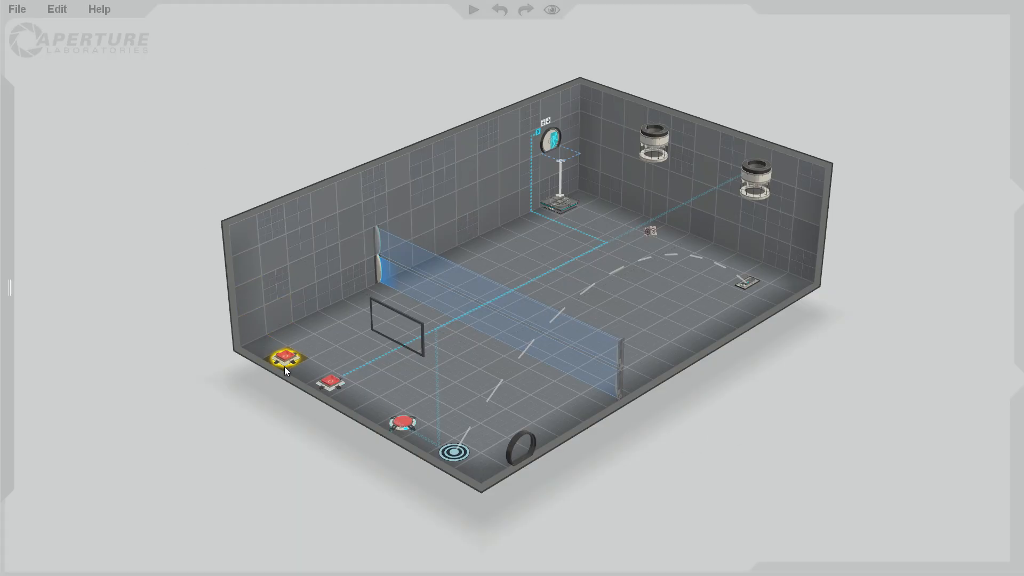
{"action": "right_click", "coordinate": [288, 356]}
{"action": "left_click", "coordinate": [308, 374]}
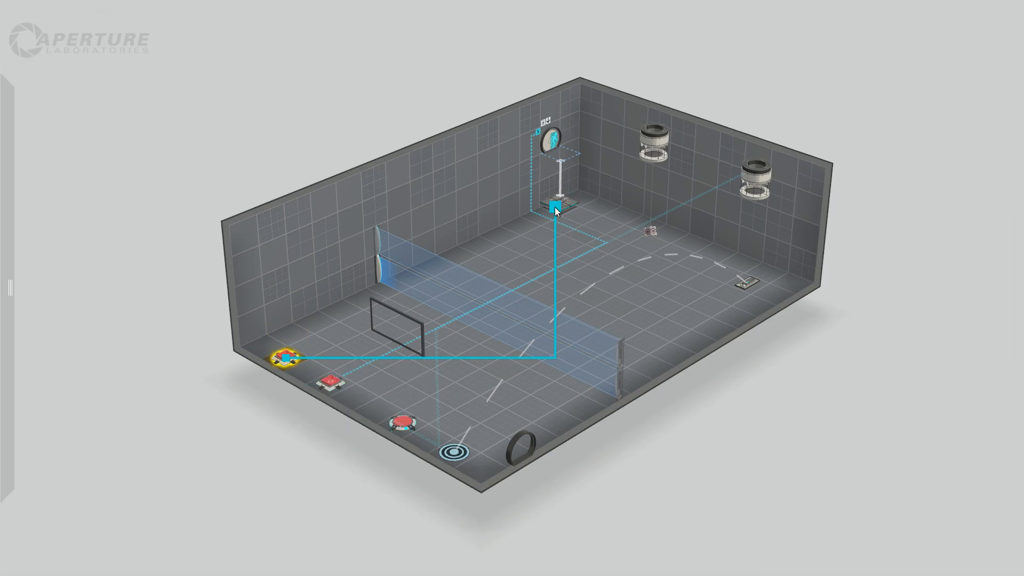
{"action": "left_click", "coordinate": [555, 207]}
{"action": "left_click", "coordinate": [789, 437]}
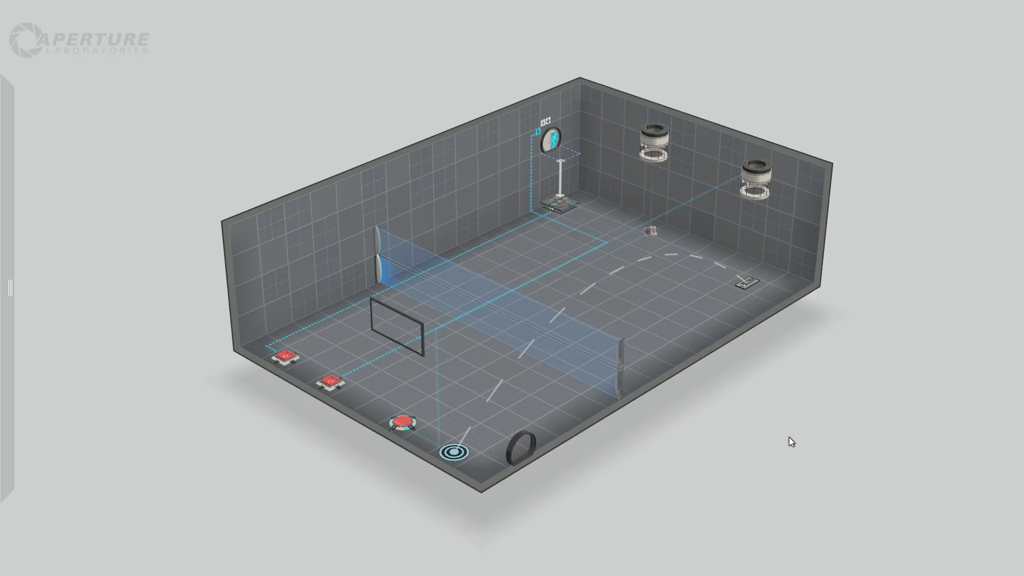
Move the exit door's cube button one tile closer to the round floor button.
{"action": "right_click_drag", "start_coordinate": [615, 478], "coordinate": [633, 464]}
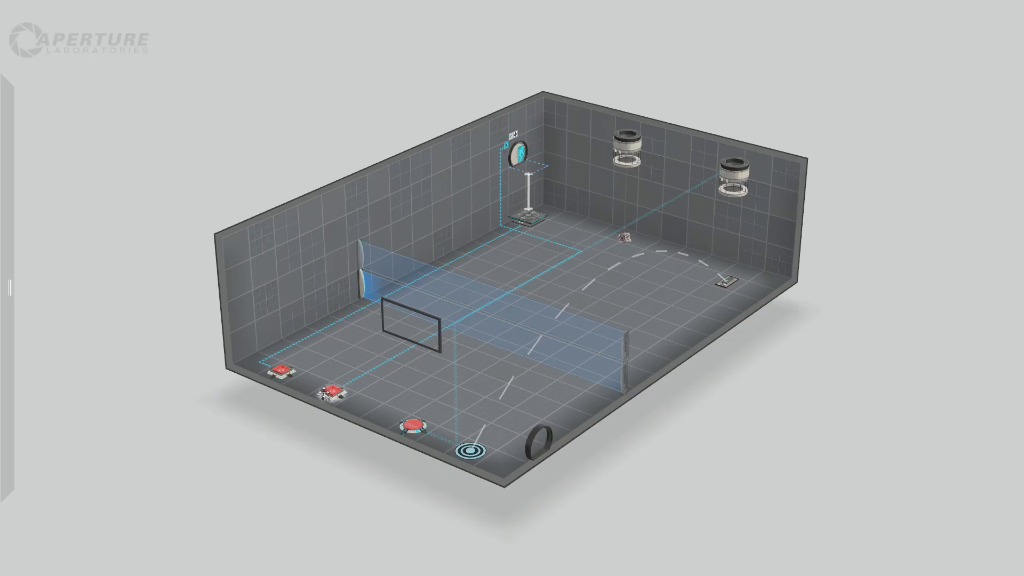
{"action": "left_click_drag", "start_coordinate": [332, 391], "coordinate": [359, 404]}
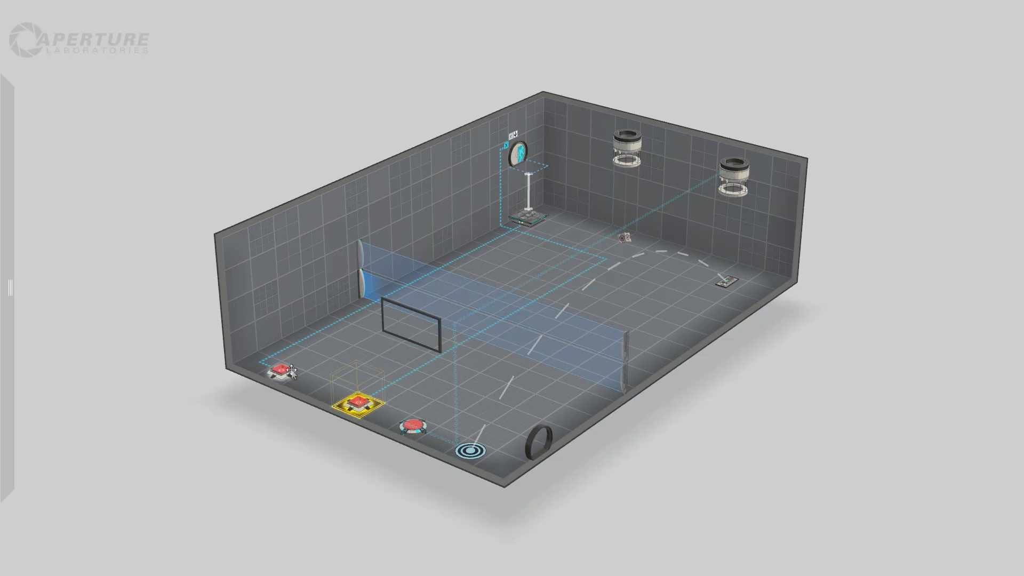
{"action": "left_click", "coordinate": [687, 472]}
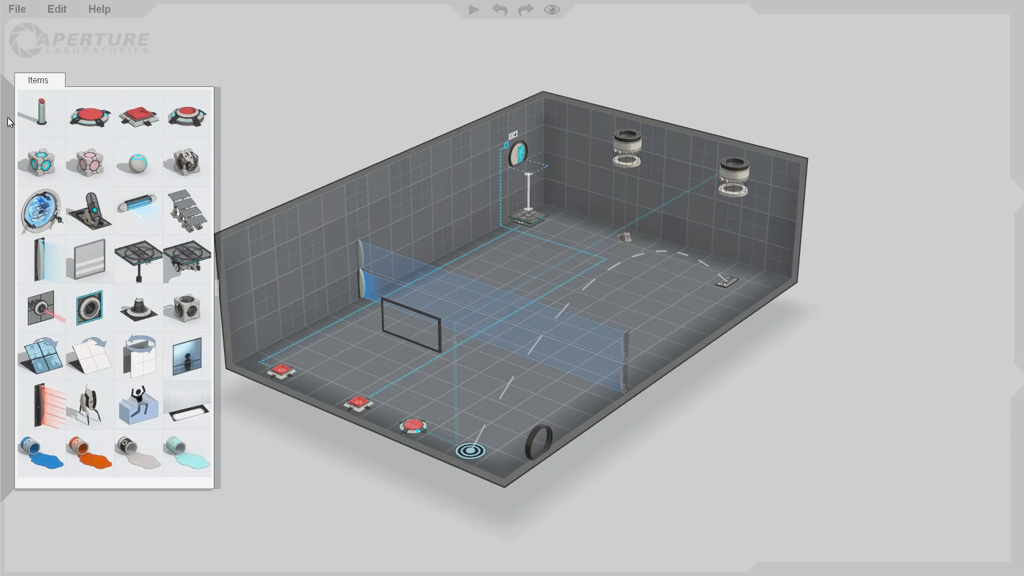
Place a bounce gel dropper above the corner cube button, with Allow Streaks and Start enabled turned off.
{"action": "left_click_drag", "start_coordinate": [65, 440], "coordinate": [288, 379]}
{"action": "left_click", "coordinate": [685, 439]}
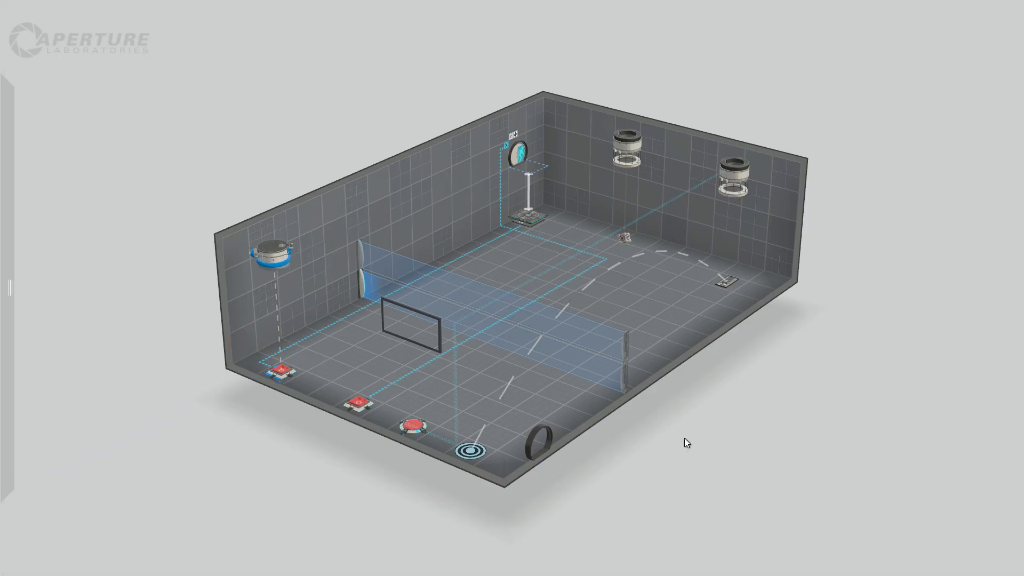
{"action": "right_click", "coordinate": [267, 255]}
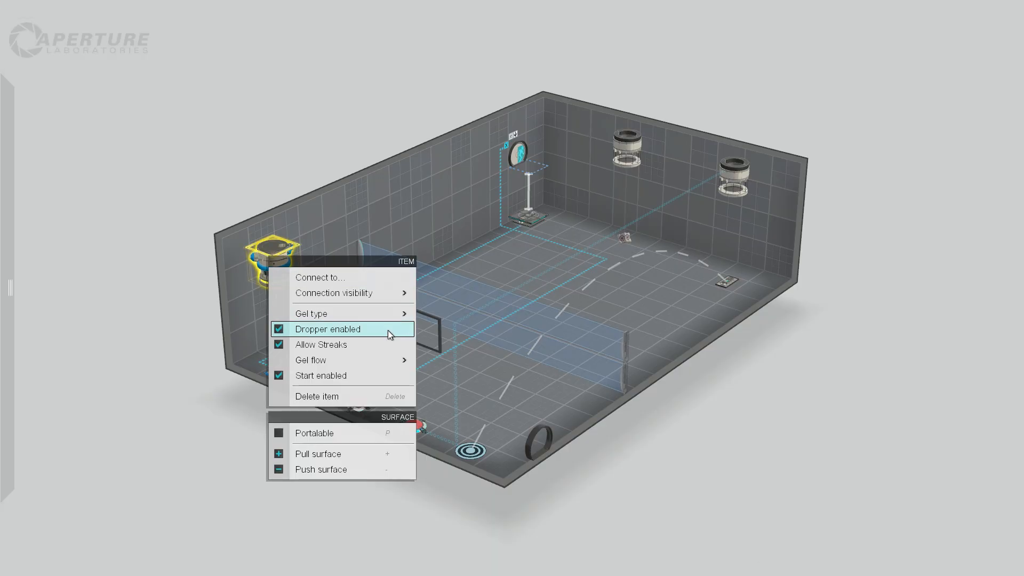
{"action": "left_click", "coordinate": [380, 345]}
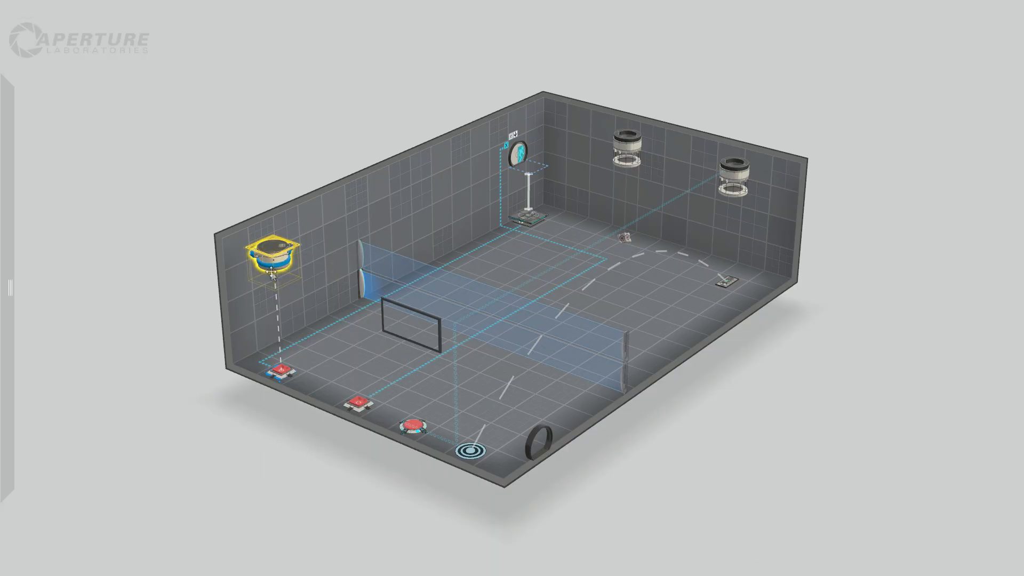
{"action": "right_click", "coordinate": [279, 252]}
{"action": "left_click", "coordinate": [356, 374]}
Check the auto-drop and auto-respawn settings of both cube droppers.
{"action": "right_click", "coordinate": [728, 175]}
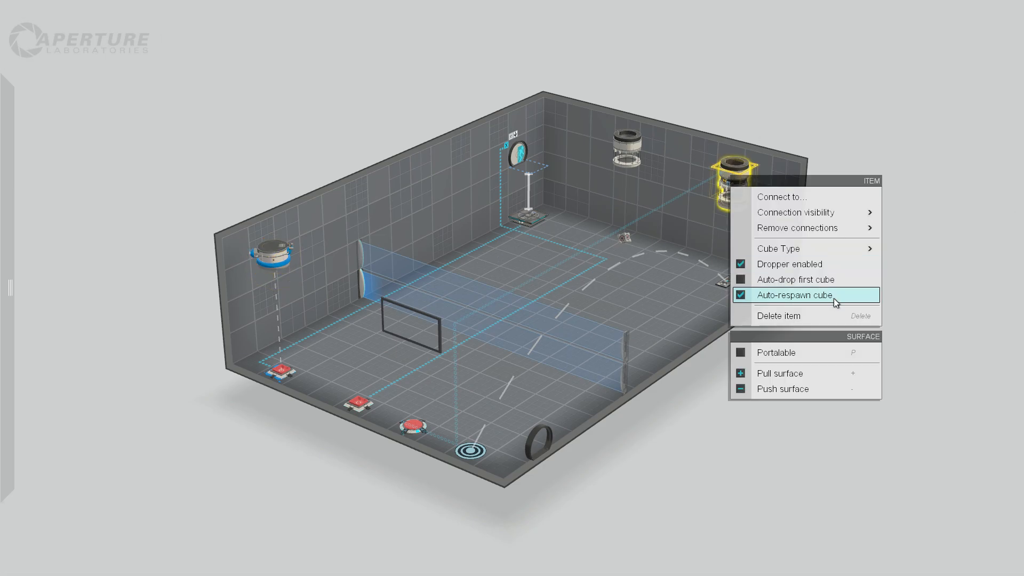
{"action": "left_click", "coordinate": [886, 267]}
{"action": "right_click", "coordinate": [625, 150]}
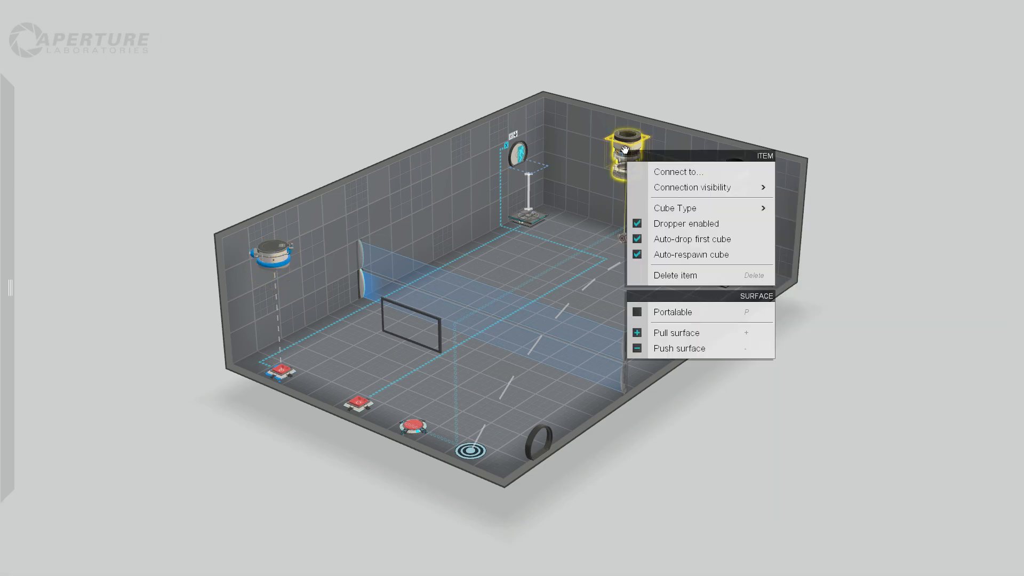
{"action": "left_click", "coordinate": [737, 246]}
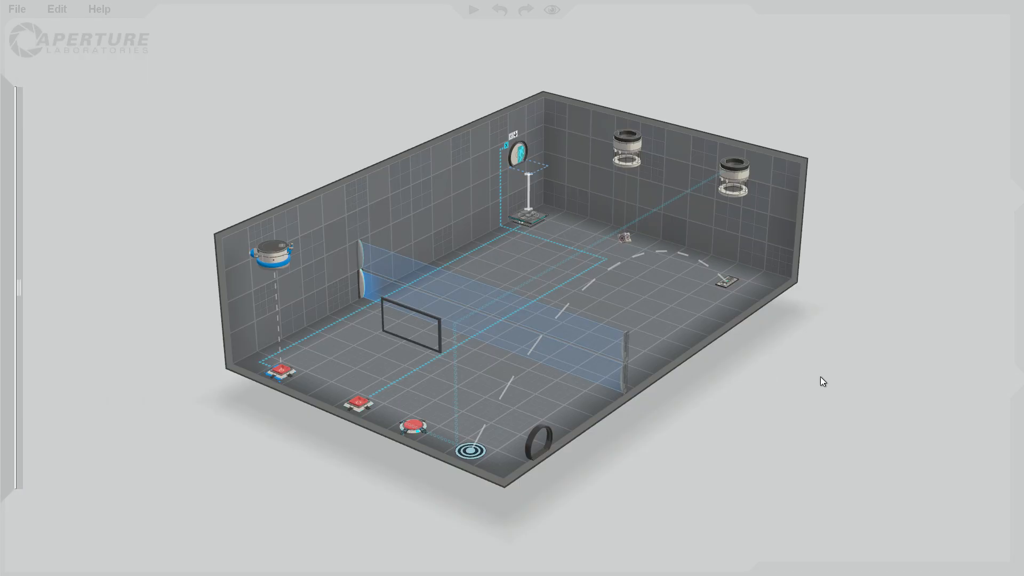
Pull the far end wall behind the cube droppers inward to shorten the chamber.
{"action": "double_click", "coordinate": [561, 125]}
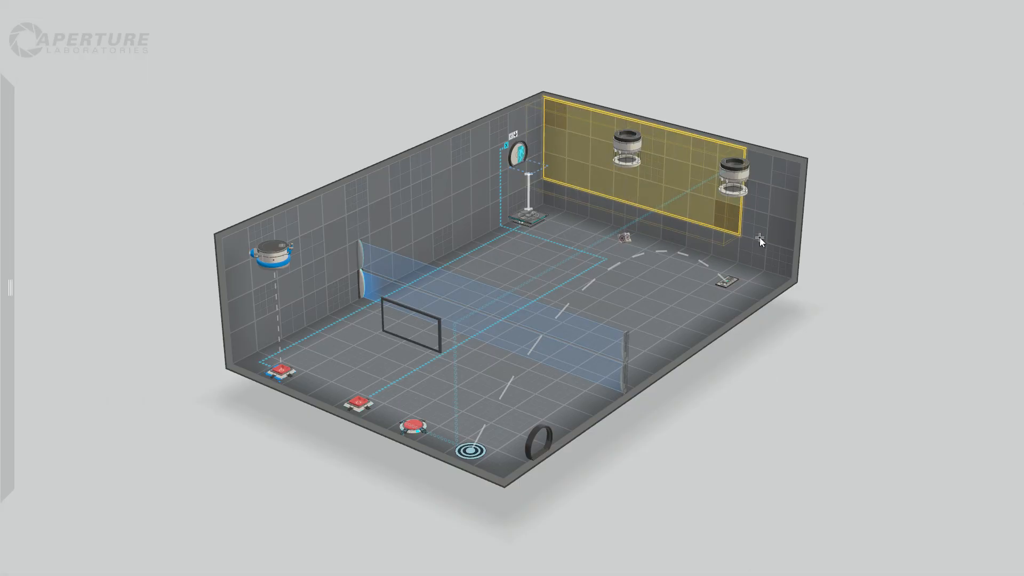
{"action": "left_click_drag", "start_coordinate": [704, 140], "coordinate": [642, 183]}
{"action": "right_click_drag", "start_coordinate": [689, 294], "coordinate": [777, 411]}
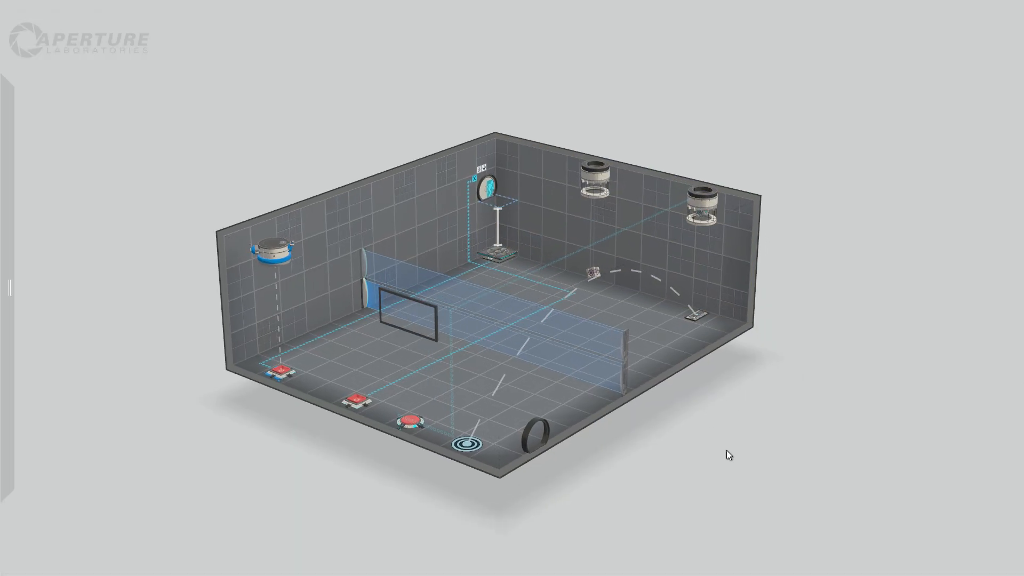
{"action": "right_click_drag", "start_coordinate": [726, 450], "coordinate": [709, 450]}
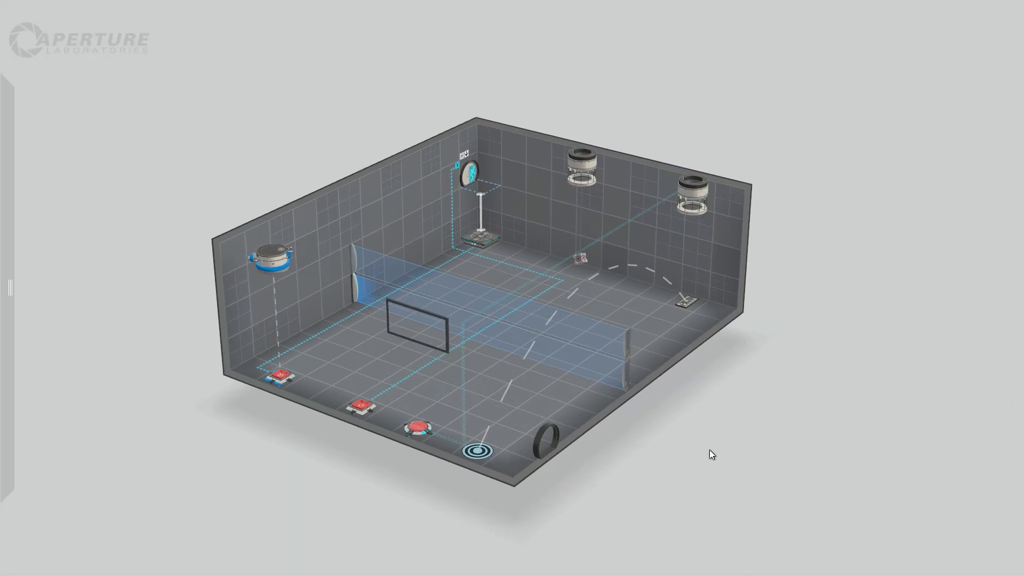
{"action": "mouse_move", "coordinate": [1, 216]}
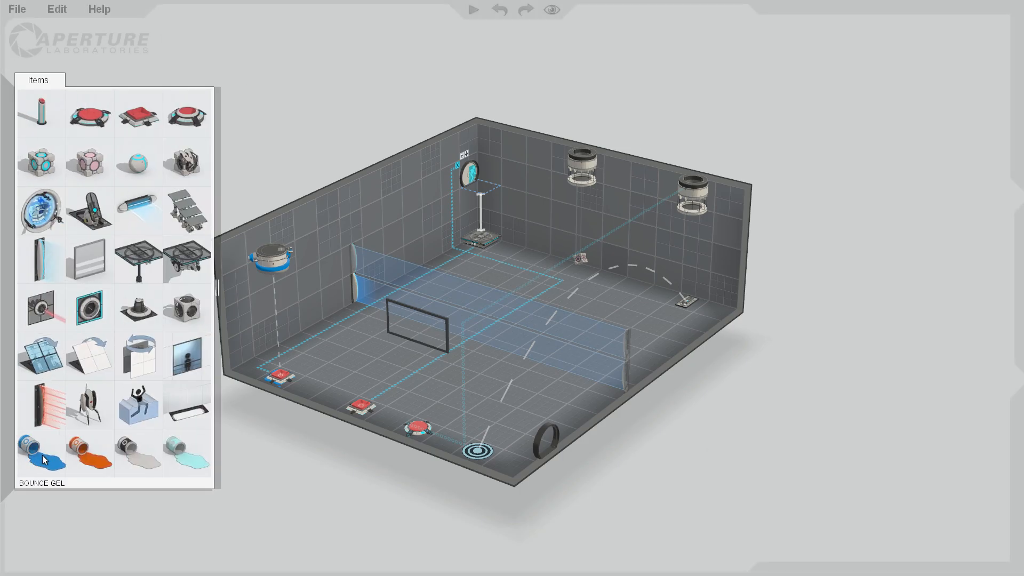
{"action": "left_click_drag", "start_coordinate": [363, 470], "coordinate": [385, 474]}
{"action": "left_click_drag", "start_coordinate": [664, 437], "coordinate": [703, 418]}
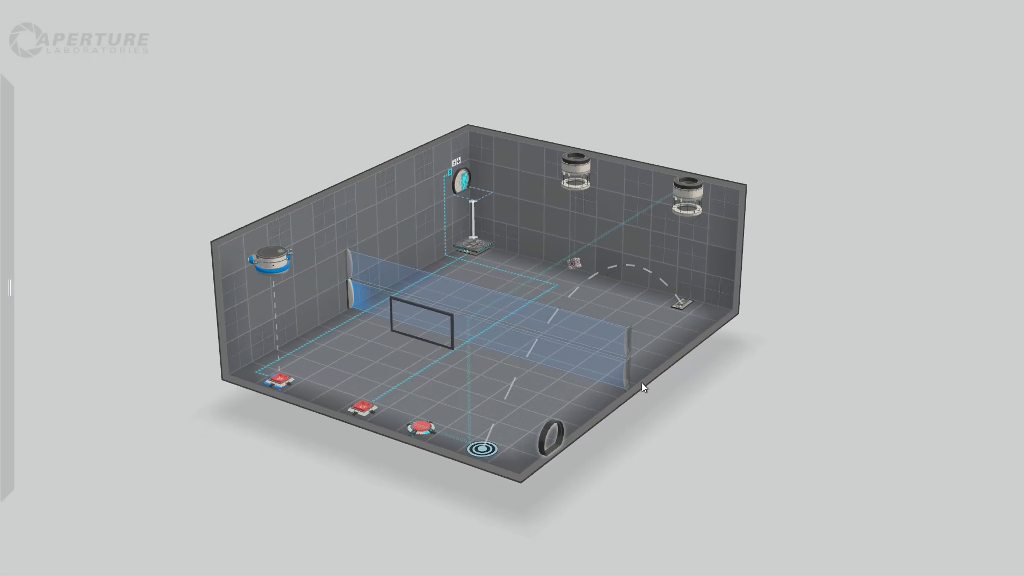
Push the five-tile-wide, full-height section of the long wall beside the faith plate outward to form a side alcove.
{"action": "left_click_drag", "start_coordinate": [717, 347], "coordinate": [780, 246]}
{"action": "left_click_drag", "start_coordinate": [514, 177], "coordinate": [590, 297]}
{"action": "scroll", "coordinate": [534, 209], "scroll_direction": "up", "scroll_amount": 1}
{"action": "right_click", "coordinate": [533, 210]}
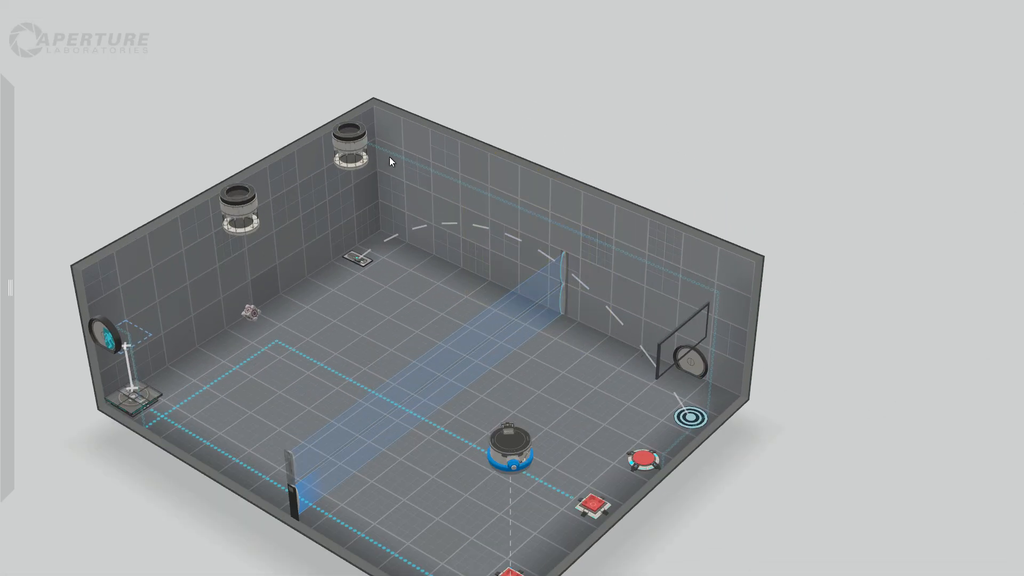
{"action": "left_click_drag", "start_coordinate": [382, 123], "coordinate": [507, 273]}
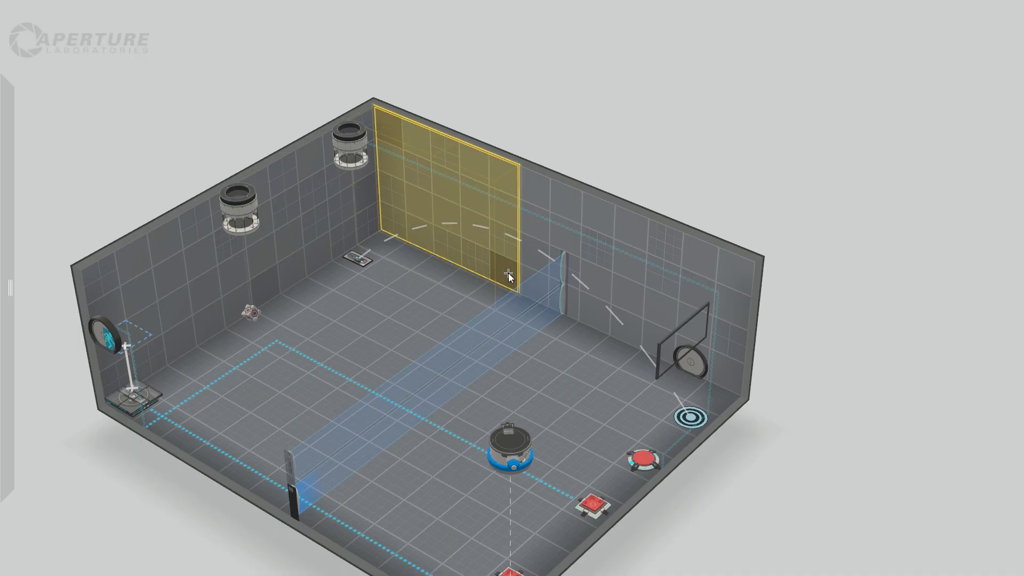
{"action": "left_click_drag", "start_coordinate": [484, 143], "coordinate": [602, 76]}
{"action": "left_click_drag", "start_coordinate": [867, 205], "coordinate": [504, 204]}
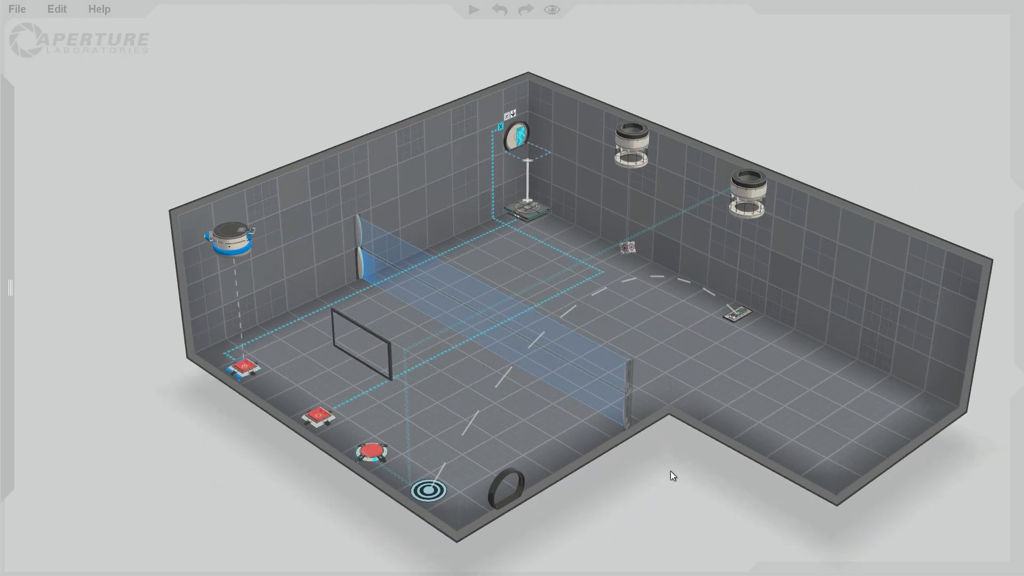
Make a section four tiles wide and four high on the alcove wall facing the cube droppers' end portalable.
{"action": "right_click_drag", "start_coordinate": [671, 471], "coordinate": [220, 334]}
{"action": "left_click", "coordinate": [317, 444]}
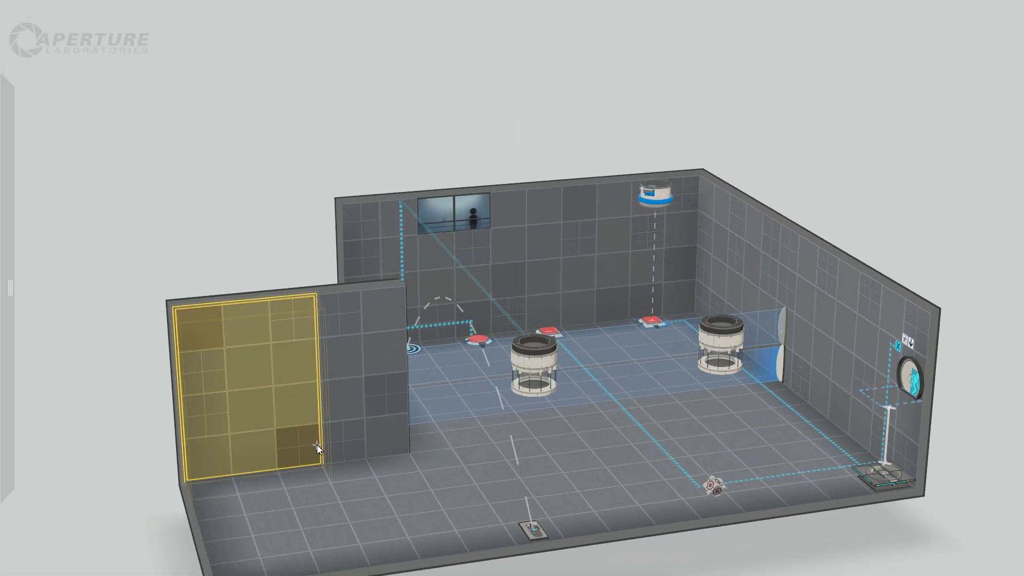
{"action": "left_click_drag", "start_coordinate": [317, 445], "coordinate": [343, 441]}
{"action": "right_click", "coordinate": [270, 320]}
{"action": "left_click", "coordinate": [302, 340]}
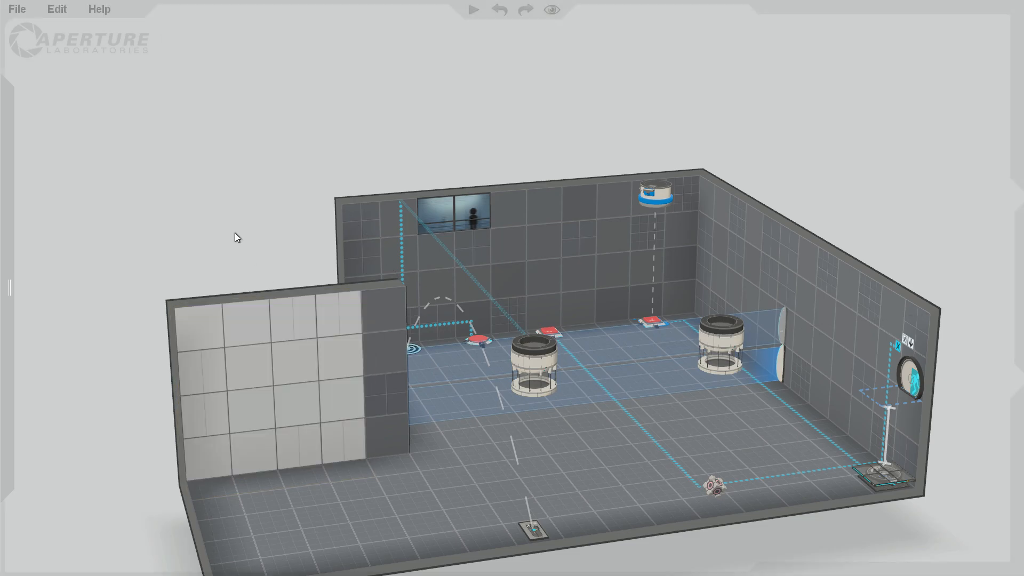
{"action": "right_click_drag", "start_coordinate": [217, 222], "coordinate": [666, 295]}
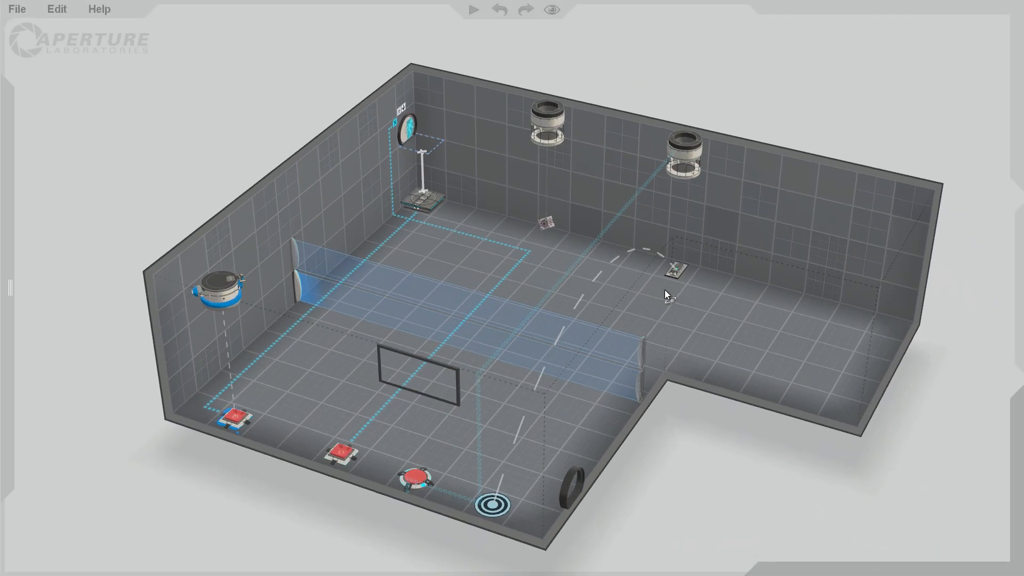
{"action": "right_click_drag", "start_coordinate": [203, 176], "coordinate": [428, 210]}
{"action": "right_click_drag", "start_coordinate": [110, 259], "coordinate": [8, 211]}
{"action": "right_click_drag", "start_coordinate": [556, 168], "coordinate": [860, 237]}
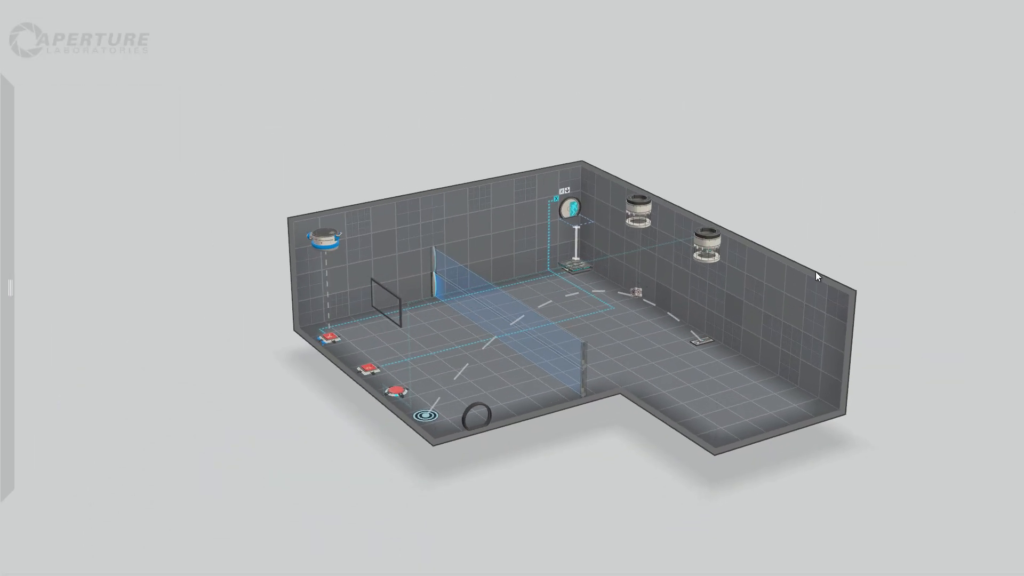
Raise the section of the alcove's ceiling beside the cube droppers' end wall by two tiles.
{"action": "scroll", "coordinate": [843, 284], "scroll_direction": "up", "scroll_amount": 2}
{"action": "scroll", "coordinate": [793, 299], "scroll_direction": "up", "scroll_amount": 2}
{"action": "right_click_drag", "start_coordinate": [792, 297], "coordinate": [736, 182]}
{"action": "left_click_drag", "start_coordinate": [697, 216], "coordinate": [604, 213]}
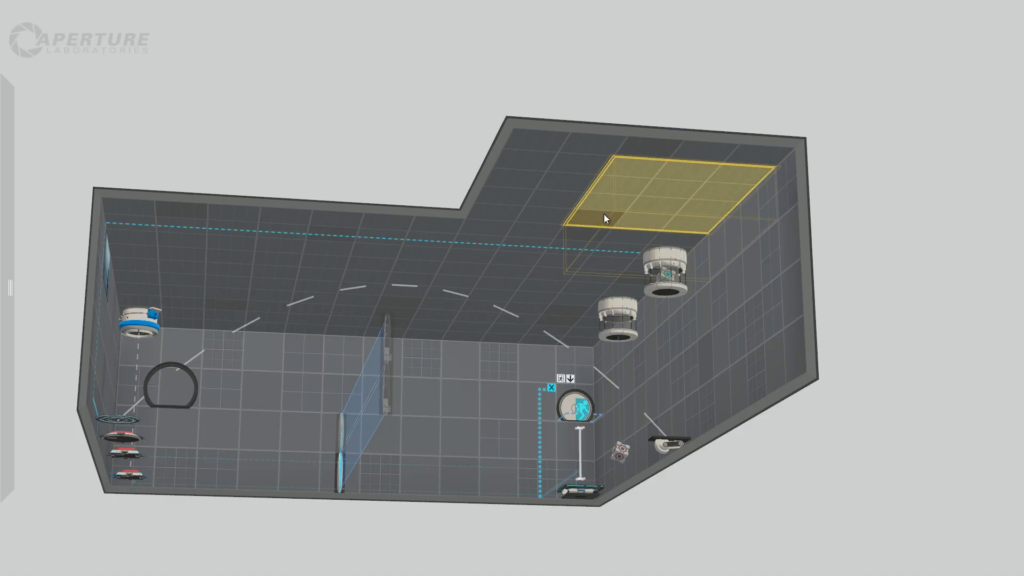
{"action": "left_click_drag", "start_coordinate": [667, 152], "coordinate": [690, 223]}
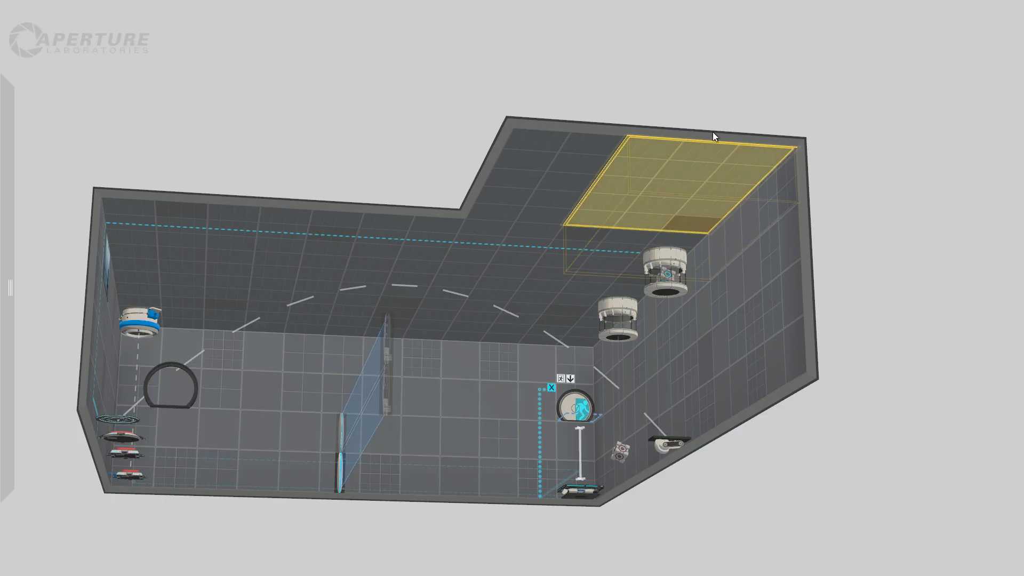
{"action": "left_click_drag", "start_coordinate": [724, 142], "coordinate": [724, 24]}
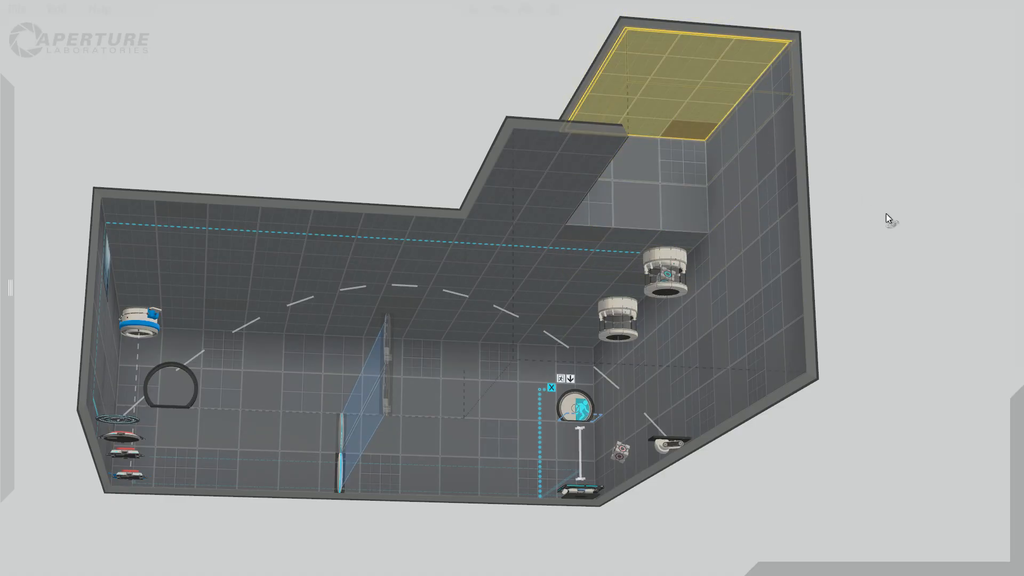
Push the two-tile-high upper wall above the portalable wall outward to form a deep raised ledge.
{"action": "right_click_drag", "start_coordinate": [887, 220], "coordinate": [923, 405]}
{"action": "right_click_drag", "start_coordinate": [917, 367], "coordinate": [592, 243]}
{"action": "right_click_drag", "start_coordinate": [125, 386], "coordinate": [167, 395]}
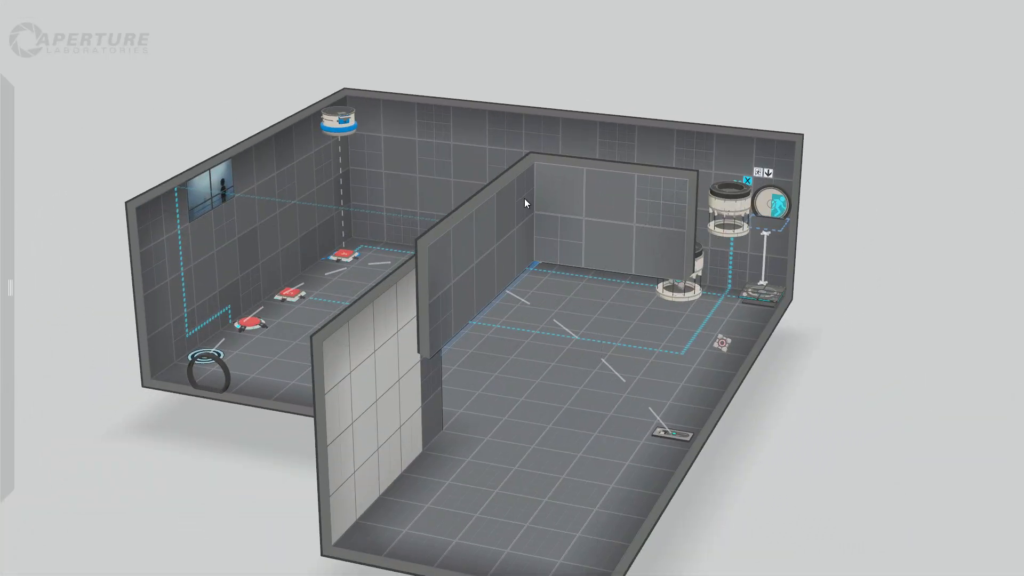
{"action": "left_click_drag", "start_coordinate": [470, 298], "coordinate": [441, 317]}
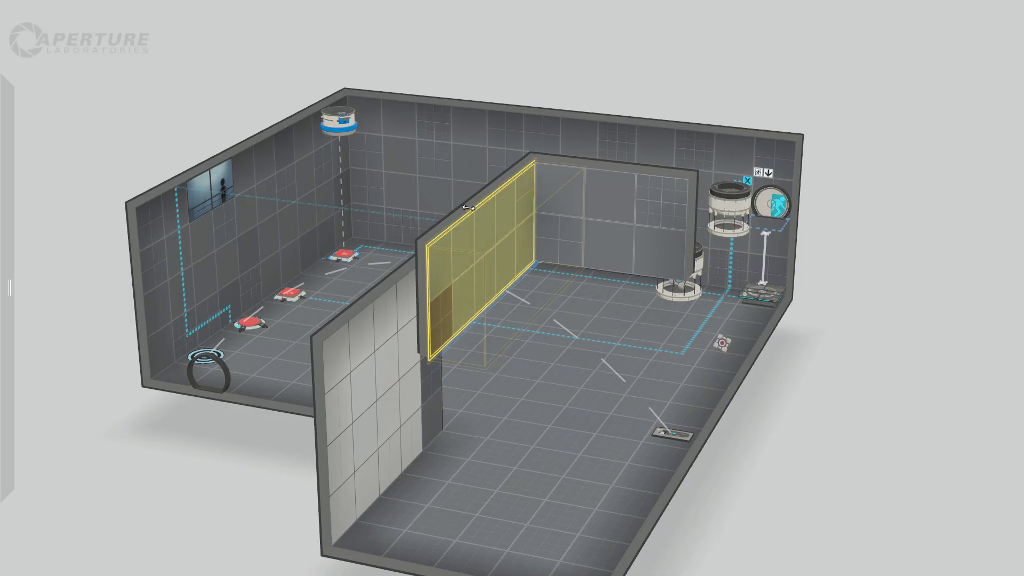
{"action": "left_click_drag", "start_coordinate": [469, 211], "coordinate": [154, 180]}
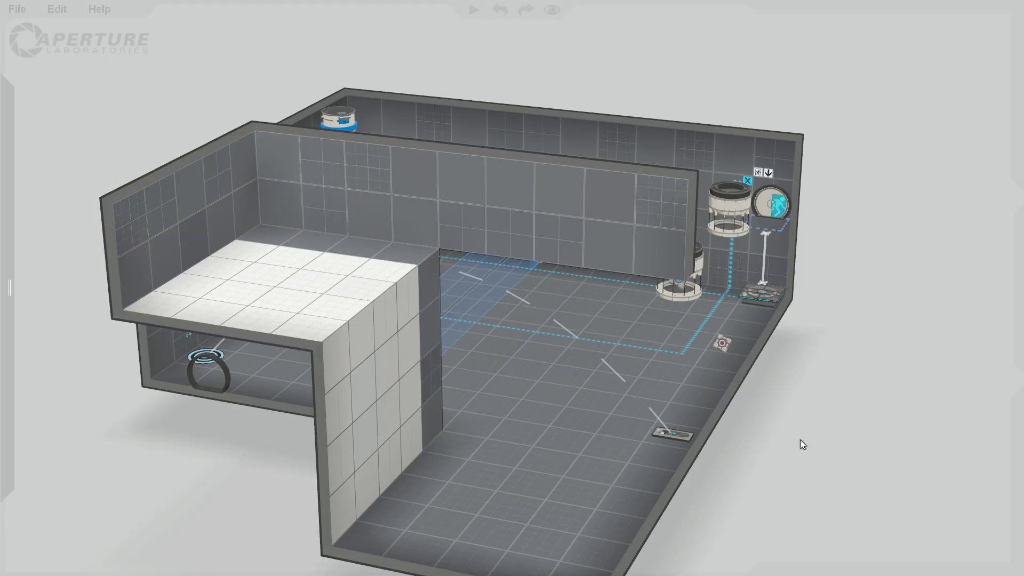
Make the remaining dark strip of the raised ledge's floor along its side wall portalable.
{"action": "right_click_drag", "start_coordinate": [800, 441], "coordinate": [491, 351]}
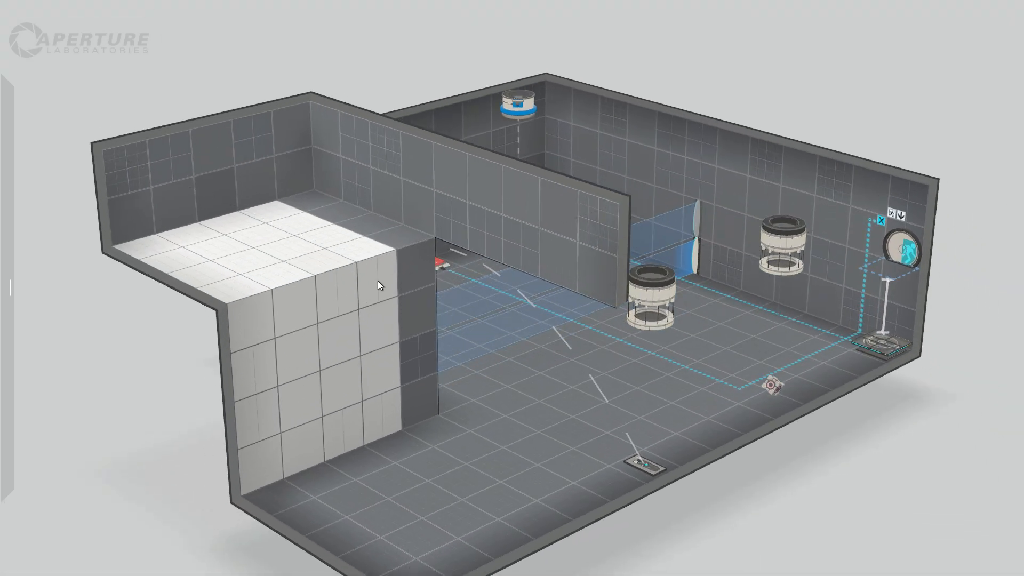
{"action": "left_click_drag", "start_coordinate": [379, 361], "coordinate": [251, 329]}
{"action": "left_click", "coordinate": [140, 421]}
{"action": "right_click_drag", "start_coordinate": [140, 420], "coordinate": [494, 327]}
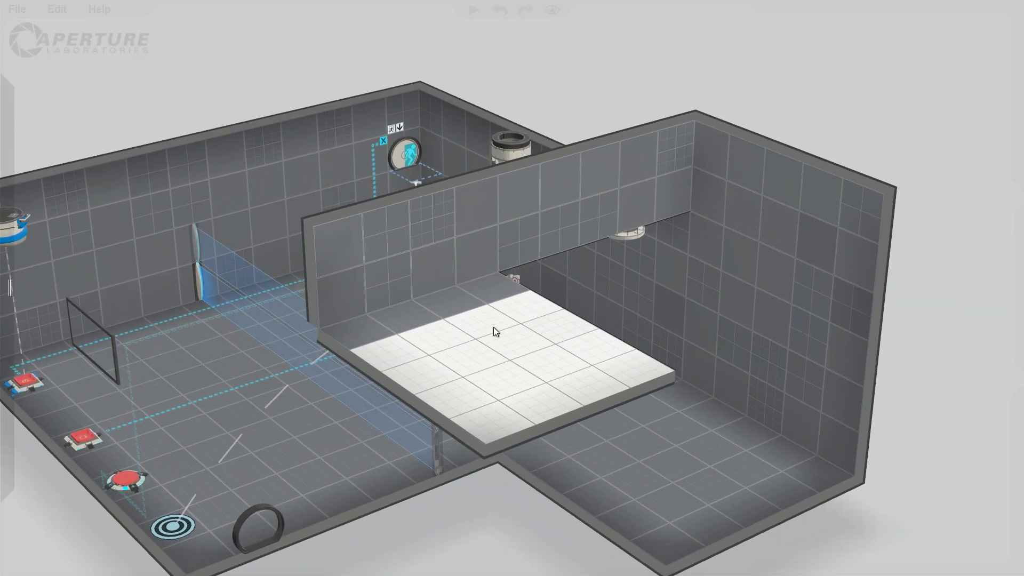
{"action": "left_click_drag", "start_coordinate": [474, 301], "coordinate": [375, 324]}
{"action": "right_click", "coordinate": [391, 321]}
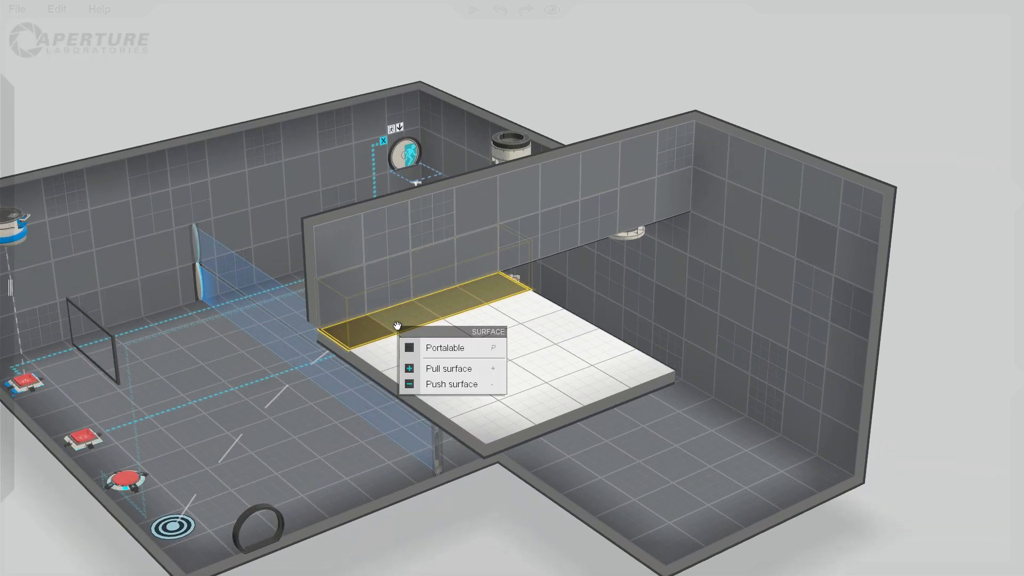
{"action": "left_click", "coordinate": [441, 348]}
Examine the chamber layout around the raised ledge, cube droppers and buttons from both sides.
{"action": "left_click", "coordinate": [930, 326]}
{"action": "right_click_drag", "start_coordinate": [427, 513], "coordinate": [735, 410]}
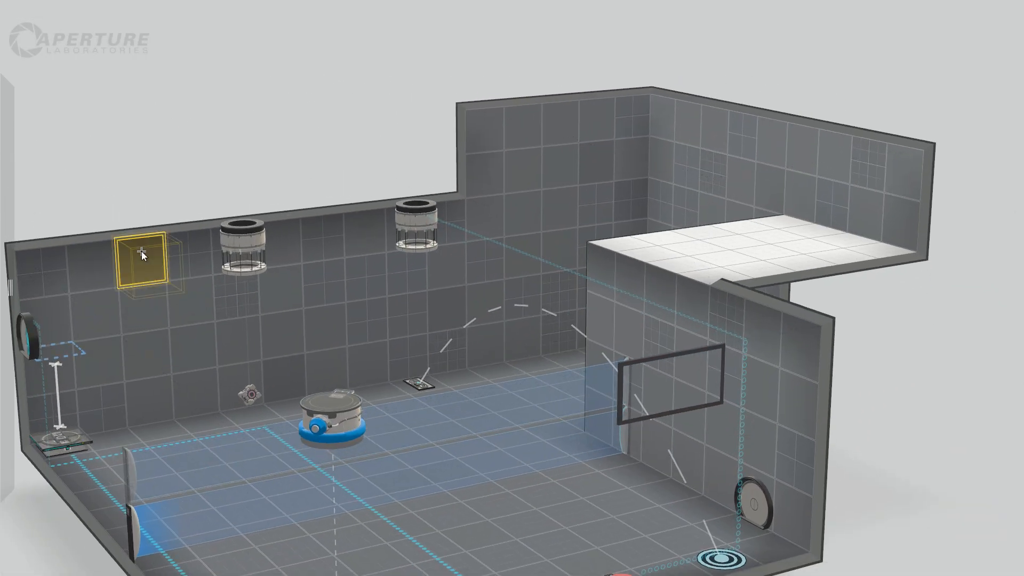
{"action": "left_click_drag", "start_coordinate": [142, 252], "coordinate": [283, 332]}
{"action": "left_click", "coordinate": [131, 166]}
{"action": "right_click_drag", "start_coordinate": [131, 165], "coordinate": [57, 183]}
{"action": "right_click_drag", "start_coordinate": [713, 516], "coordinate": [538, 527]}
{"action": "scroll", "coordinate": [452, 490], "scroll_direction": "down", "scroll_amount": 5}
{"action": "scroll", "coordinate": [475, 490], "scroll_direction": "up", "scroll_amount": 1}
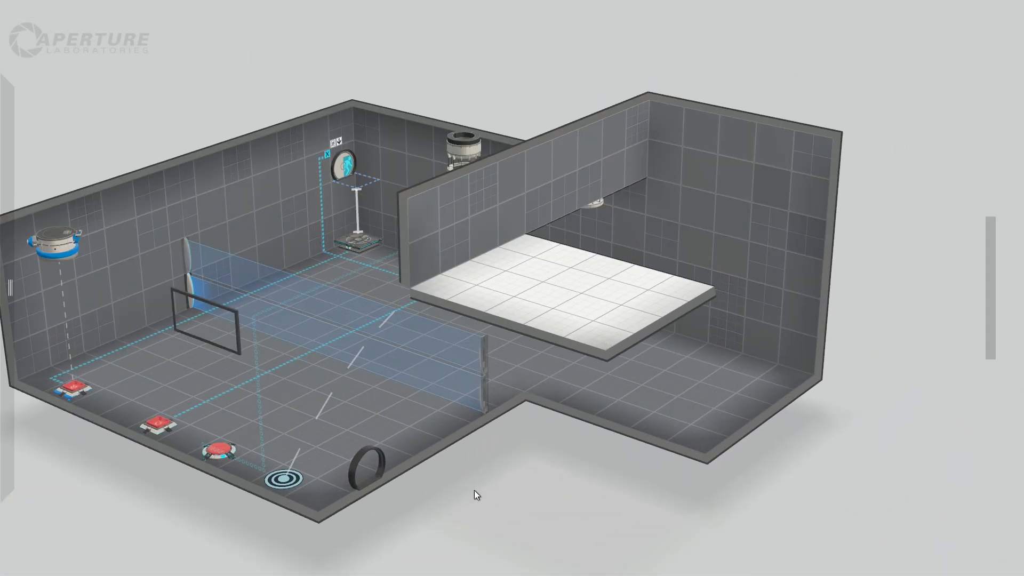
{"action": "left_click", "coordinate": [333, 483]}
{"action": "left_click", "coordinate": [449, 481]}
{"action": "mouse_move", "coordinate": [175, 511]}
{"action": "right_mouse_down"}
{"action": "mouse_move", "coordinate": [203, 511]}
{"action": "mouse_move", "coordinate": [181, 513]}
{"action": "right_mouse_up"}
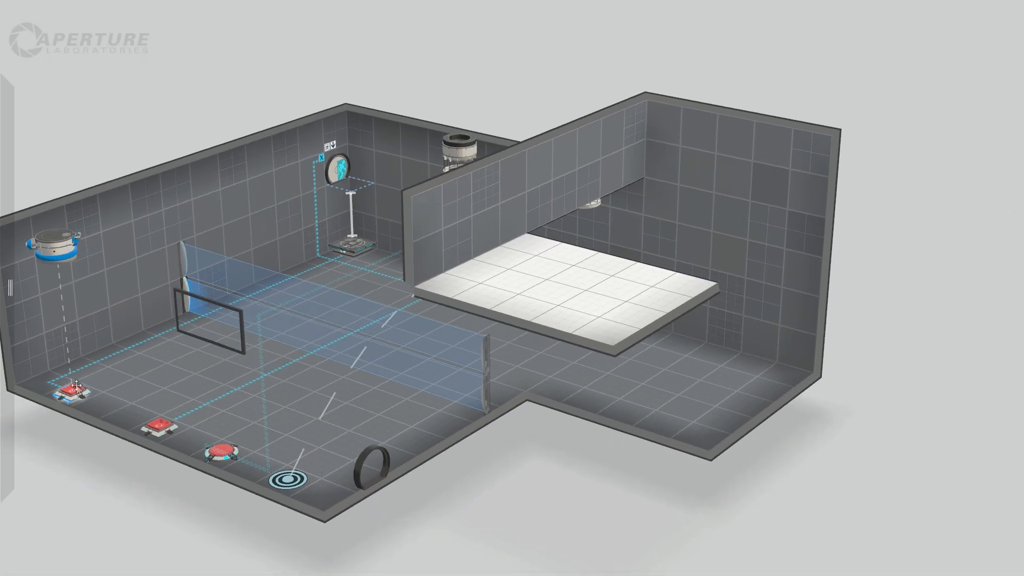
{"action": "mouse_move", "coordinate": [26, 463]}
{"action": "left_mouse_down"}
{"action": "mouse_move", "coordinate": [54, 463]}
{"action": "mouse_move", "coordinate": [24, 465]}
{"action": "left_mouse_up"}
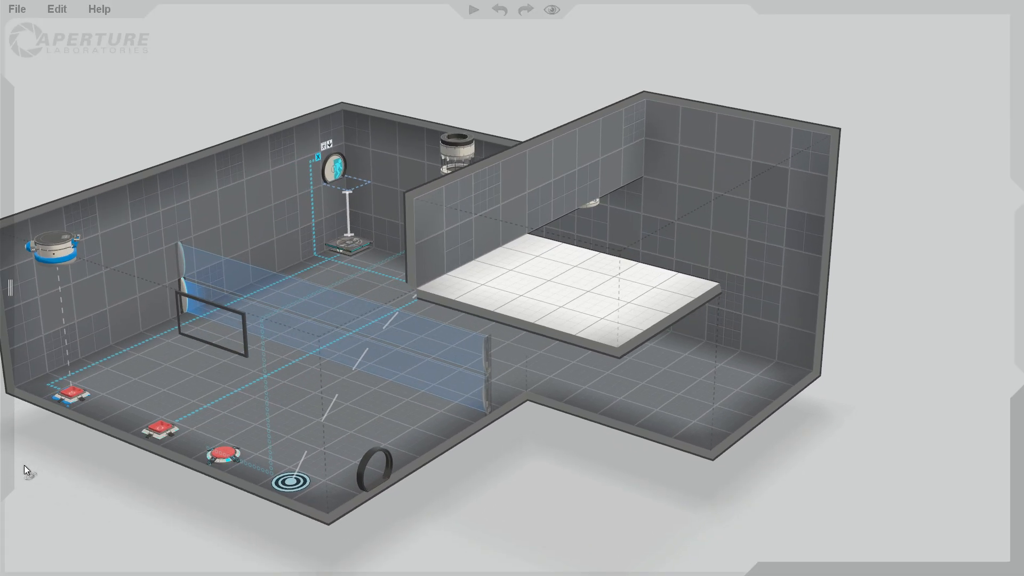
Move the round floor button from beside the faith plate target onto the raised portalable ledge, near its outer corner.
{"action": "left_click_drag", "start_coordinate": [155, 483], "coordinate": [392, 474]}
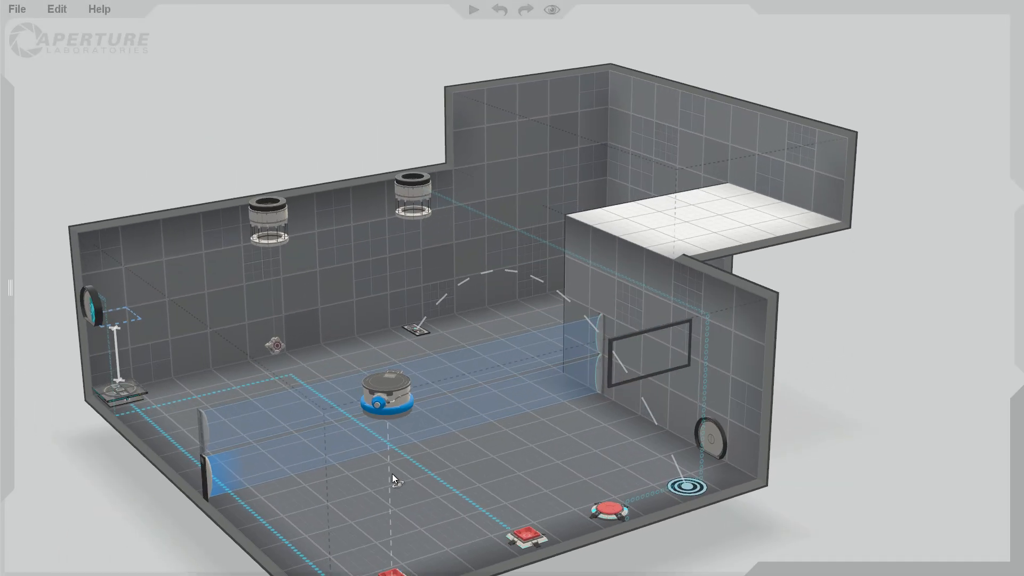
{"action": "right_click_drag", "start_coordinate": [856, 456], "coordinate": [617, 469]}
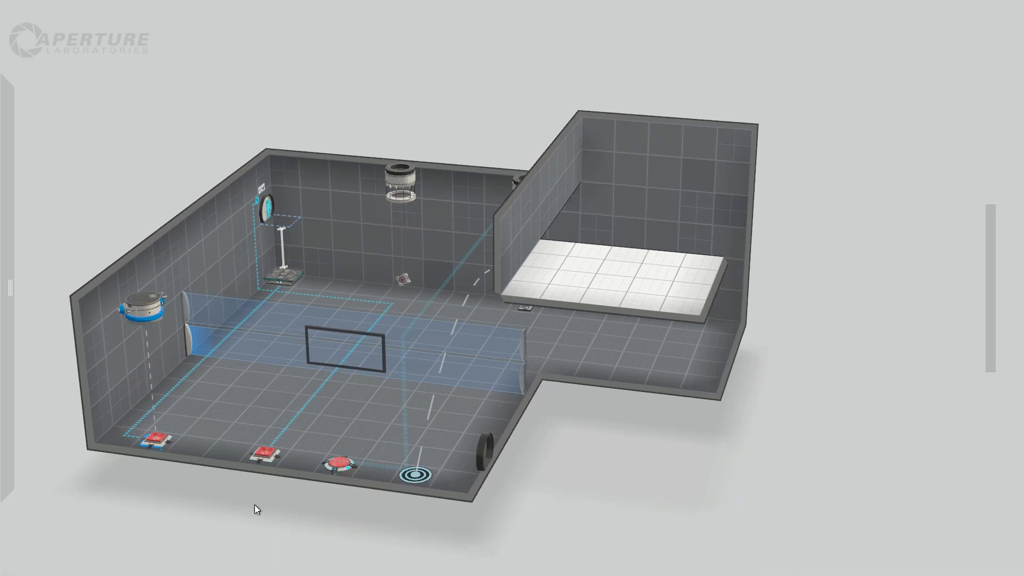
{"action": "left_click_drag", "start_coordinate": [254, 504], "coordinate": [229, 508]}
{"action": "right_click_drag", "start_coordinate": [228, 513], "coordinate": [407, 503]}
{"action": "right_click_drag", "start_coordinate": [825, 417], "coordinate": [805, 419]}
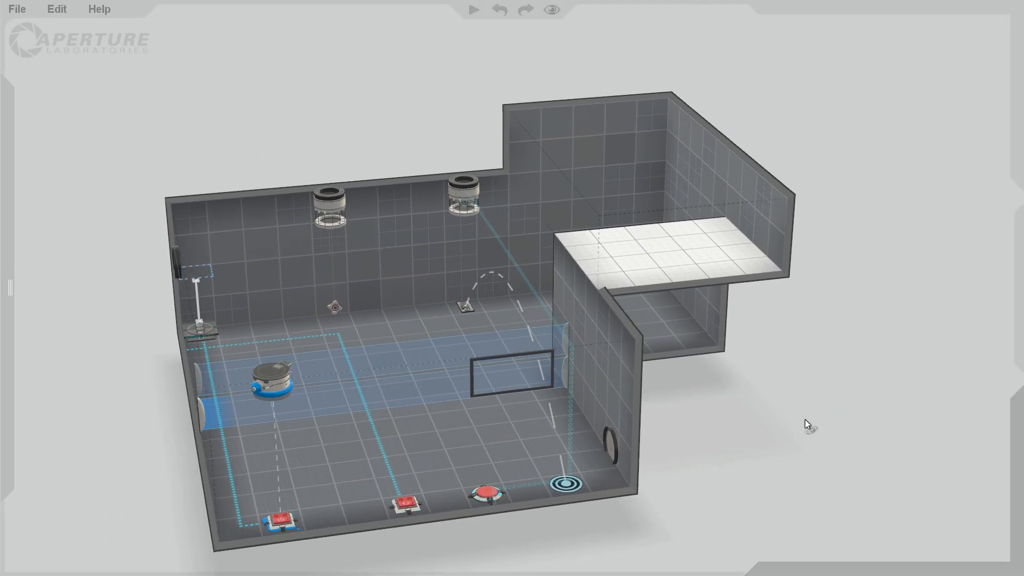
{"action": "left_click_drag", "start_coordinate": [489, 491], "coordinate": [678, 239]}
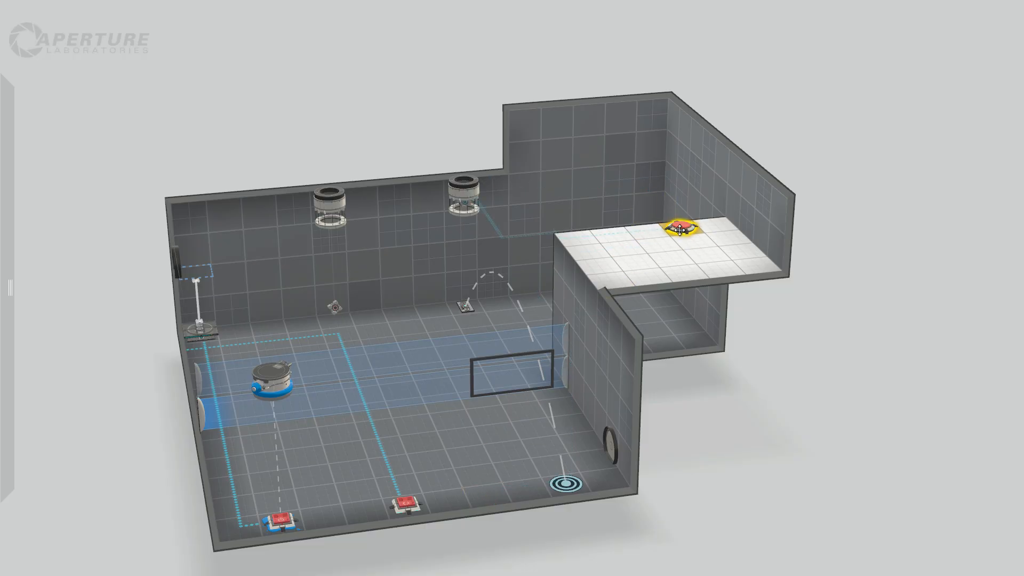
{"action": "left_click", "coordinate": [759, 456]}
{"action": "right_click_drag", "start_coordinate": [700, 377], "coordinate": [728, 366]}
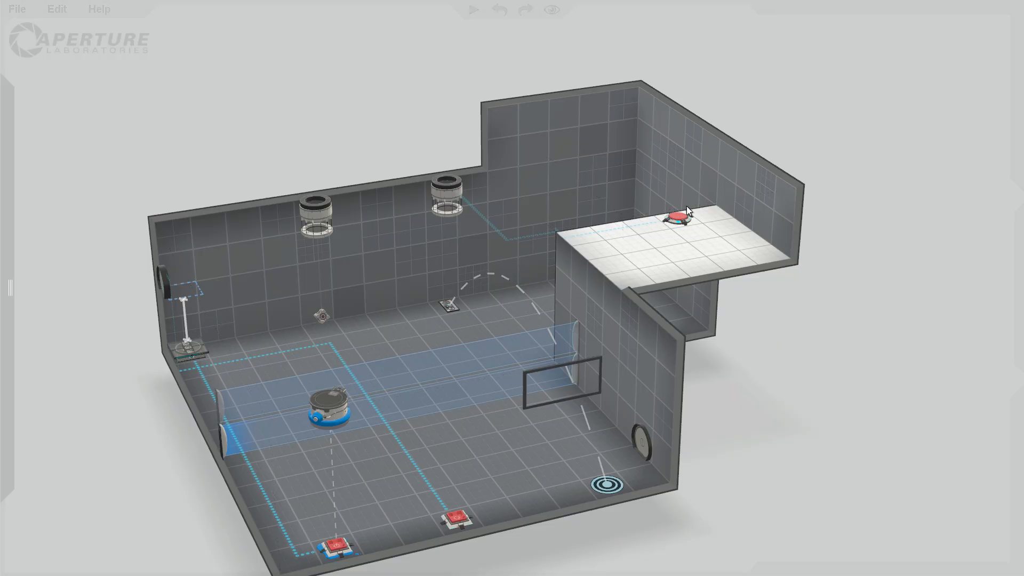
{"action": "left_click_drag", "start_coordinate": [734, 243], "coordinate": [741, 244]}
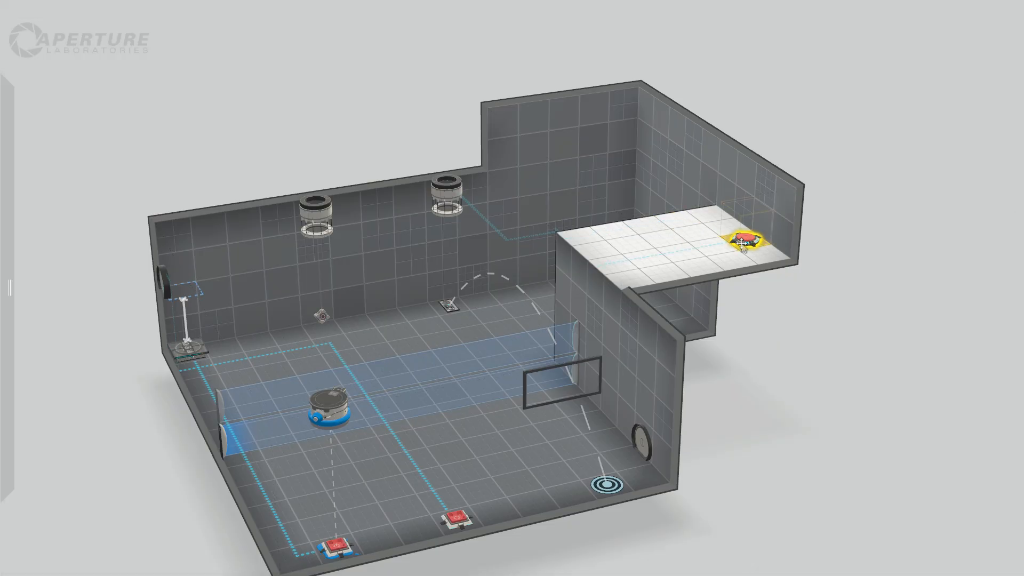
{"action": "right_click_drag", "start_coordinate": [790, 453], "coordinate": [676, 433]}
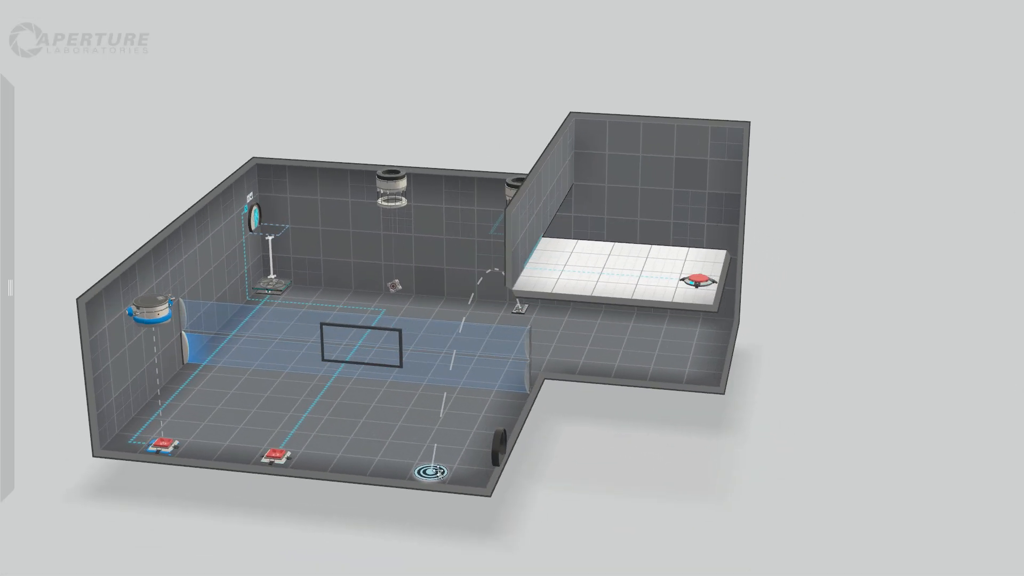
{"action": "right_click_drag", "start_coordinate": [558, 485], "coordinate": [379, 439]}
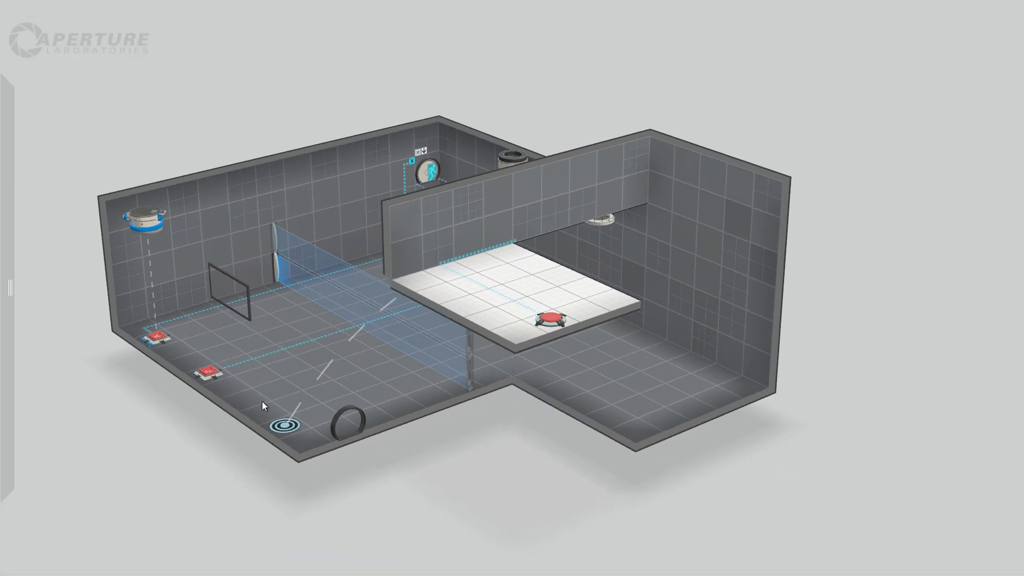
{"action": "right_click_drag", "start_coordinate": [264, 408], "coordinate": [530, 469]}
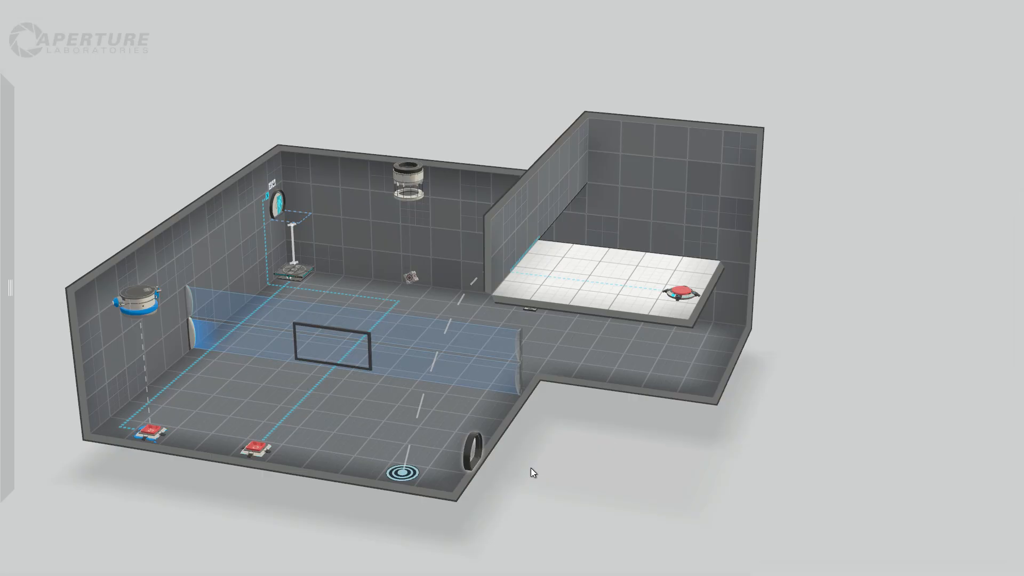
{"action": "right_click_drag", "start_coordinate": [267, 507], "coordinate": [244, 512]}
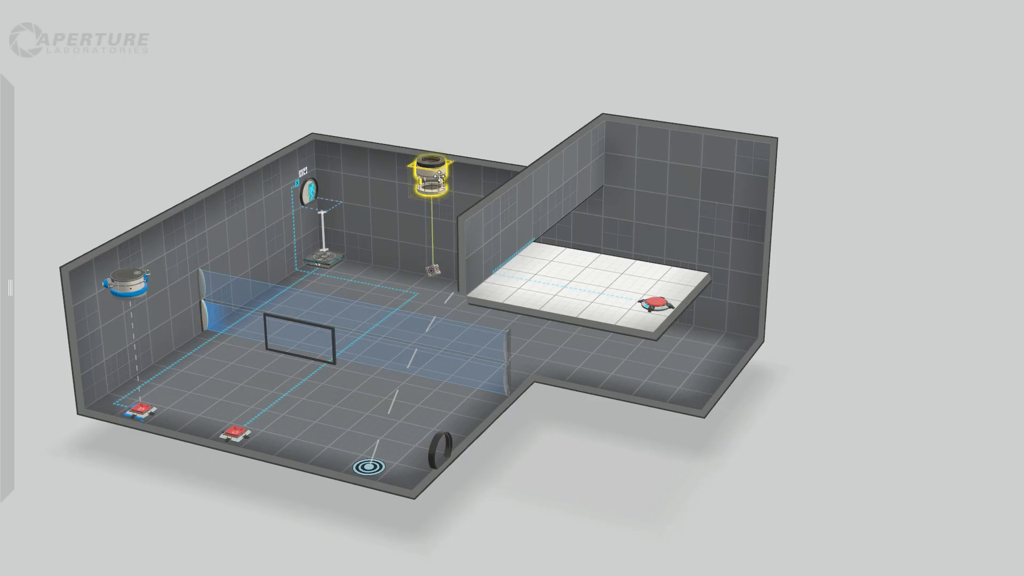
{"action": "mouse_move", "coordinate": [263, 489]}
{"action": "right_mouse_down"}
{"action": "mouse_move", "coordinate": [299, 487]}
{"action": "mouse_move", "coordinate": [270, 499]}
{"action": "right_mouse_up"}
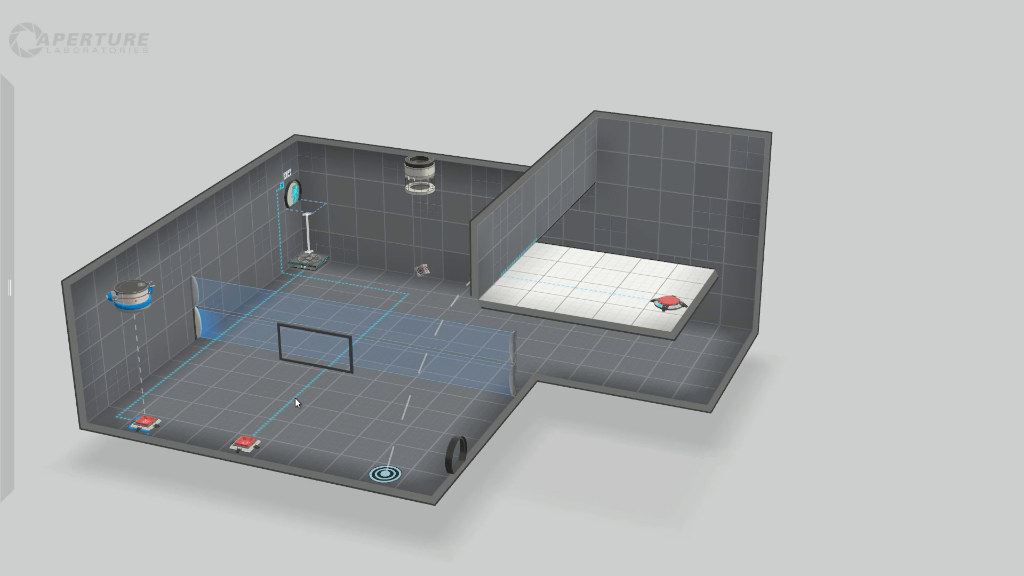
Place a second faith plate under the cube dropper nearer the exit, with its landing target between the two cube buttons.
{"action": "right_click_drag", "start_coordinate": [123, 211], "coordinate": [332, 247]}
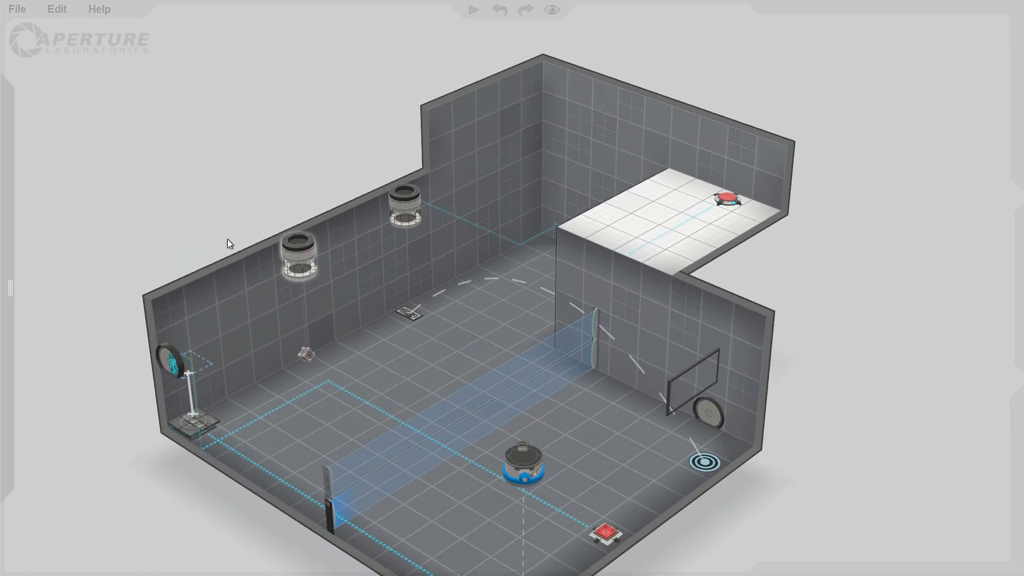
{"action": "mouse_move", "coordinate": [92, 346]}
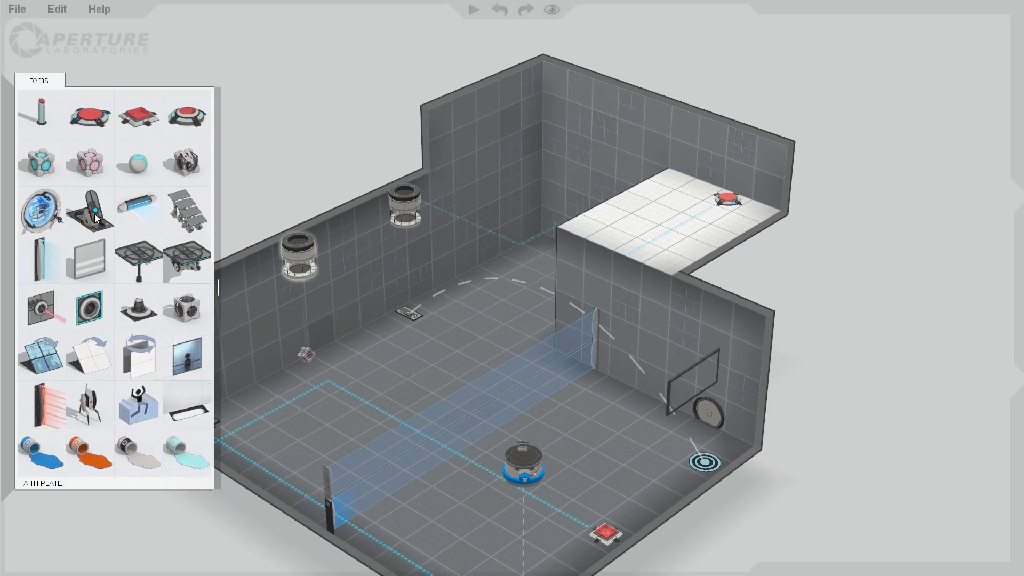
{"action": "left_click_drag", "start_coordinate": [142, 251], "coordinate": [543, 568]}
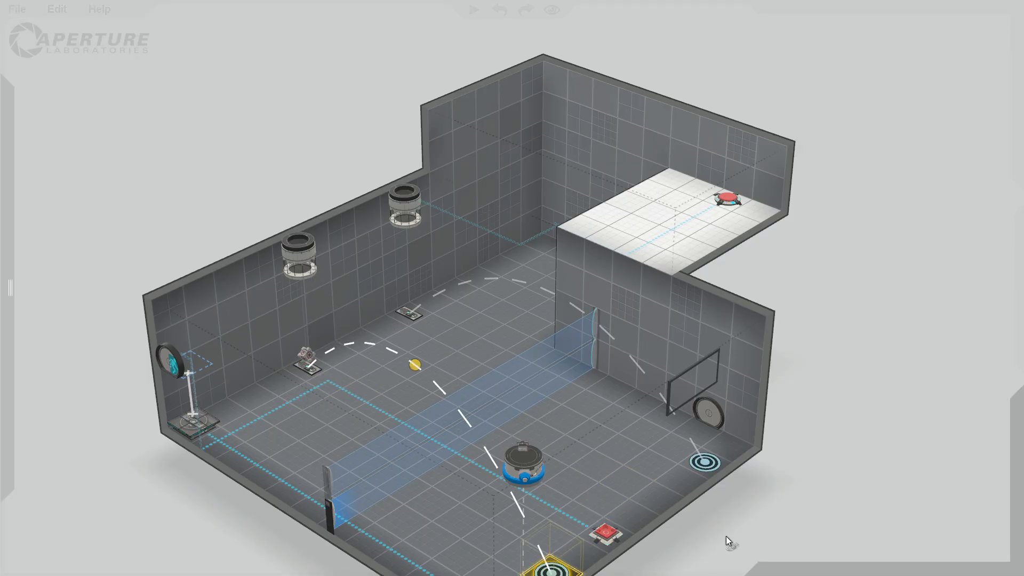
{"action": "left_click_drag", "start_coordinate": [726, 537], "coordinate": [710, 518]}
{"action": "left_click", "coordinate": [655, 535]}
{"action": "left_click_drag", "start_coordinate": [536, 556], "coordinate": [617, 511]}
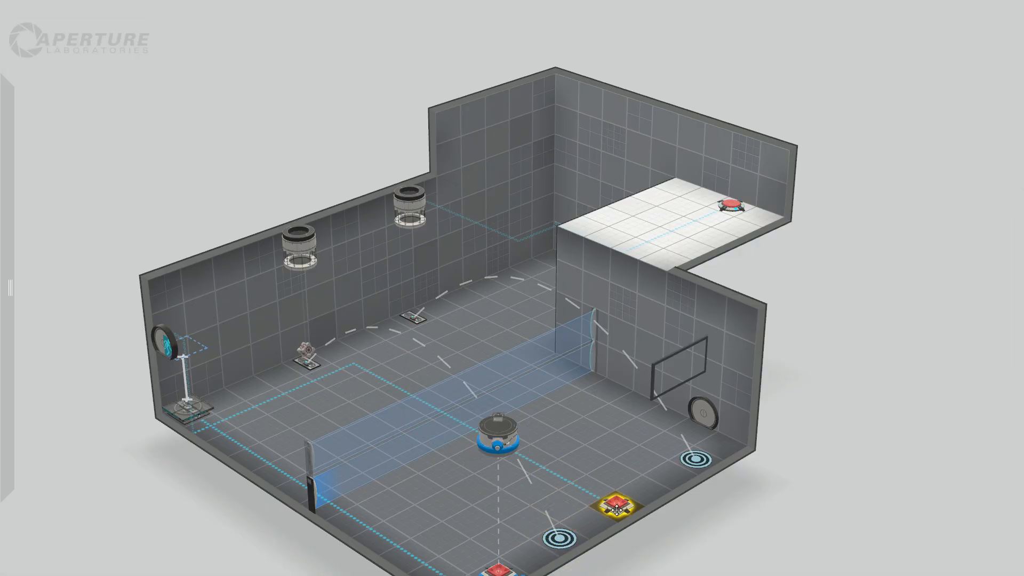
{"action": "left_click", "coordinate": [686, 560]}
Check the drop and respawn settings of the cube dropper above the new faith plate.
{"action": "right_click", "coordinate": [294, 252]}
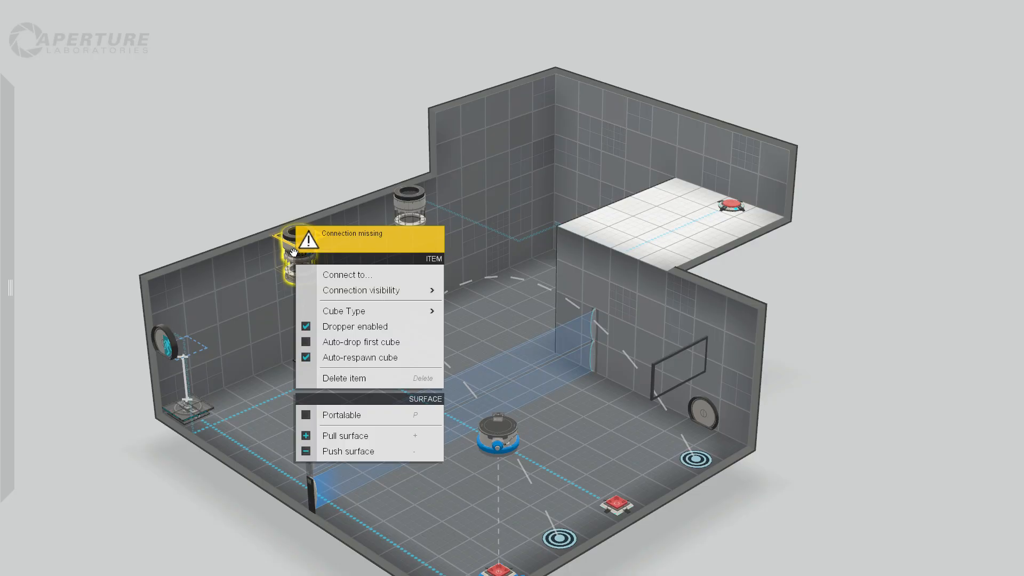
{"action": "left_click", "coordinate": [232, 163]}
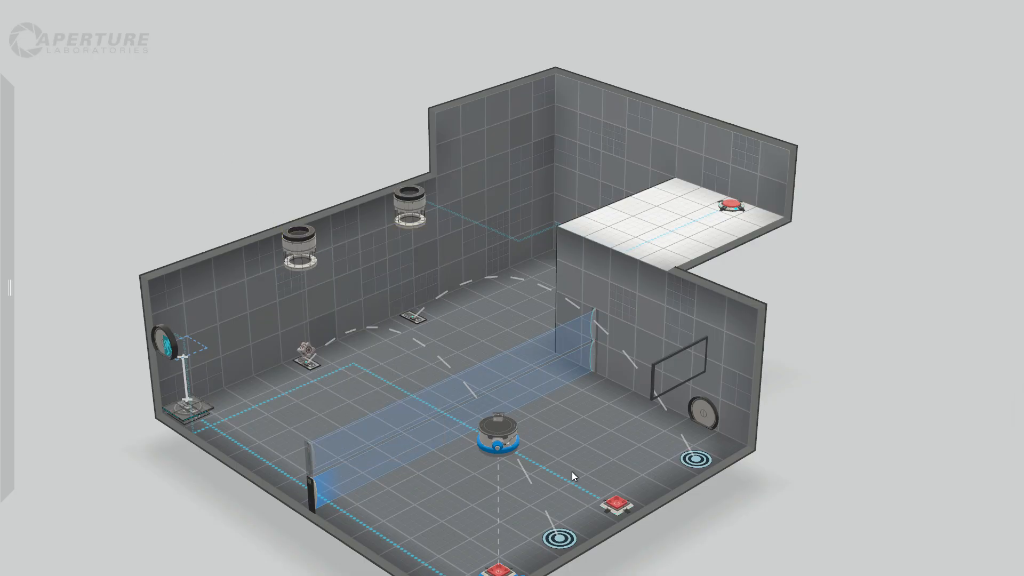
{"action": "right_click", "coordinate": [294, 258]}
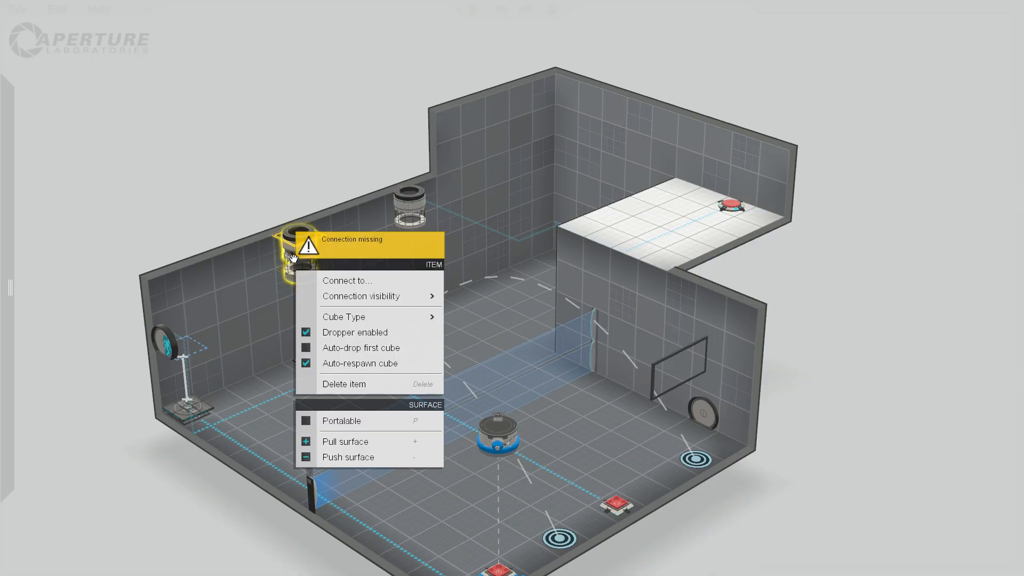
{"action": "left_click", "coordinate": [699, 536]}
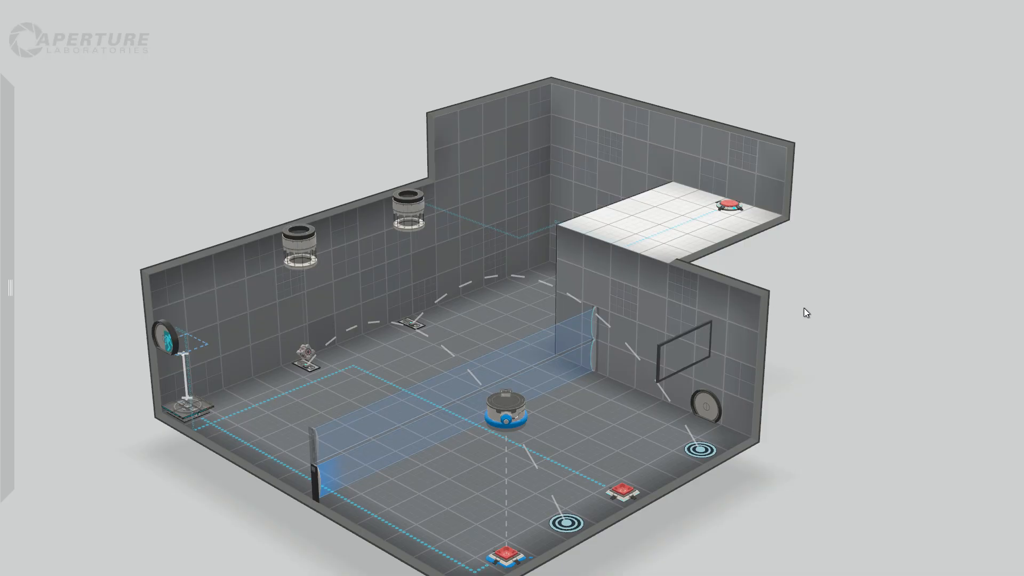
Place a laser field across the raised ledge along its open edge above the alcove.
{"action": "right_click_drag", "start_coordinate": [804, 308], "coordinate": [606, 342]}
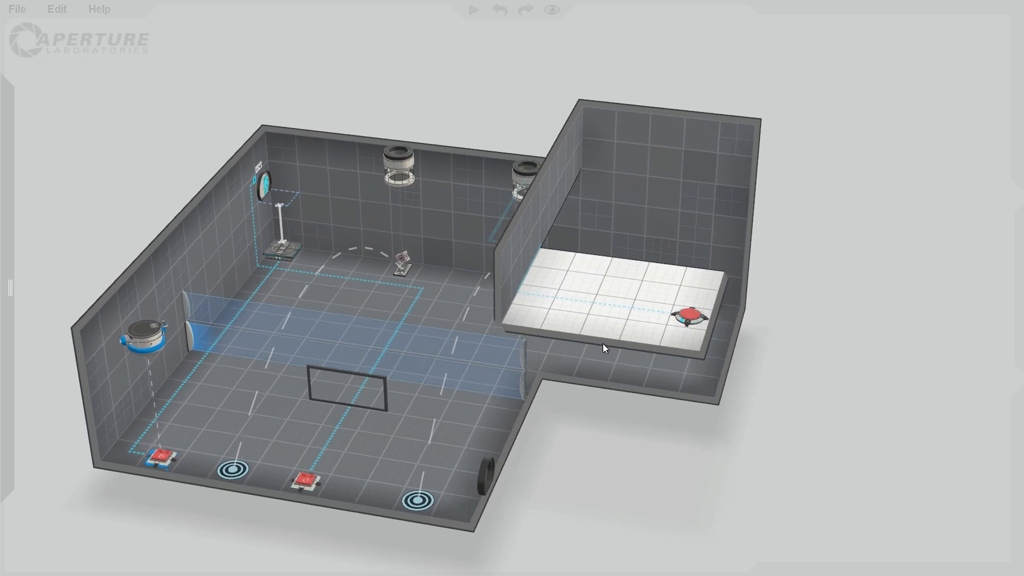
{"action": "mouse_move", "coordinate": [13, 222]}
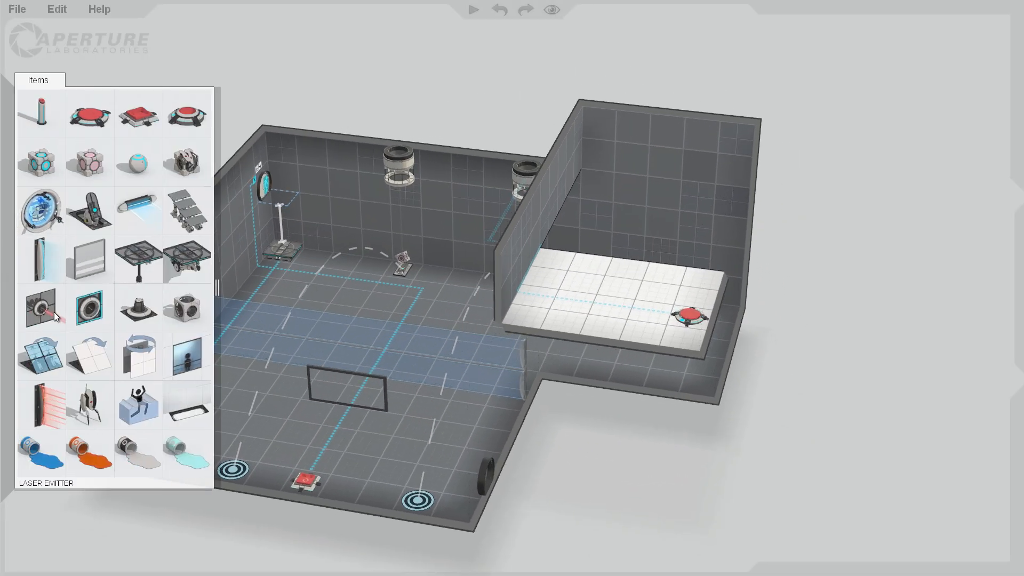
{"action": "left_click_drag", "start_coordinate": [46, 312], "coordinate": [536, 232]}
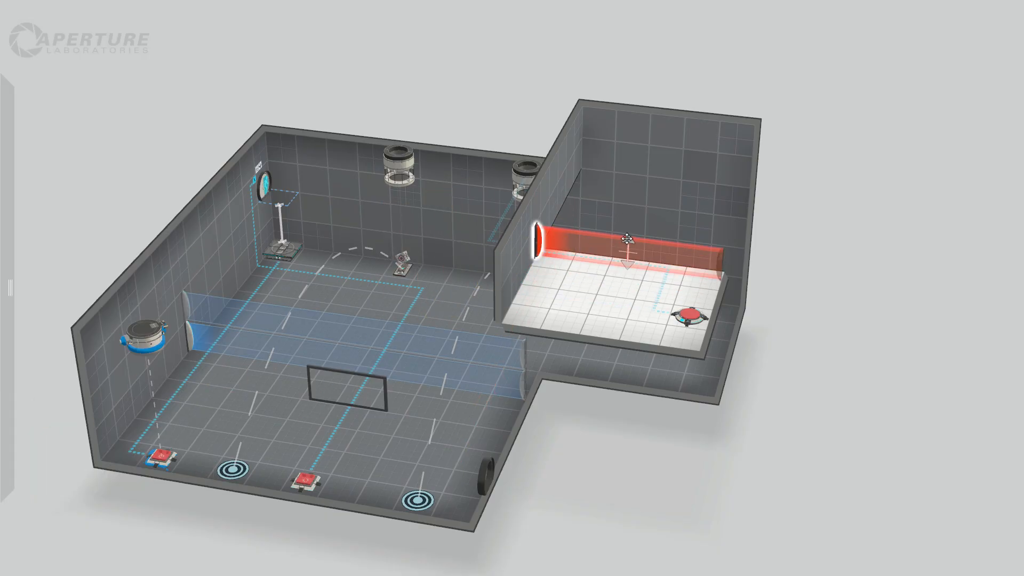
Move the laser field two tiles further onto the raised ledge and shift the round floor button into the ledge's outer corner.
{"action": "right_click_drag", "start_coordinate": [849, 338], "coordinate": [496, 465]}
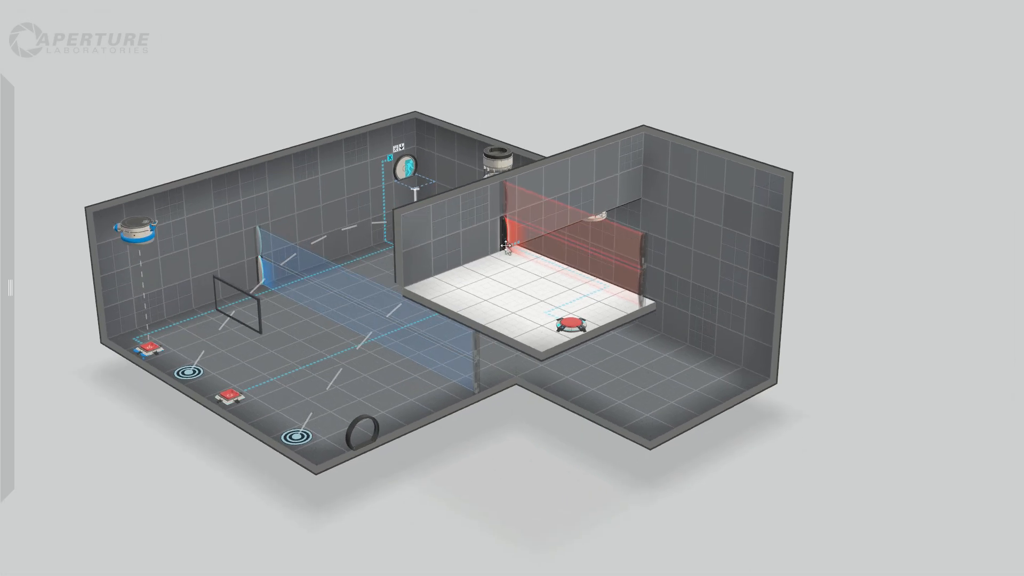
{"action": "left_click_drag", "start_coordinate": [506, 245], "coordinate": [476, 243]}
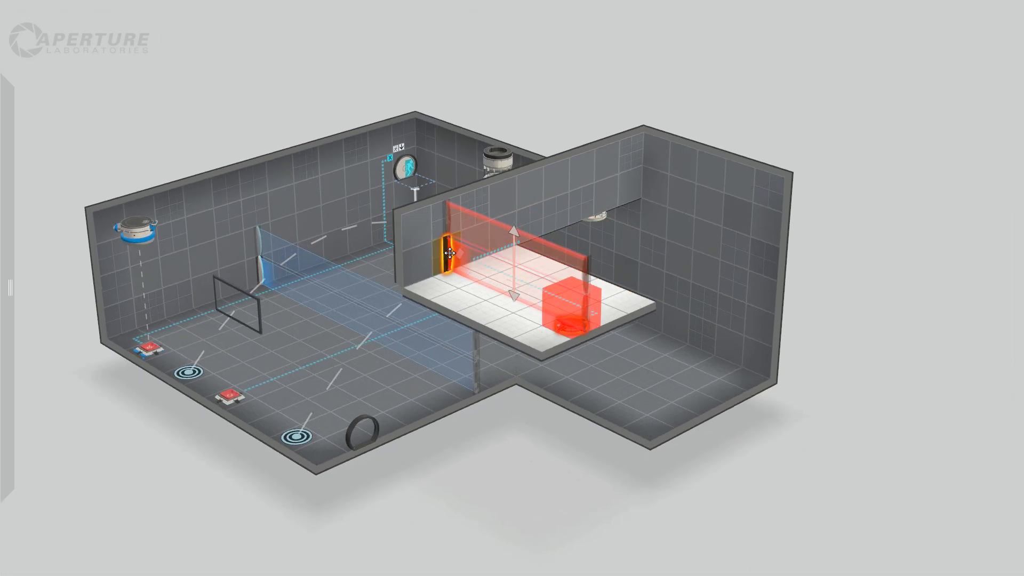
{"action": "left_click", "coordinate": [565, 326]}
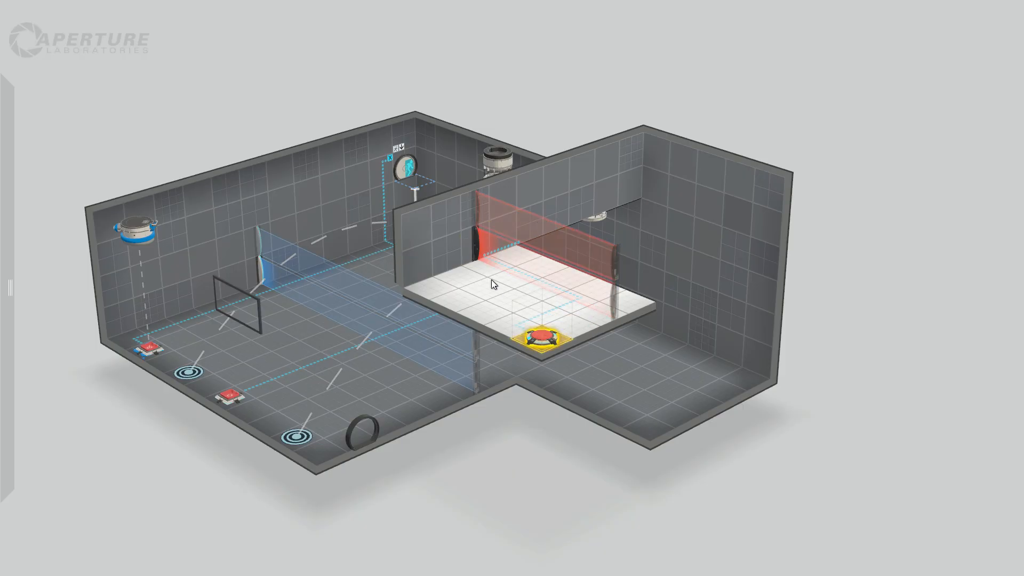
{"action": "left_click_drag", "start_coordinate": [476, 244], "coordinate": [447, 255]}
{"action": "left_click", "coordinate": [864, 385]}
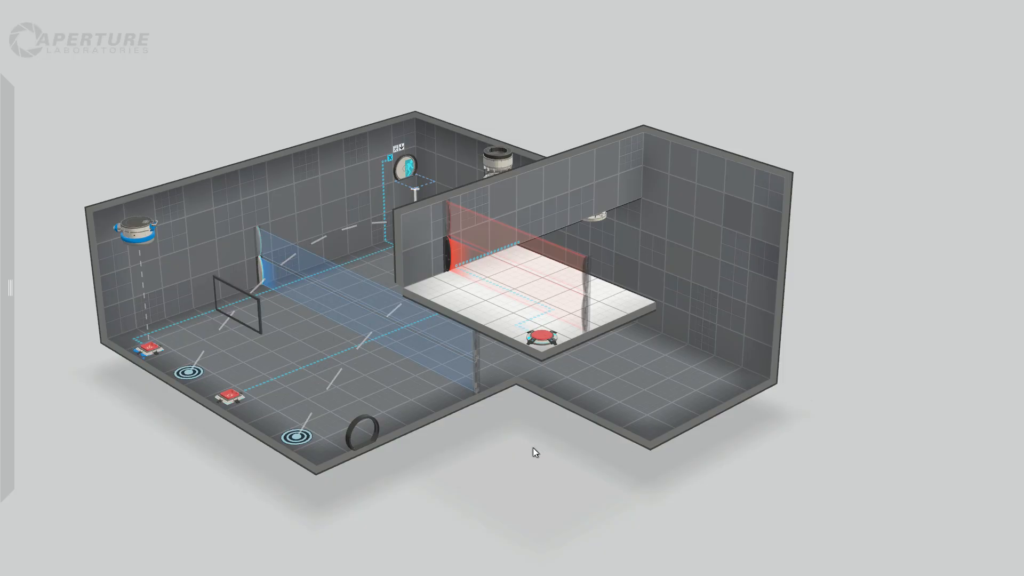
Place a tractor beam on the lower alcove floor, in the corner beside the raised ledge, aimed straight up.
{"action": "right_click_drag", "start_coordinate": [533, 447], "coordinate": [448, 449]}
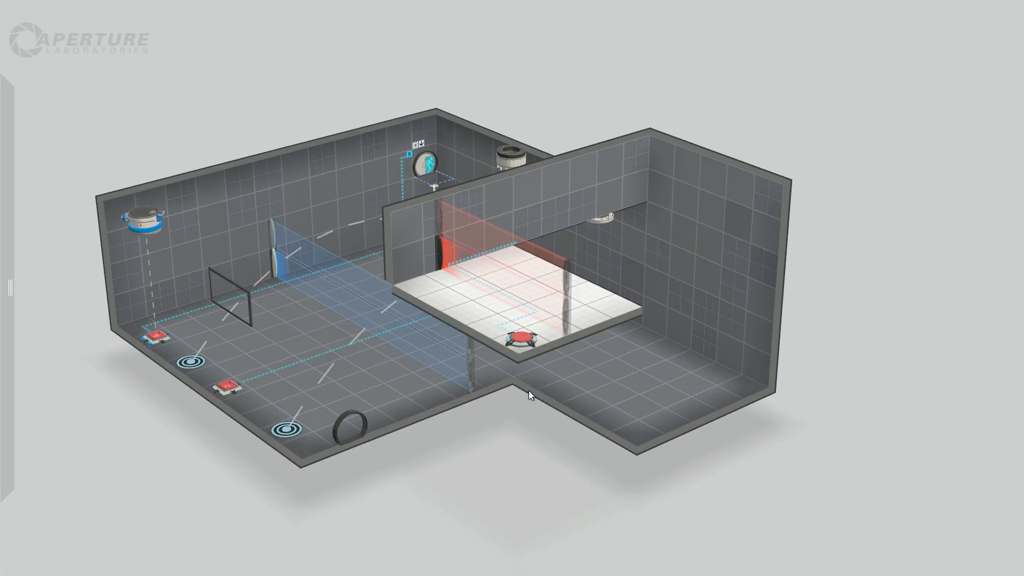
{"action": "right_click_drag", "start_coordinate": [468, 348], "coordinate": [517, 463]}
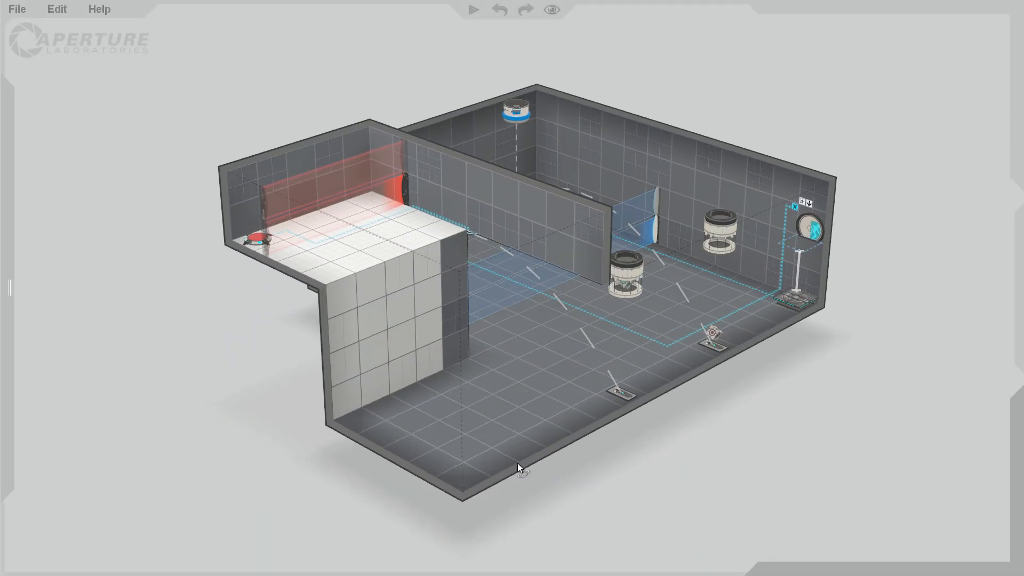
{"action": "right_click_drag", "start_coordinate": [450, 393], "coordinate": [740, 479]}
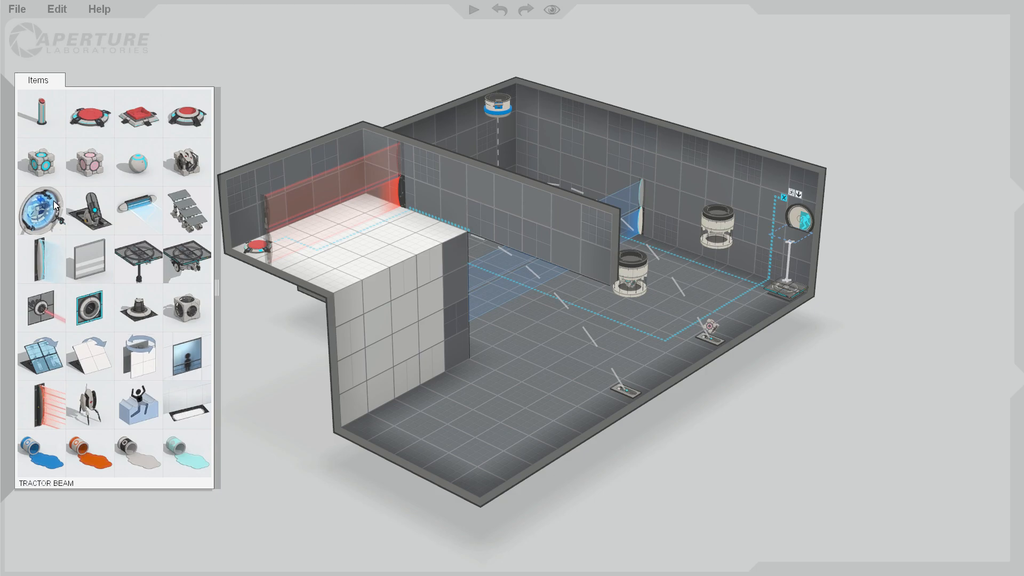
{"action": "left_click_drag", "start_coordinate": [40, 211], "coordinate": [370, 418]}
Make the white wall panels below the raised ledge non-portalable.
{"action": "left_click_drag", "start_coordinate": [433, 368], "coordinate": [349, 303]}
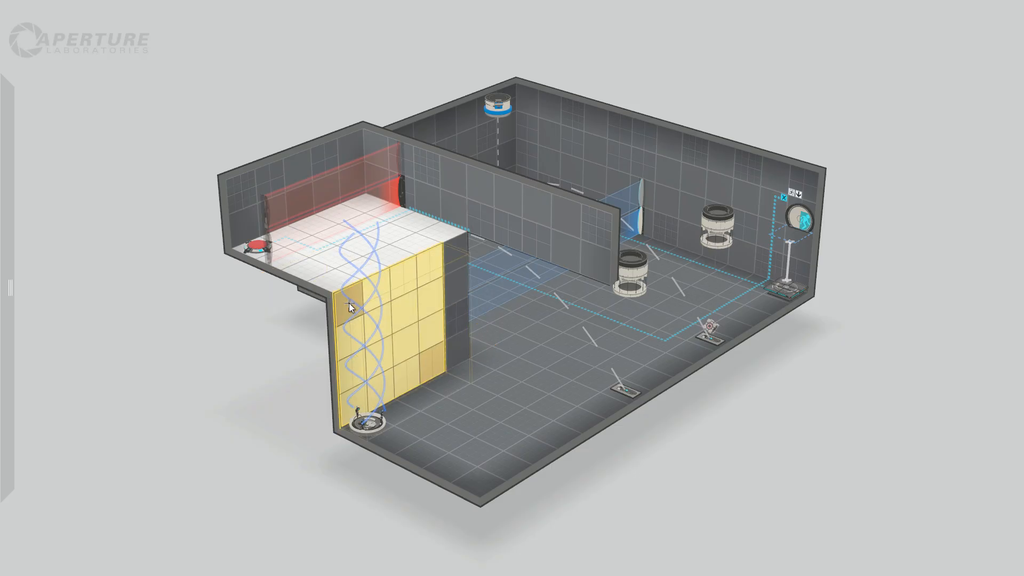
{"action": "right_click", "coordinate": [383, 299]}
{"action": "left_click", "coordinate": [447, 362]}
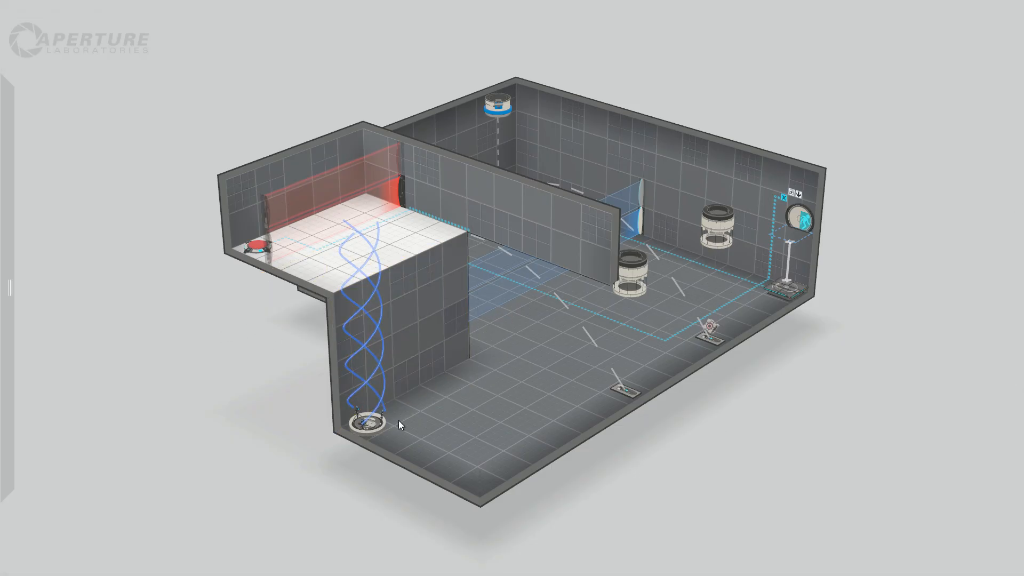
Place a pedestal button along the alcove wall, one tile from the corner, and connect it to the tractor beam.
{"action": "mouse_move", "coordinate": [2, 159]}
{"action": "left_click_drag", "start_coordinate": [50, 116], "coordinate": [479, 491]}
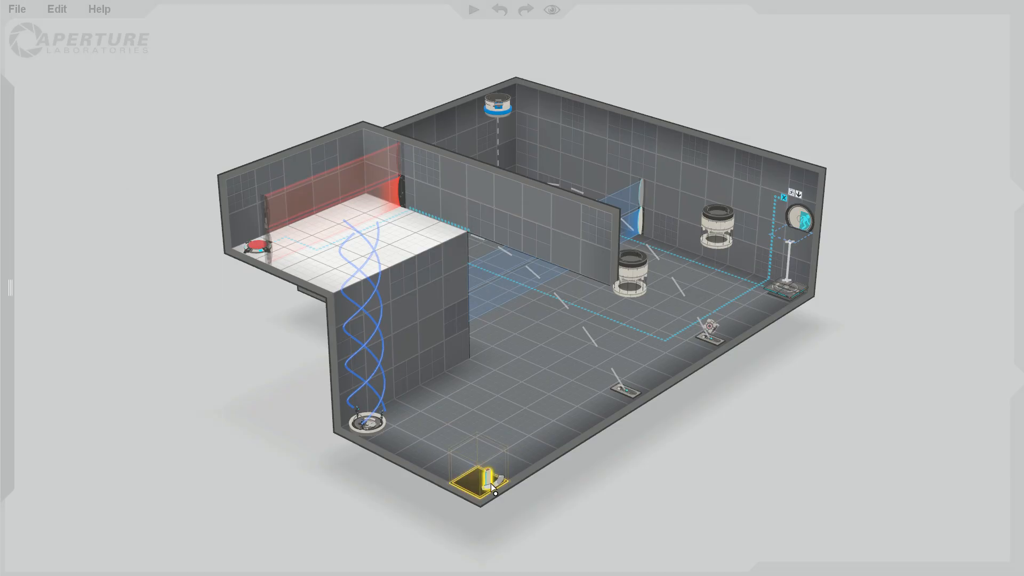
{"action": "left_click_drag", "start_coordinate": [474, 483], "coordinate": [426, 481]}
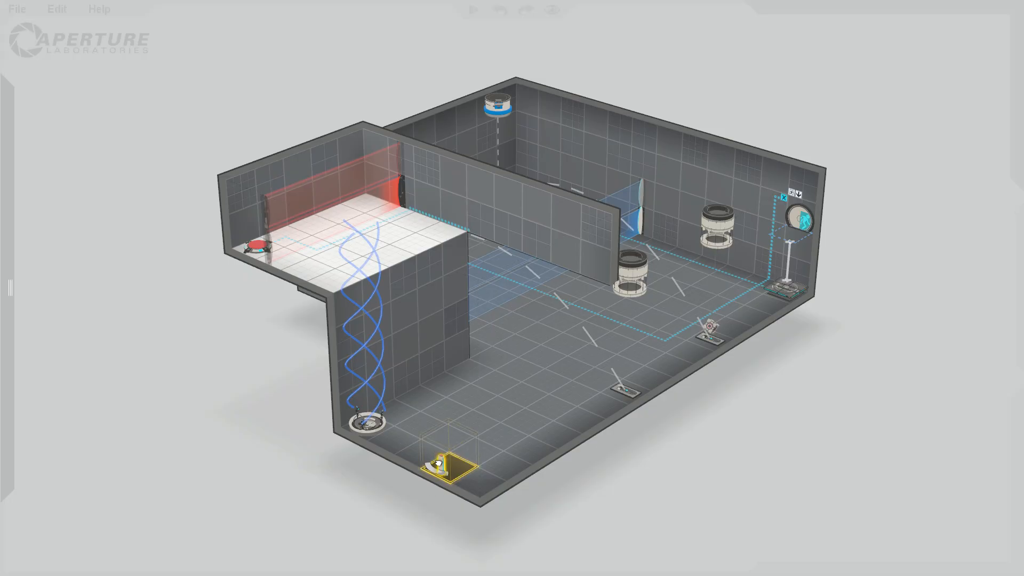
{"action": "right_click", "coordinate": [440, 464]}
{"action": "left_click", "coordinate": [498, 312]}
{"action": "left_click", "coordinate": [369, 417]}
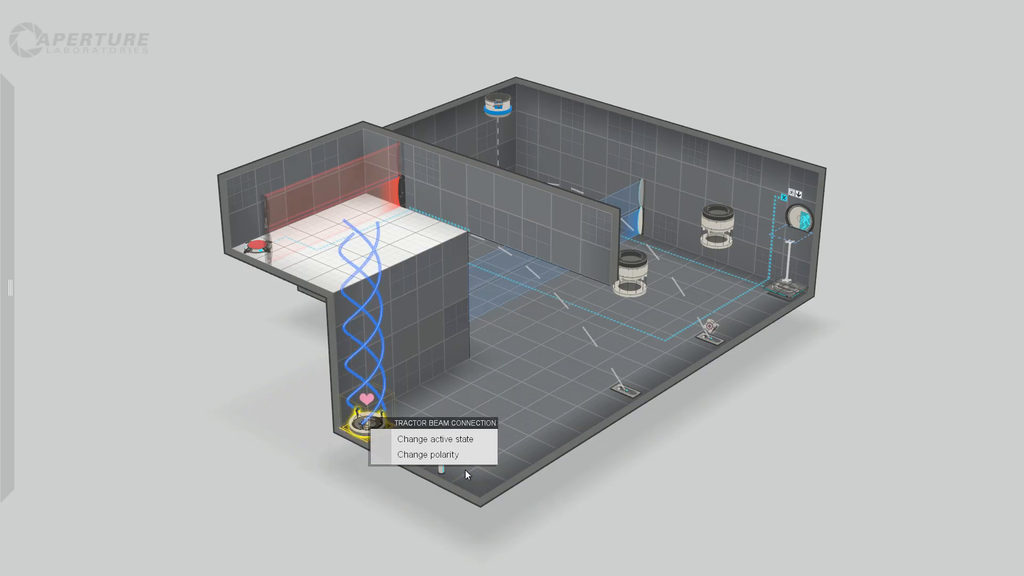
{"action": "left_click", "coordinate": [569, 482]}
Add a second pedestal button in the alcove's corner tile and connect it to the laser field on the ledge.
{"action": "mouse_move", "coordinate": [10, 214]}
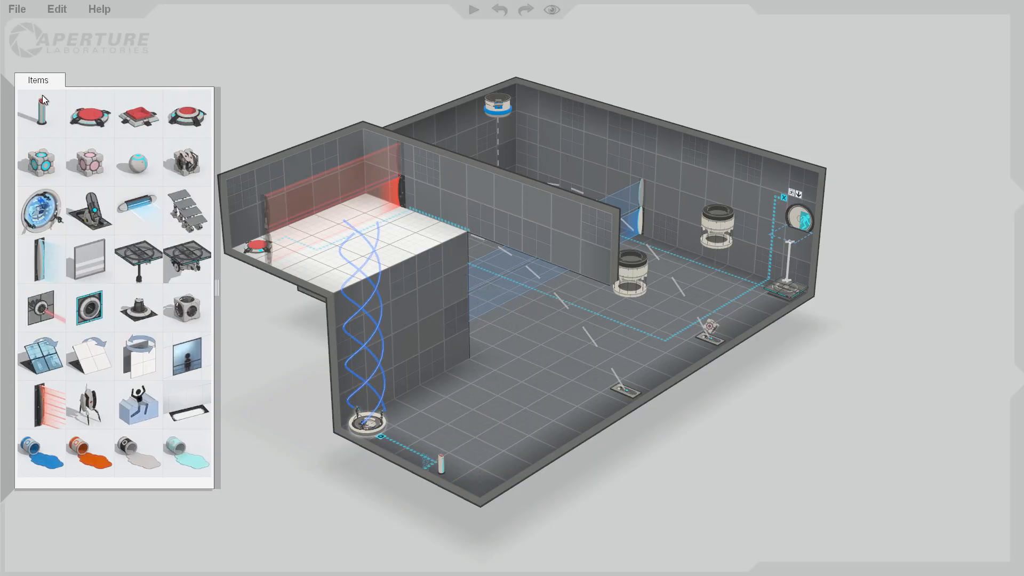
{"action": "left_click_drag", "start_coordinate": [41, 110], "coordinate": [448, 495]}
{"action": "right_click", "coordinate": [469, 476]}
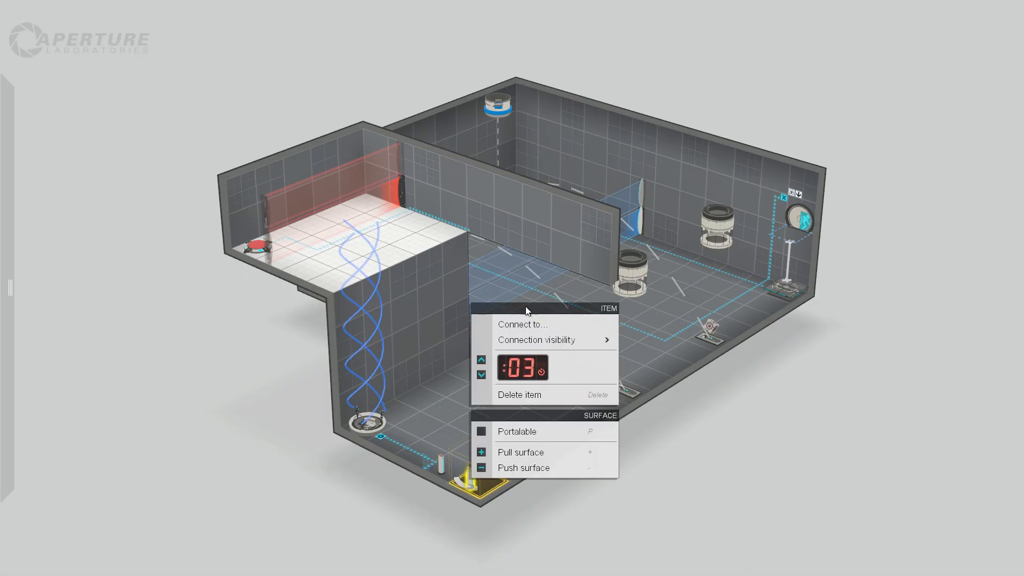
{"action": "left_click", "coordinate": [498, 325]}
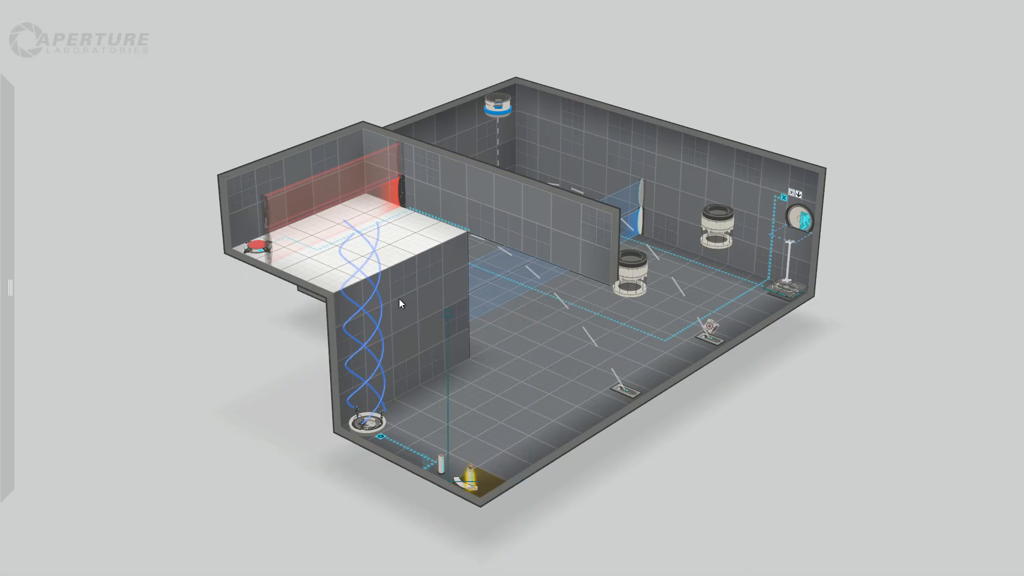
{"action": "left_click", "coordinate": [404, 187]}
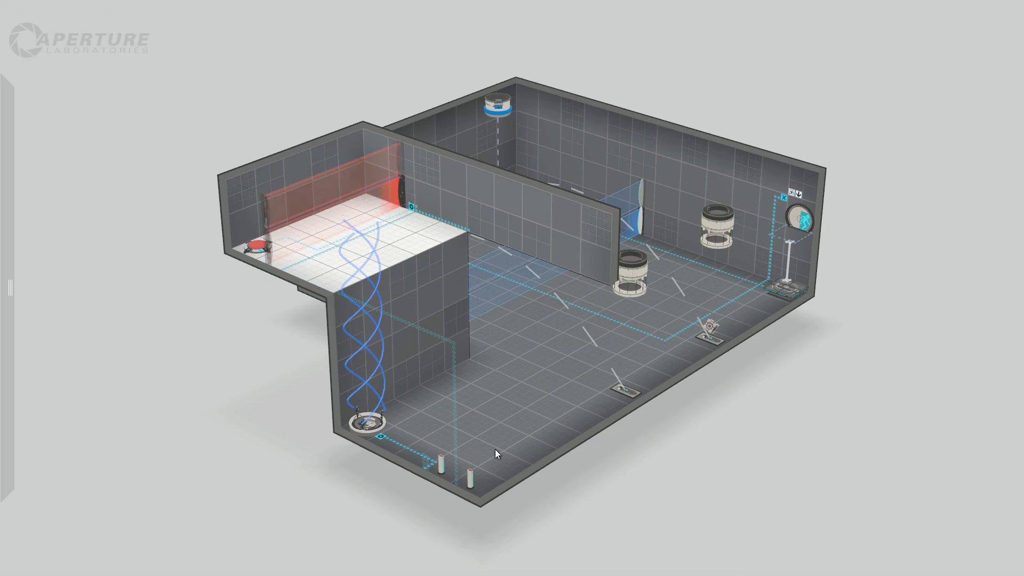
{"action": "right_click", "coordinate": [469, 476]}
{"action": "left_click", "coordinate": [511, 307]}
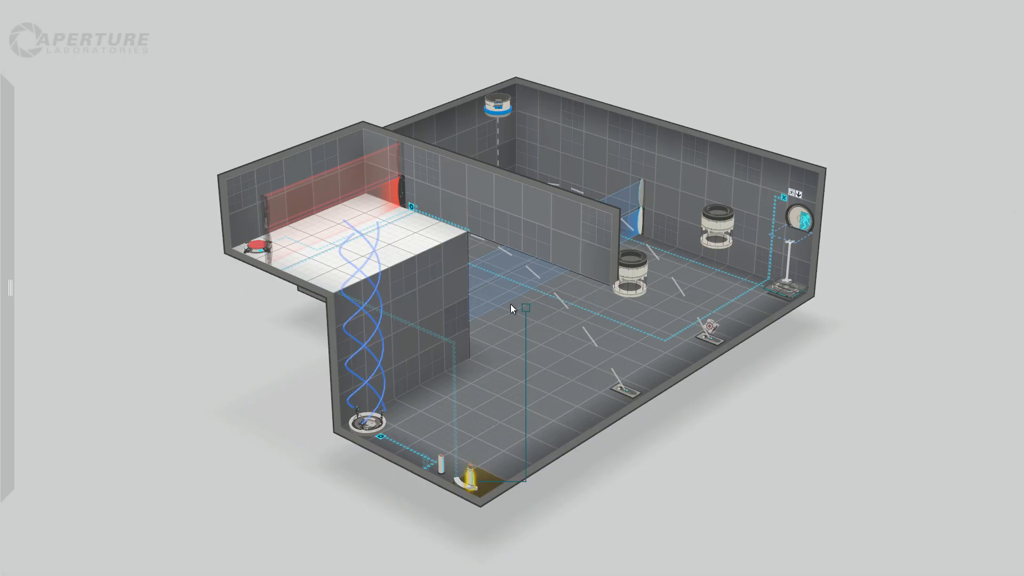
{"action": "left_click", "coordinate": [643, 451]}
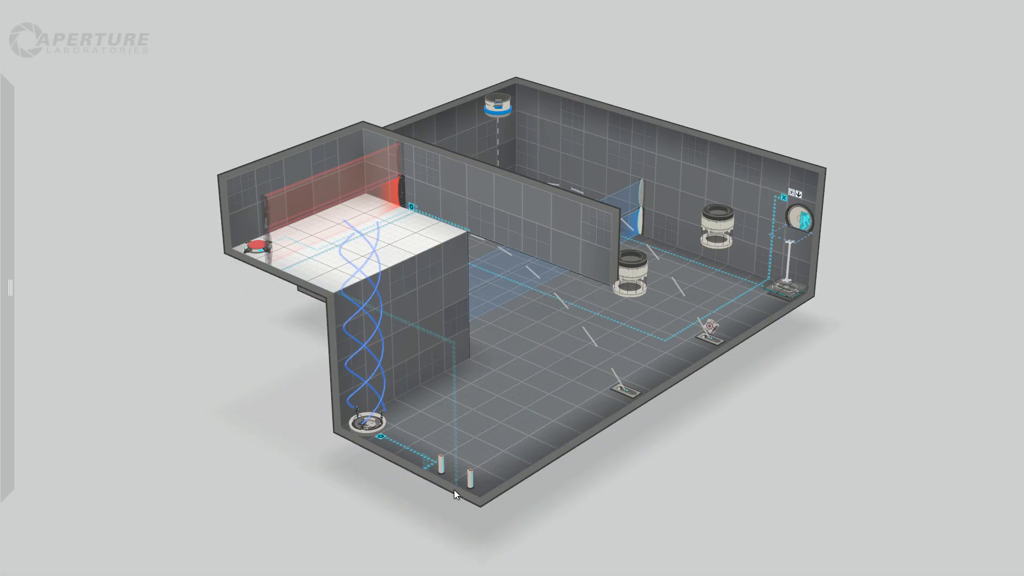
Lengthen the timers of the two alcove pedestal buttons that control the laser field and the tractor beam.
{"action": "left_click", "coordinate": [465, 482]}
{"action": "right_click", "coordinate": [465, 482]}
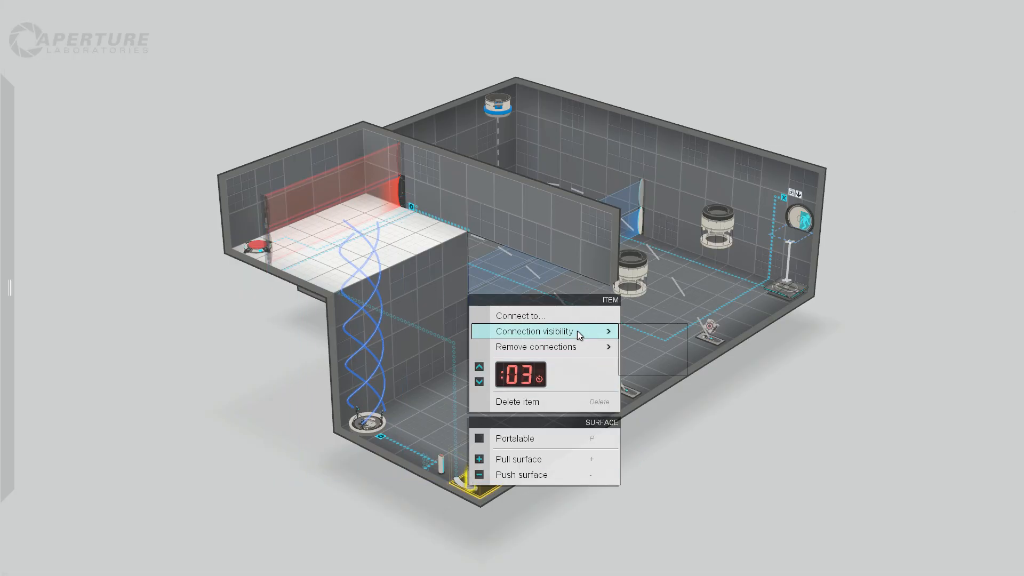
{"action": "left_click", "coordinate": [480, 368]}
{"action": "left_click", "coordinate": [480, 368]}
{"action": "left_click", "coordinate": [438, 488]}
{"action": "left_click", "coordinate": [437, 459]}
{"action": "right_click", "coordinate": [437, 459]}
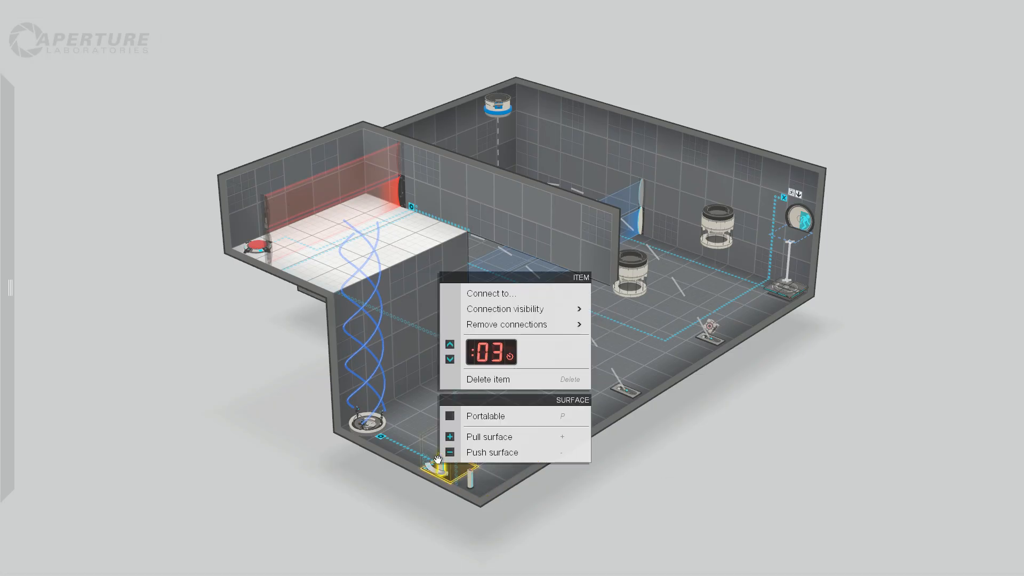
{"action": "left_click", "coordinate": [450, 345]}
{"action": "left_click", "coordinate": [673, 482]}
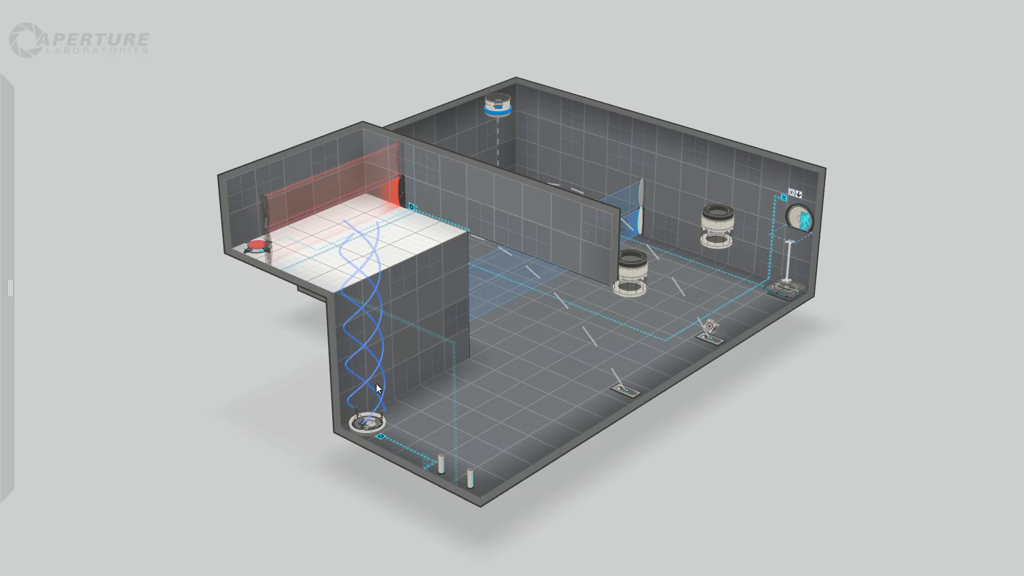
Delete the round floor button from the outer corner of the raised ledge.
{"action": "right_click_drag", "start_coordinate": [376, 383], "coordinate": [661, 319]}
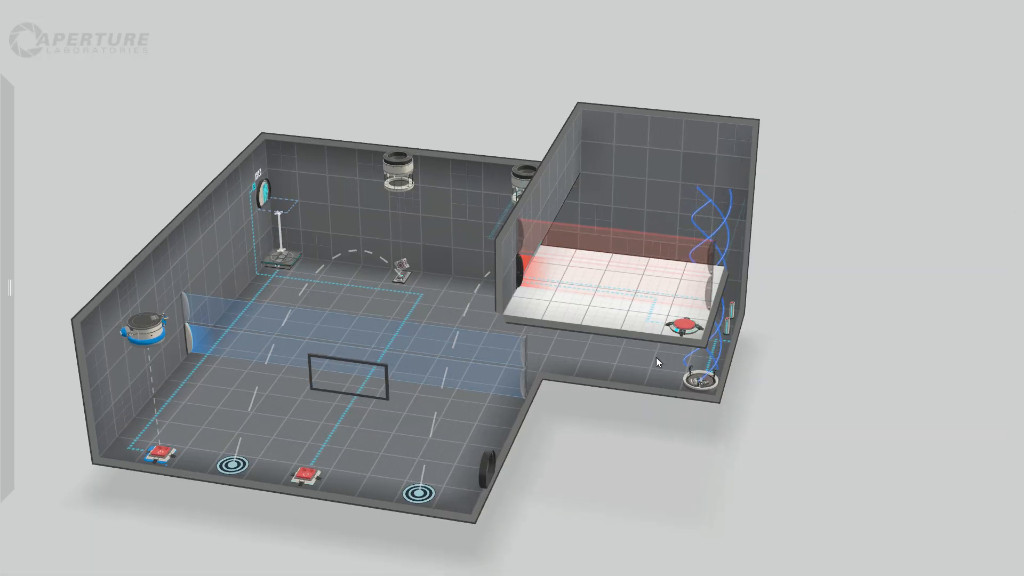
{"action": "right_click_drag", "start_coordinate": [638, 451], "coordinate": [599, 438]}
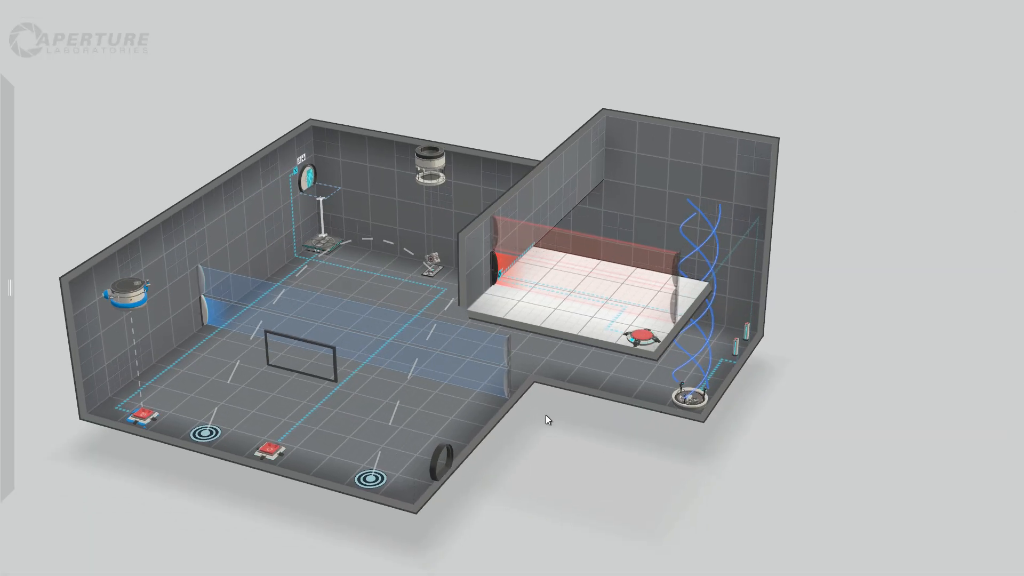
{"action": "right_click_drag", "start_coordinate": [545, 418], "coordinate": [626, 353]}
{"action": "left_click", "coordinate": [715, 310]}
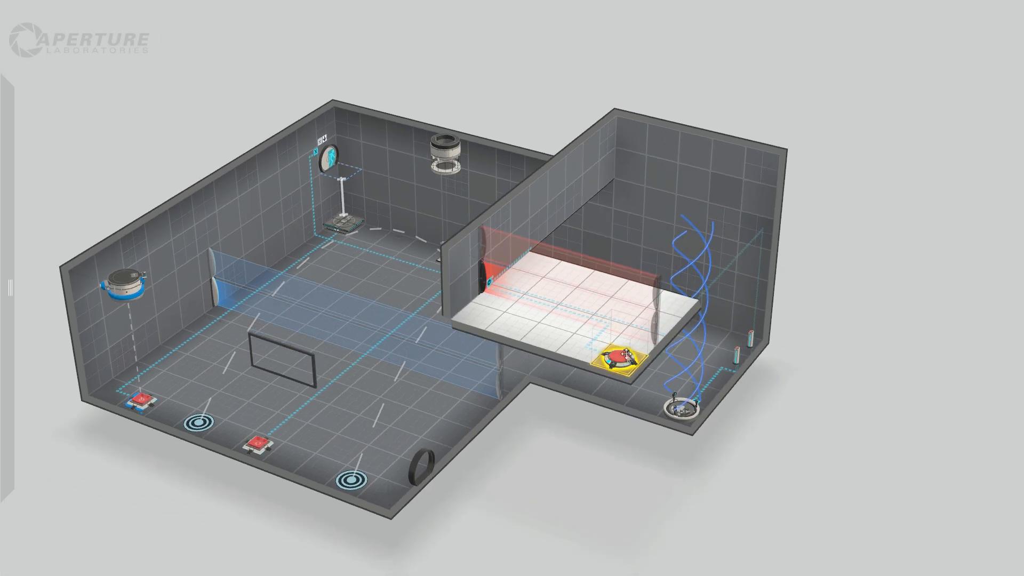
{"action": "right_click", "coordinate": [626, 354]}
{"action": "mouse_move", "coordinate": [711, 435]}
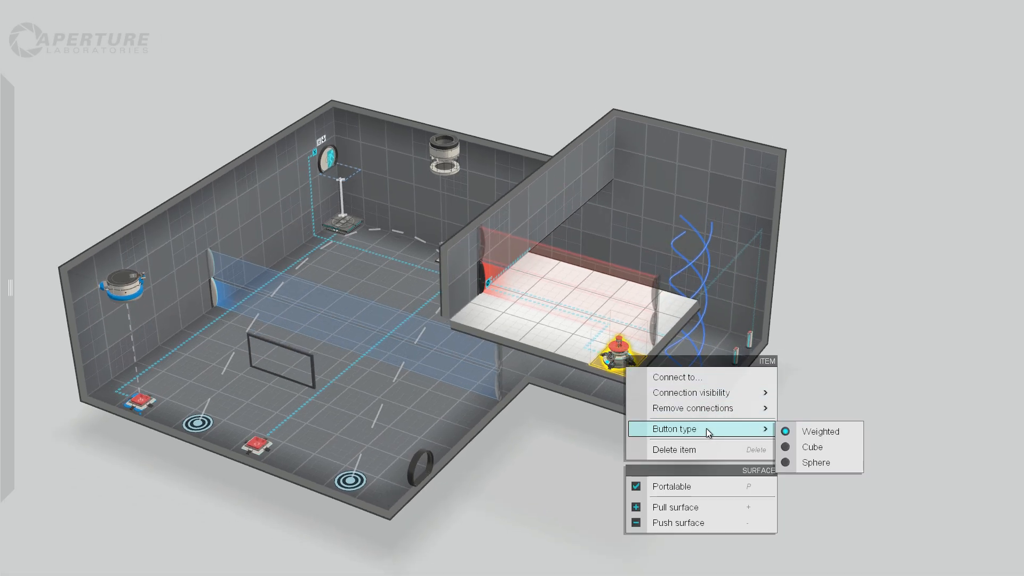
{"action": "left_click", "coordinate": [708, 452]}
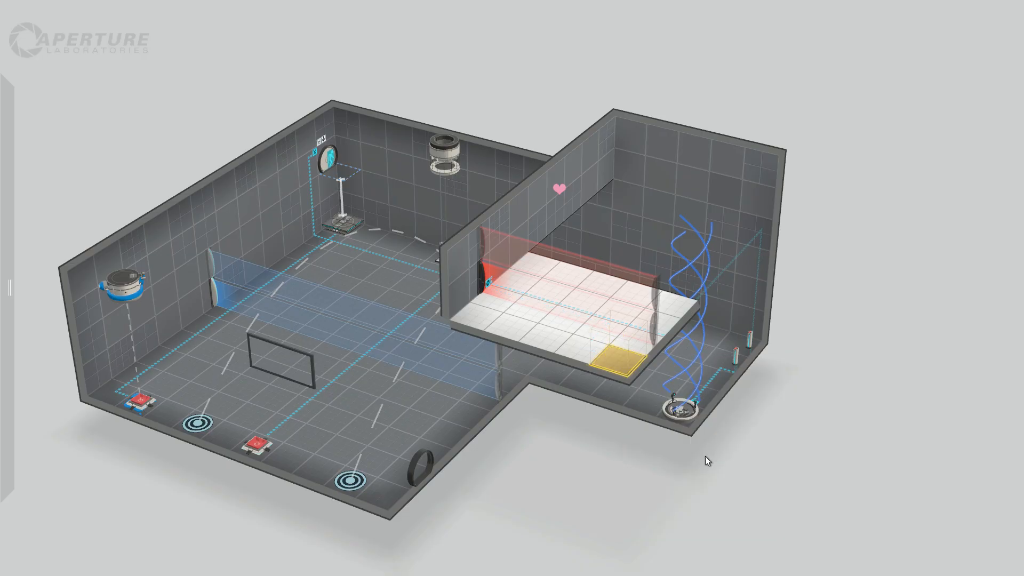
Place a pedestal button in the raised ledge's outer corner and connect it to the cube dropper nearest the ledge.
{"action": "mouse_move", "coordinate": [9, 288]}
{"action": "left_click_drag", "start_coordinate": [33, 109], "coordinate": [632, 359]}
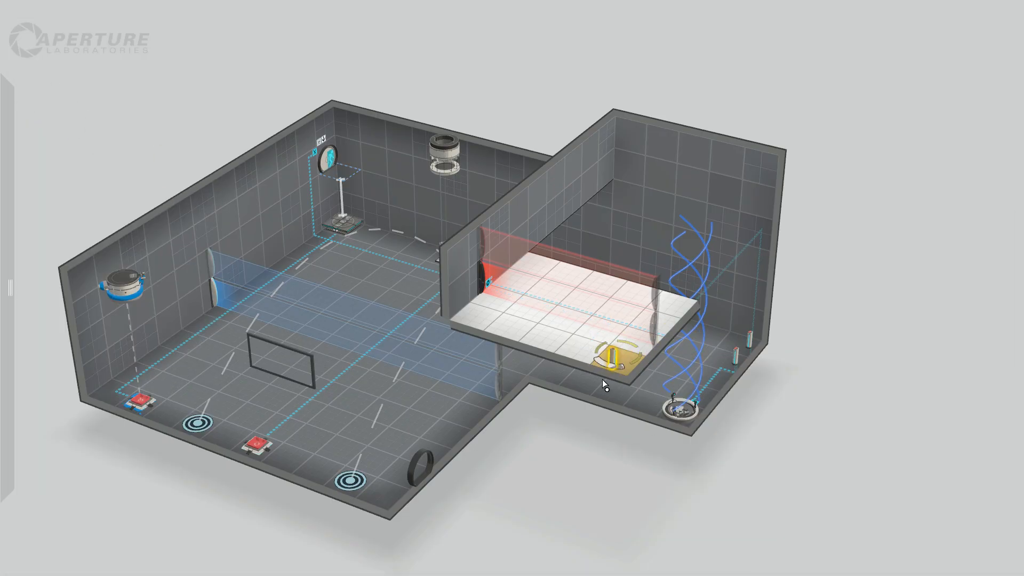
{"action": "right_click", "coordinate": [607, 359]}
{"action": "left_click", "coordinate": [643, 373]}
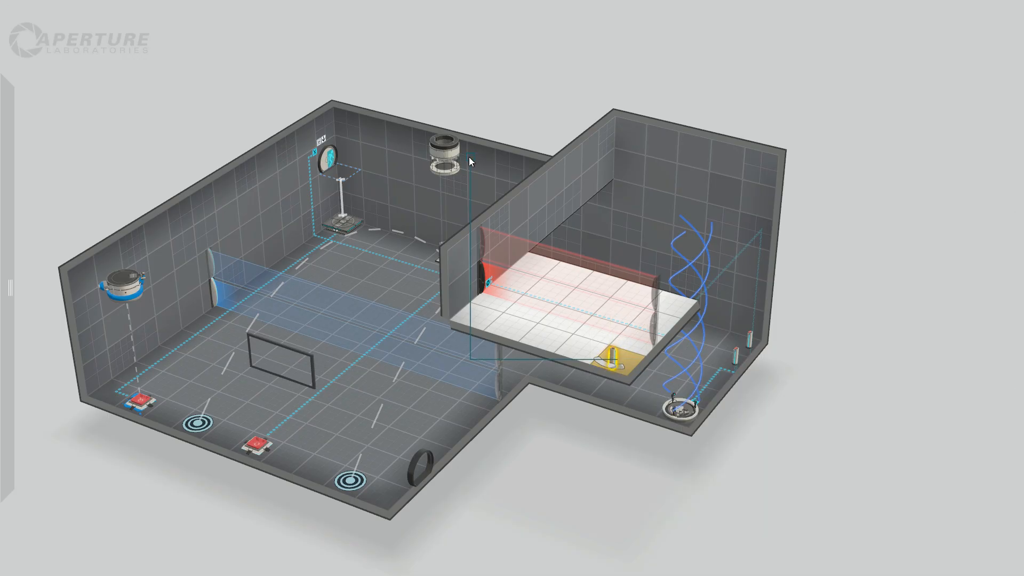
{"action": "left_click", "coordinate": [420, 467]}
{"action": "left_click_drag", "start_coordinate": [554, 476], "coordinate": [667, 469]}
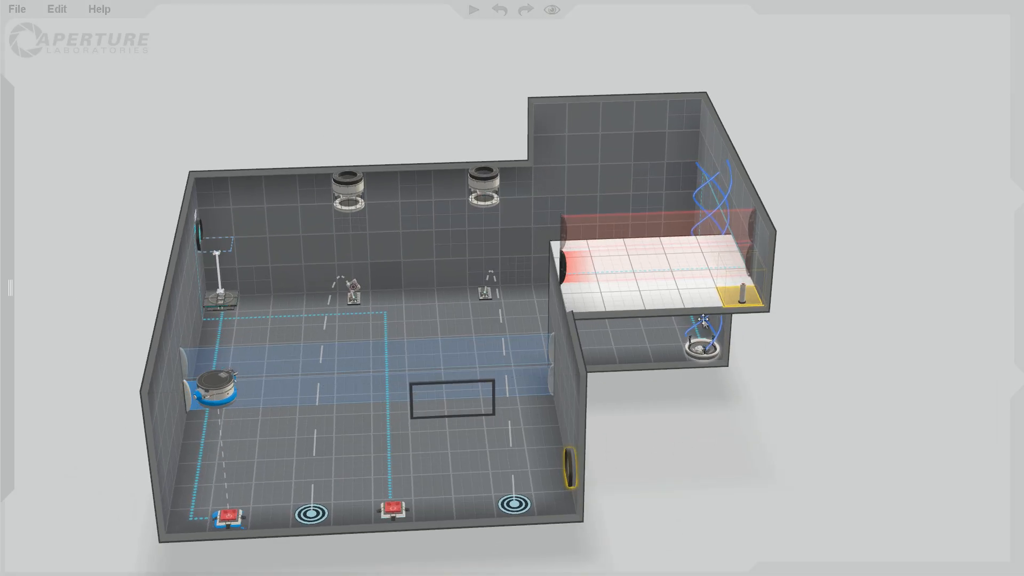
{"action": "right_click", "coordinate": [743, 293]}
{"action": "left_click", "coordinate": [789, 315]}
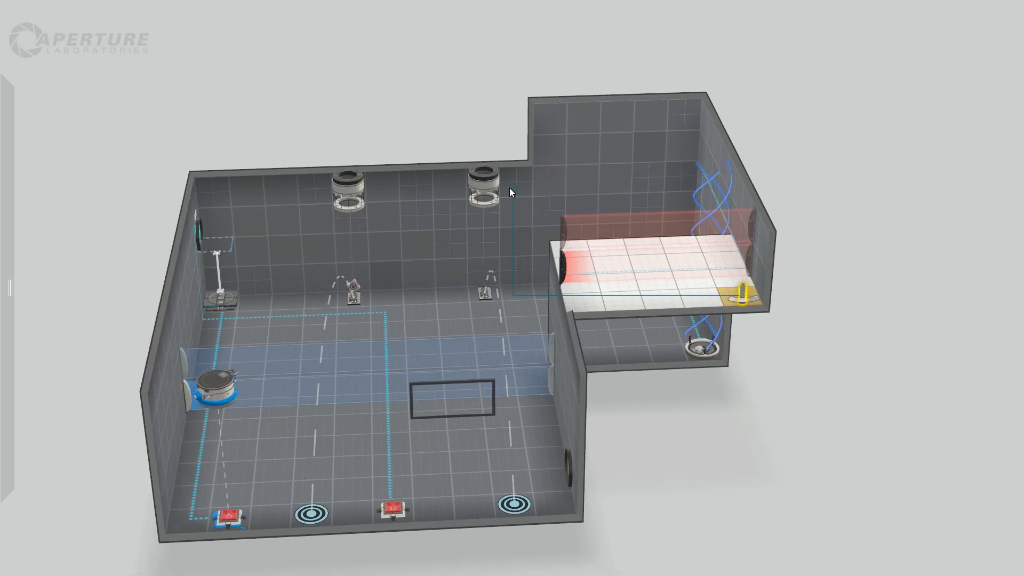
{"action": "left_click", "coordinate": [483, 184]}
Set the ledge pedestal button's timer to 3 seconds and its connection visibility to Signage.
{"action": "right_click", "coordinate": [745, 290]}
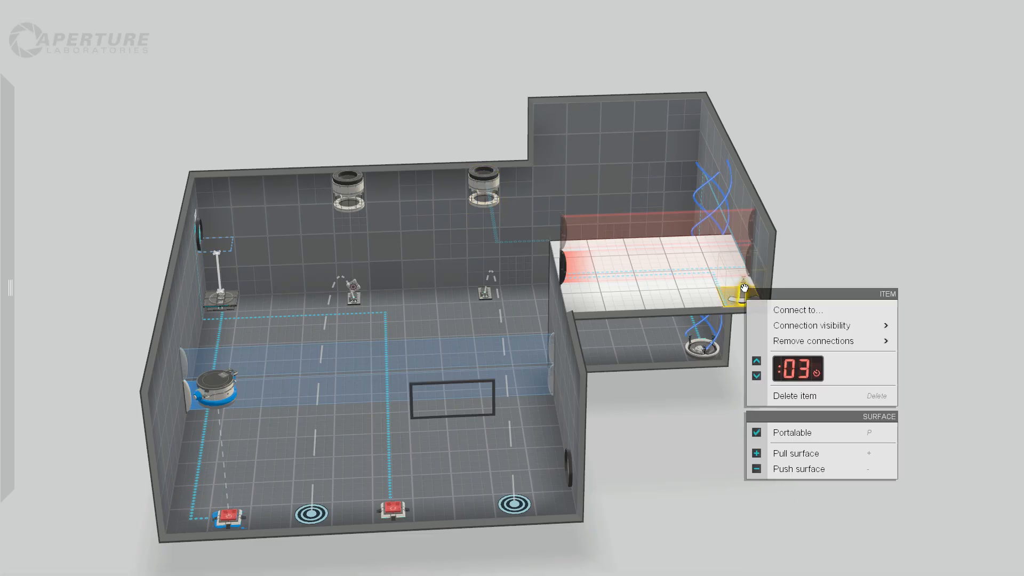
{"action": "mouse_move", "coordinate": [802, 347]}
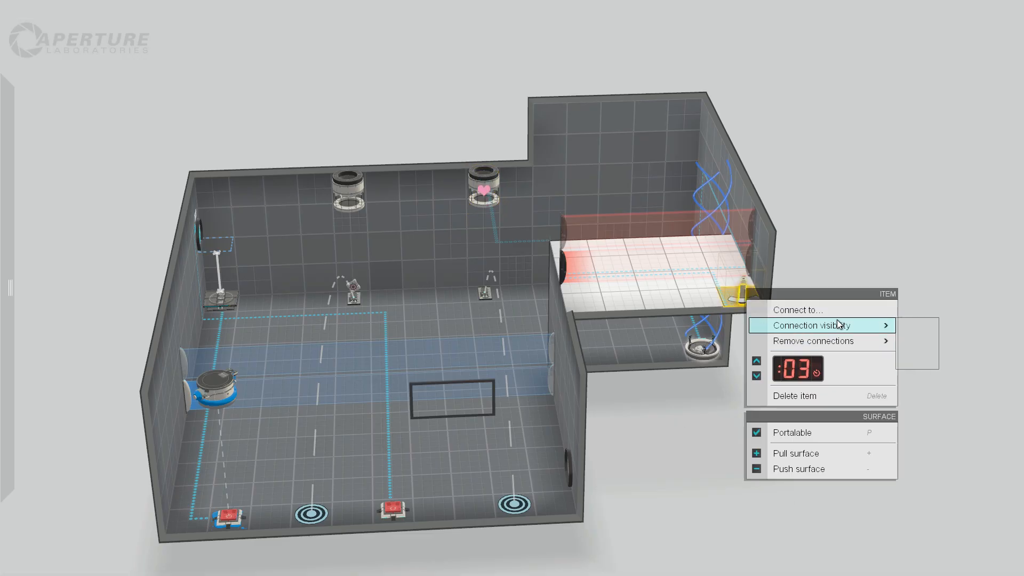
{"action": "left_click", "coordinate": [756, 376]}
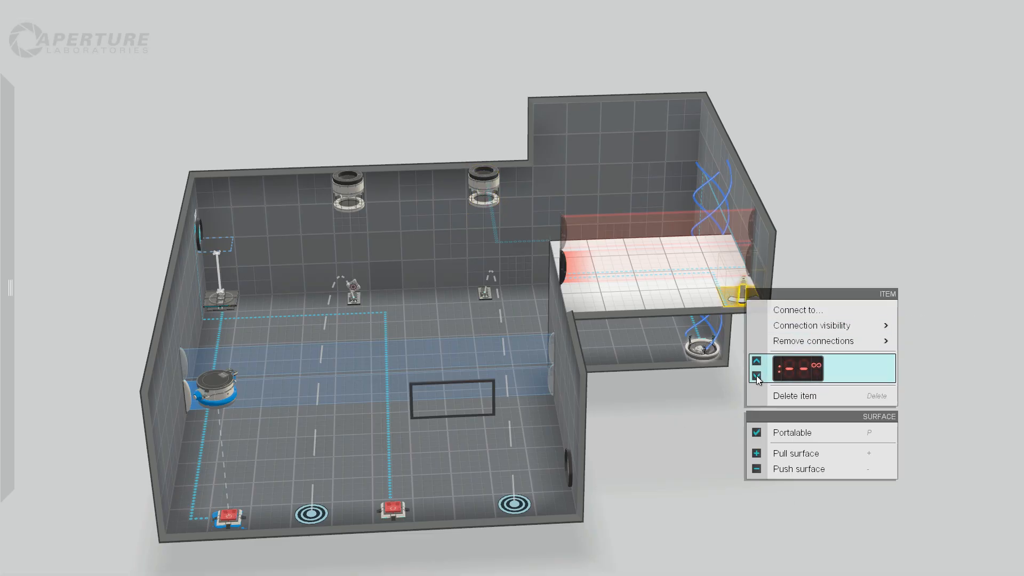
{"action": "left_click", "coordinate": [756, 362]}
{"action": "mouse_move", "coordinate": [862, 341]}
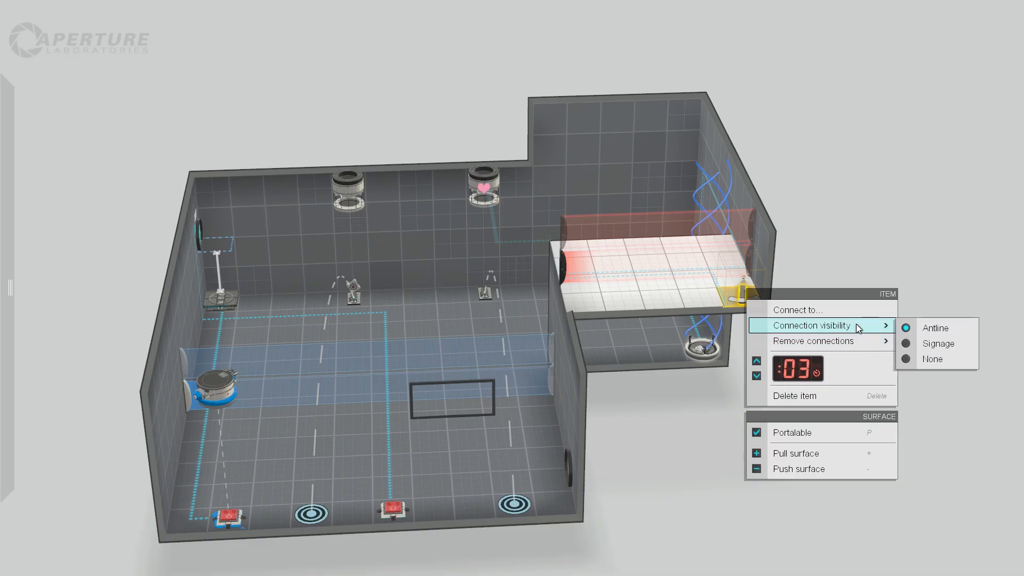
{"action": "left_click", "coordinate": [936, 345]}
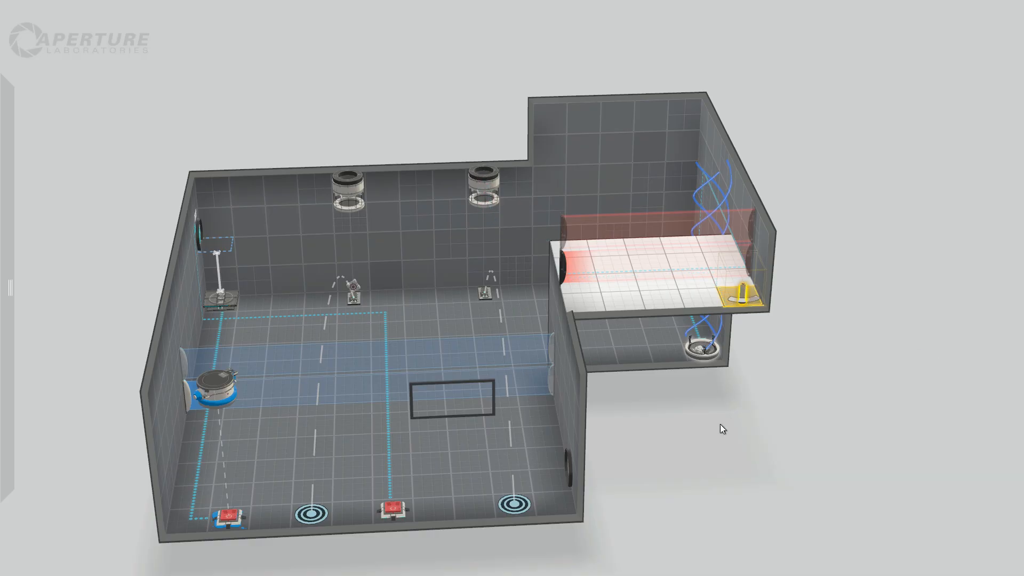
Set the connection visibility of both red cube buttons on the main room's floor to Signage.
{"action": "right_click_drag", "start_coordinate": [713, 426], "coordinate": [680, 413]}
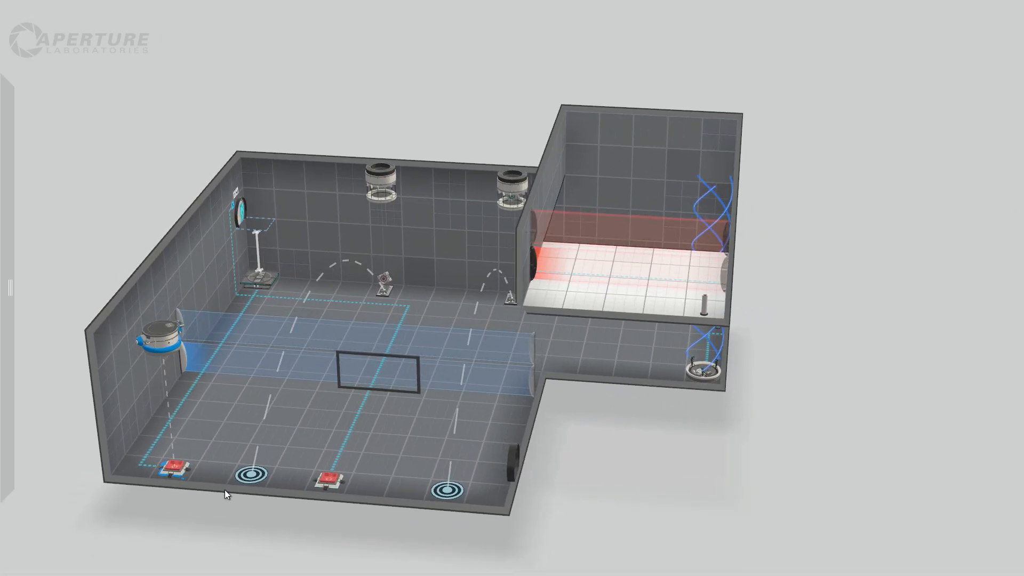
{"action": "right_click", "coordinate": [173, 468]}
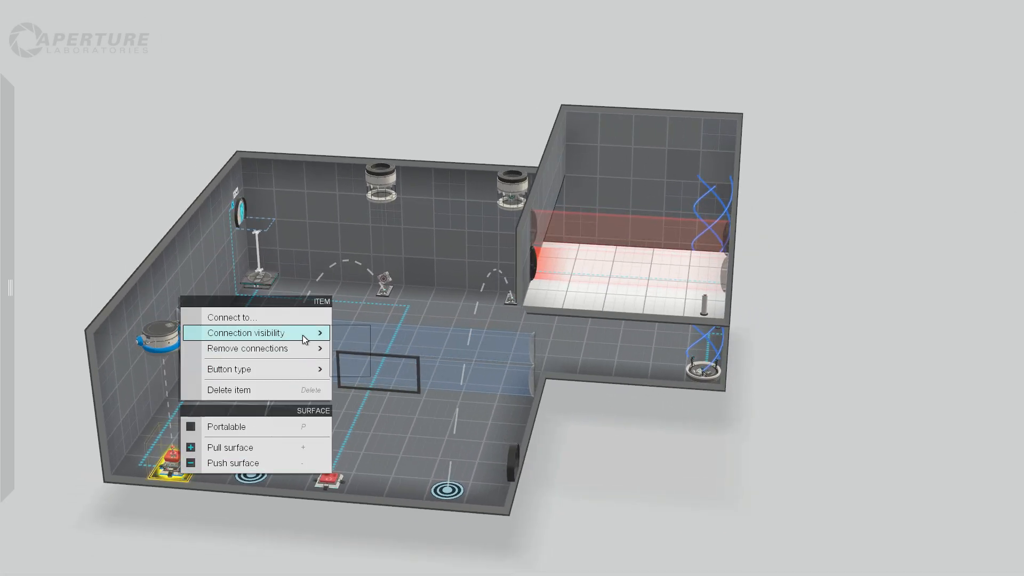
{"action": "mouse_move", "coordinate": [302, 335]}
{"action": "left_click", "coordinate": [374, 352]}
{"action": "right_click", "coordinate": [322, 476]}
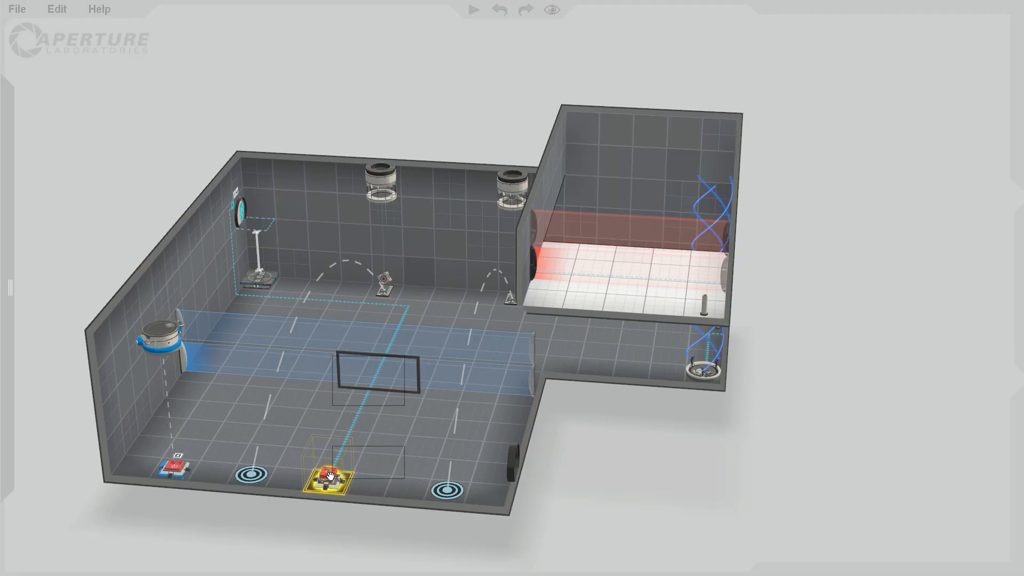
{"action": "mouse_move", "coordinate": [434, 338]}
{"action": "left_click", "coordinate": [523, 356]}
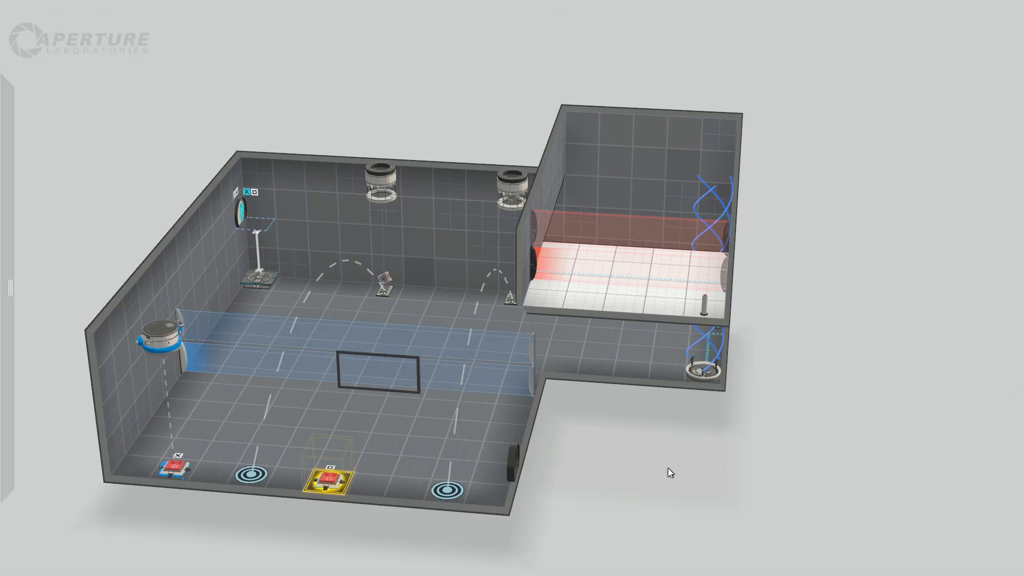
Switch the connection visibility of the cube button between the two faith plate targets to Antline.
{"action": "left_click_drag", "start_coordinate": [667, 468], "coordinate": [645, 462]}
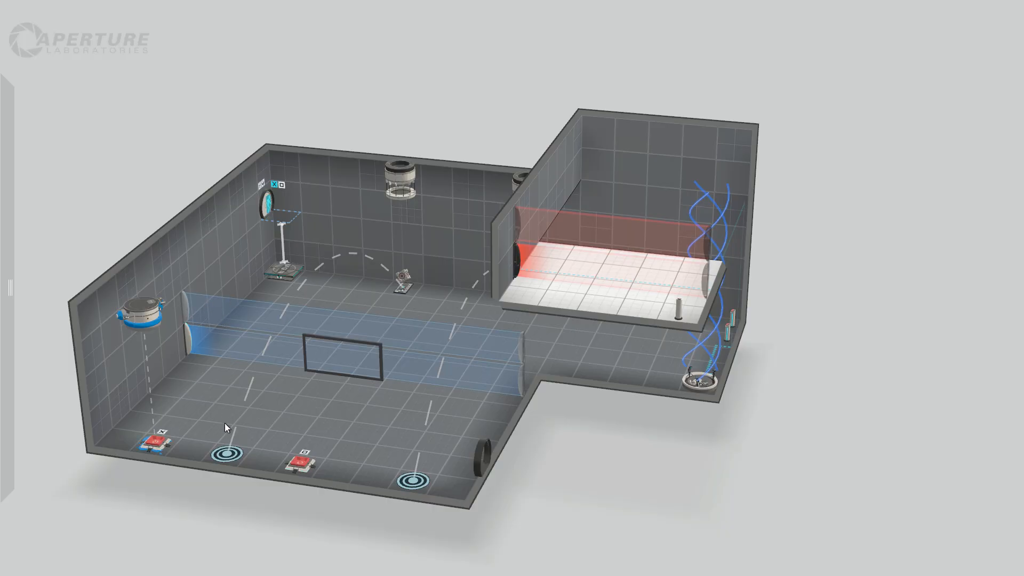
{"action": "left_click", "coordinate": [307, 463]}
{"action": "right_click", "coordinate": [307, 463]}
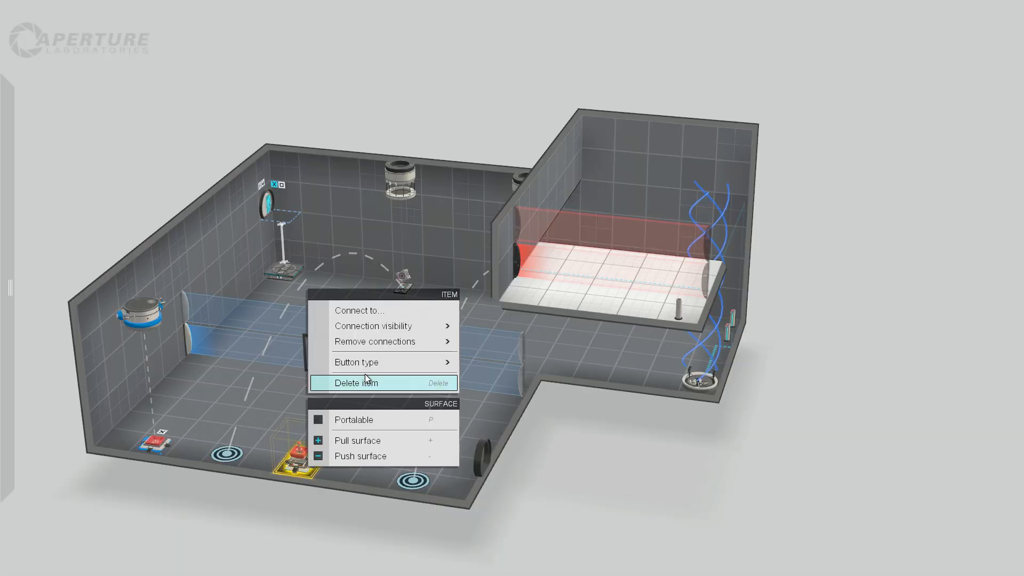
{"action": "mouse_move", "coordinate": [402, 332]}
{"action": "left_click", "coordinate": [506, 329]}
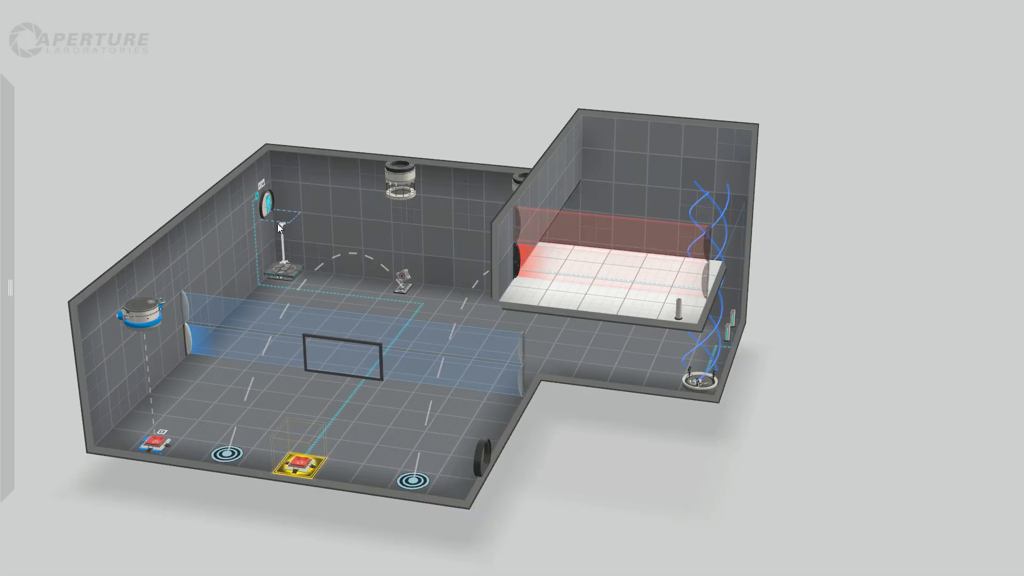
Set the connection visibility of the cube button between the two faith plate targets back to Signage.
{"action": "right_click", "coordinate": [299, 465]}
{"action": "left_click", "coordinate": [297, 464]}
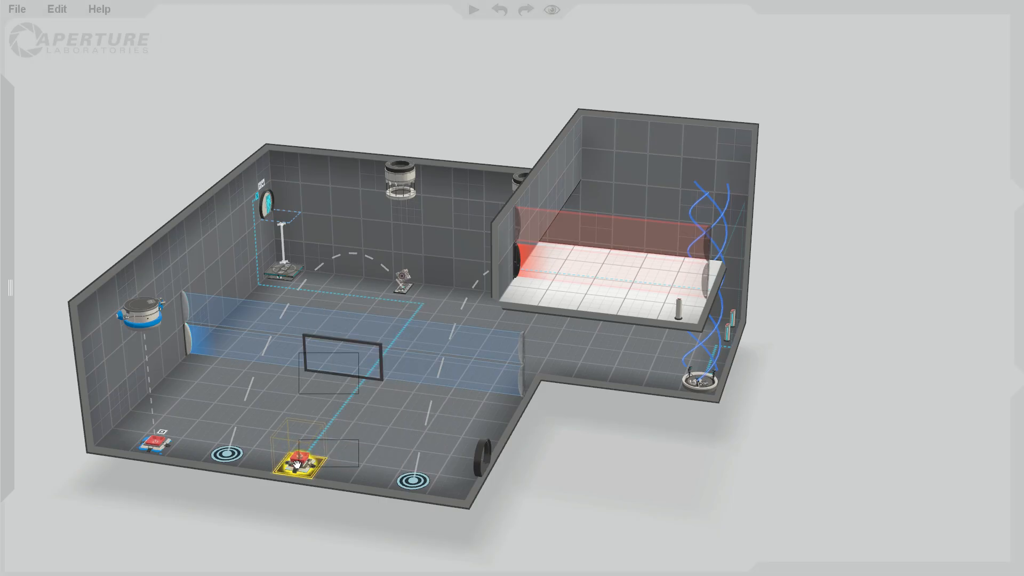
{"action": "right_click", "coordinate": [297, 464]}
{"action": "mouse_move", "coordinate": [426, 327]}
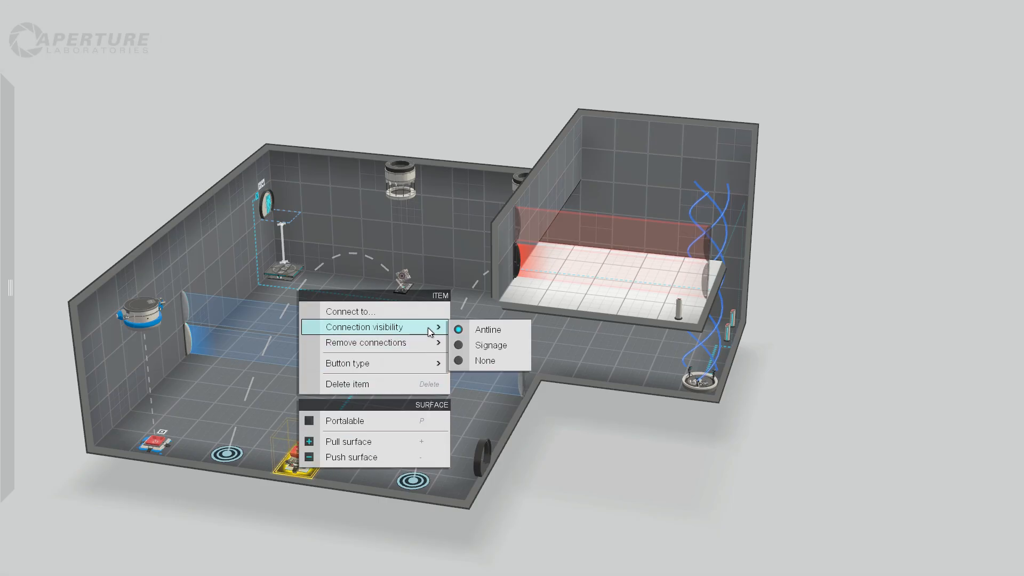
{"action": "left_click", "coordinate": [494, 346]}
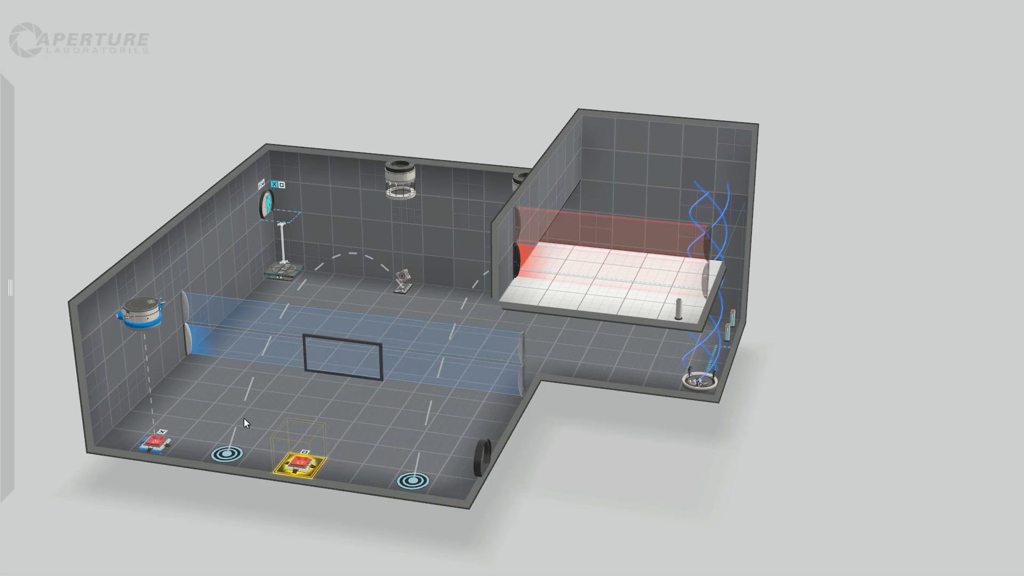
Set the connection visibility of the corner cube button below the gel dropper to Antline.
{"action": "right_click", "coordinate": [155, 443]}
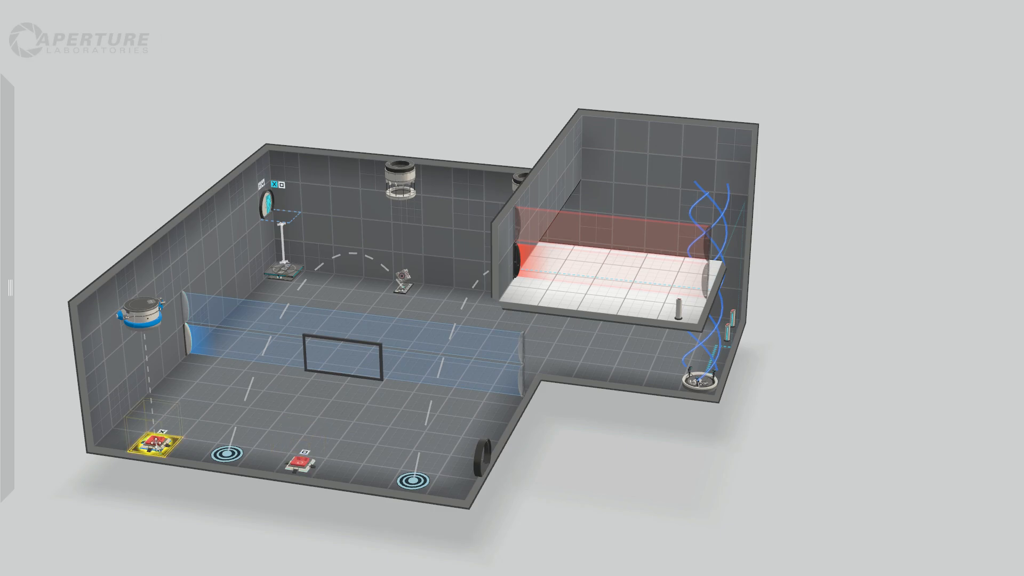
{"action": "mouse_move", "coordinate": [283, 306]}
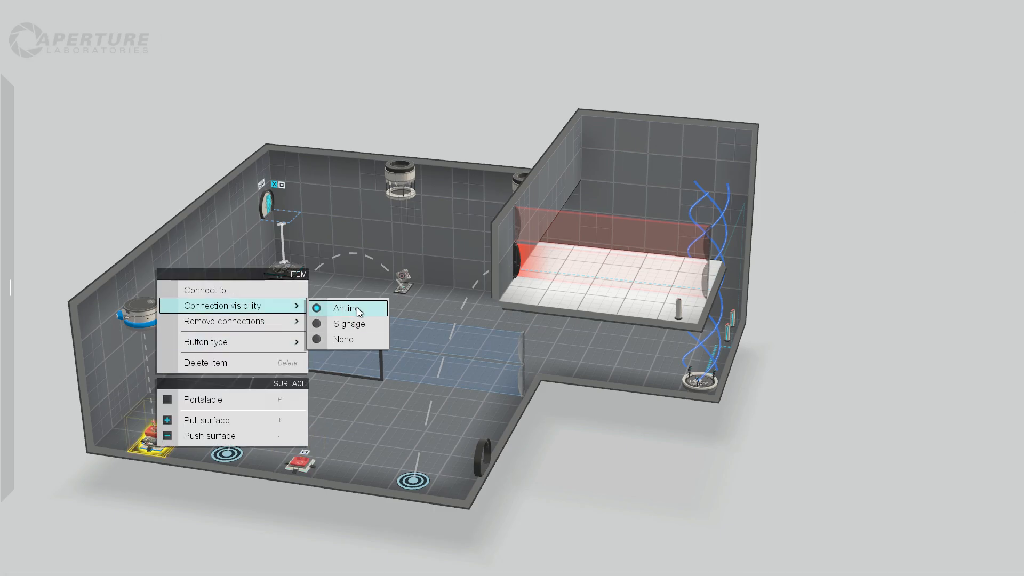
{"action": "left_click", "coordinate": [357, 308]}
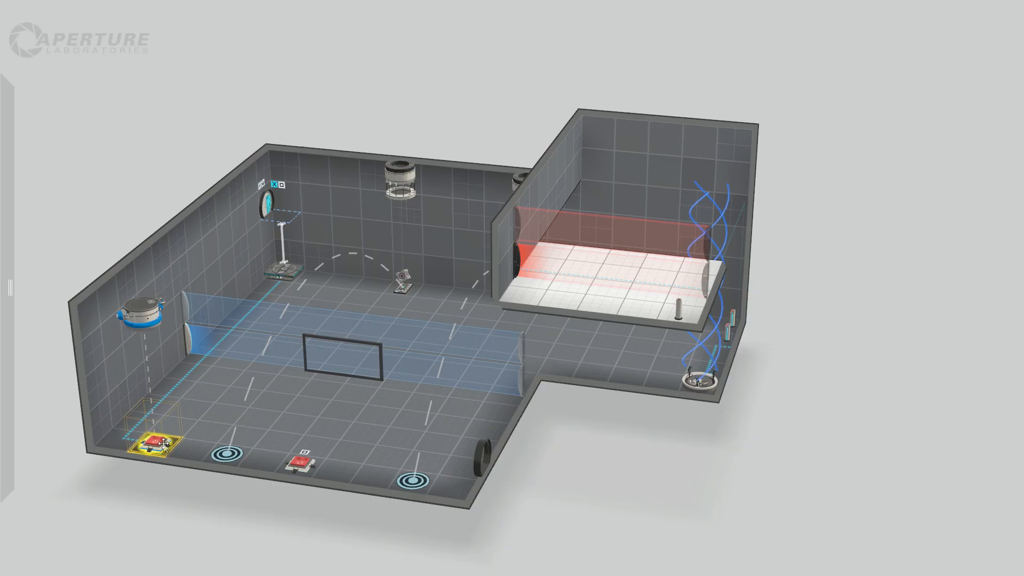
{"action": "left_click", "coordinate": [643, 451]}
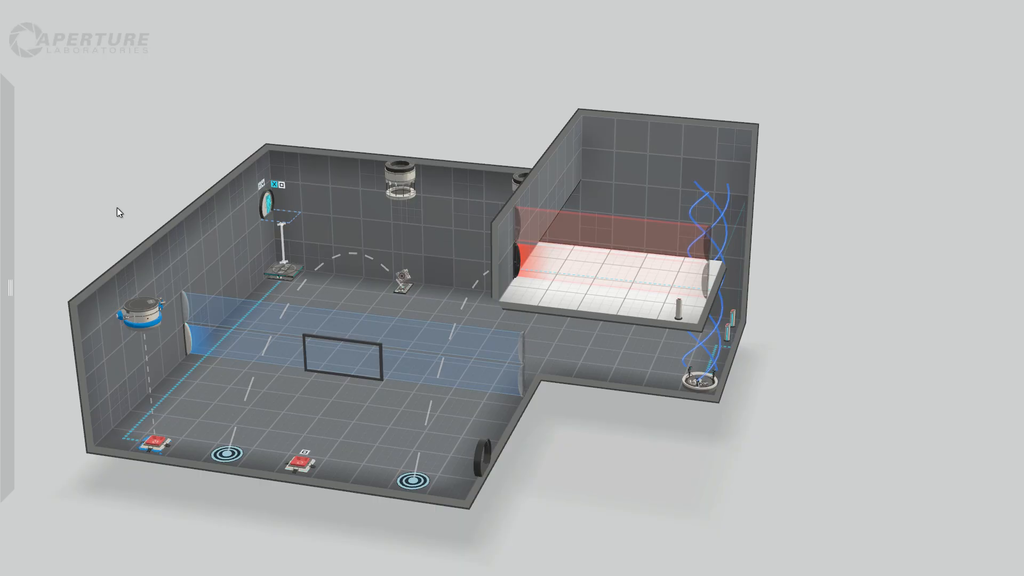
Place two turrets side by side on the raised ledge, behind the laser field.
{"action": "left_click_drag", "start_coordinate": [117, 208], "coordinate": [307, 430]}
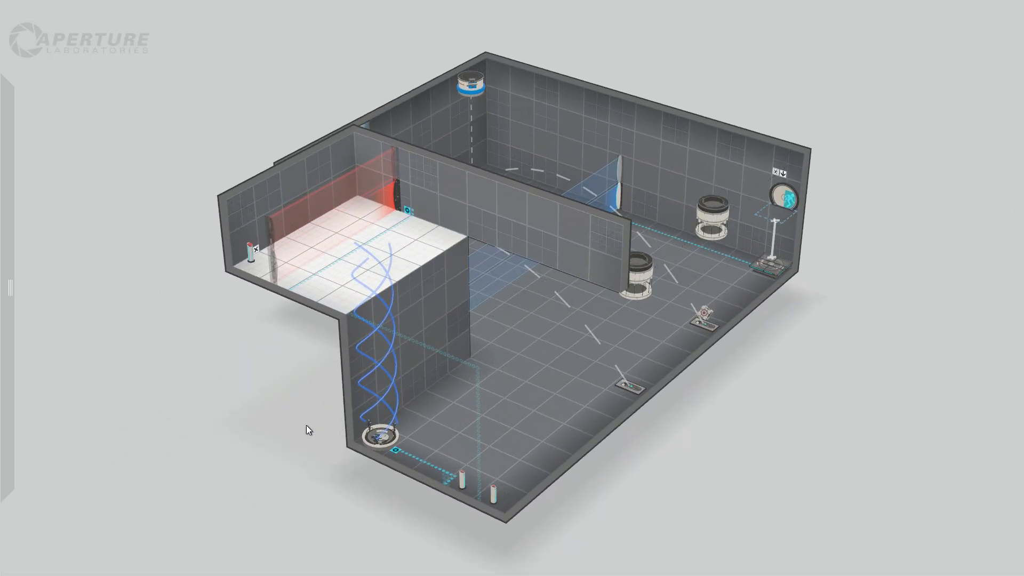
{"action": "mouse_move", "coordinate": [36, 199]}
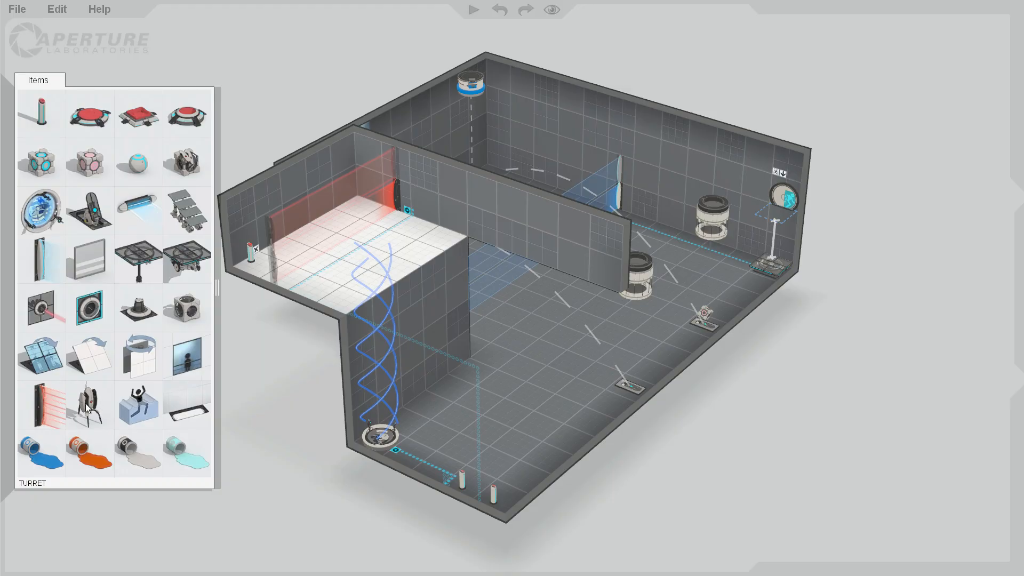
{"action": "left_click_drag", "start_coordinate": [86, 404], "coordinate": [308, 229]}
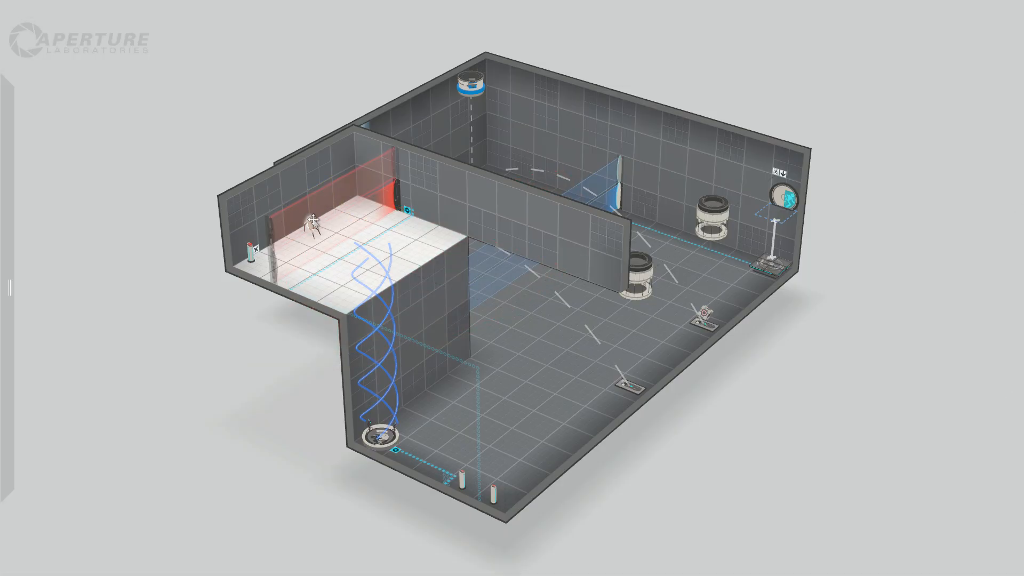
{"action": "left_click_drag", "start_coordinate": [312, 223], "coordinate": [333, 208]}
{"action": "mouse_move", "coordinate": [1, 484]}
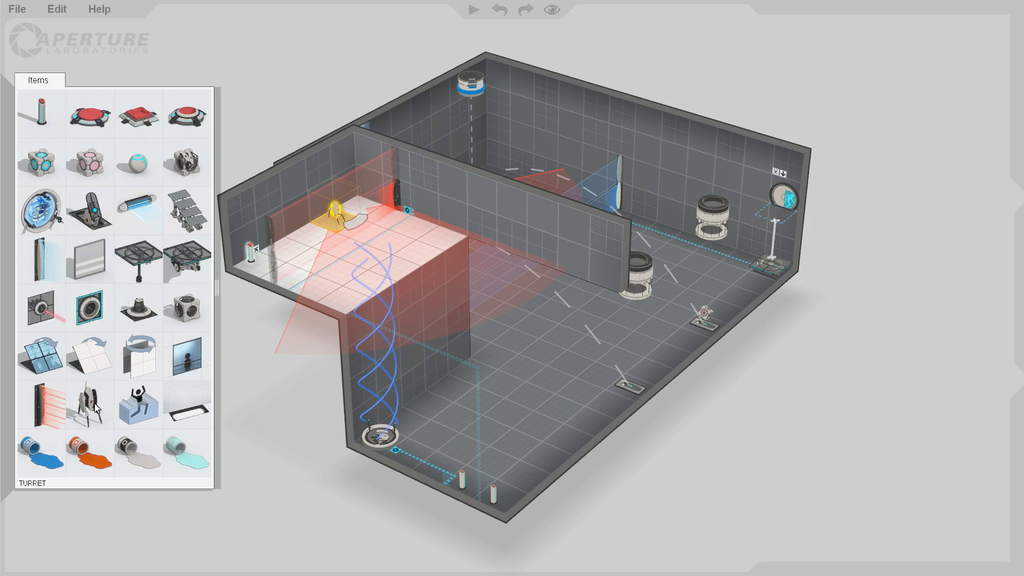
{"action": "left_click_drag", "start_coordinate": [86, 403], "coordinate": [311, 231]}
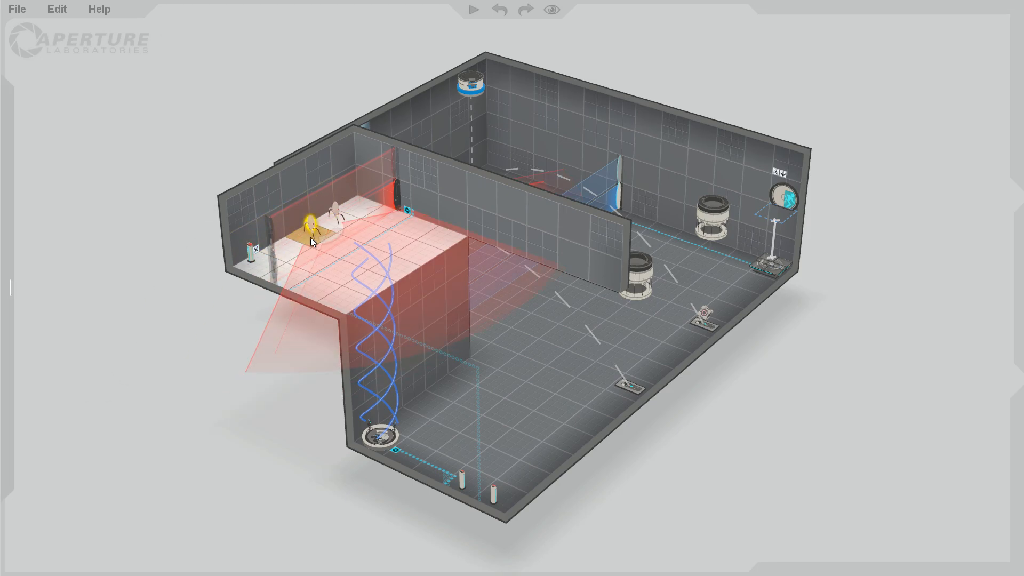
Make the upper section of the wall facing the raised ledge portalable.
{"action": "right_click_drag", "start_coordinate": [845, 482], "coordinate": [580, 375]}
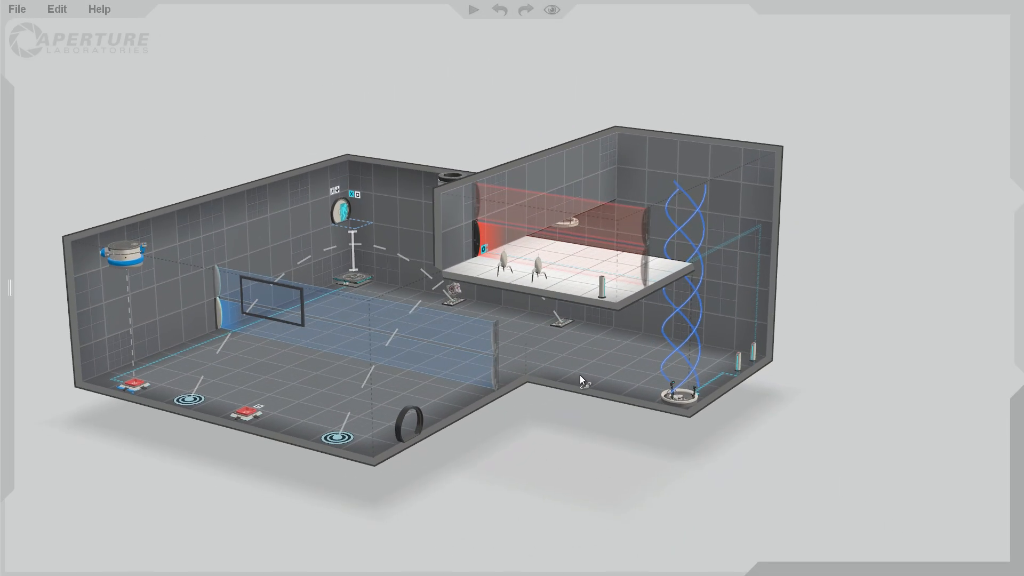
{"action": "right_click", "coordinate": [719, 166]}
{"action": "left_click", "coordinate": [762, 188]}
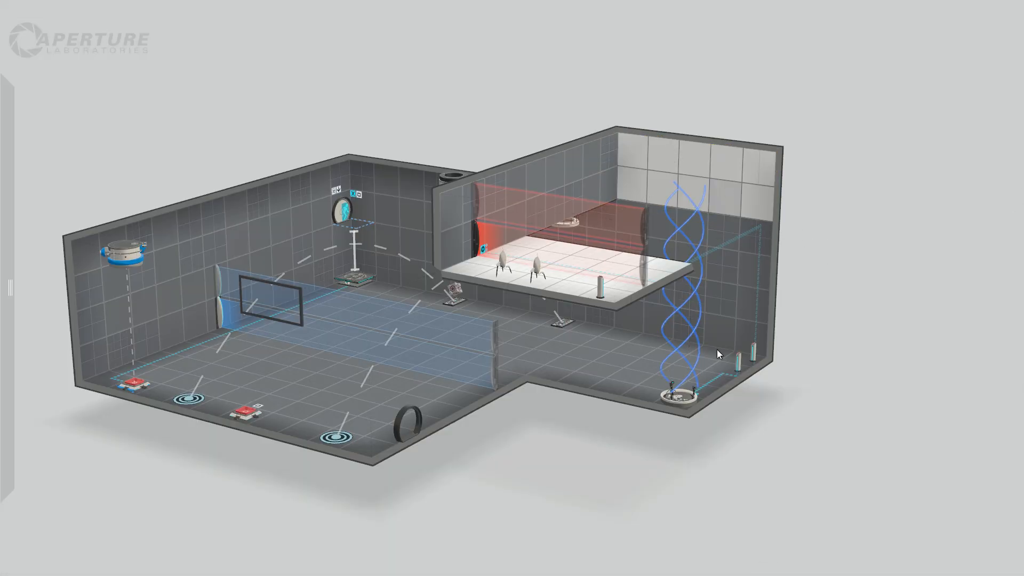
Make the raised ledge's floor non-portalable on both sides of the laser field.
{"action": "right_click_drag", "start_coordinate": [717, 350], "coordinate": [715, 393]}
{"action": "right_click_drag", "start_coordinate": [762, 377], "coordinate": [792, 394]}
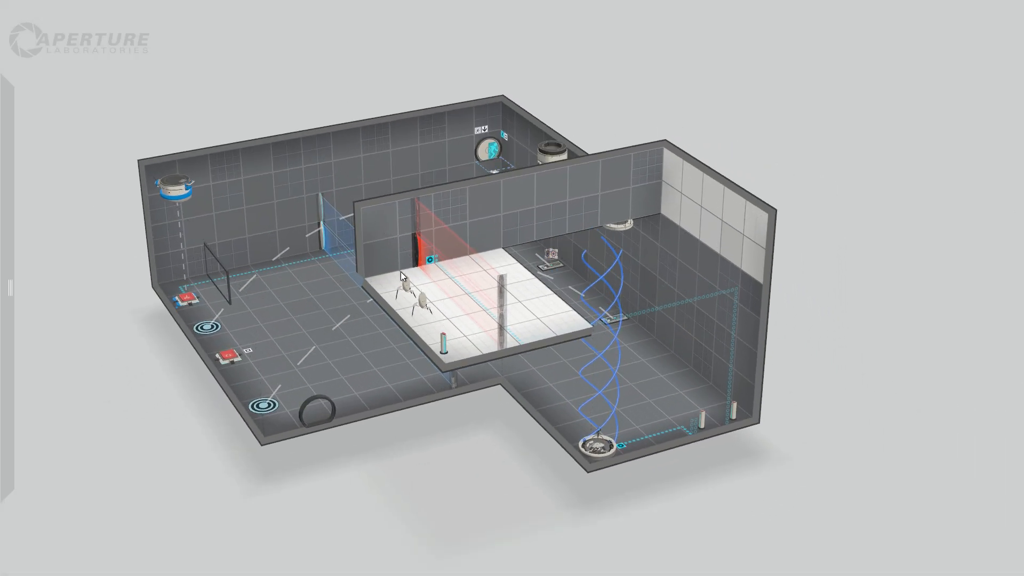
{"action": "left_click_drag", "start_coordinate": [428, 309], "coordinate": [466, 351]}
{"action": "right_click", "coordinate": [471, 323]}
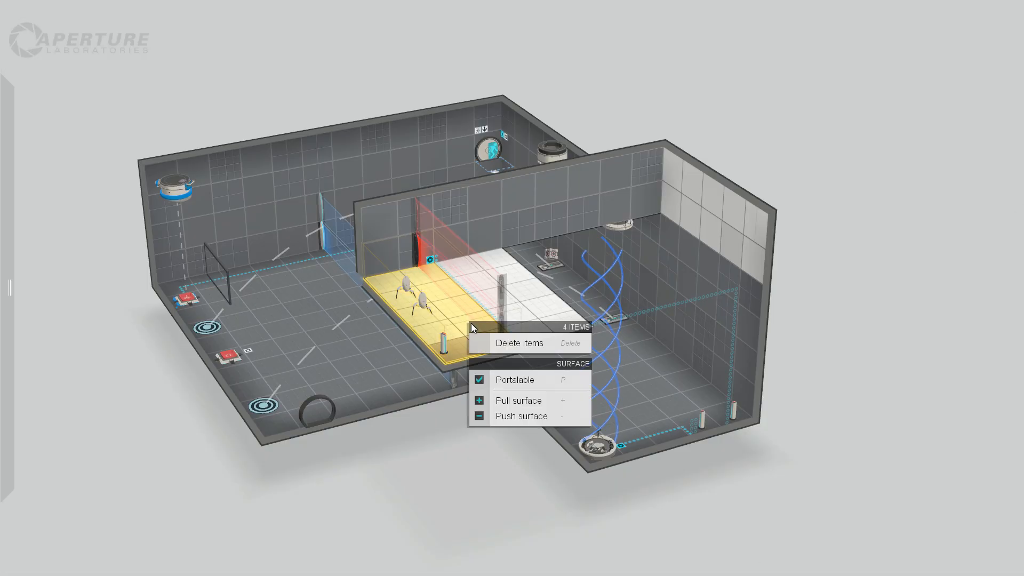
{"action": "left_click", "coordinate": [525, 380]}
{"action": "right_click_drag", "start_coordinate": [812, 434], "coordinate": [645, 399]}
{"action": "left_click_drag", "start_coordinate": [645, 399], "coordinate": [760, 423]}
{"action": "left_click_drag", "start_coordinate": [430, 251], "coordinate": [475, 310]}
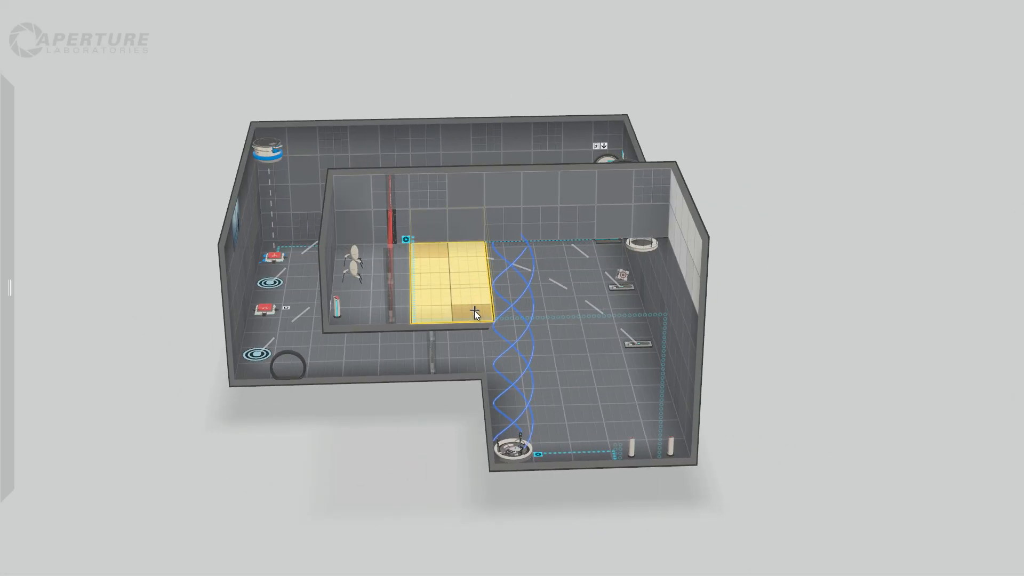
{"action": "right_click", "coordinate": [442, 260]}
{"action": "left_click", "coordinate": [483, 283]}
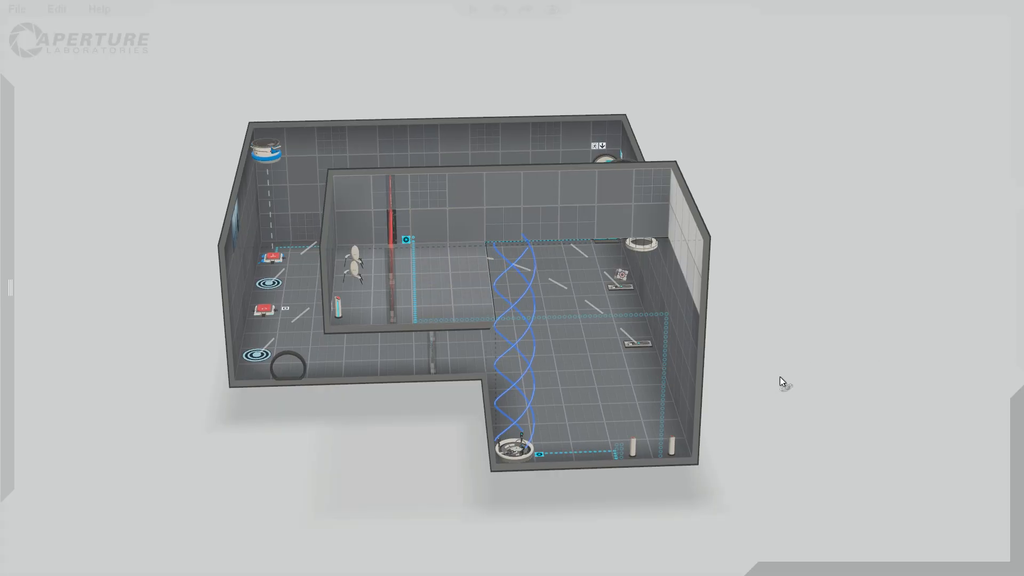
Open up floor space beneath the raised ledge by moving the wall under it outward, stopping short of the blue fizzler.
{"action": "right_click_drag", "start_coordinate": [780, 377], "coordinate": [476, 491]}
{"action": "right_click_drag", "start_coordinate": [392, 483], "coordinate": [267, 472]}
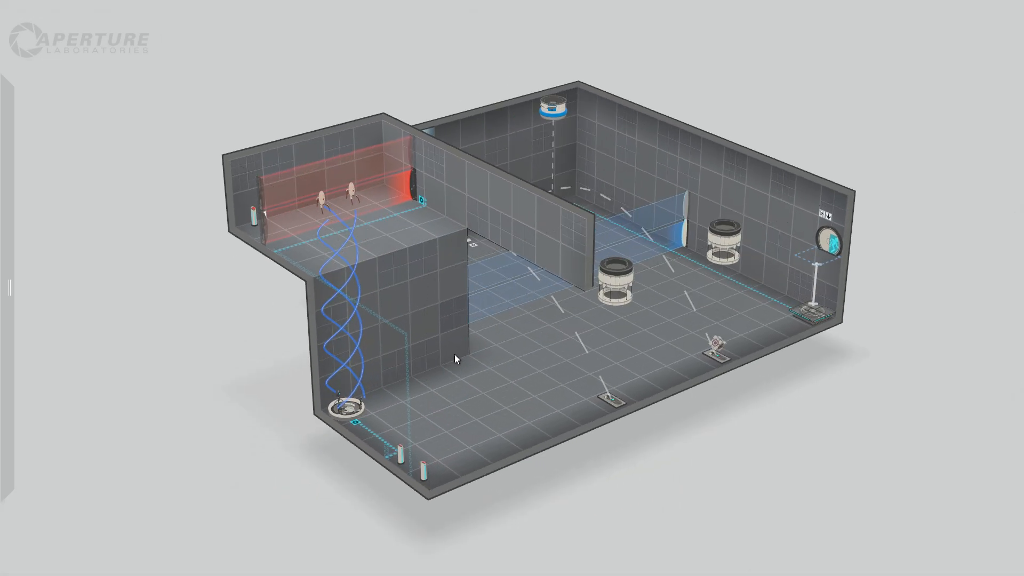
{"action": "left_click_drag", "start_coordinate": [454, 354], "coordinate": [235, 341]}
{"action": "right_click_drag", "start_coordinate": [202, 354], "coordinate": [518, 338]}
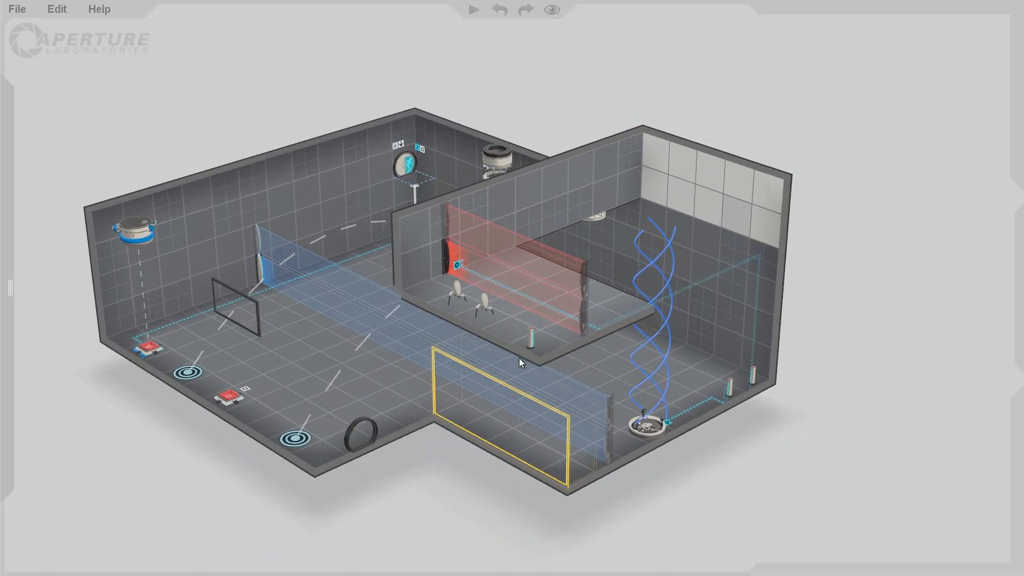
{"action": "left_click_drag", "start_coordinate": [567, 451], "coordinate": [631, 431]}
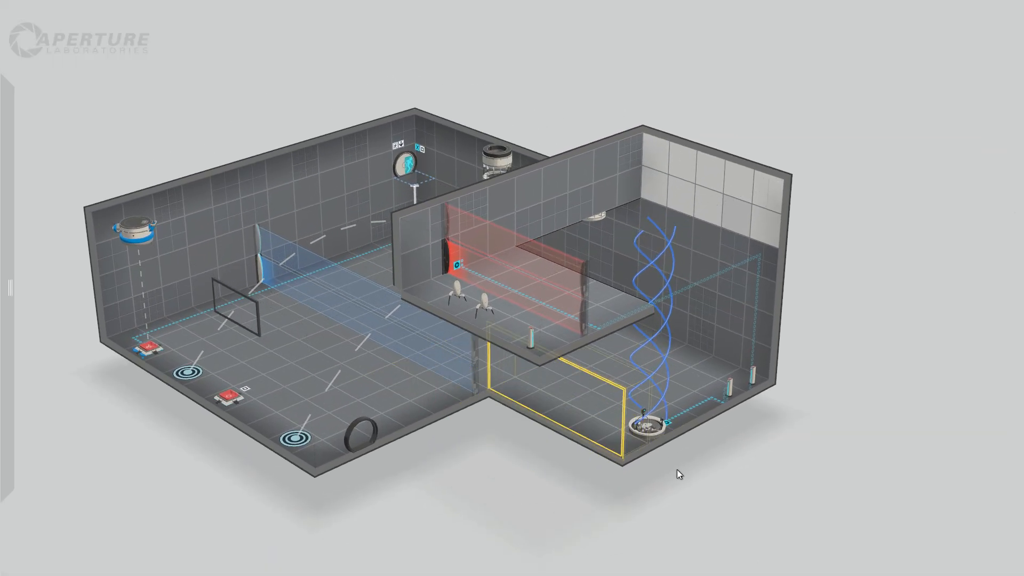
Extend the recess beneath the raised ledge outward and widen it by one tile toward the main room.
{"action": "right_click_drag", "start_coordinate": [677, 470], "coordinate": [510, 446]}
{"action": "right_click_drag", "start_coordinate": [677, 466], "coordinate": [341, 349]}
{"action": "right_click_drag", "start_coordinate": [229, 347], "coordinate": [567, 386]}
{"action": "left_click_drag", "start_coordinate": [567, 386], "coordinate": [500, 413]}
{"action": "right_click_drag", "start_coordinate": [715, 506], "coordinate": [553, 400]}
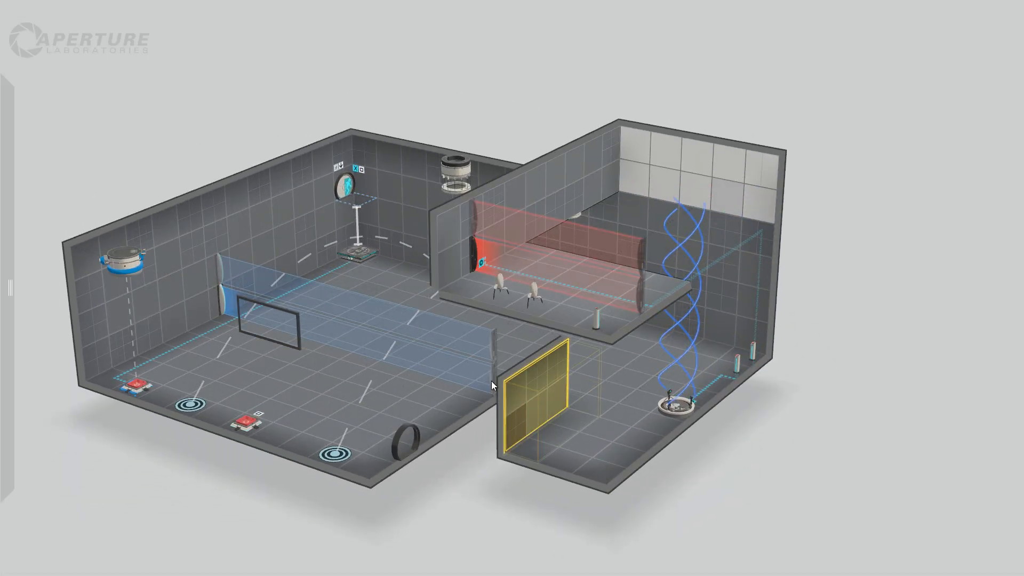
{"action": "left_click_drag", "start_coordinate": [505, 400], "coordinate": [465, 390]}
{"action": "left_click", "coordinate": [749, 453]}
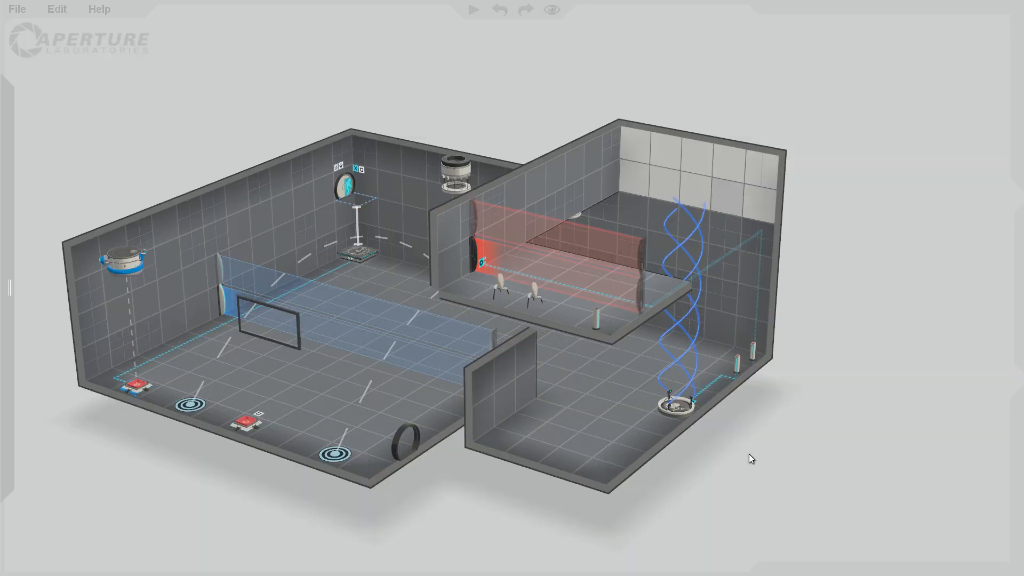
Place a fizzler across the opening of the recess beneath the raised ledge, beside the tractor beam.
{"action": "right_click_drag", "start_coordinate": [750, 457], "coordinate": [443, 327]}
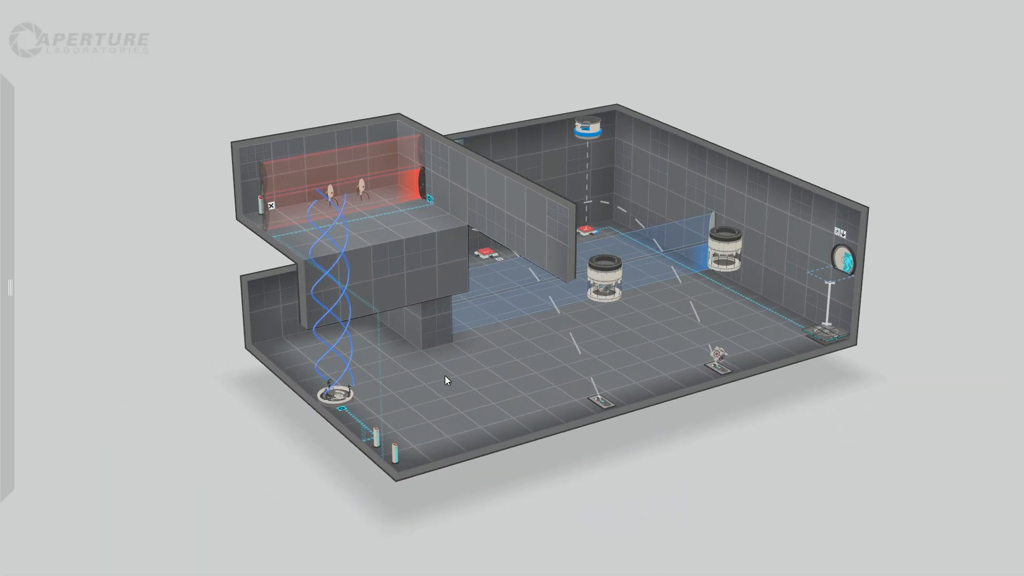
{"action": "right_click_drag", "start_coordinate": [445, 376], "coordinate": [349, 412]}
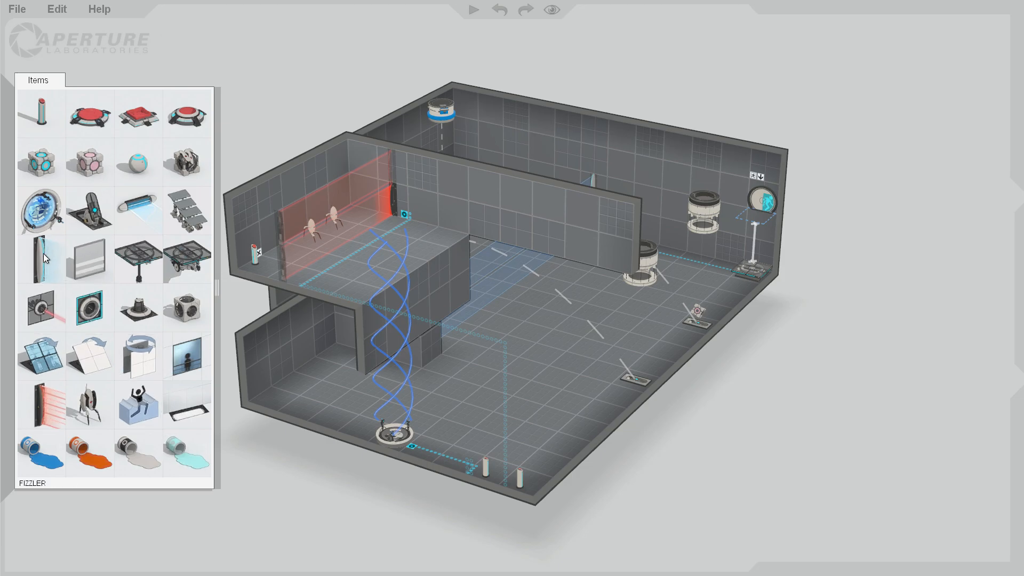
{"action": "left_click_drag", "start_coordinate": [44, 254], "coordinate": [360, 341]}
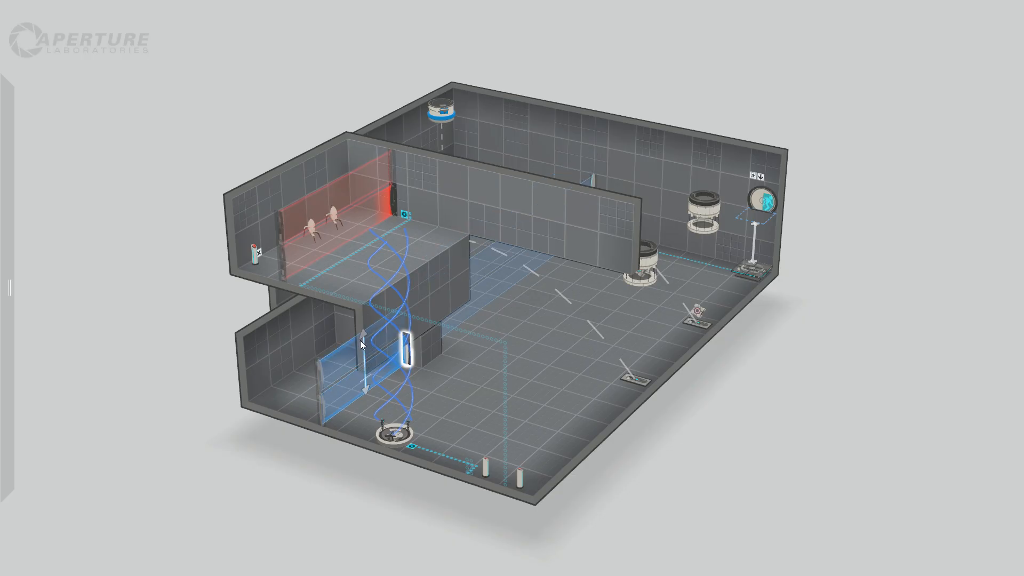
{"action": "left_click_drag", "start_coordinate": [240, 475], "coordinate": [769, 428]}
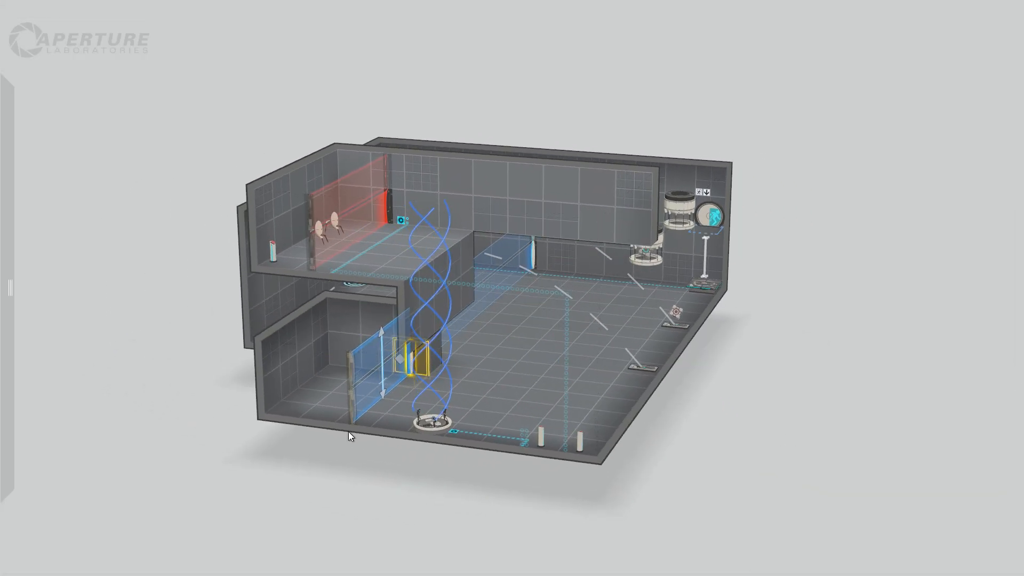
{"action": "left_click_drag", "start_coordinate": [357, 488], "coordinate": [606, 467]}
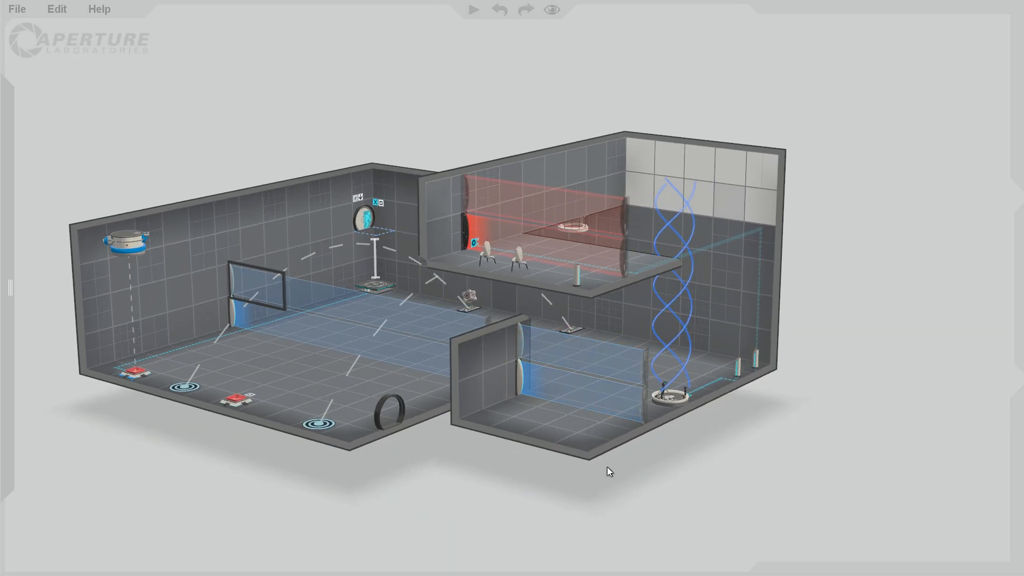
Replace the blue fizzler across the opening of the recess beneath the raised ledge with a laser field.
{"action": "right_click_drag", "start_coordinate": [607, 467], "coordinate": [720, 442]}
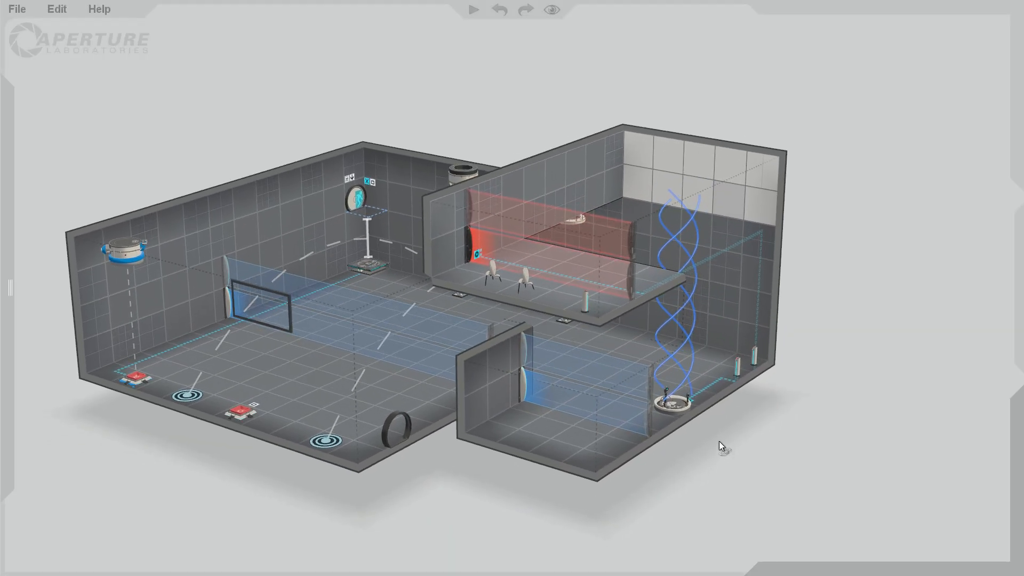
{"action": "mouse_move", "coordinate": [9, 299]}
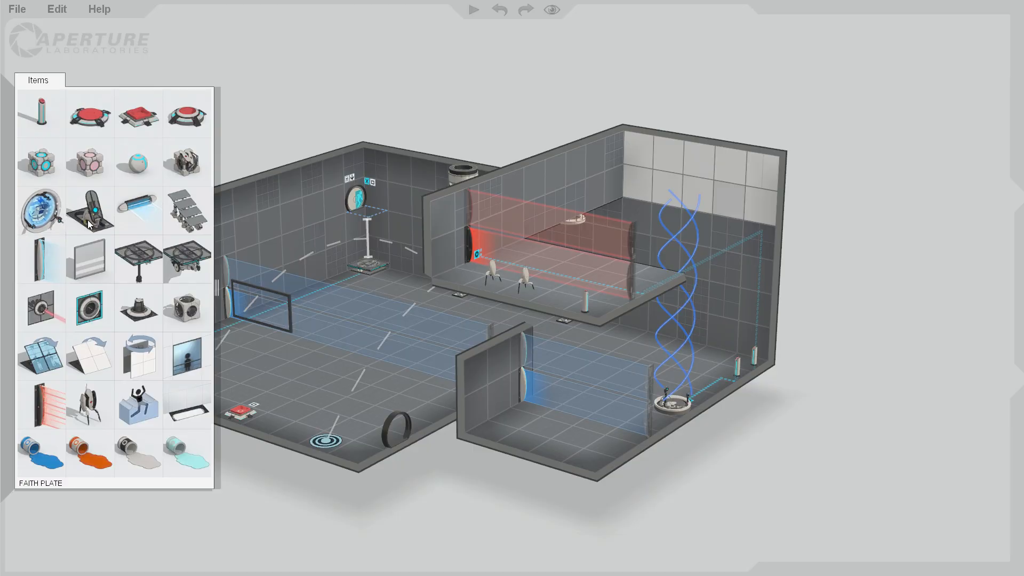
{"action": "right_click_drag", "start_coordinate": [610, 471], "coordinate": [474, 448]}
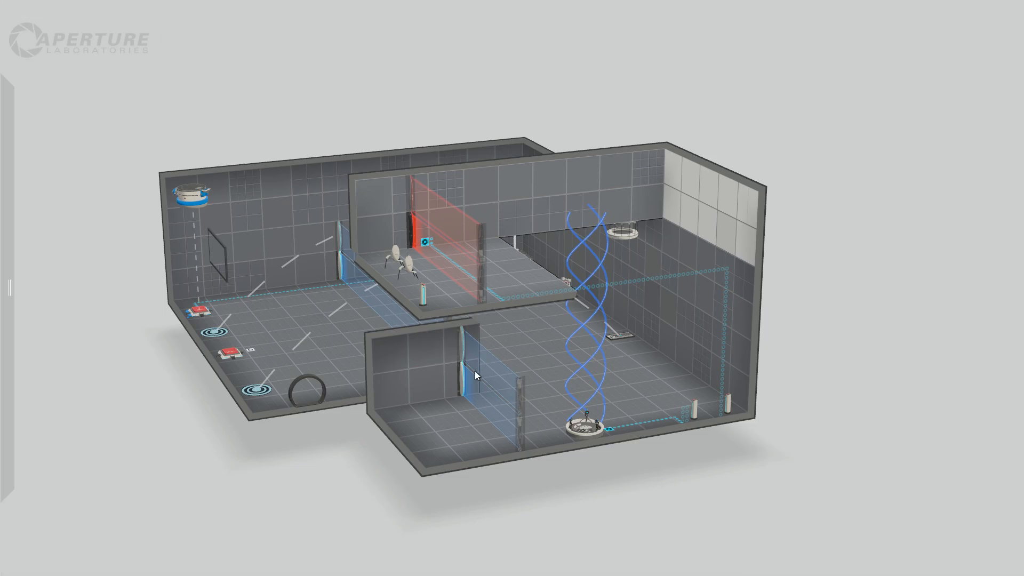
{"action": "key", "text": "Delete"}
{"action": "mouse_move", "coordinate": [123, 190]}
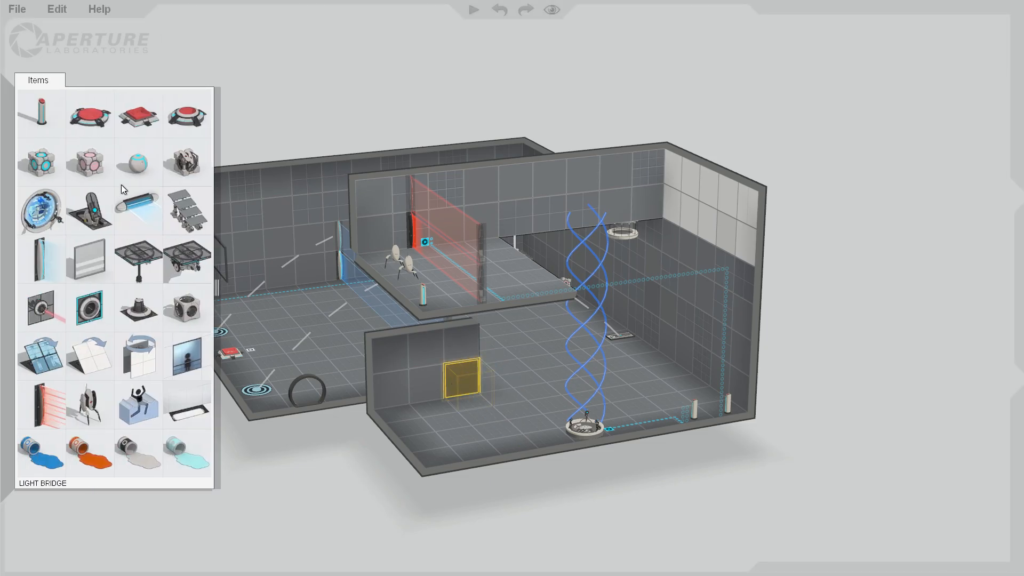
{"action": "left_click_drag", "start_coordinate": [42, 406], "coordinate": [488, 351]}
{"action": "left_click", "coordinate": [607, 459]}
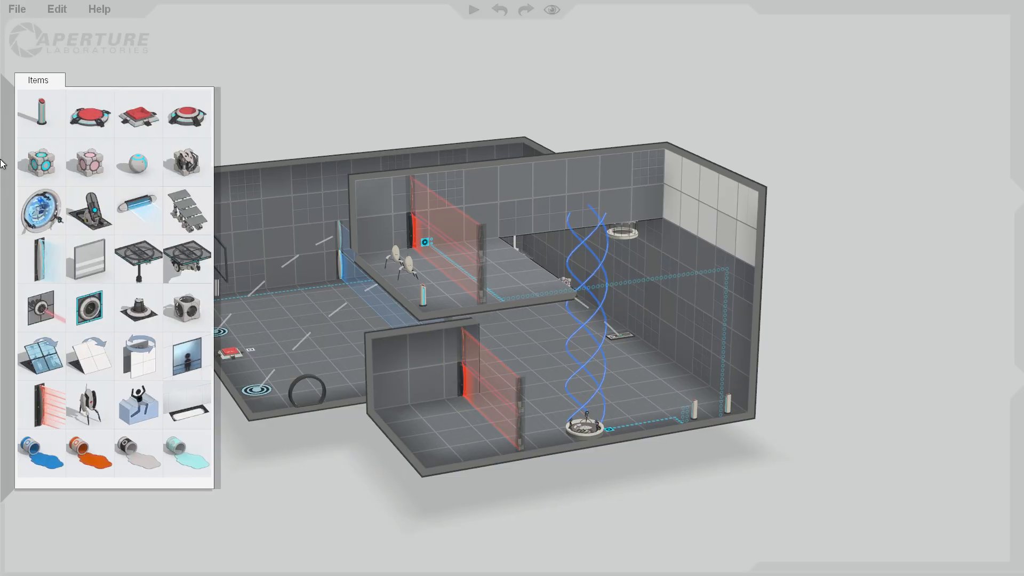
Raise the ceiling of the recess beneath the raised ledge by one tile, including the section beside its opening.
{"action": "left_click_drag", "start_coordinate": [747, 502], "coordinate": [685, 404]}
{"action": "right_click_drag", "start_coordinate": [685, 404], "coordinate": [811, 434]}
{"action": "right_click_drag", "start_coordinate": [571, 523], "coordinate": [586, 375]}
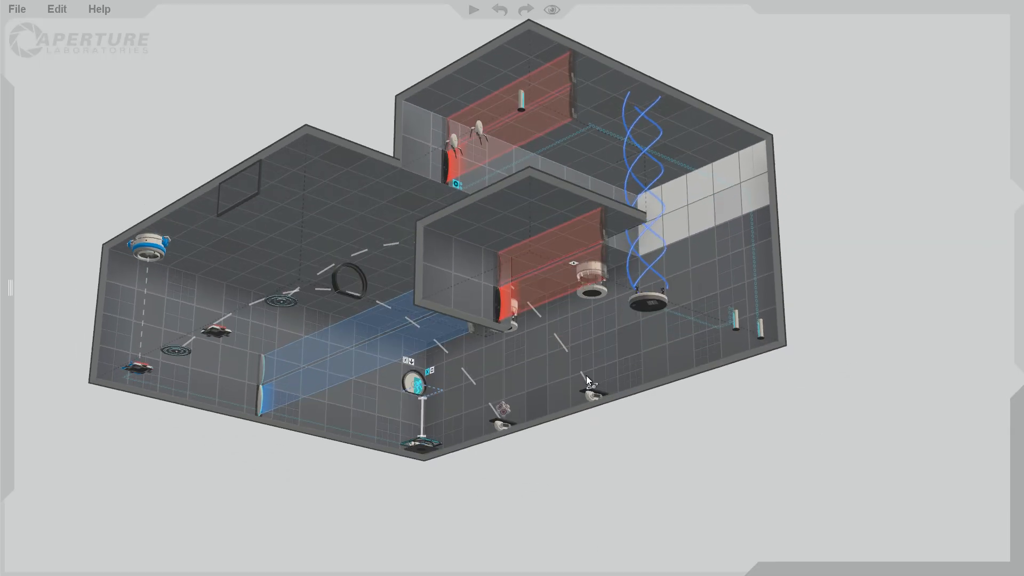
{"action": "left_click", "coordinate": [518, 182]}
{"action": "left_click_drag", "start_coordinate": [517, 181], "coordinate": [518, 136]}
{"action": "left_click", "coordinate": [866, 340]}
{"action": "right_click_drag", "start_coordinate": [866, 340], "coordinate": [426, 234]}
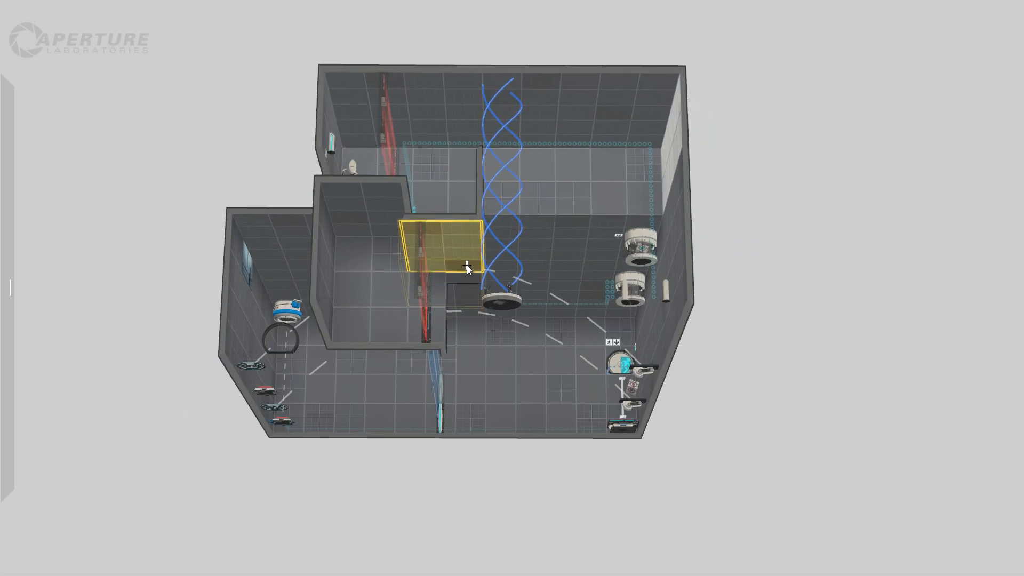
{"action": "left_click_drag", "start_coordinate": [450, 221], "coordinate": [450, 183]}
{"action": "left_click", "coordinate": [776, 310]}
{"action": "right_click_drag", "start_coordinate": [775, 311], "coordinate": [628, 522]}
{"action": "right_click_drag", "start_coordinate": [693, 439], "coordinate": [520, 472]}
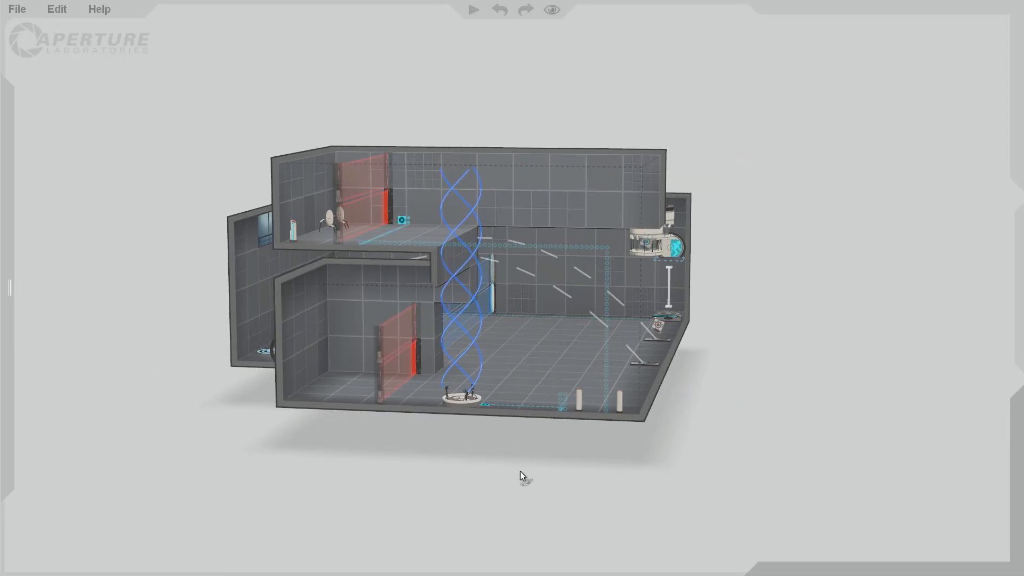
Place a faith plate on the recess floor behind the laser field and aim its landing target onto the main room's floor beyond it.
{"action": "mouse_move", "coordinate": [1, 235]}
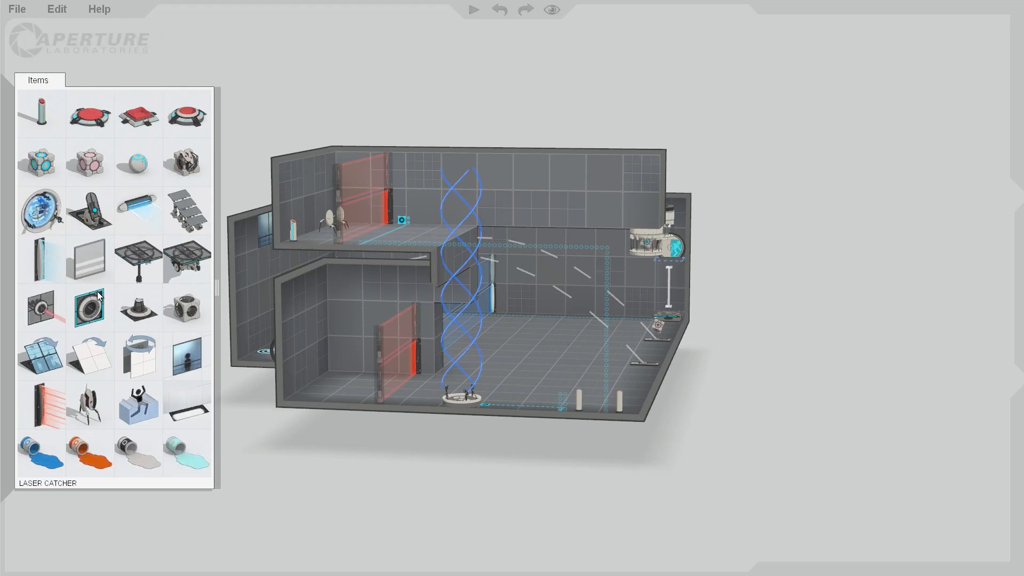
{"action": "left_click_drag", "start_coordinate": [109, 203], "coordinate": [400, 343]}
{"action": "left_click_drag", "start_coordinate": [520, 395], "coordinate": [318, 392]}
{"action": "right_click_drag", "start_coordinate": [321, 435], "coordinate": [398, 407]}
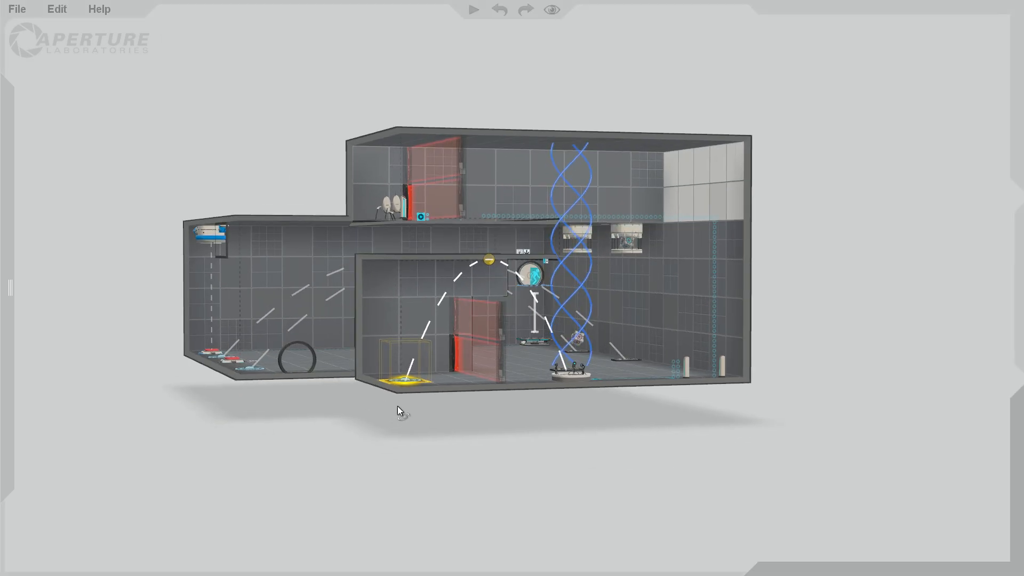
{"action": "left_click_drag", "start_coordinate": [398, 405], "coordinate": [387, 421]}
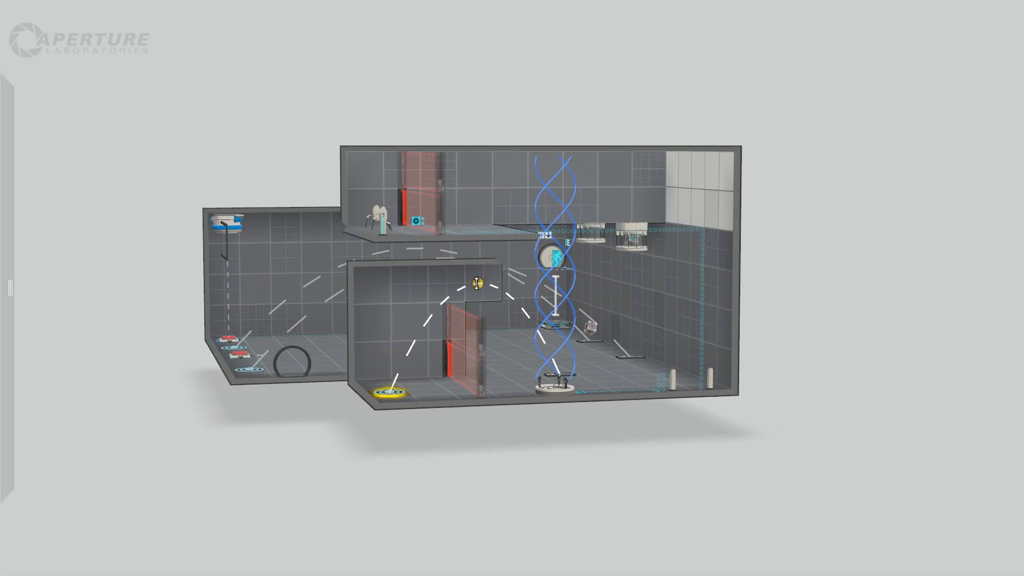
{"action": "right_click_drag", "start_coordinate": [541, 437], "coordinate": [732, 469]}
{"action": "left_click_drag", "start_coordinate": [731, 469], "coordinate": [513, 443]}
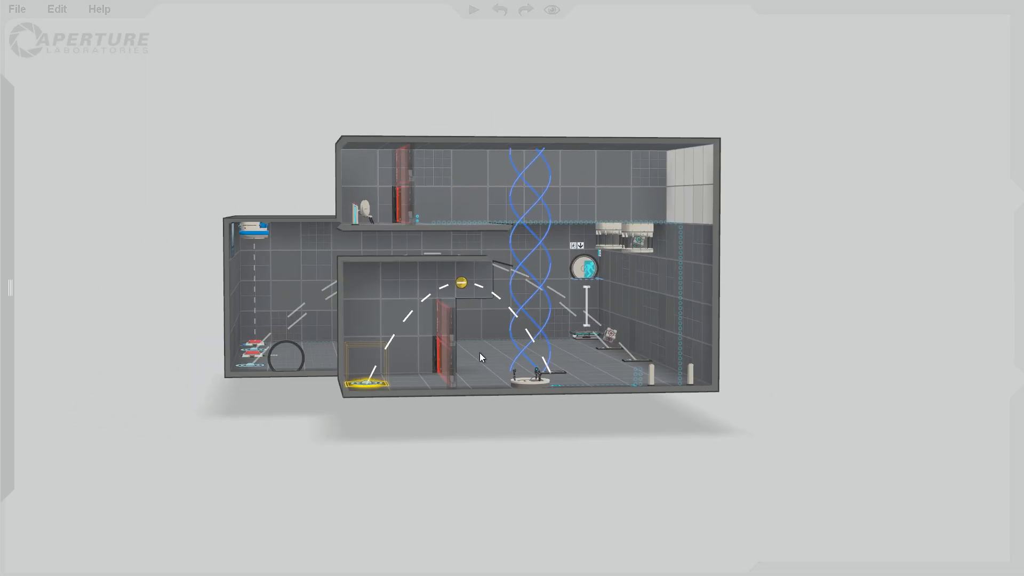
{"action": "left_click_drag", "start_coordinate": [480, 354], "coordinate": [451, 322]}
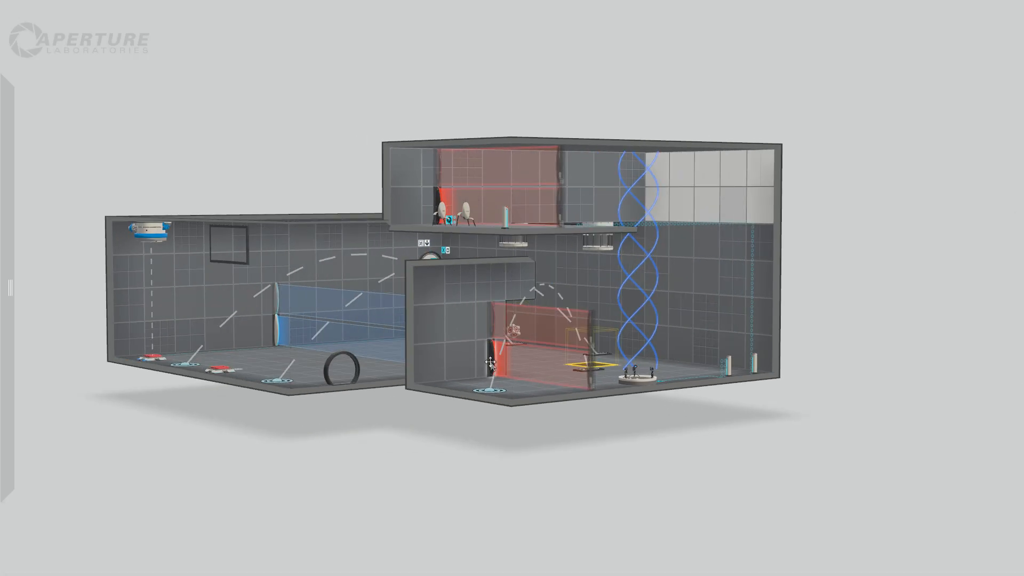
Reduce the laser field across the recess opening to one tile high, beneath the faith plate's arc.
{"action": "left_click", "coordinate": [511, 313]}
{"action": "left_click_drag", "start_coordinate": [542, 309], "coordinate": [541, 348]}
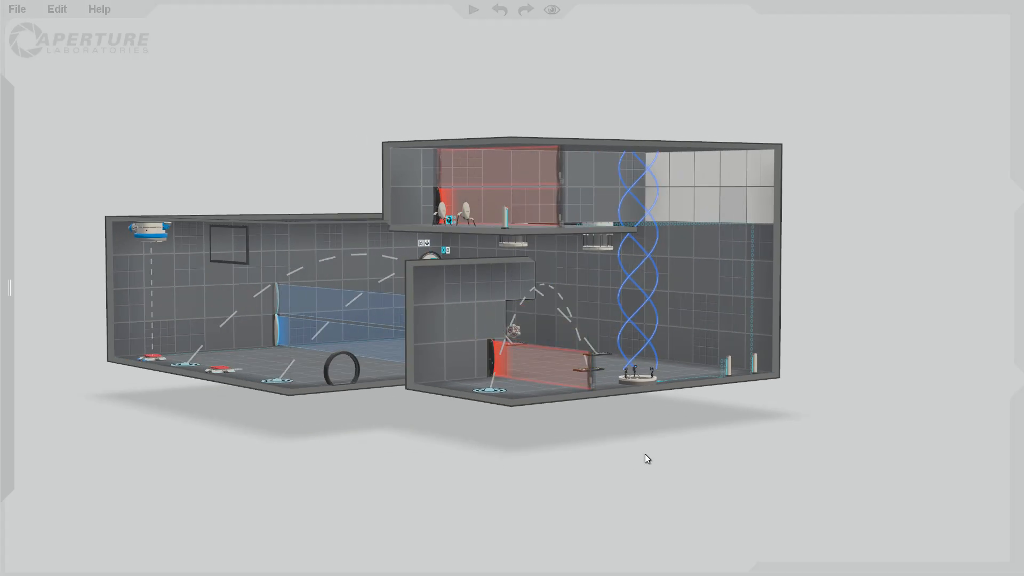
{"action": "left_click_drag", "start_coordinate": [645, 460], "coordinate": [456, 274]}
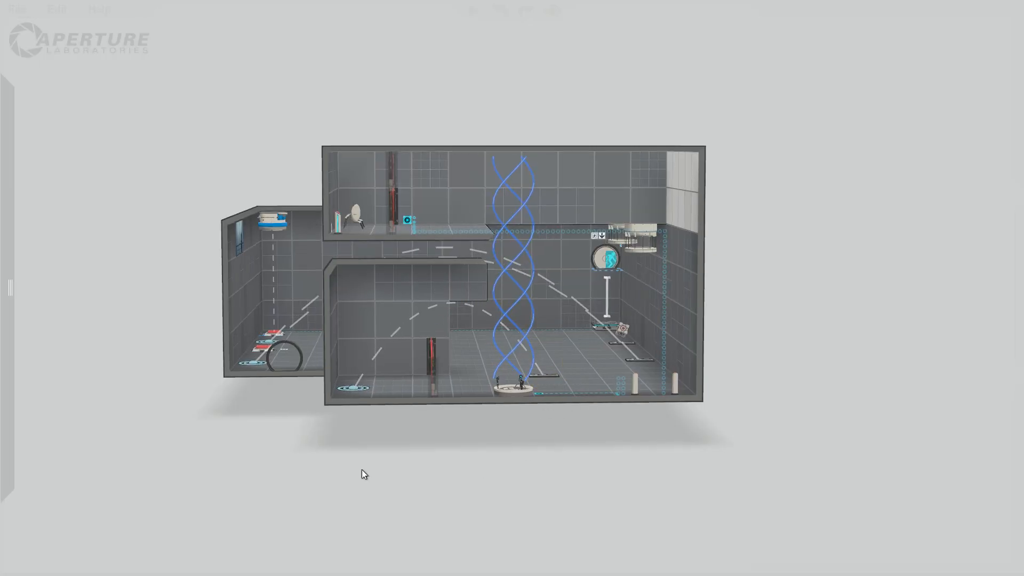
{"action": "right_click_drag", "start_coordinate": [362, 474], "coordinate": [507, 514]}
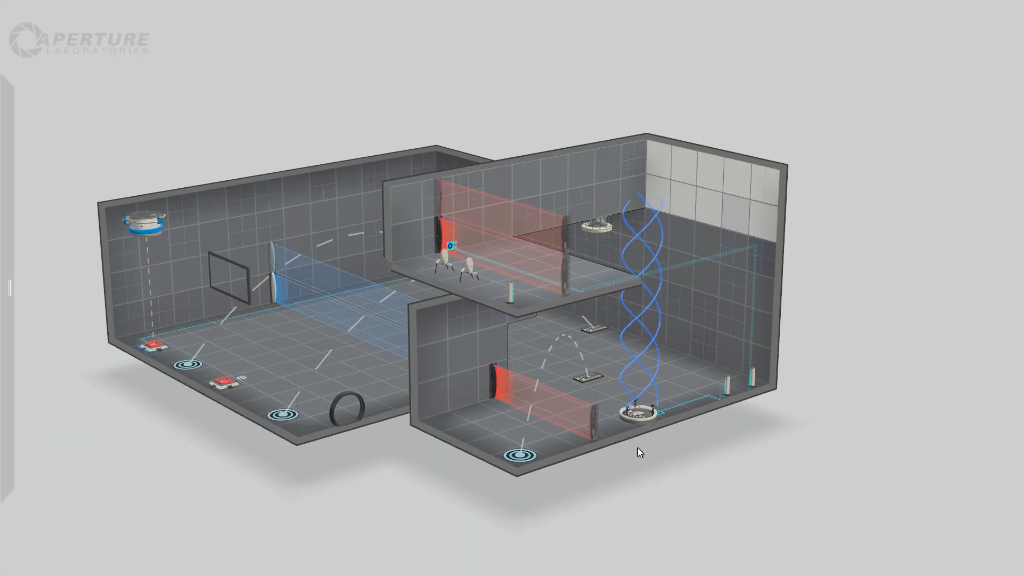
{"action": "mouse_move", "coordinate": [131, 188]}
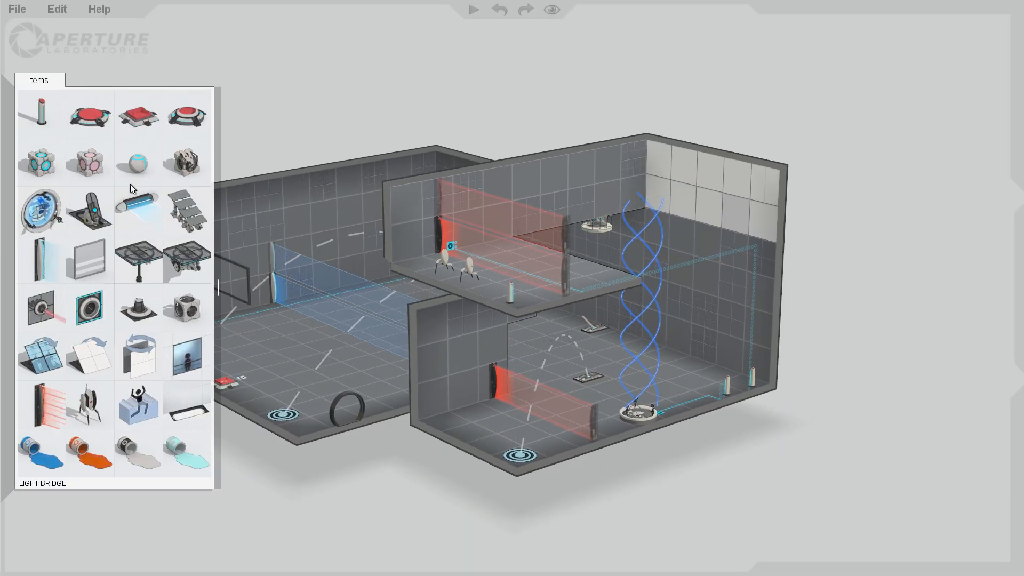
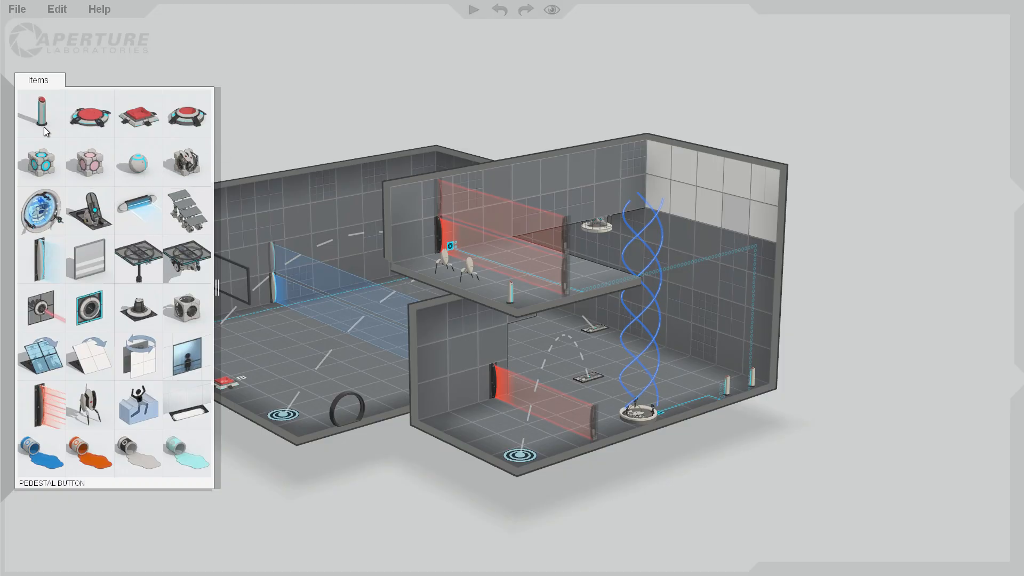
Place a laser reflection cube with its dropper on the recess floor behind the laser field.
{"action": "left_click_drag", "start_coordinate": [187, 308], "coordinate": [465, 433]}
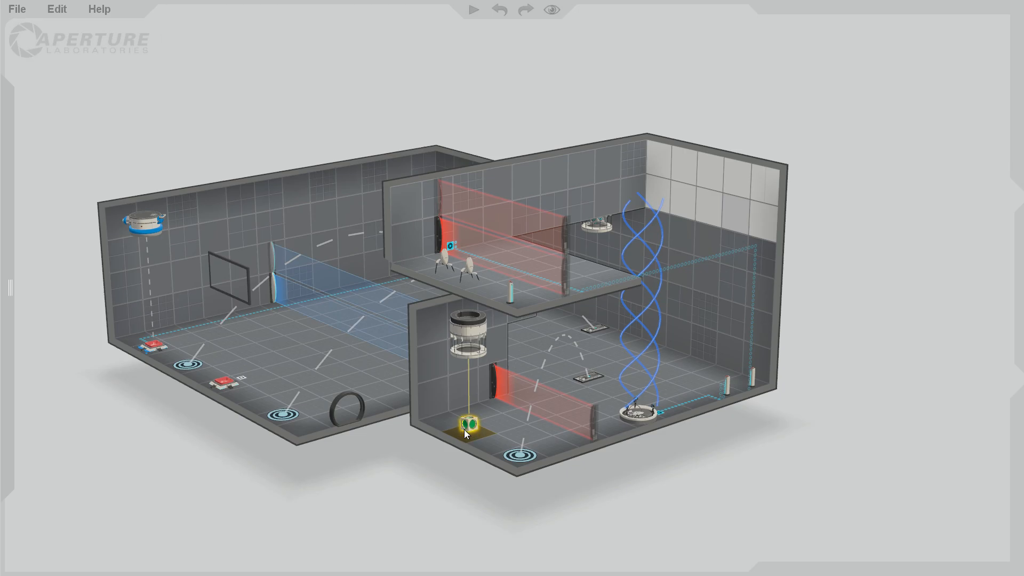
{"action": "right_click", "coordinate": [470, 336]}
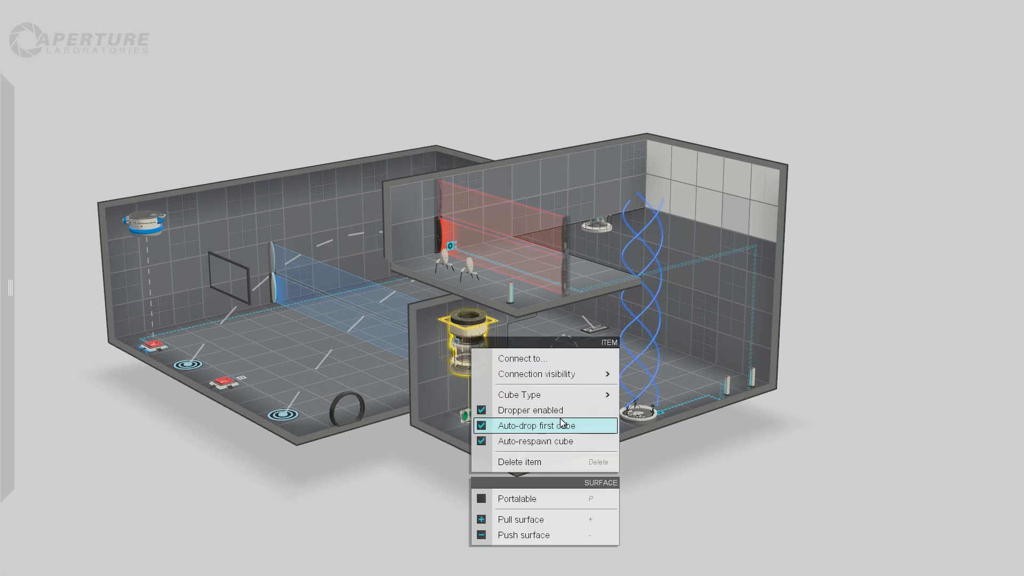
{"action": "left_click", "coordinate": [756, 468]}
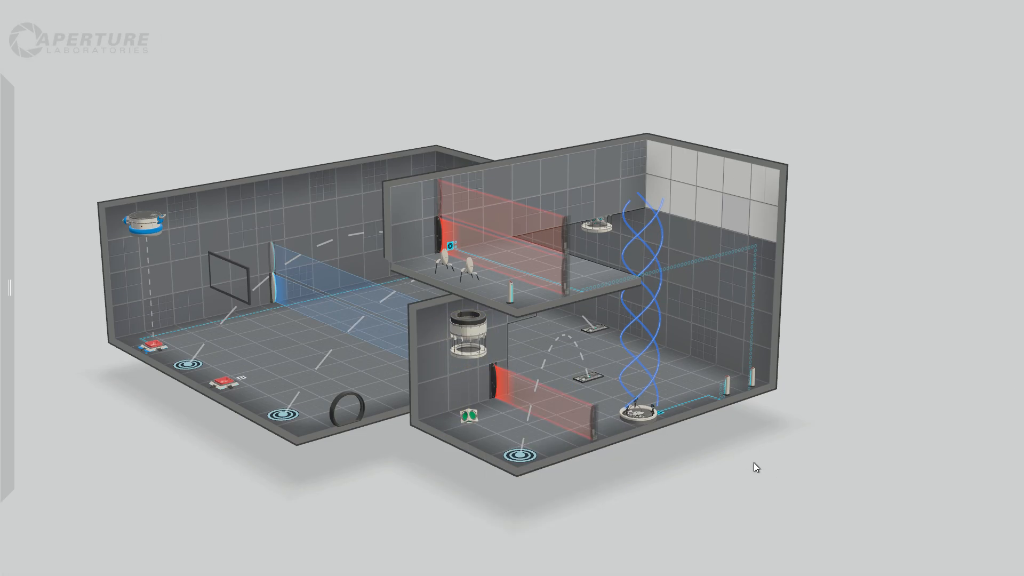
Place a laser emitter on the main room's far wall, aimed over the floor into the recess beneath the raised ledge.
{"action": "mouse_move", "coordinate": [2, 134]}
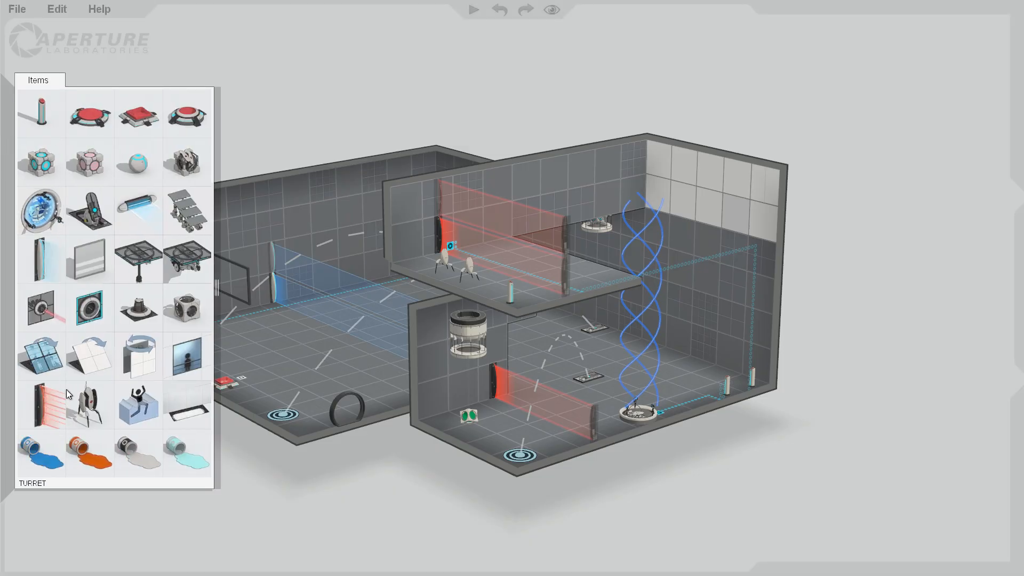
{"action": "left_click_drag", "start_coordinate": [50, 311], "coordinate": [729, 354]}
{"action": "right_click_drag", "start_coordinate": [718, 480], "coordinate": [608, 421]}
{"action": "left_click_drag", "start_coordinate": [674, 308], "coordinate": [643, 308]}
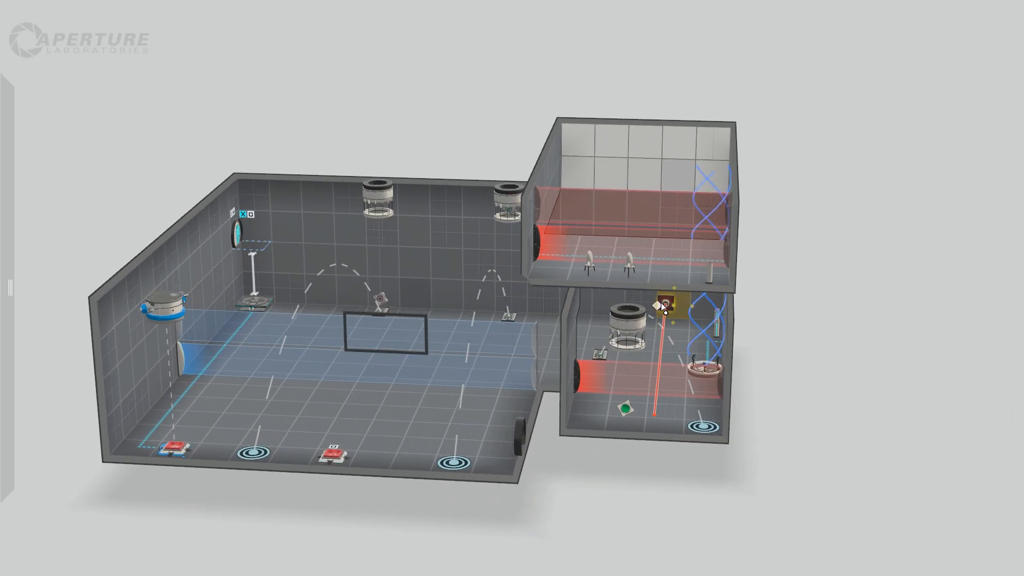
Move the faith plate's landing target to the opposite side of the recess and shift the plate one tile sideways.
{"action": "left_click_drag", "start_coordinate": [693, 431], "coordinate": [575, 428]}
{"action": "left_click", "coordinate": [783, 471]}
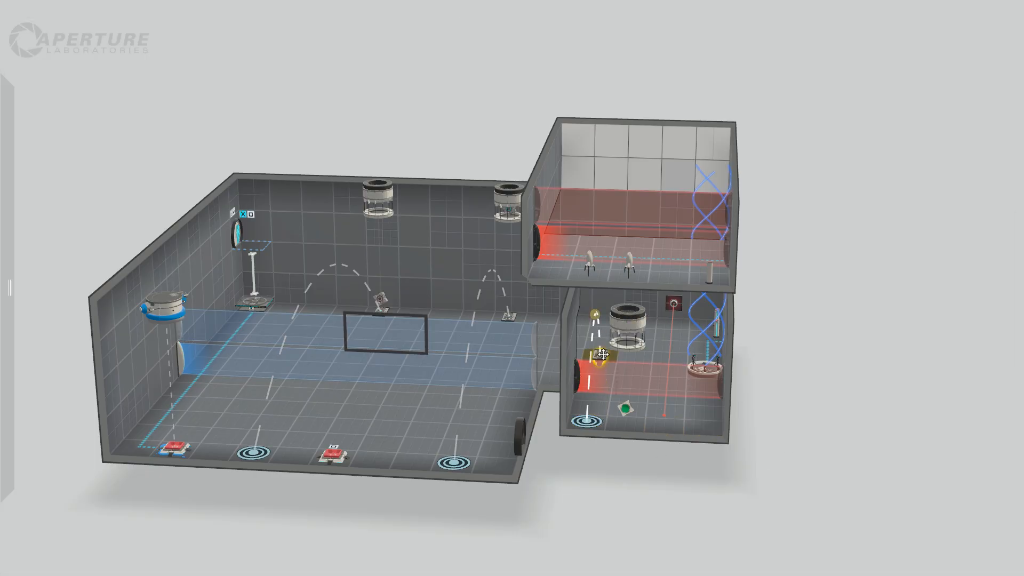
{"action": "left_click_drag", "start_coordinate": [768, 386], "coordinate": [655, 368]}
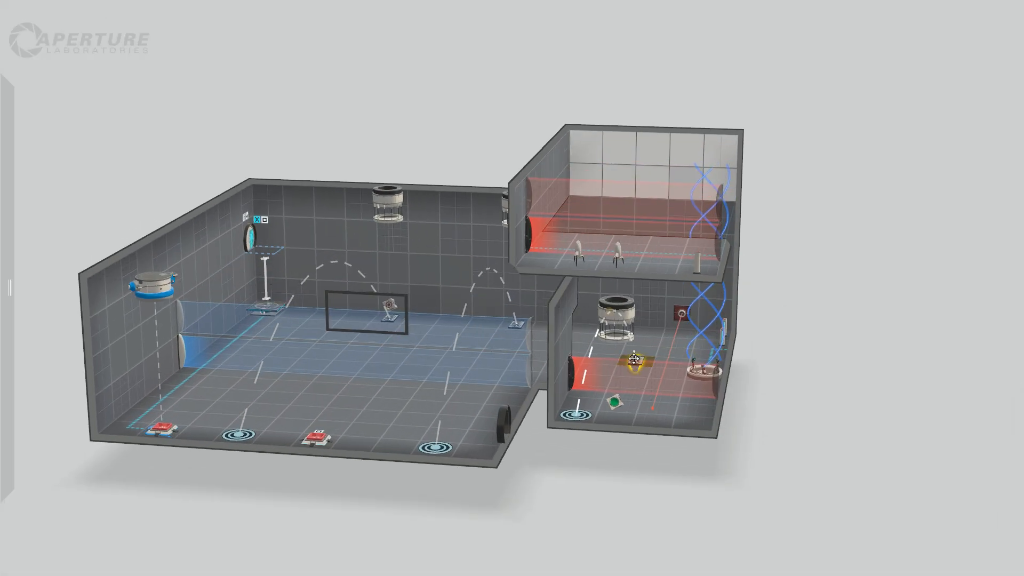
{"action": "left_click_drag", "start_coordinate": [825, 395], "coordinate": [561, 347]}
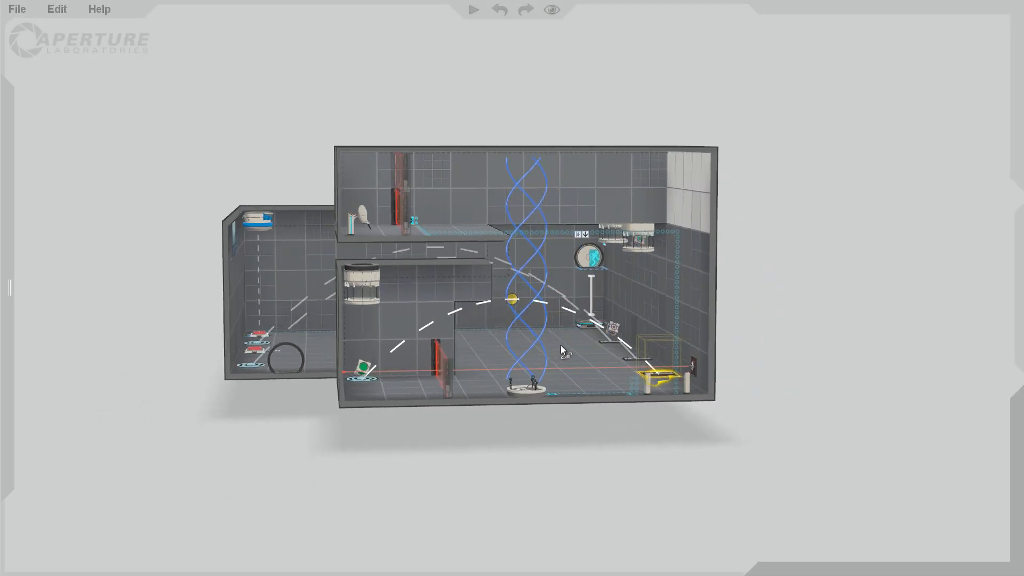
{"action": "left_click_drag", "start_coordinate": [417, 444], "coordinate": [546, 314]}
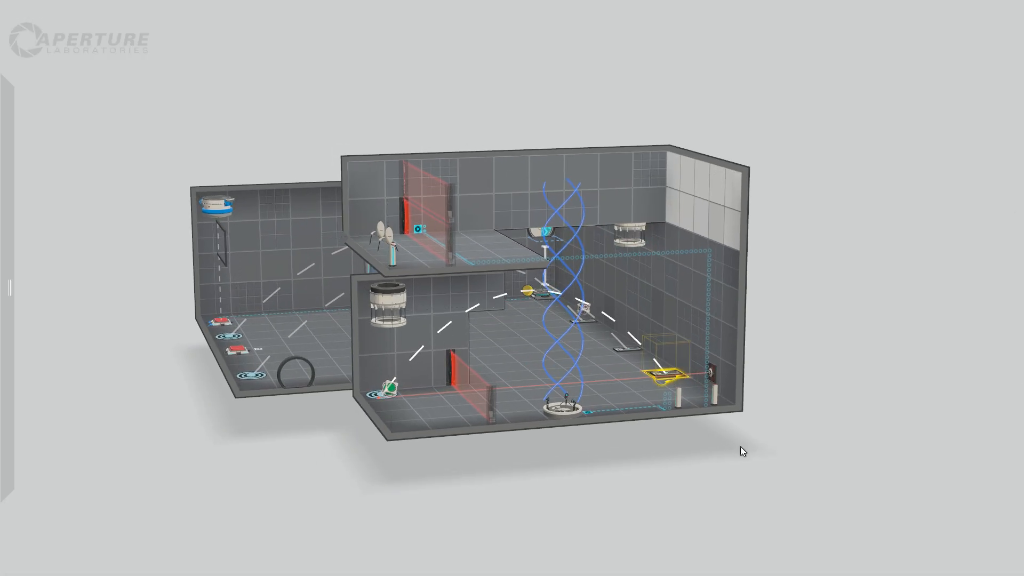
{"action": "left_click_drag", "start_coordinate": [740, 446], "coordinate": [725, 486]}
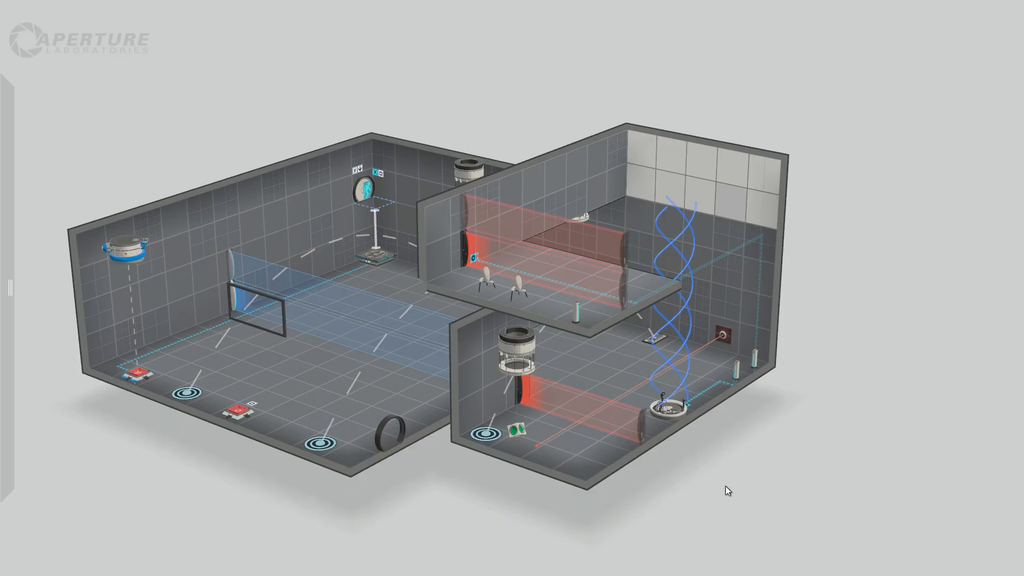
Place a flip panel low on the recess's side wall, between the laser field and the landing target.
{"action": "left_click_drag", "start_coordinate": [783, 353], "coordinate": [677, 341]}
{"action": "mouse_move", "coordinate": [1, 299]}
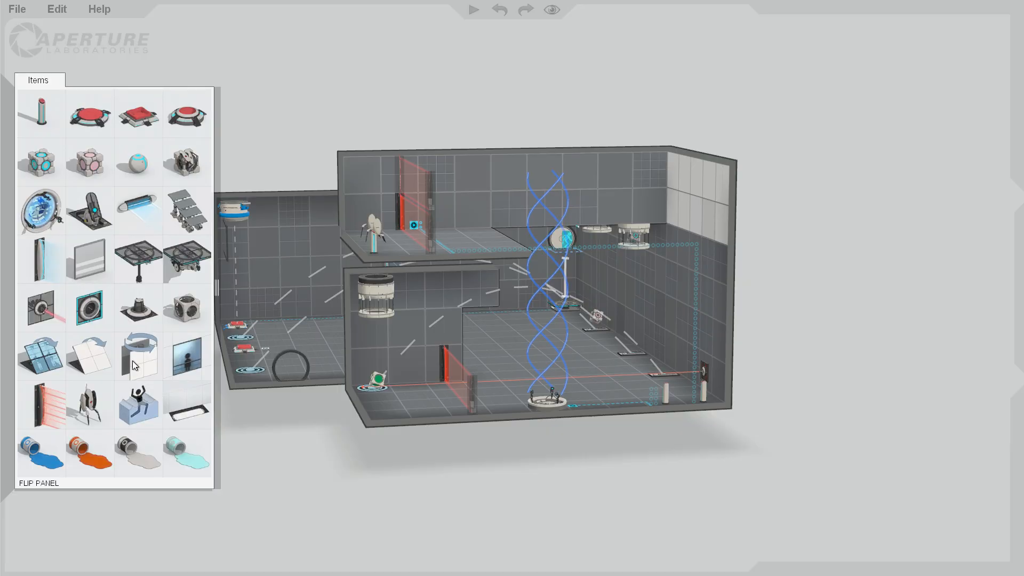
{"action": "left_click_drag", "start_coordinate": [133, 361], "coordinate": [402, 353]}
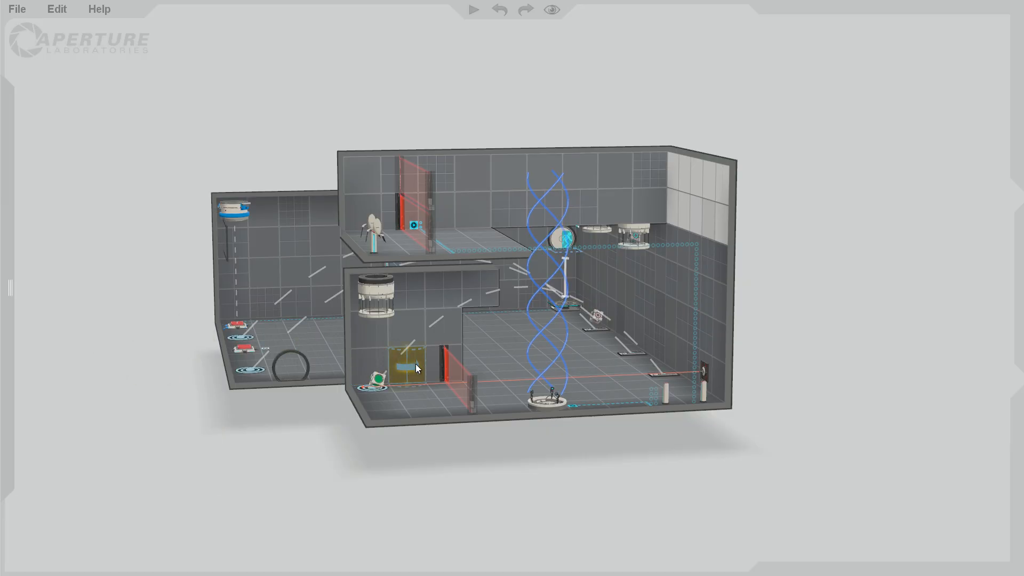
{"action": "left_click", "coordinate": [552, 476]}
Place a pedestal button on the main room floor next to the faith plate and connect it to the flip panel.
{"action": "left_click_drag", "start_coordinate": [701, 433], "coordinate": [694, 441]}
{"action": "right_click_drag", "start_coordinate": [695, 440], "coordinate": [607, 485]}
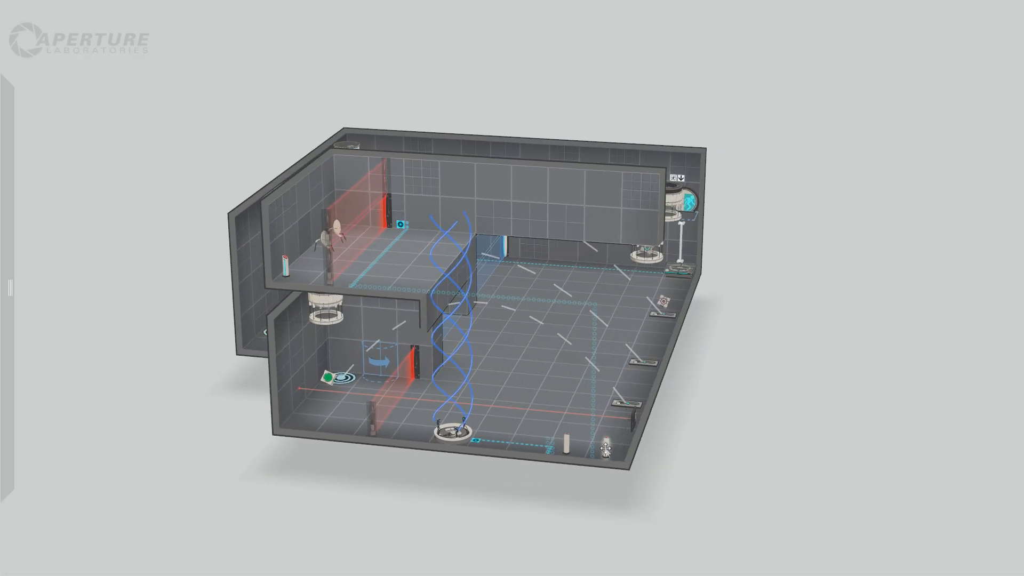
{"action": "right_click_drag", "start_coordinate": [606, 449], "coordinate": [417, 462]}
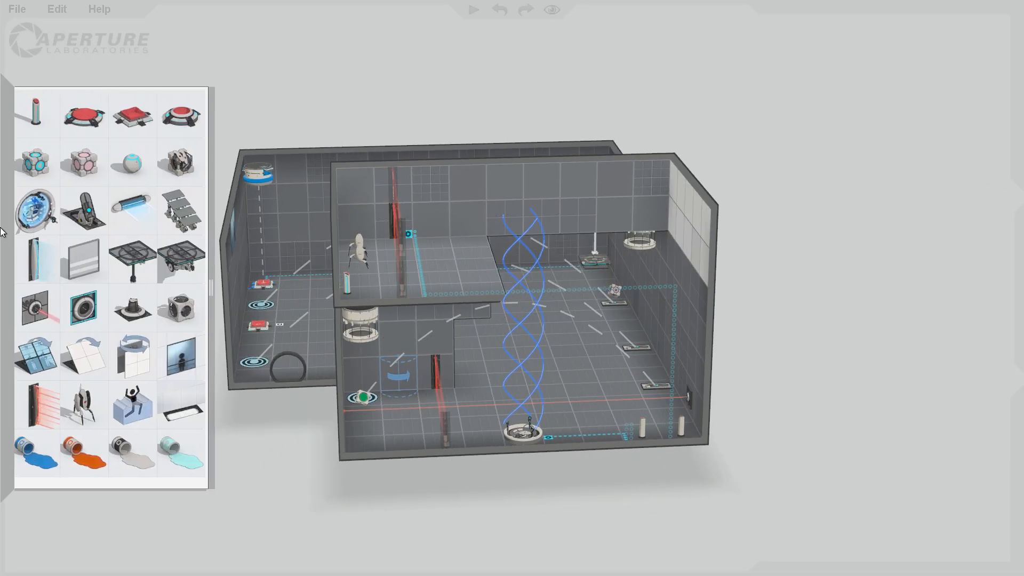
{"action": "left_click_drag", "start_coordinate": [39, 122], "coordinate": [656, 407]}
{"action": "right_click", "coordinate": [647, 372]}
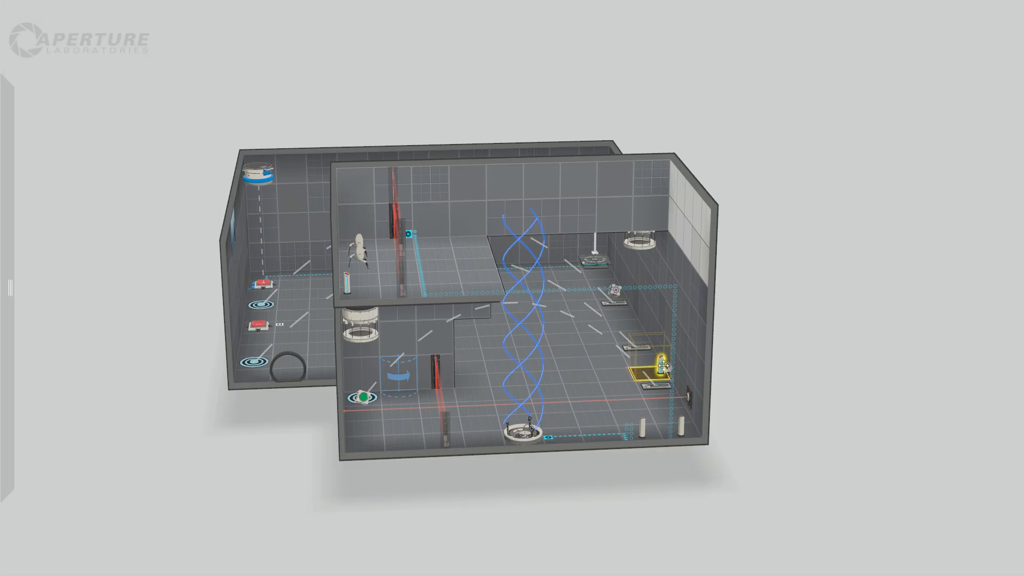
{"action": "left_click", "coordinate": [704, 384]}
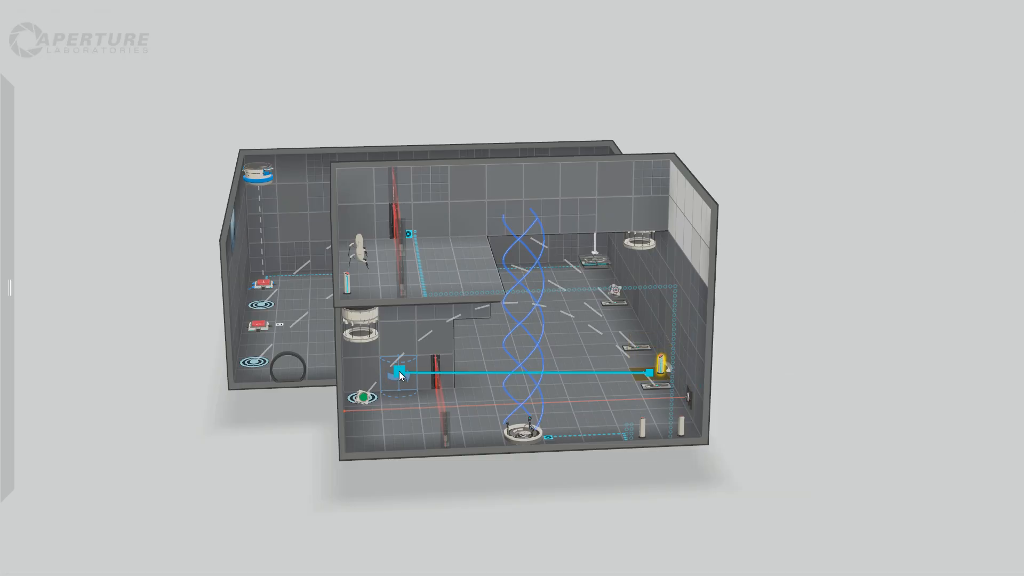
{"action": "left_click", "coordinate": [400, 372]}
{"action": "left_click", "coordinate": [769, 382]}
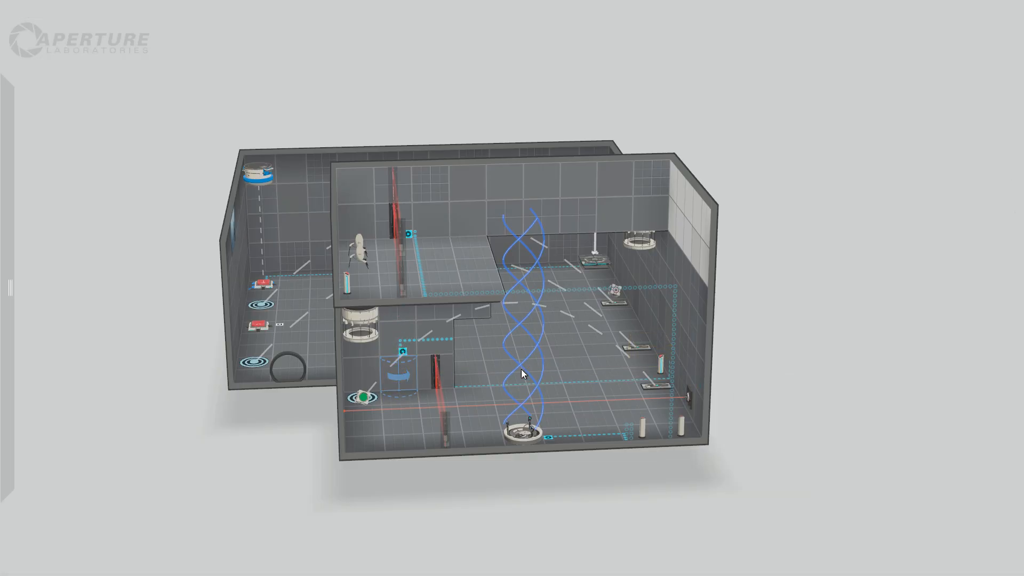
Set the new pedestal button's connection visibility to Signage and lower its timer setting.
{"action": "right_click_drag", "start_coordinate": [708, 384], "coordinate": [535, 491]}
{"action": "right_click", "coordinate": [664, 354]}
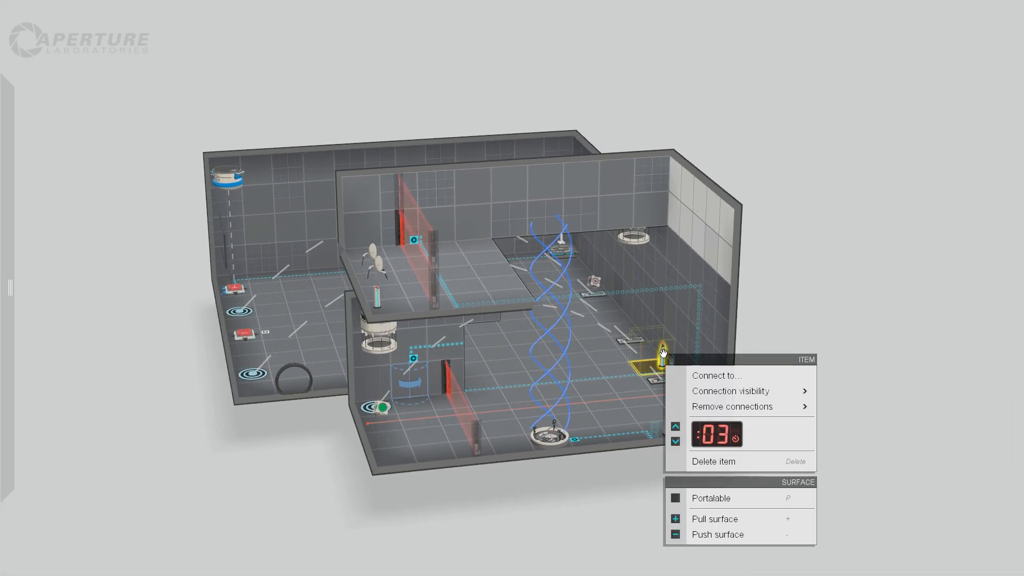
{"action": "mouse_move", "coordinate": [800, 390]}
{"action": "left_click", "coordinate": [852, 411]}
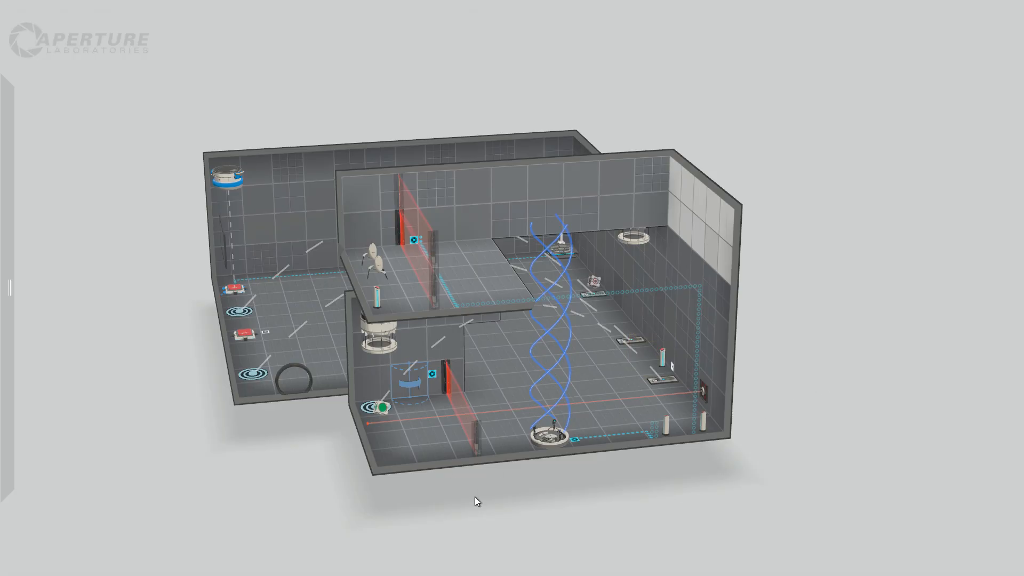
{"action": "right_click", "coordinate": [661, 354]}
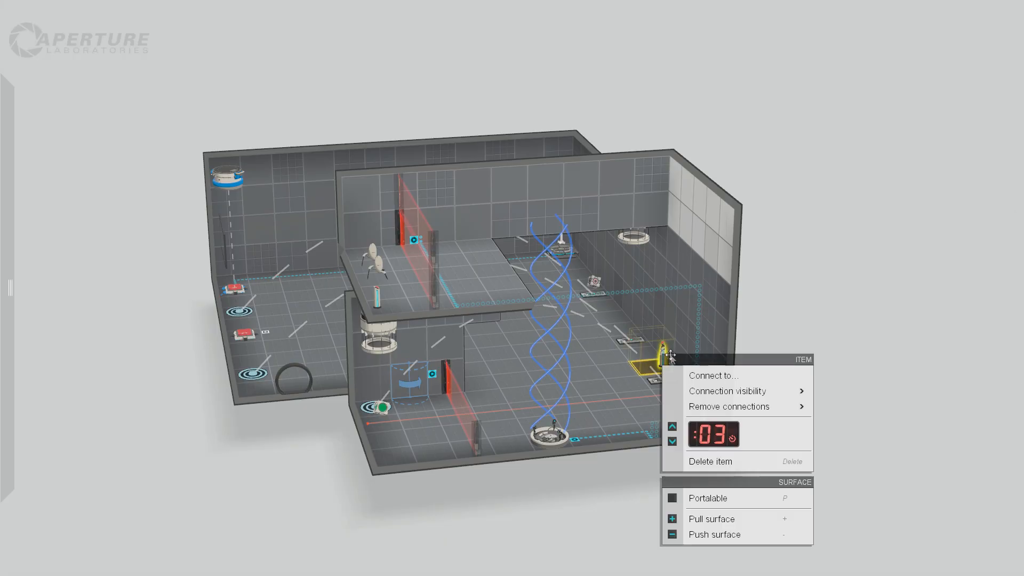
{"action": "left_click", "coordinate": [673, 441]}
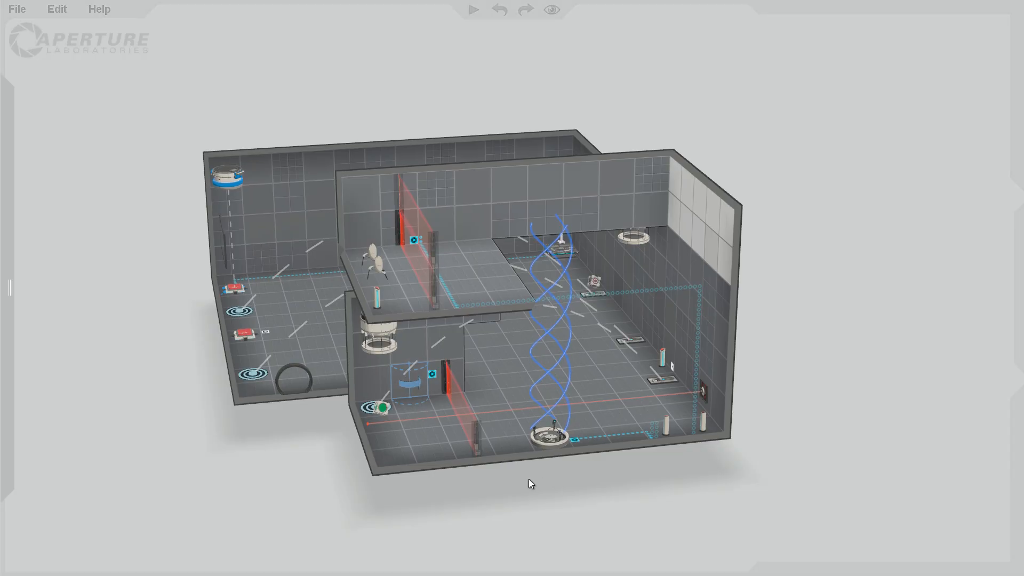
Add a second piston platform on the floor directly beside the one beneath the wall door.
{"action": "left_click_drag", "start_coordinate": [278, 454], "coordinate": [734, 226]}
{"action": "left_click_drag", "start_coordinate": [647, 265], "coordinate": [683, 516]}
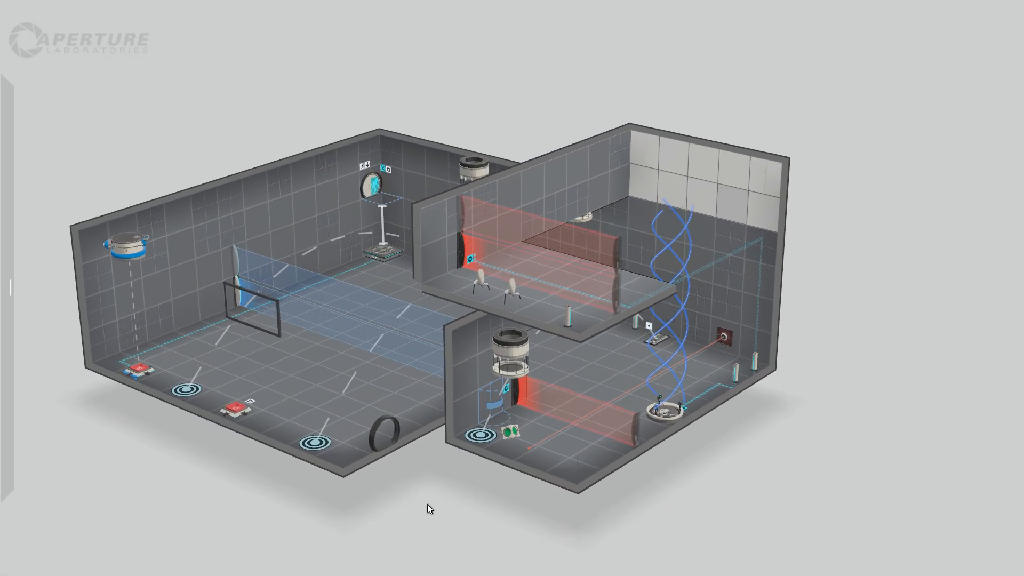
{"action": "left_click_drag", "start_coordinate": [427, 504], "coordinate": [584, 521]}
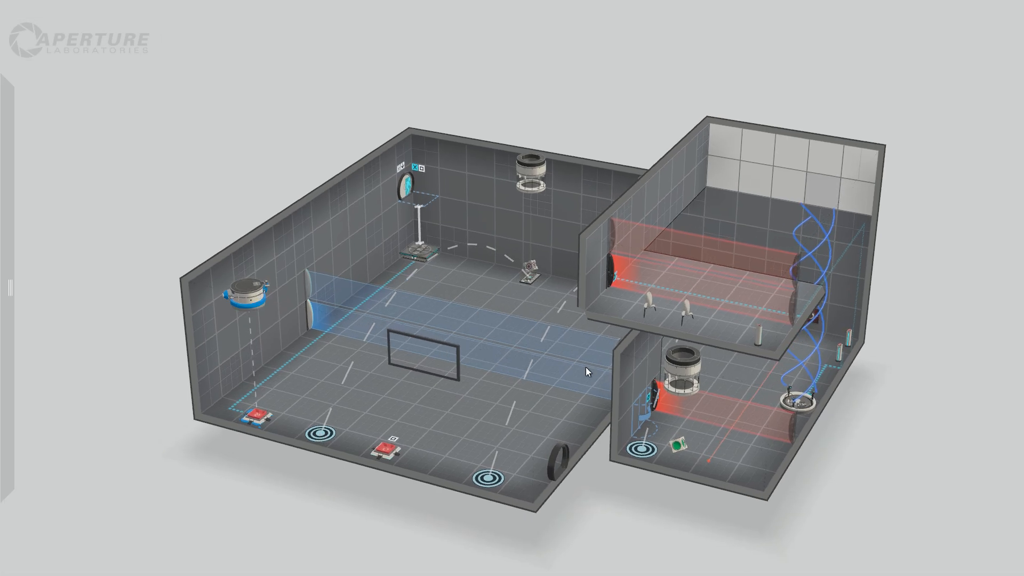
{"action": "left_click_drag", "start_coordinate": [667, 505], "coordinate": [645, 502]}
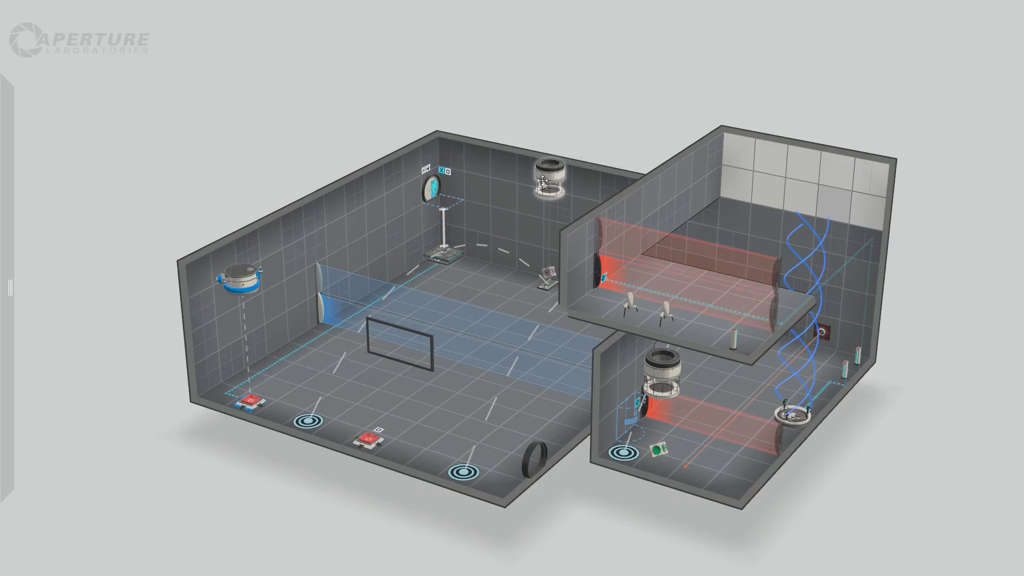
{"action": "scroll", "coordinate": [455, 175], "scroll_direction": "up", "scroll_amount": 3}
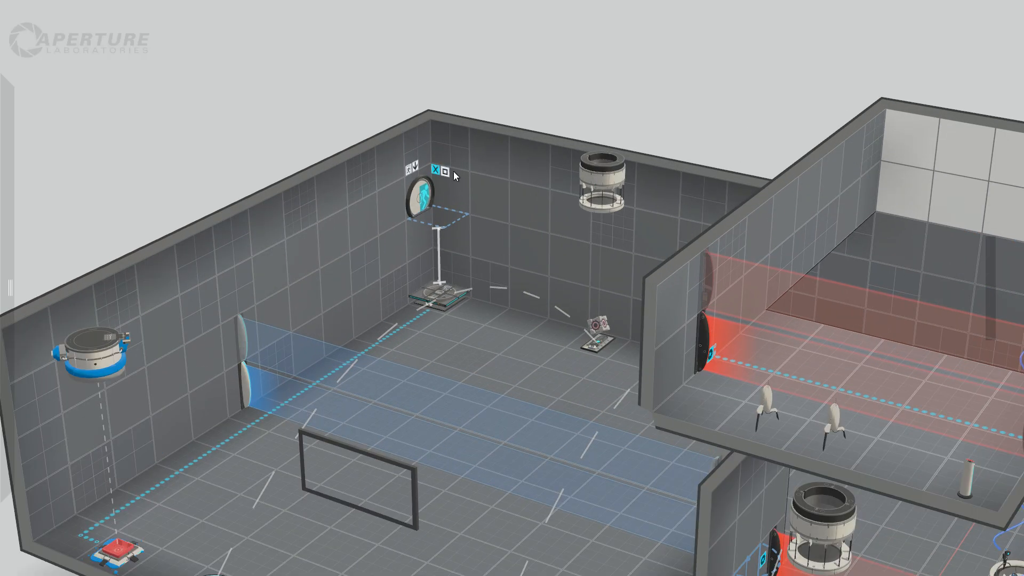
{"action": "scroll", "coordinate": [454, 174], "scroll_direction": "down", "scroll_amount": 2}
{"action": "mouse_move", "coordinate": [23, 155]}
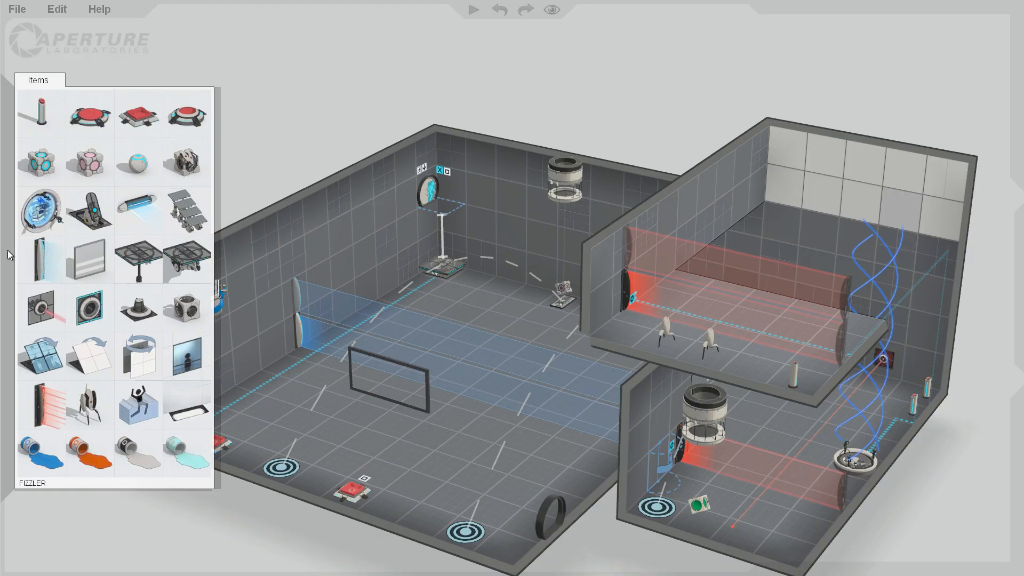
{"action": "left_click_drag", "start_coordinate": [140, 267], "coordinate": [415, 282]}
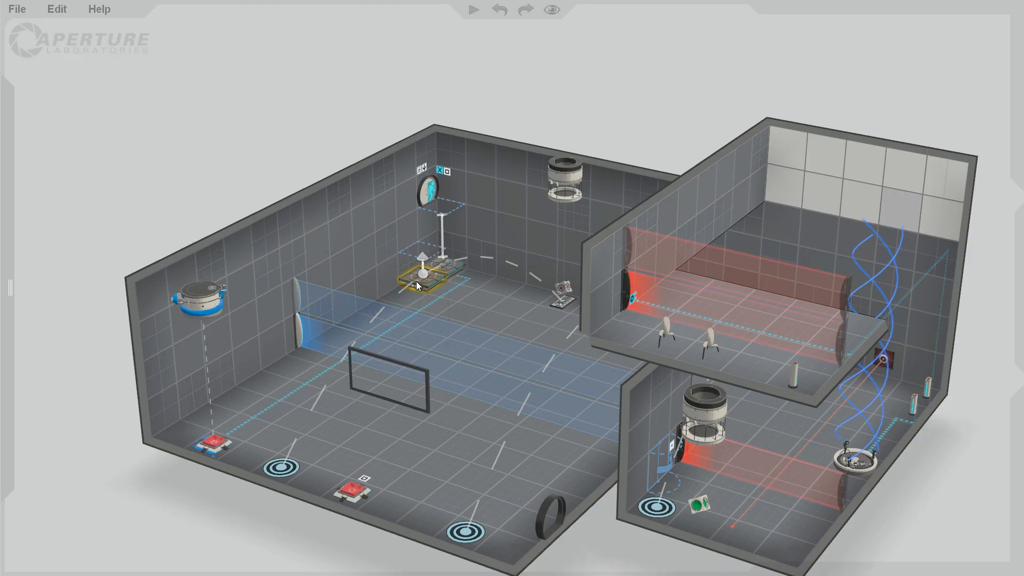
Raise the start position of the original piston platform beneath the door to the door's level.
{"action": "left_click", "coordinate": [453, 262]}
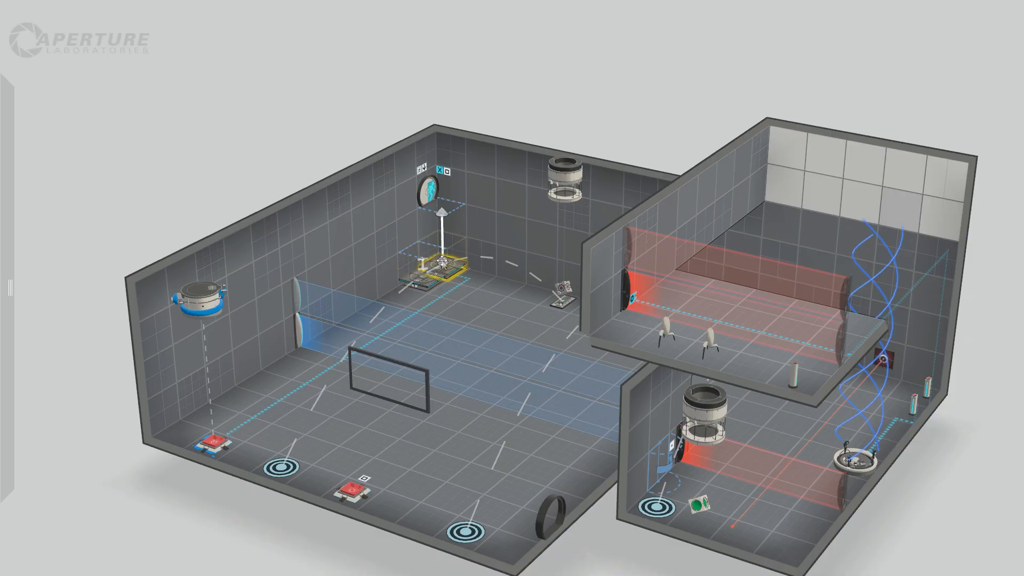
{"action": "left_click_drag", "start_coordinate": [441, 261], "coordinate": [442, 206]}
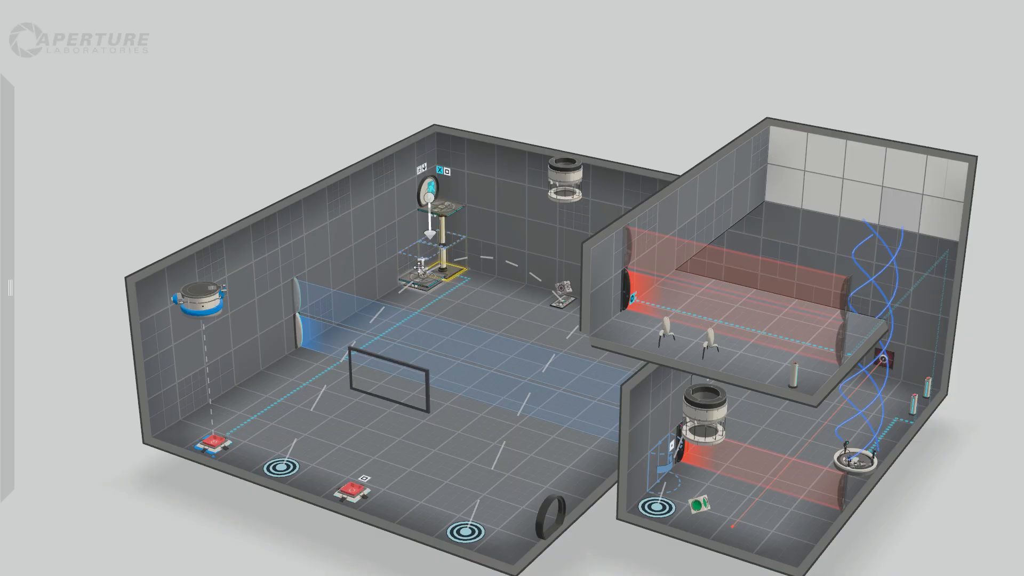
{"action": "left_click", "coordinate": [423, 271]}
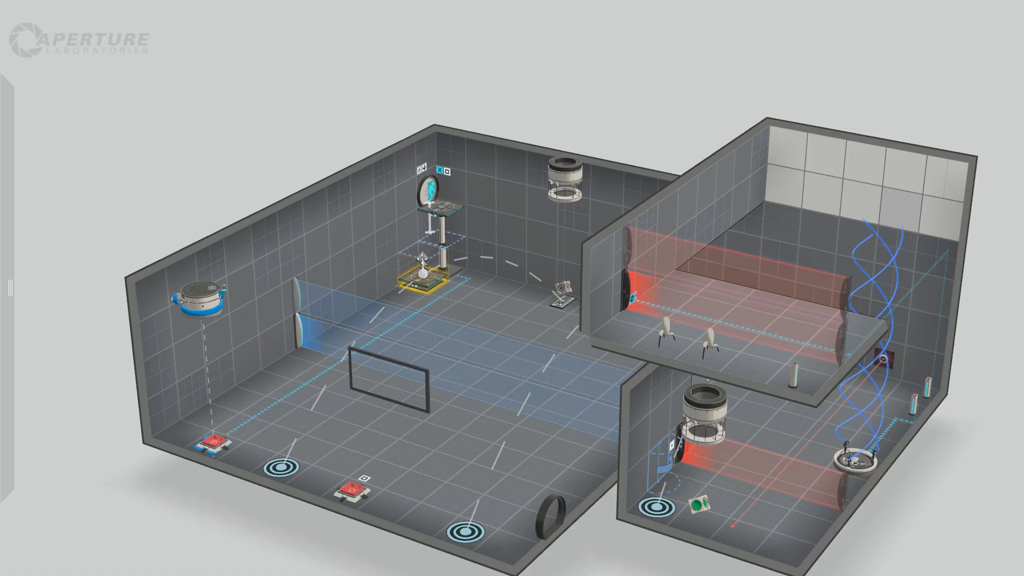
Disconnect the floor button under the blue gel dropper from the original piston platform and connect it to the new one.
{"action": "left_click", "coordinate": [218, 440]}
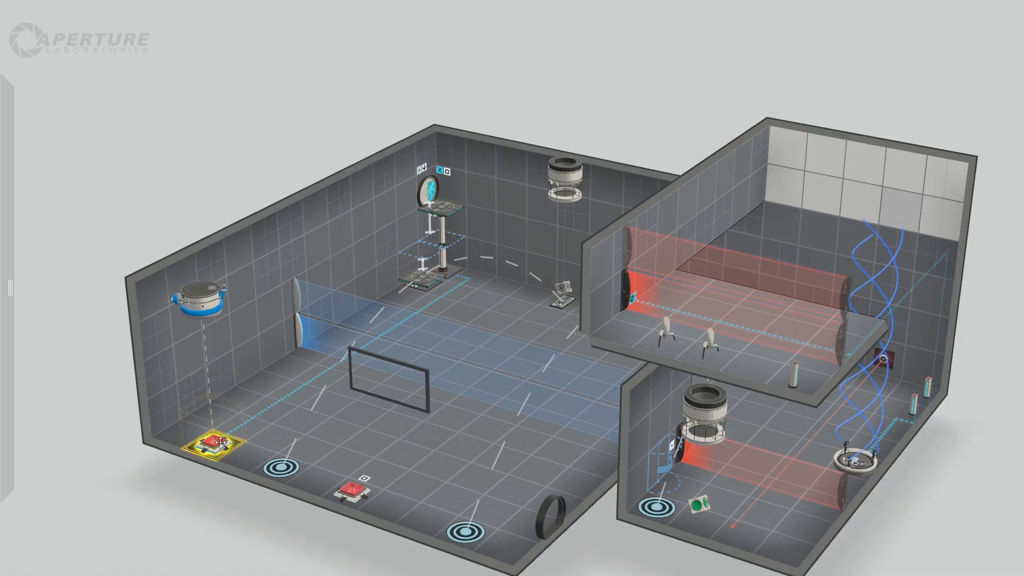
{"action": "right_click", "coordinate": [220, 442]}
{"action": "mouse_move", "coordinate": [330, 305]}
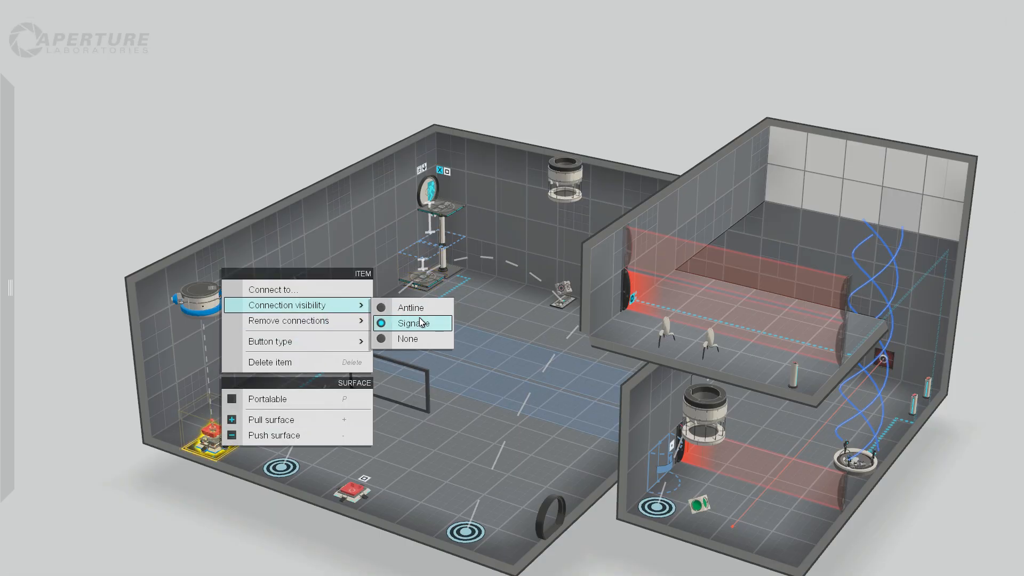
{"action": "mouse_move", "coordinate": [299, 320]}
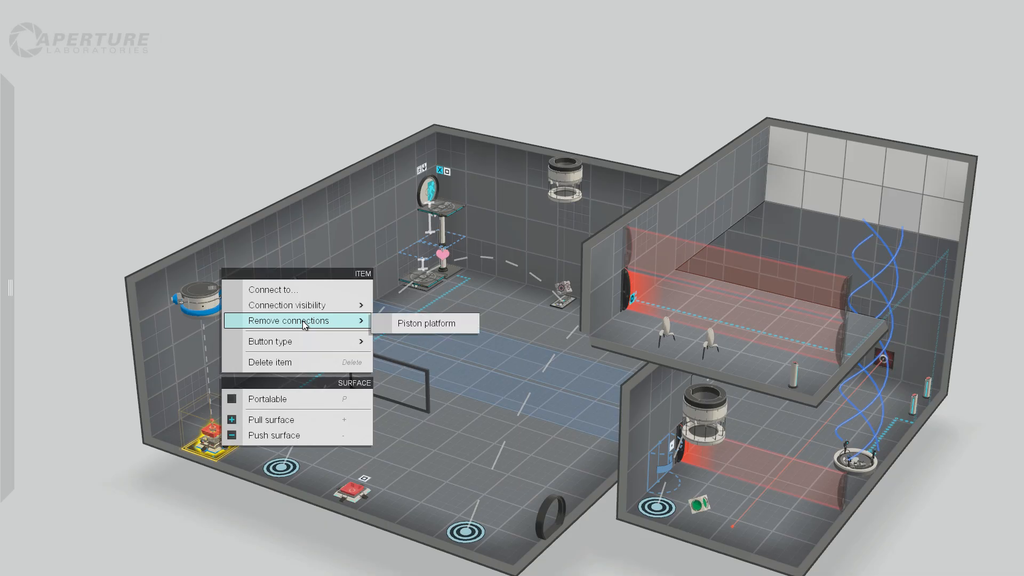
{"action": "left_click", "coordinate": [421, 322]}
{"action": "right_click", "coordinate": [216, 444]}
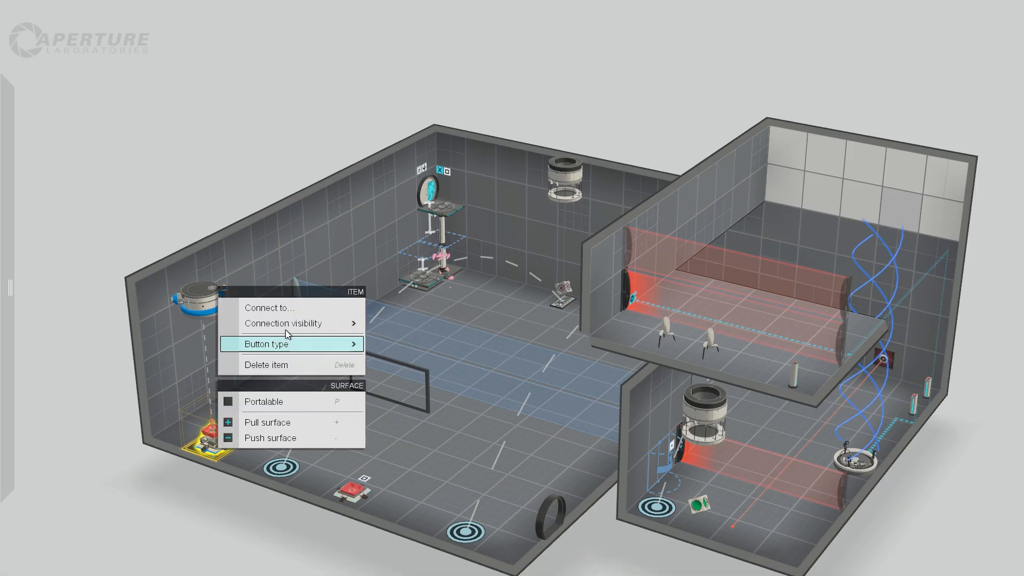
{"action": "left_click", "coordinate": [292, 306]}
{"action": "left_click", "coordinate": [427, 287]}
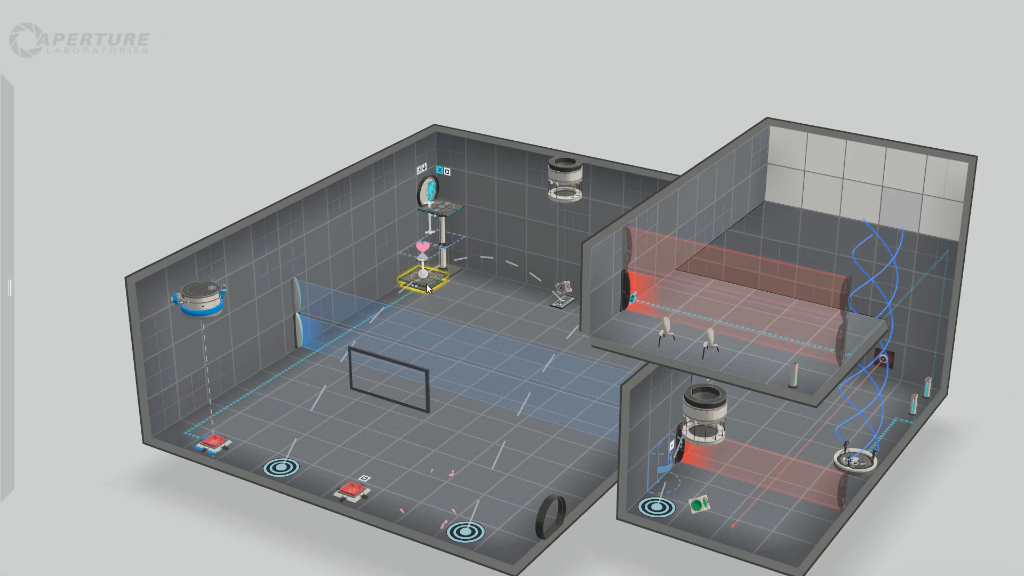
Delete the piston platform raised to the door's level and pull up the two floor tiles there as a ledge at door height.
{"action": "left_click", "coordinate": [257, 158]}
{"action": "mouse_move", "coordinate": [2, 237]}
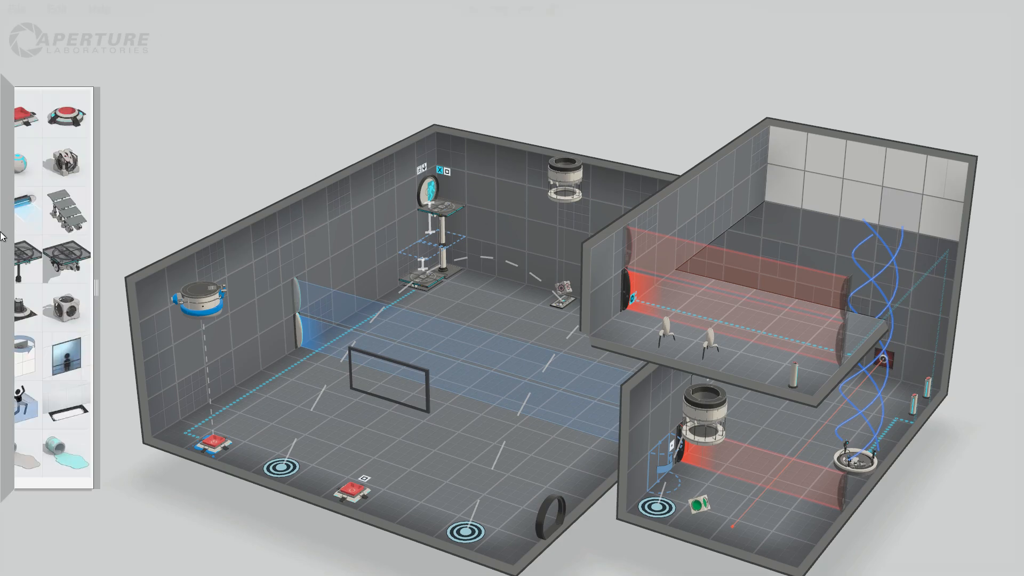
{"action": "scroll", "coordinate": [330, 179], "scroll_direction": "up", "scroll_amount": 3}
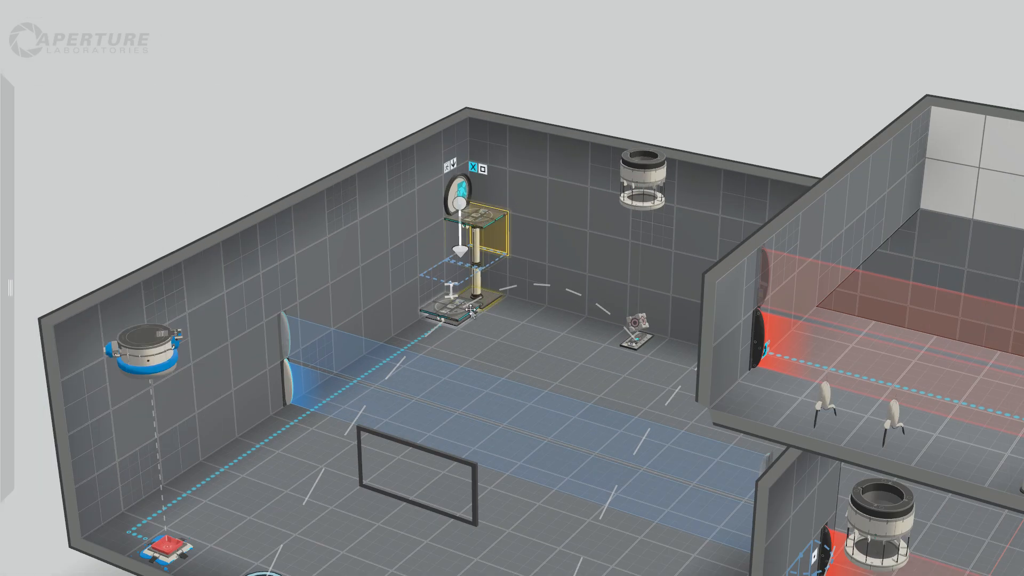
{"action": "left_click", "coordinate": [492, 304]}
{"action": "key", "text": "Delete"}
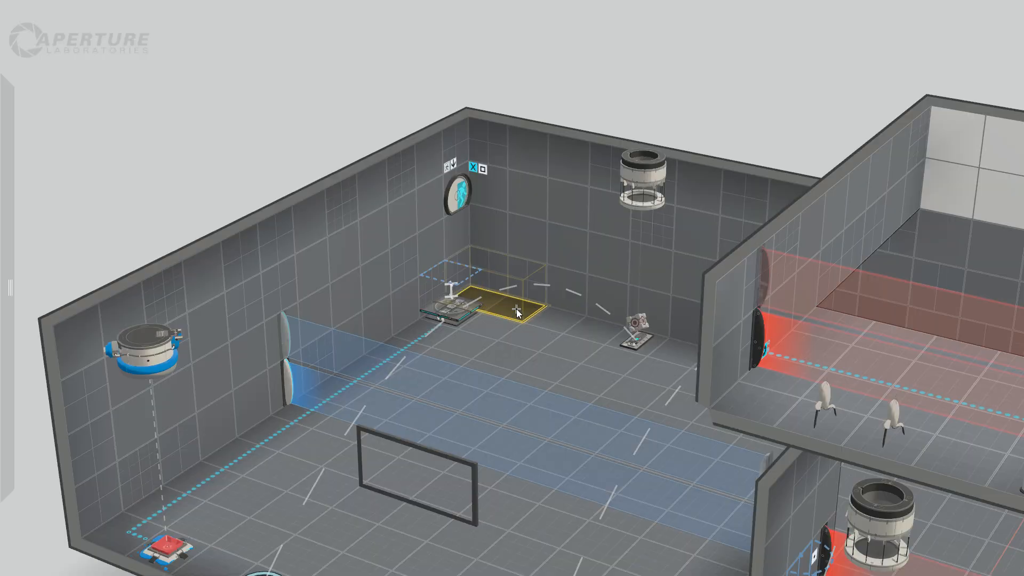
{"action": "left_click_drag", "start_coordinate": [494, 303], "coordinate": [516, 226]}
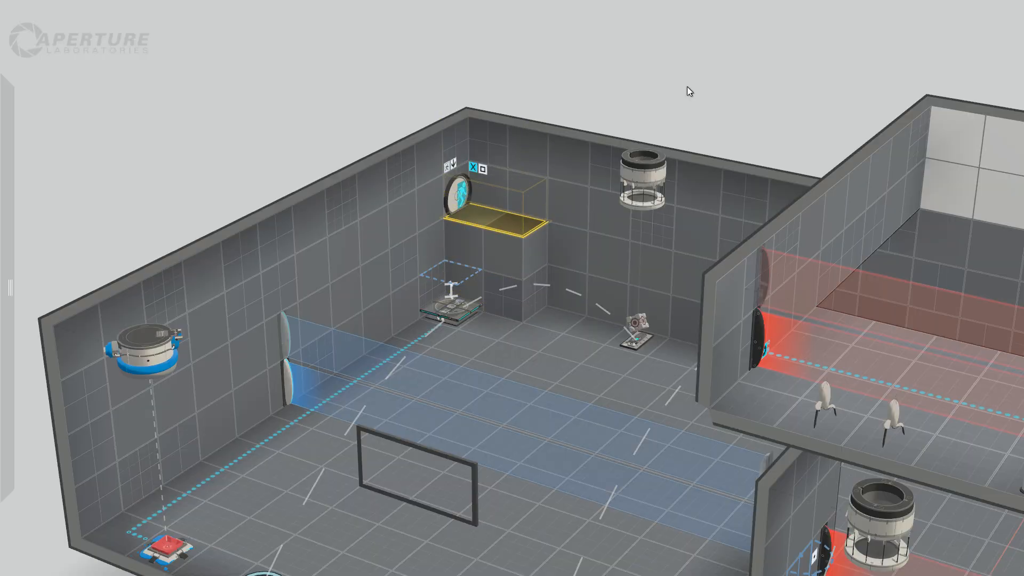
{"action": "left_click", "coordinate": [687, 86]}
Place a pedestal button on the outer tile of the new ledge and connect it to the blue gel dropper.
{"action": "mouse_move", "coordinate": [13, 261]}
{"action": "left_click_drag", "start_coordinate": [50, 150], "coordinate": [467, 215]}
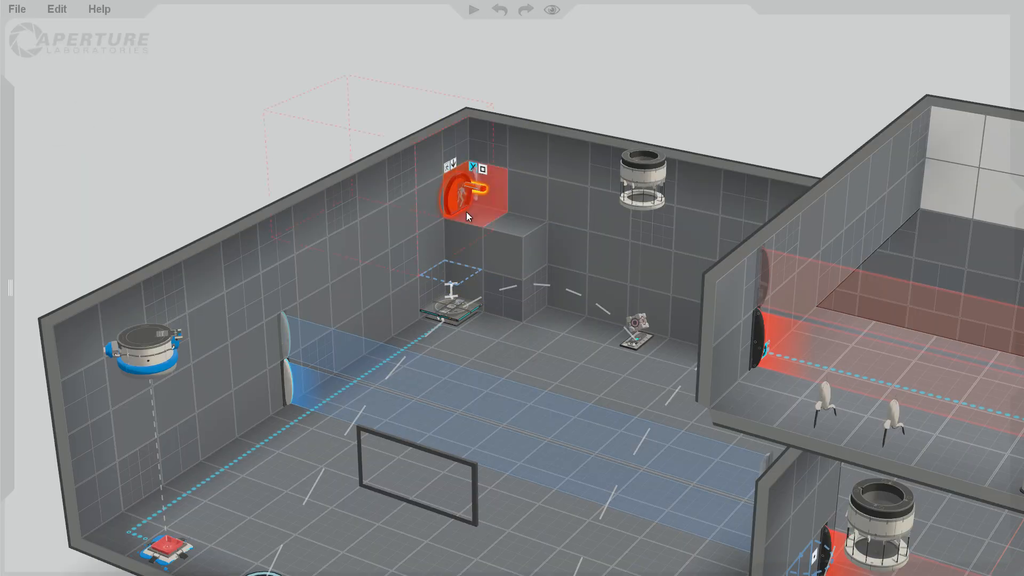
{"action": "right_click", "coordinate": [526, 228]}
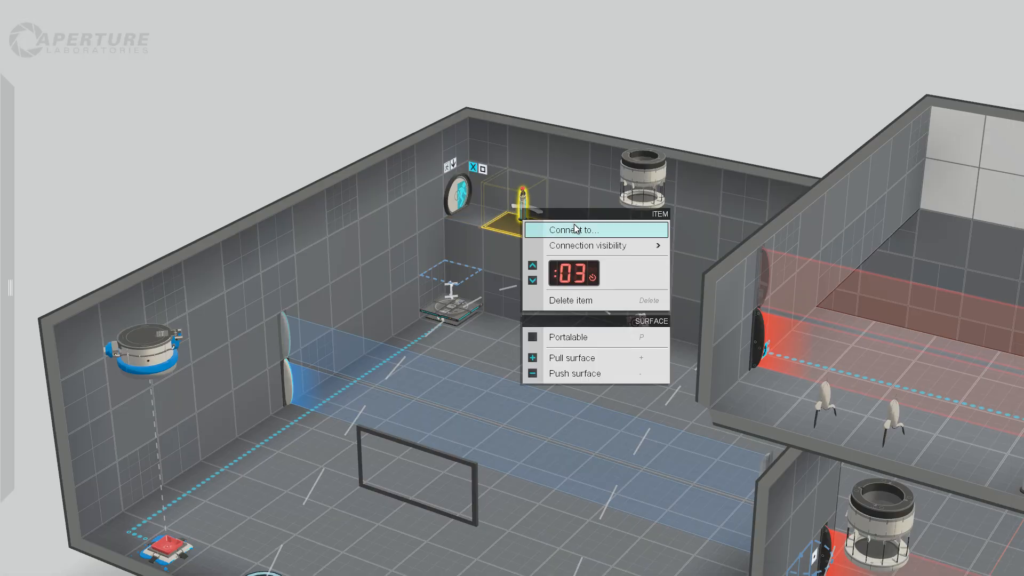
{"action": "left_click", "coordinate": [575, 228]}
{"action": "left_click", "coordinate": [146, 367]}
Set the connection visibility of the door ledge's pedestal button to Signage.
{"action": "right_click", "coordinate": [522, 209]}
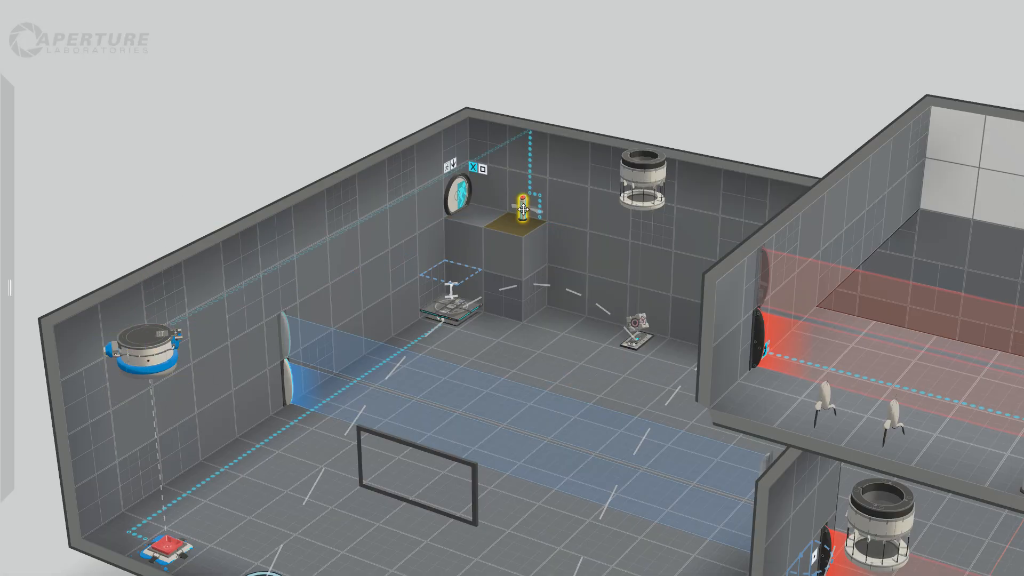
{"action": "mouse_move", "coordinate": [662, 246]}
{"action": "left_click", "coordinate": [692, 263]}
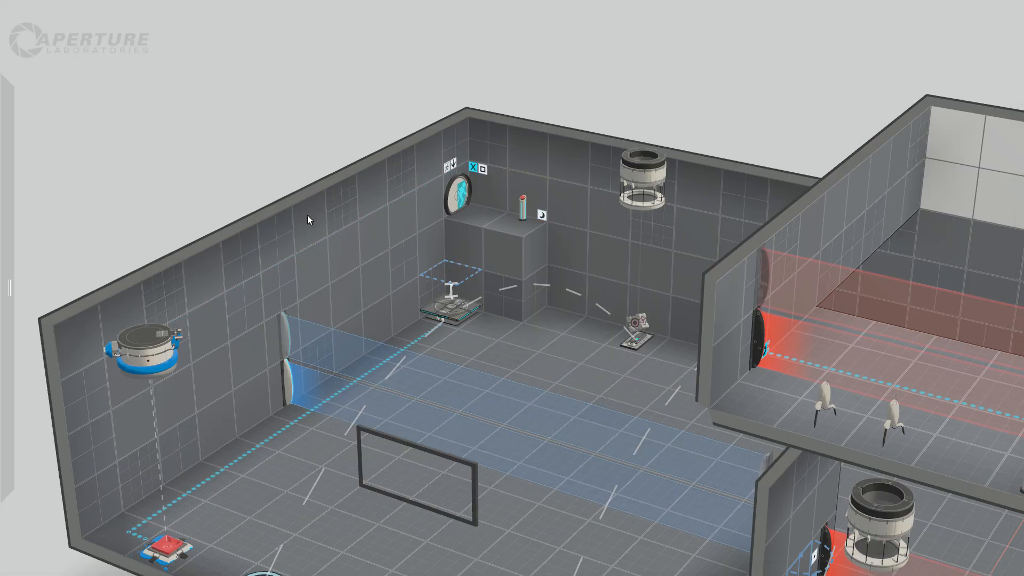
Add another piston platform on the floor beside the remaining one and connect the floor button under the gel dropper to it.
{"action": "left_click", "coordinate": [451, 314]}
{"action": "mouse_move", "coordinate": [2, 222]}
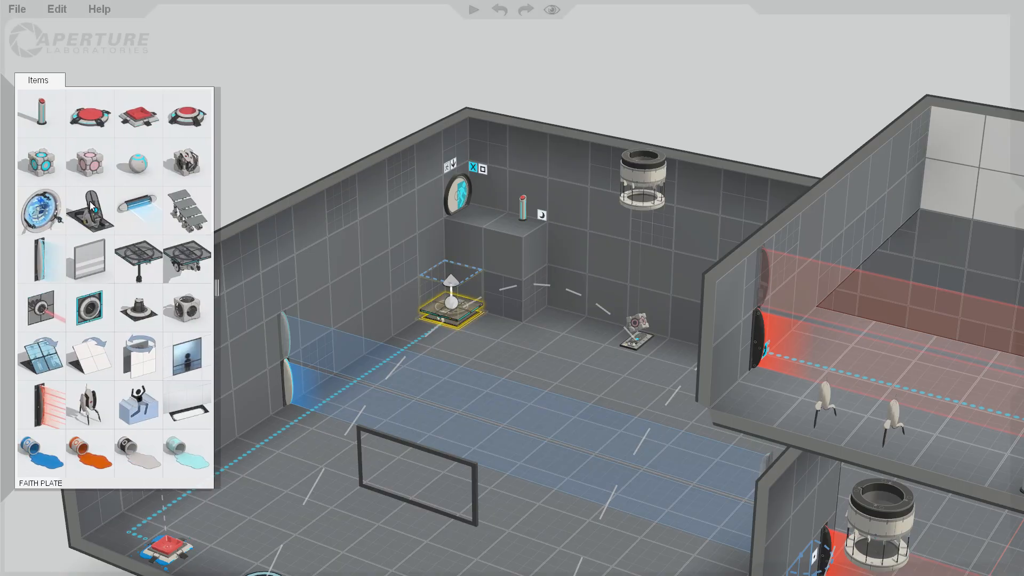
{"action": "left_click_drag", "start_coordinate": [139, 262], "coordinate": [505, 337]}
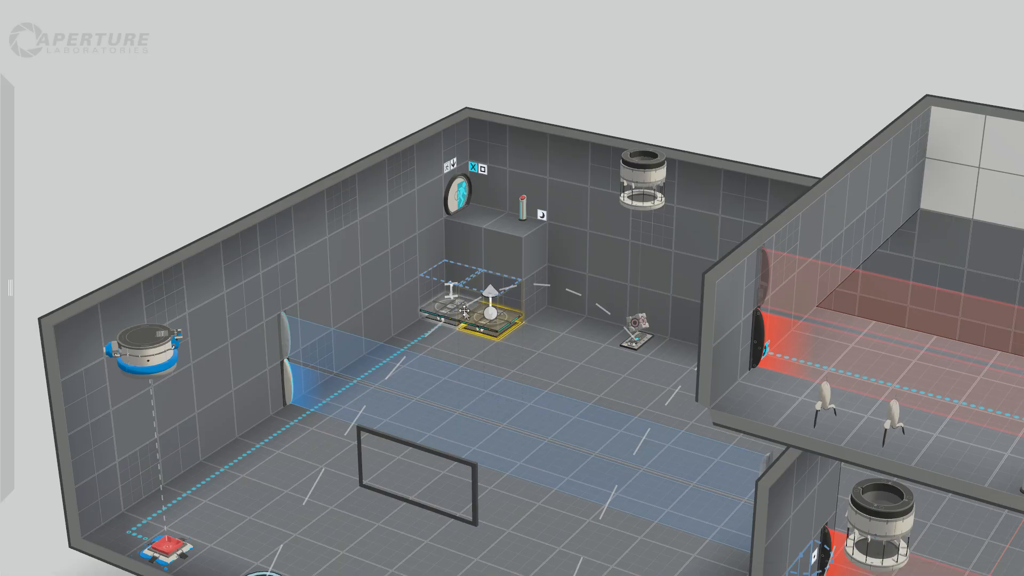
{"action": "right_click", "coordinate": [170, 556]}
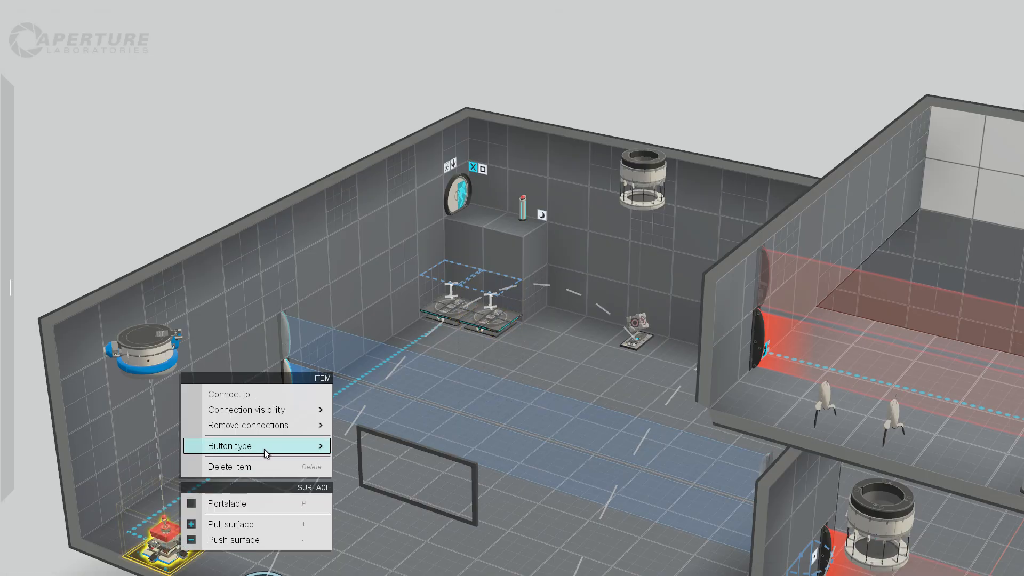
{"action": "left_click", "coordinate": [279, 394]}
{"action": "left_click", "coordinate": [486, 320]}
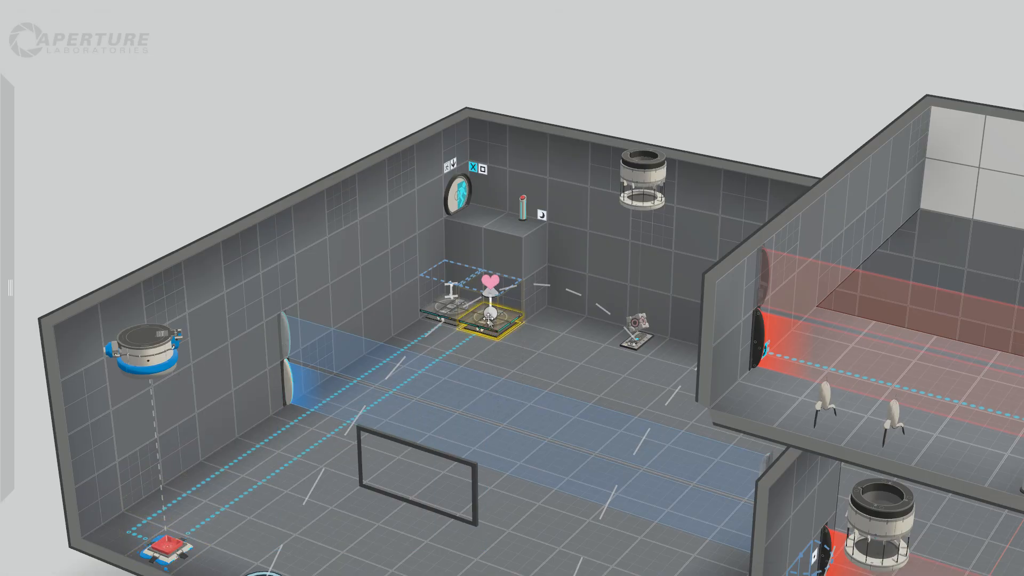
Extend the upper travel positions of both piston platforms to the height of the door ledge.
{"action": "left_click", "coordinate": [450, 297]}
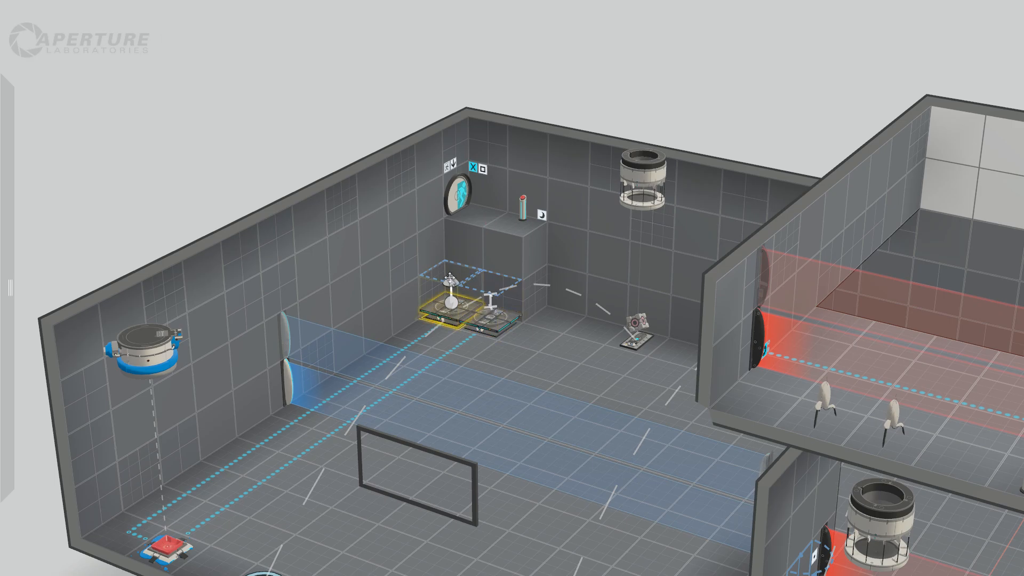
{"action": "left_click_drag", "start_coordinate": [451, 284], "coordinate": [450, 235]}
{"action": "left_click", "coordinate": [488, 293]}
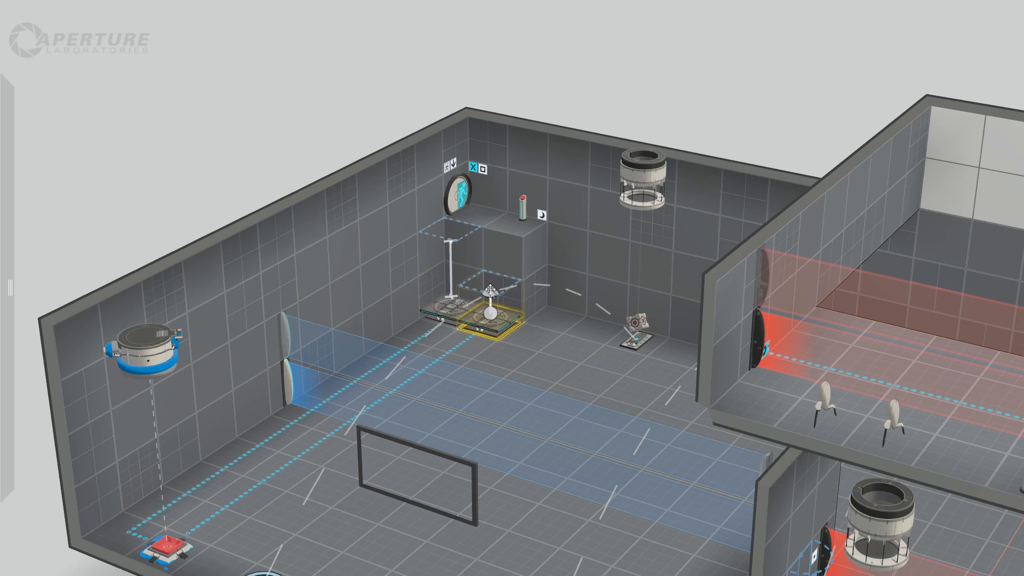
{"action": "left_click_drag", "start_coordinate": [490, 288], "coordinate": [491, 248]}
{"action": "left_click", "coordinate": [708, 96]}
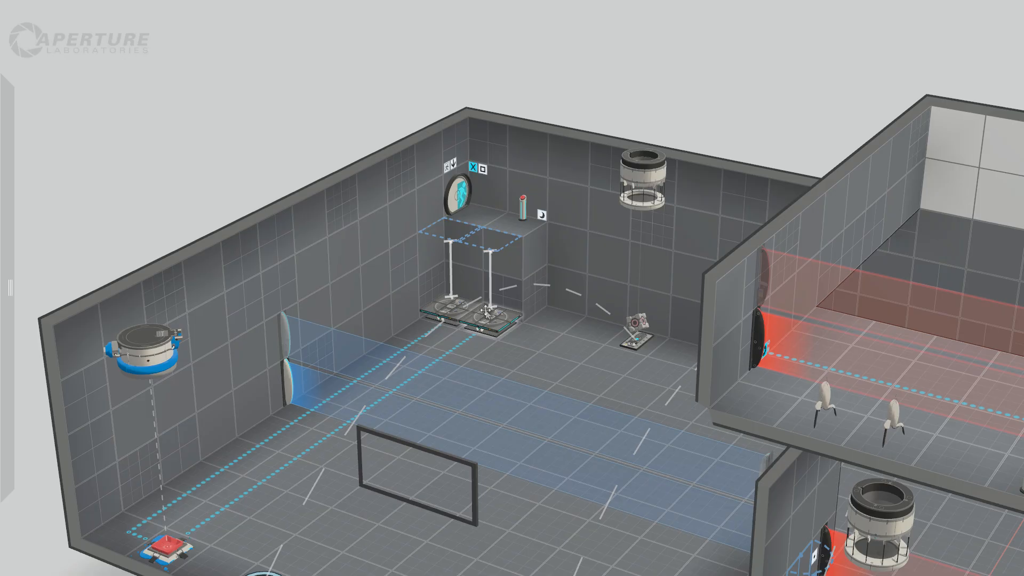
Examine the whole chamber layout from several angles, including the door corner and the turret ledge.
{"action": "scroll", "coordinate": [486, 310], "scroll_direction": "down", "scroll_amount": 1}
{"action": "mouse_move", "coordinate": [383, 159]}
{"action": "left_mouse_down"}
{"action": "mouse_move", "coordinate": [374, 146]}
{"action": "mouse_move", "coordinate": [395, 169]}
{"action": "left_mouse_up"}
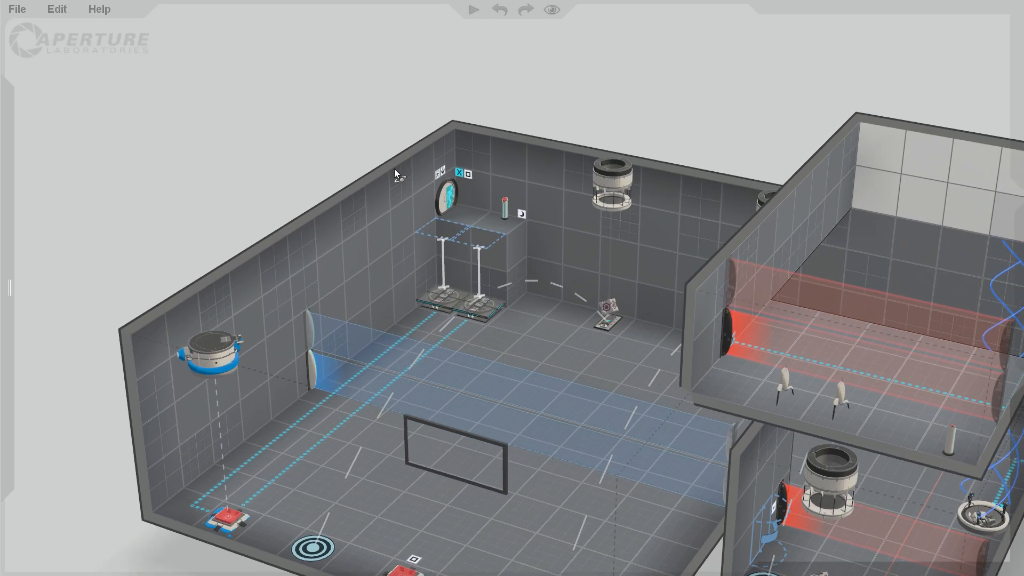
{"action": "right_click_drag", "start_coordinate": [667, 128], "coordinate": [569, 76]}
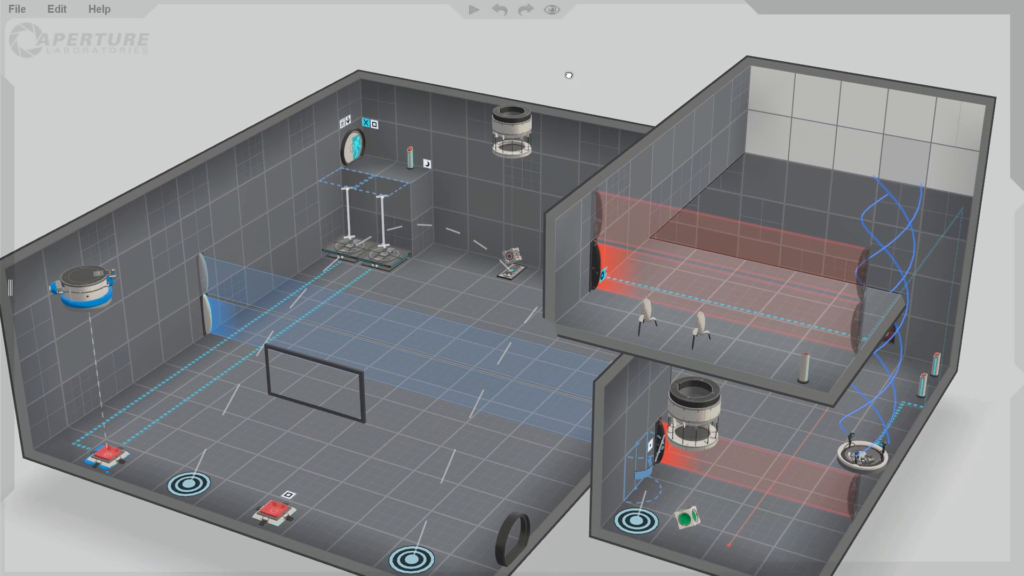
{"action": "scroll", "coordinate": [581, 101], "scroll_direction": "down", "scroll_amount": 2}
{"action": "right_click_drag", "start_coordinate": [228, 146], "coordinate": [262, 156]}
{"action": "left_click_drag", "start_coordinate": [263, 156], "coordinate": [438, 250]}
{"action": "left_click_drag", "start_coordinate": [502, 111], "coordinate": [379, 92]}
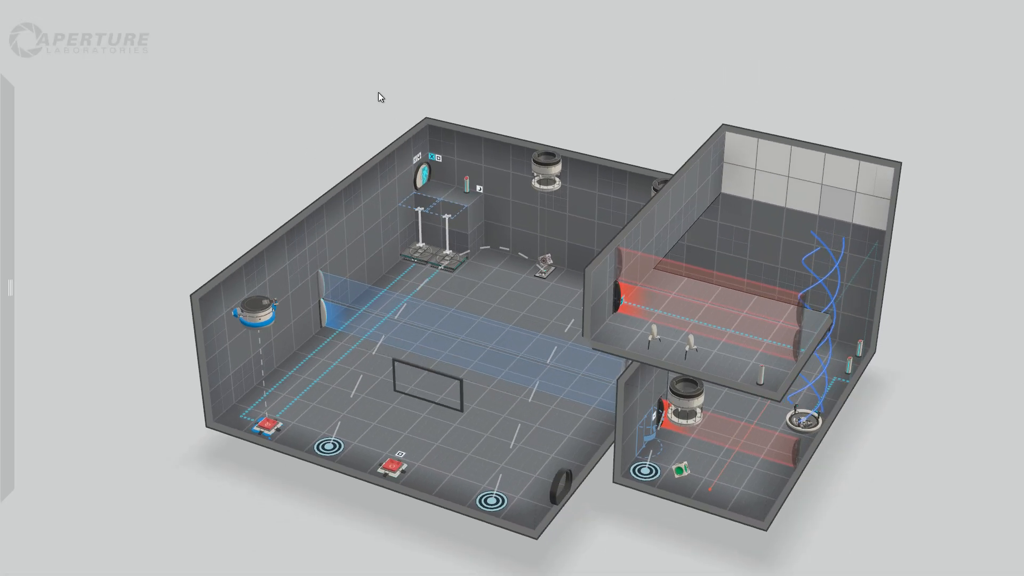
{"action": "left_click_drag", "start_coordinate": [910, 397], "coordinate": [884, 378]}
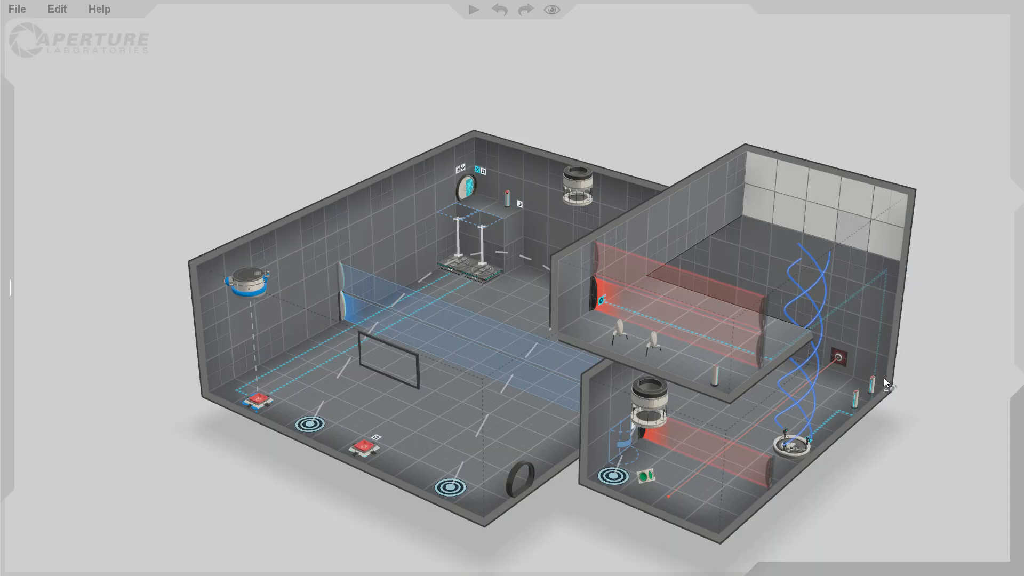
{"action": "right_click_drag", "start_coordinate": [898, 431], "coordinate": [855, 428]}
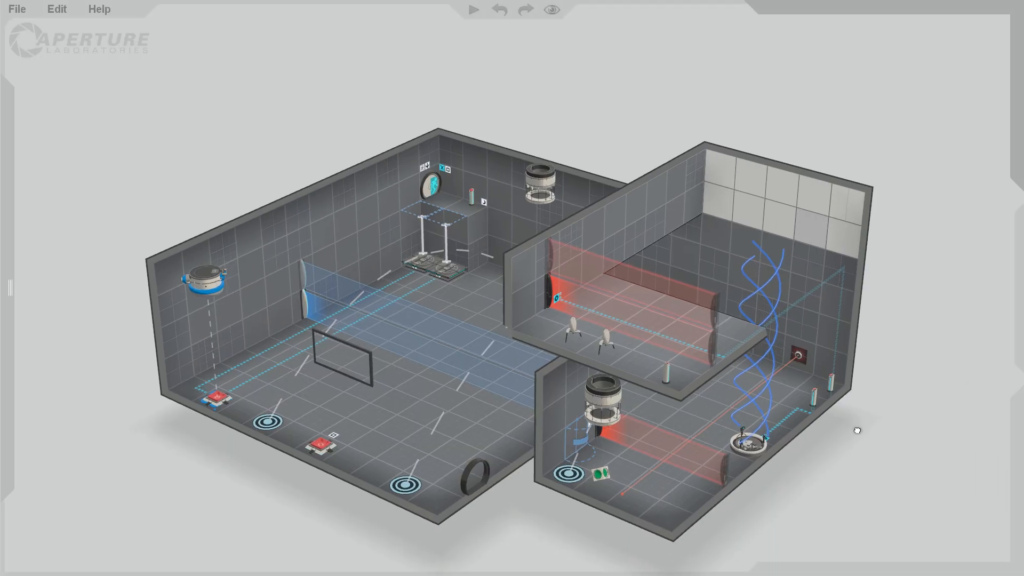
Switch the turret ledge's pedestal button connection to a visible line, then hide the line again.
{"action": "right_click", "coordinate": [668, 373]}
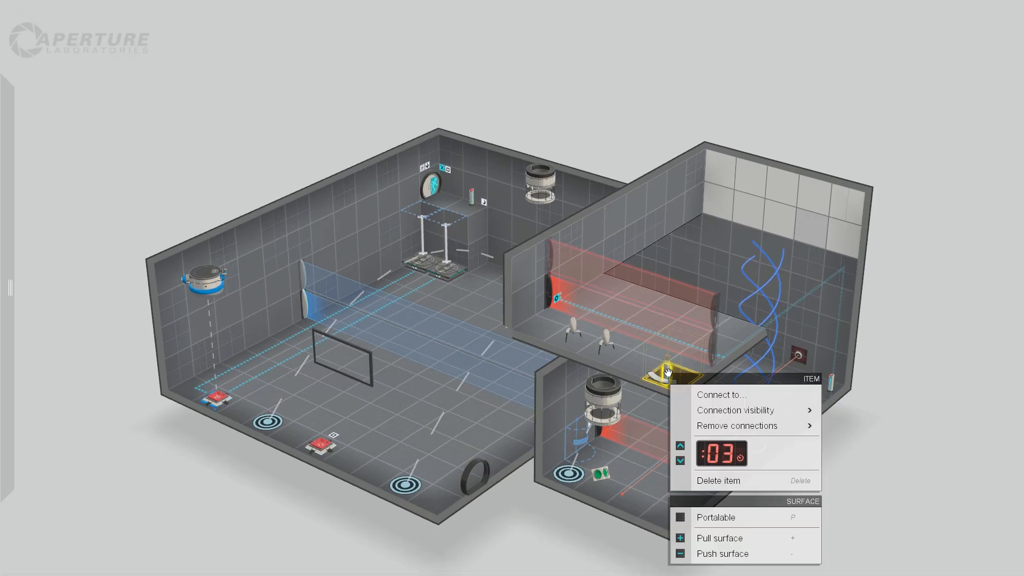
{"action": "mouse_move", "coordinate": [736, 410]}
{"action": "left_click", "coordinate": [870, 411]}
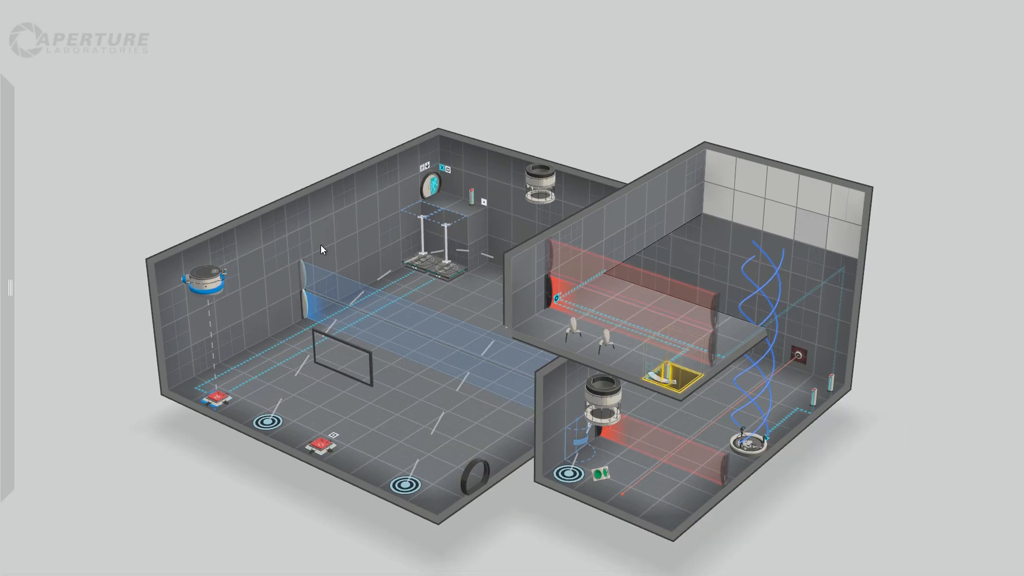
{"action": "right_click_drag", "start_coordinate": [271, 165], "coordinate": [206, 189]}
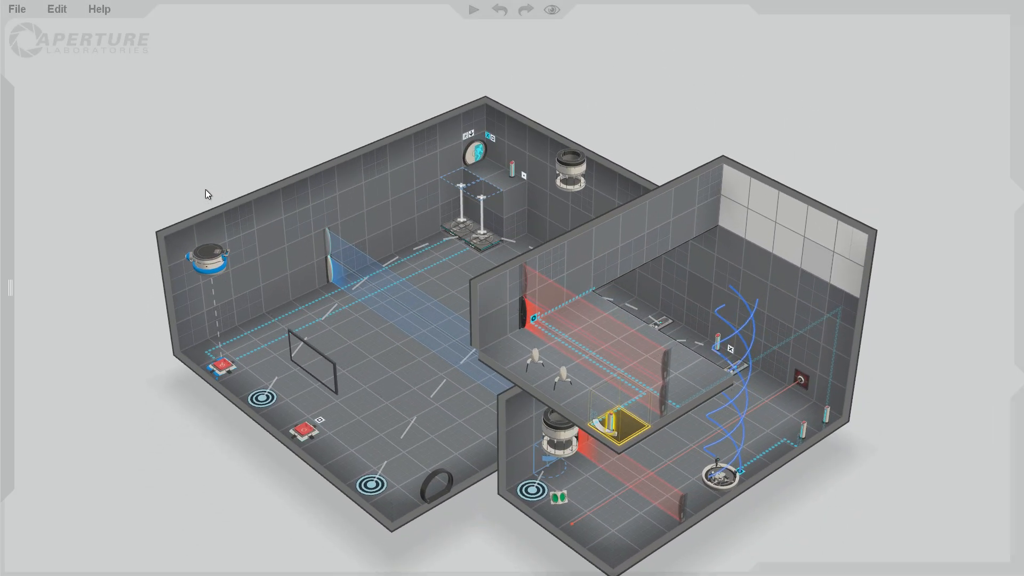
{"action": "right_click", "coordinate": [614, 423]}
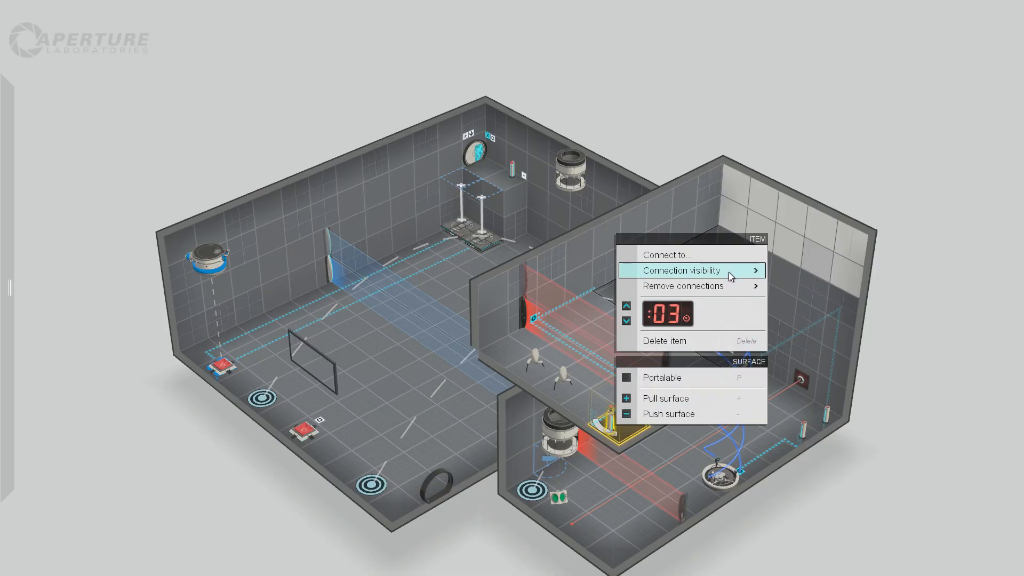
{"action": "mouse_move", "coordinate": [731, 273]}
{"action": "left_click", "coordinate": [807, 290]}
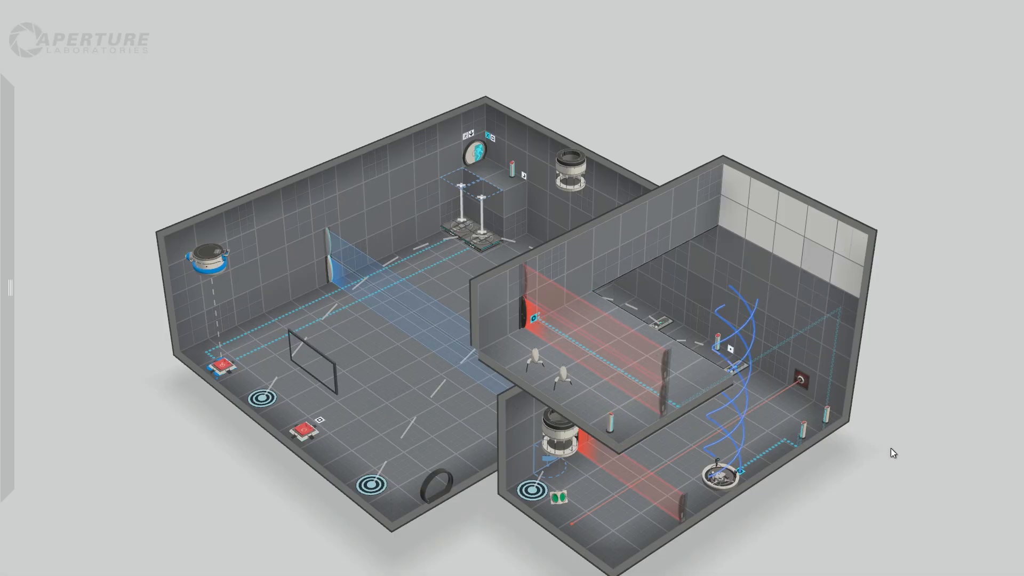
Move the turret ledge's fizzler emitter to the opposite end of the field, on the outer wall.
{"action": "right_click_drag", "start_coordinate": [891, 448], "coordinate": [644, 424]}
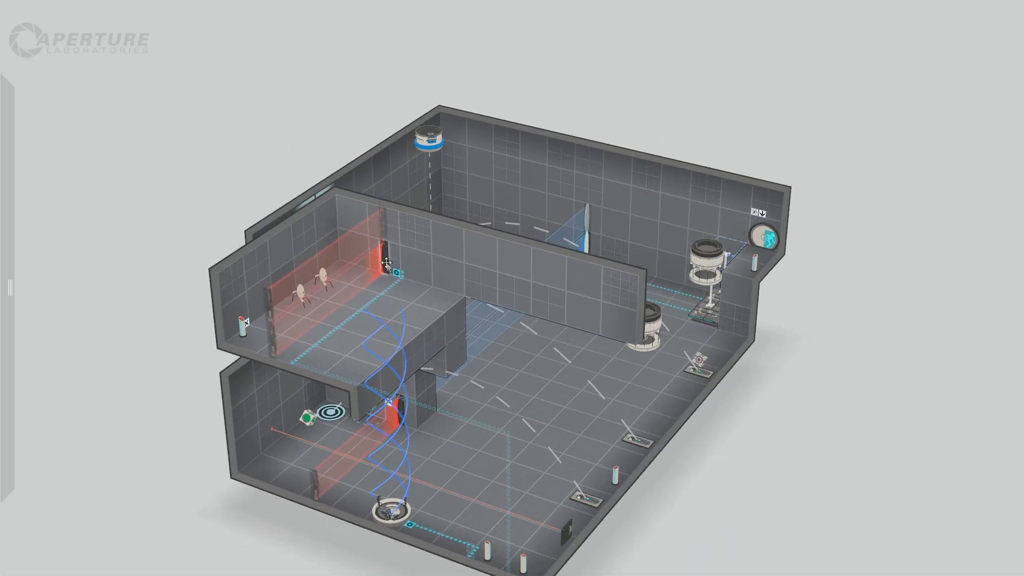
{"action": "left_click_drag", "start_coordinate": [384, 256], "coordinate": [279, 344]}
{"action": "right_click_drag", "start_coordinate": [776, 452], "coordinate": [452, 438]}
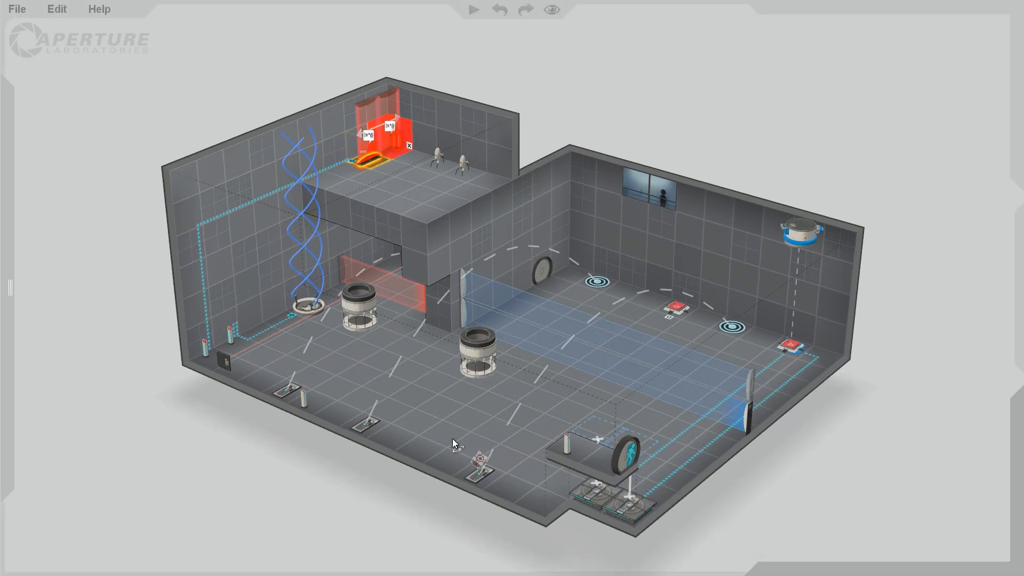
{"action": "left_click", "coordinate": [362, 149]}
{"action": "left_click_drag", "start_coordinate": [362, 149], "coordinate": [289, 97]}
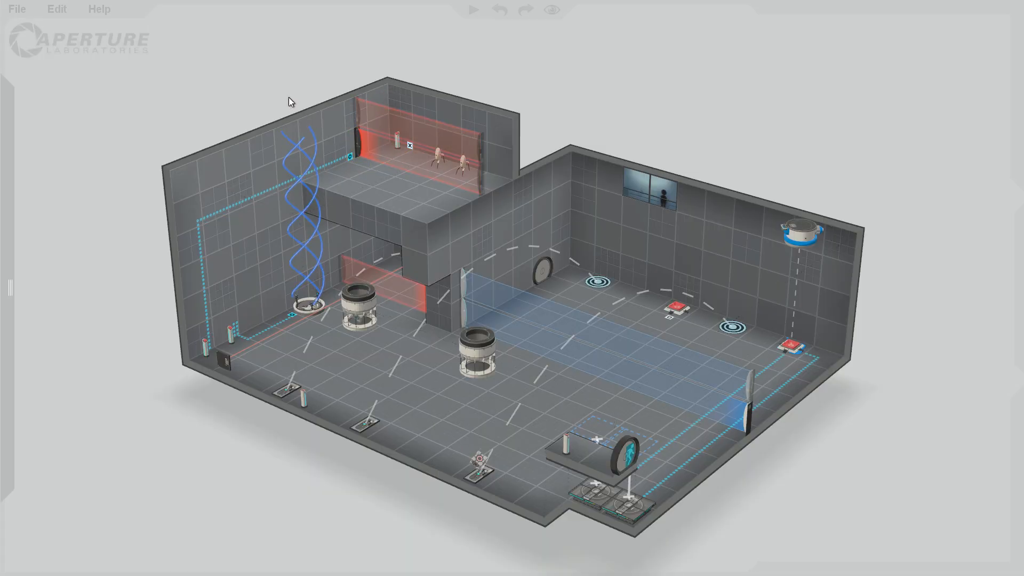
Inspect the chamber from several angles and check the options of the corner pedestal button near the laser emitter.
{"action": "right_click_drag", "start_coordinate": [252, 130], "coordinate": [790, 339]}
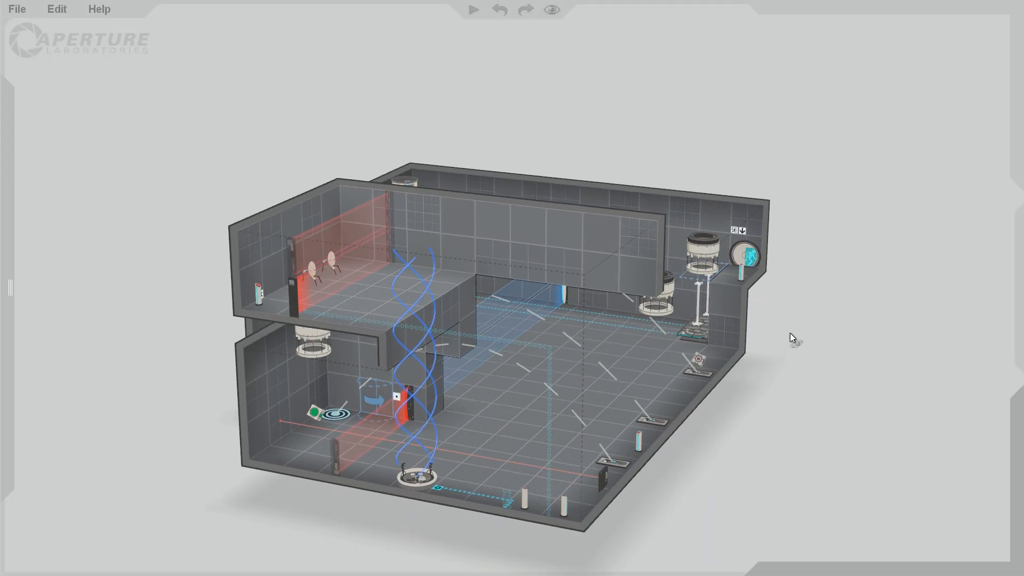
{"action": "right_click_drag", "start_coordinate": [238, 469], "coordinate": [395, 456]}
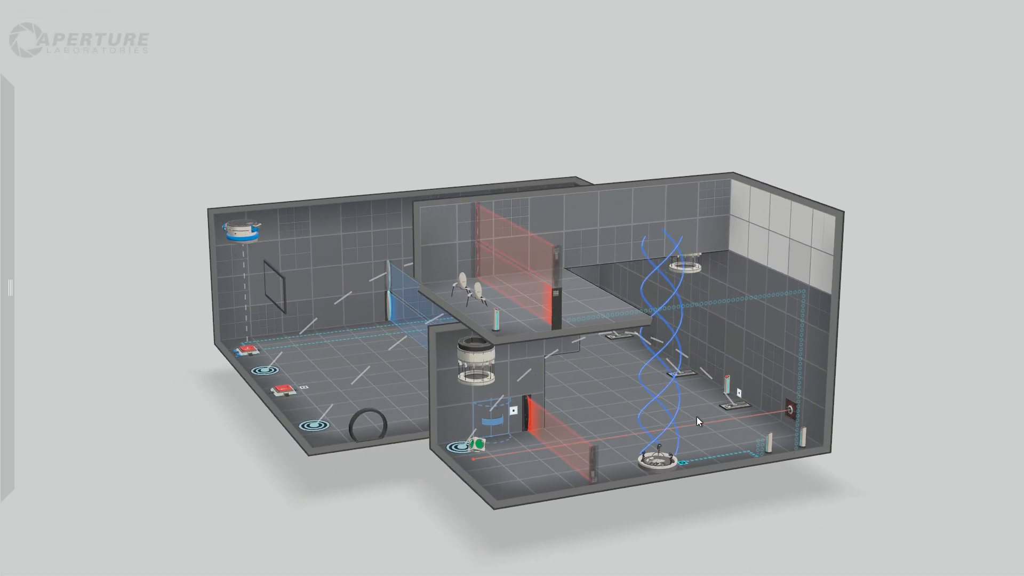
{"action": "right_click_drag", "start_coordinate": [405, 491], "coordinate": [453, 527]}
{"action": "mouse_move", "coordinate": [11, 245]}
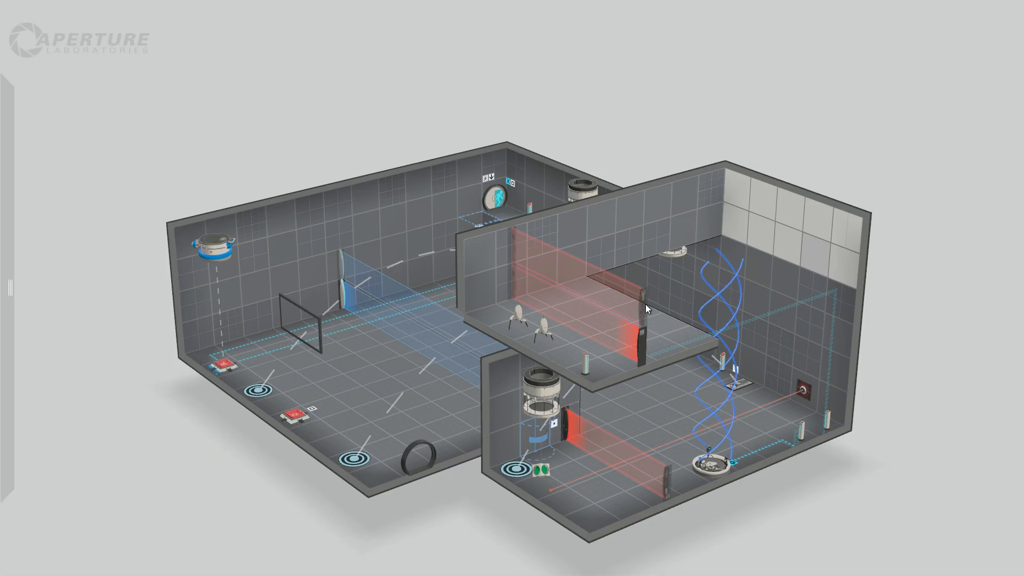
{"action": "right_click_drag", "start_coordinate": [859, 414], "coordinate": [804, 447]}
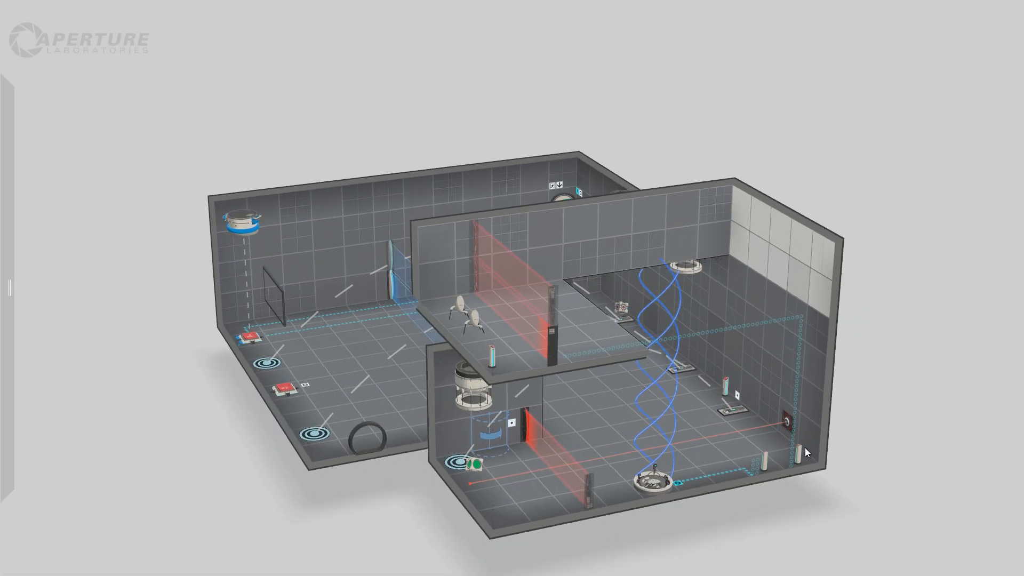
{"action": "right_click", "coordinate": [798, 456]}
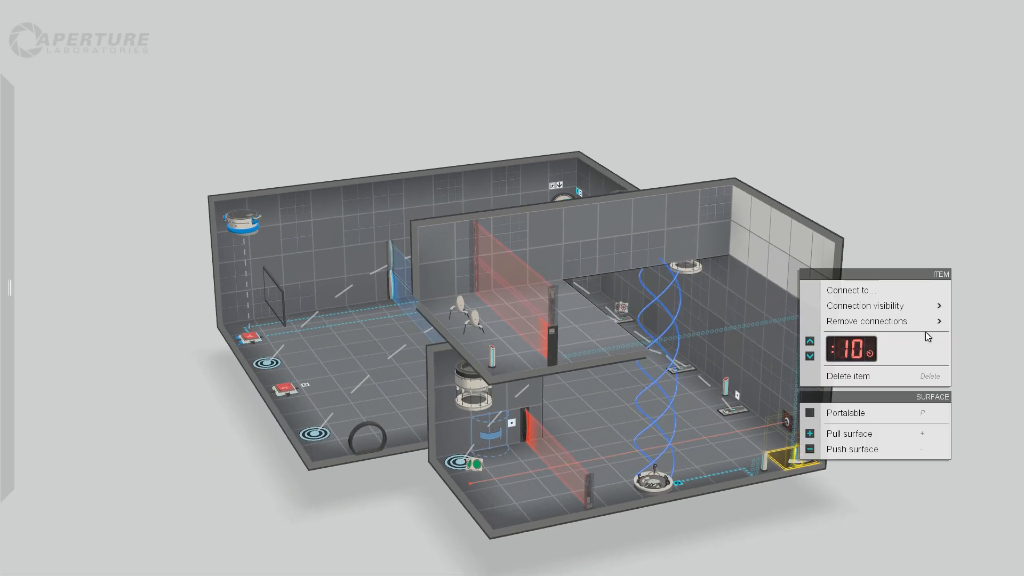
{"action": "left_click", "coordinate": [969, 335]}
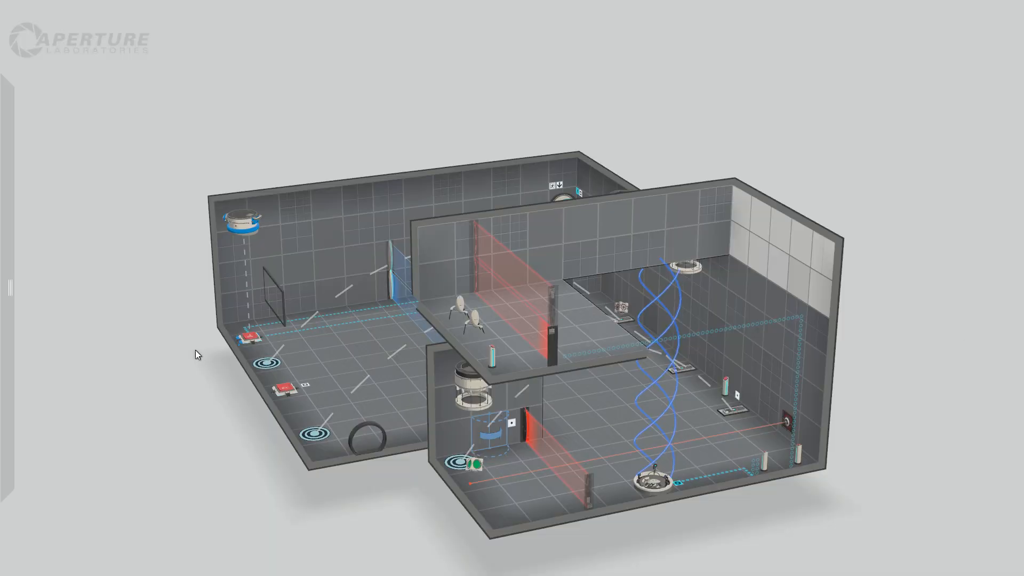
{"action": "right_click_drag", "start_coordinate": [165, 399], "coordinate": [202, 404]}
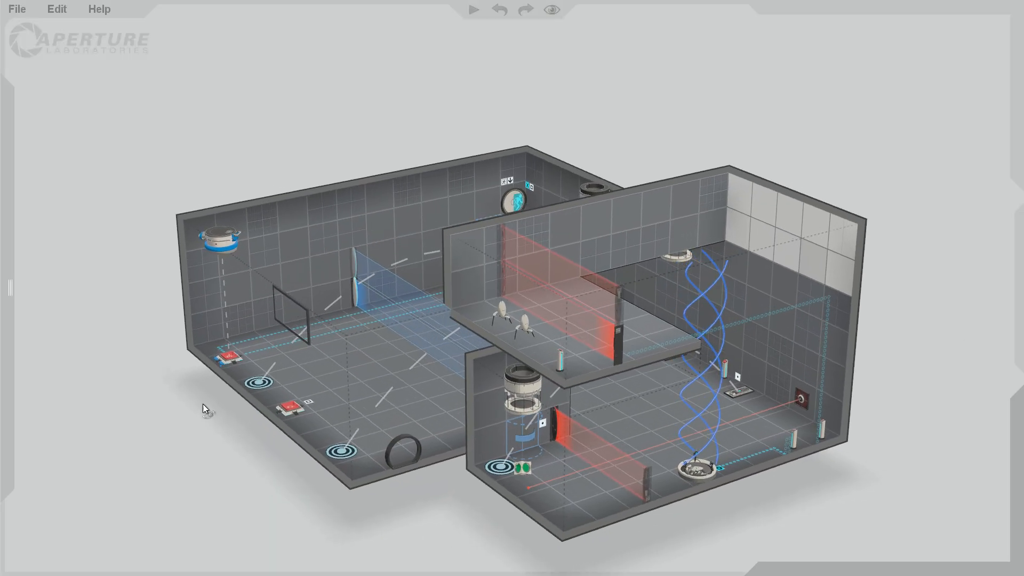
Examine the whole chamber from several angles, including the door ledge, the turret ledge and the laser area.
{"action": "right_click_drag", "start_coordinate": [793, 449], "coordinate": [867, 427]}
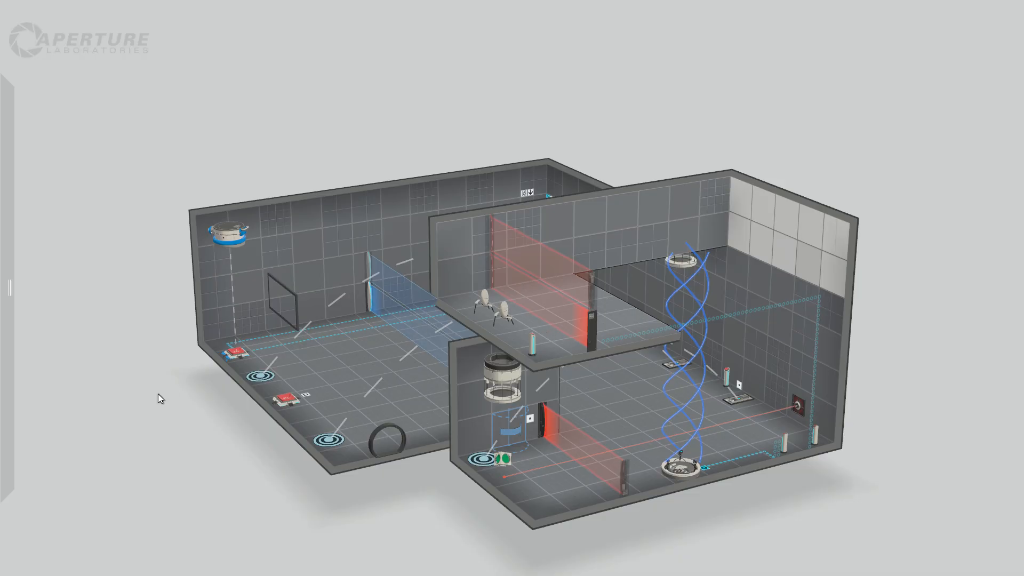
{"action": "right_click_drag", "start_coordinate": [160, 399], "coordinate": [223, 405]}
{"action": "mouse_move", "coordinate": [1, 99]}
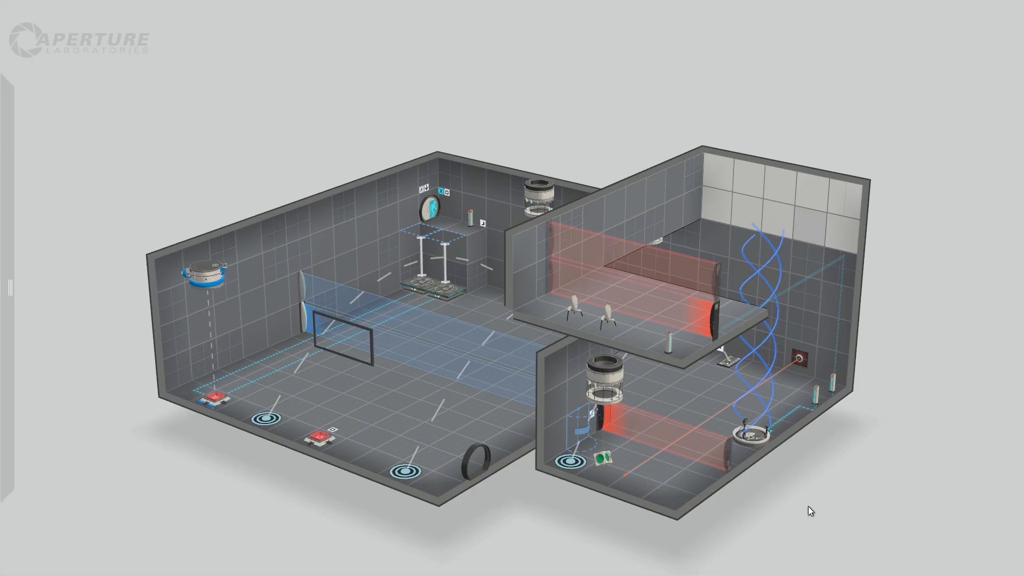
{"action": "right_click_drag", "start_coordinate": [807, 512], "coordinate": [721, 530]}
{"action": "right_click_drag", "start_coordinate": [870, 505], "coordinate": [822, 356]}
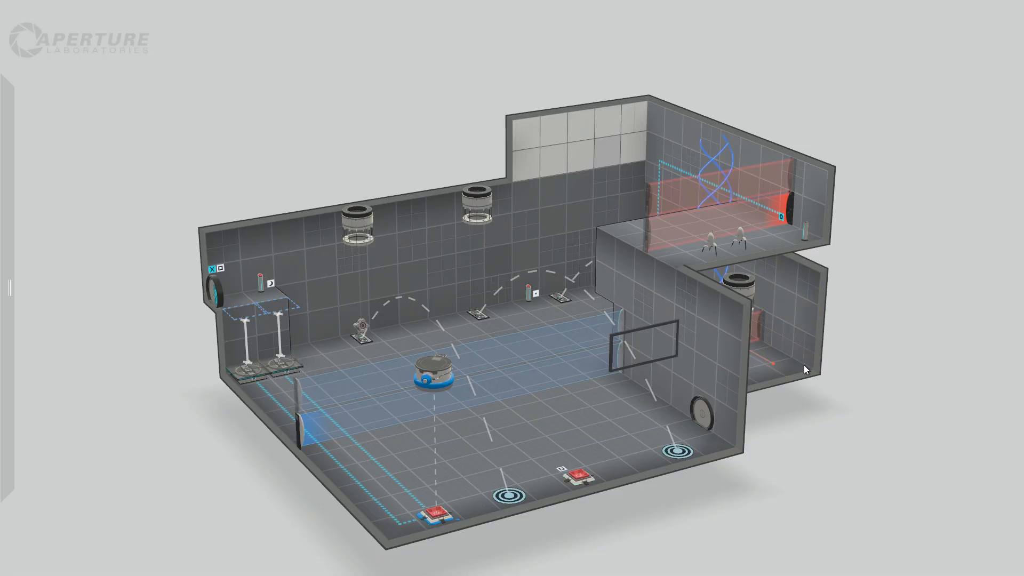
{"action": "left_click_drag", "start_coordinate": [819, 273], "coordinate": [952, 211]}
{"action": "right_click_drag", "start_coordinate": [953, 211], "coordinate": [525, 494]}
{"action": "right_click_drag", "start_coordinate": [895, 491], "coordinate": [559, 364]}
Extend the dropper room beyond the lower laser field into a long corridor by pulling its outer wall outward.
{"action": "left_click", "coordinate": [176, 181]}
{"action": "right_click_drag", "start_coordinate": [177, 183], "coordinate": [555, 282]}
{"action": "middle_click_drag", "start_coordinate": [97, 338], "coordinate": [380, 299]}
{"action": "right_click_drag", "start_coordinate": [386, 220], "coordinate": [886, 234]}
{"action": "middle_click_drag", "start_coordinate": [659, 363], "coordinate": [778, 295]}
{"action": "scroll", "coordinate": [616, 458], "scroll_direction": "up", "scroll_amount": 4}
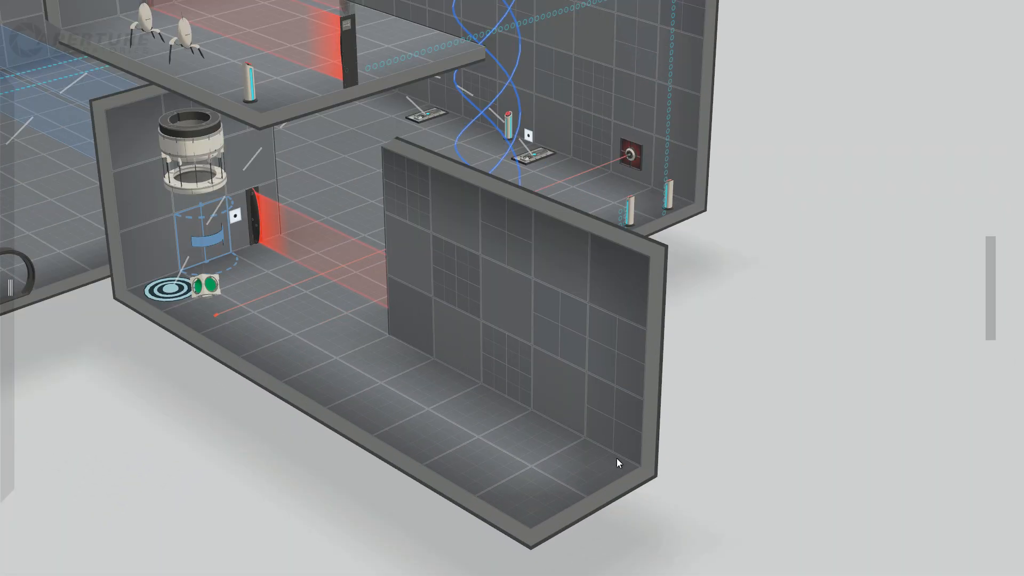
{"action": "scroll", "coordinate": [616, 459], "scroll_direction": "down", "scroll_amount": 2}
Place a pedestal button in the far corner of the new corridor.
{"action": "middle_click_drag", "start_coordinate": [647, 430], "coordinate": [682, 409]}
{"action": "mouse_move", "coordinate": [11, 155]}
{"action": "left_click_drag", "start_coordinate": [37, 113], "coordinate": [613, 423]}
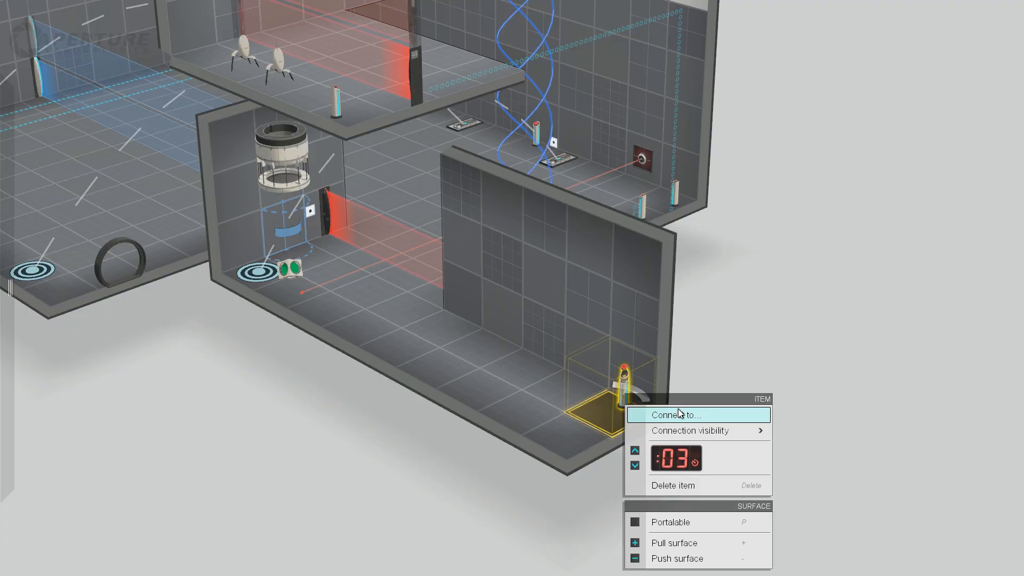
Connect the corridor's pedestal button to the ceiling dropper nearest the door ledge and show the connection as signage.
{"action": "left_click", "coordinate": [678, 413]}
{"action": "scroll", "coordinate": [405, 431], "scroll_direction": "down", "scroll_amount": 6}
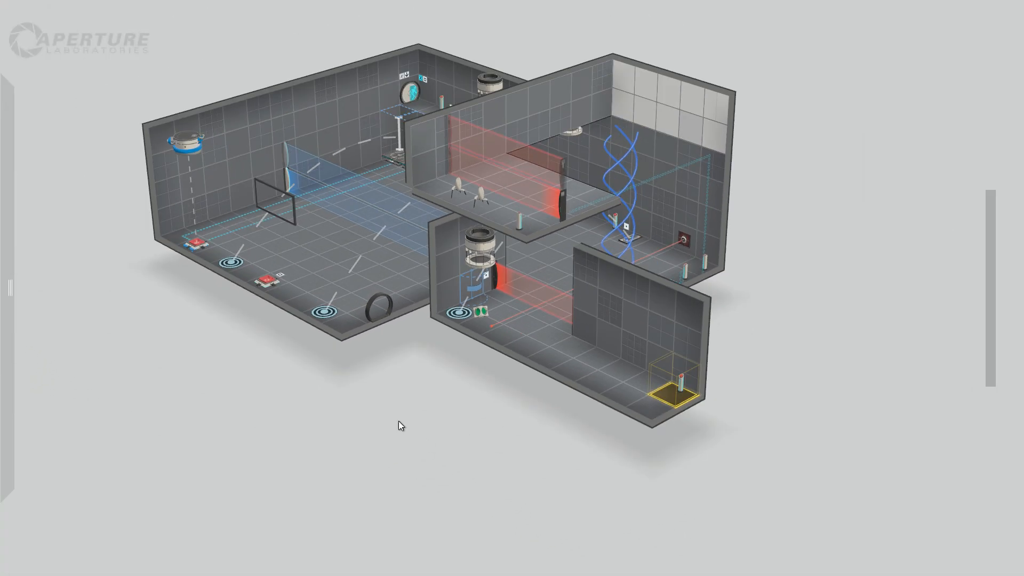
{"action": "middle_click_drag", "start_coordinate": [398, 425], "coordinate": [511, 428]}
{"action": "right_click_drag", "start_coordinate": [511, 428], "coordinate": [885, 240]}
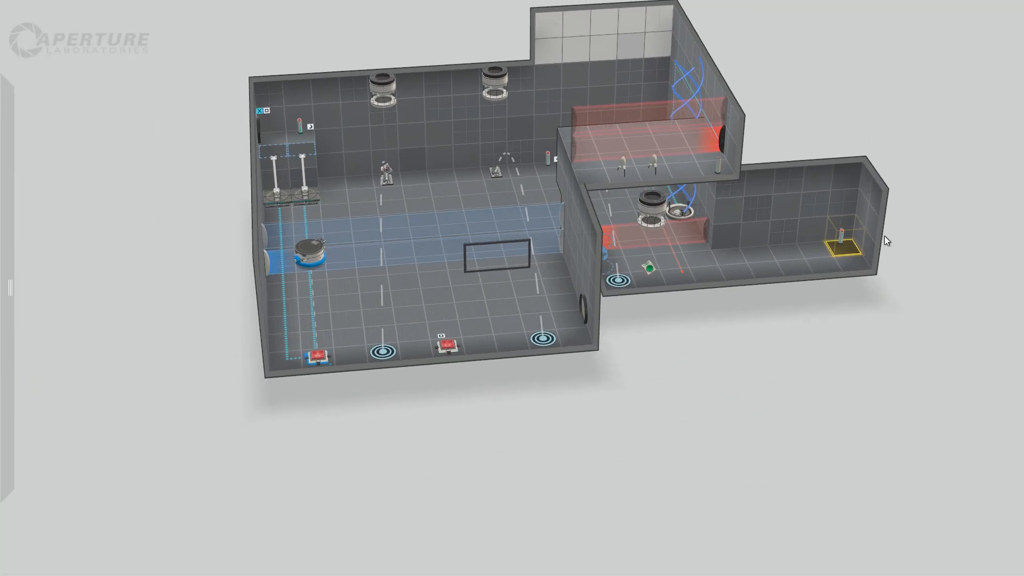
{"action": "right_click", "coordinate": [842, 233]}
{"action": "left_click", "coordinate": [885, 252]}
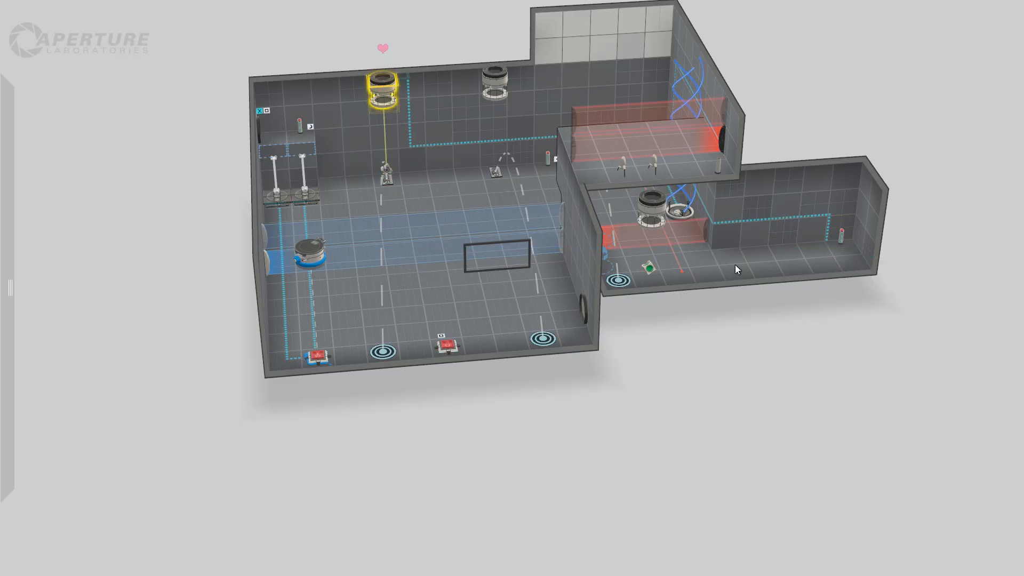
{"action": "right_click", "coordinate": [841, 233]}
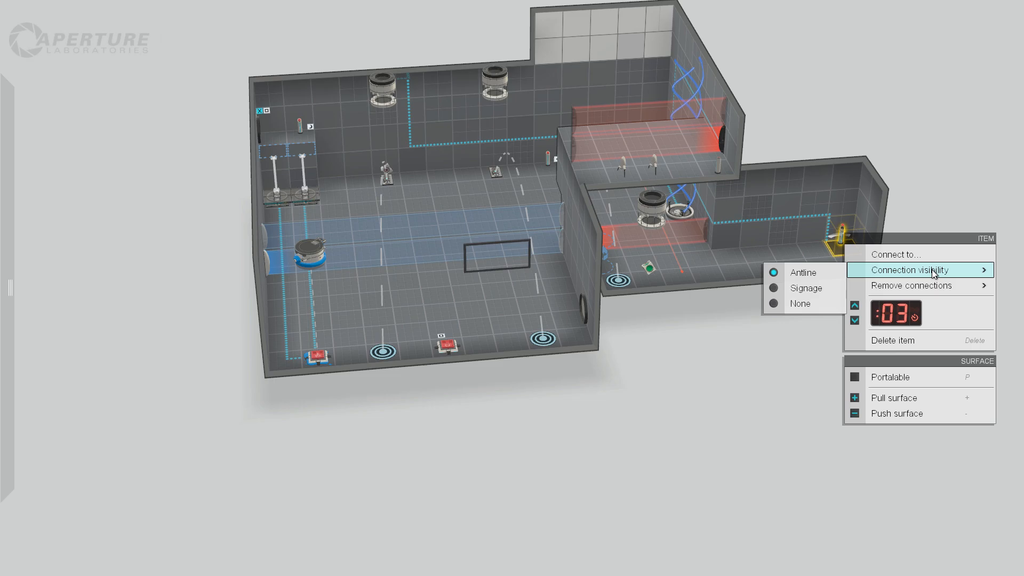
{"action": "left_click", "coordinate": [809, 288]}
Make two adjacent lower wall tiles near the corridor's pedestal button portalable.
{"action": "right_click_drag", "start_coordinate": [857, 359], "coordinate": [762, 311]}
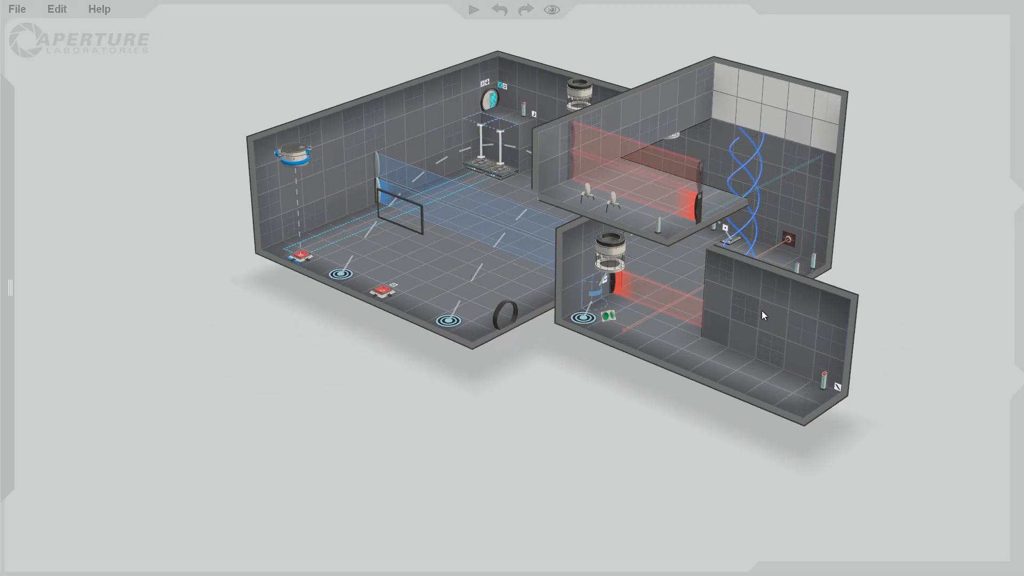
{"action": "scroll", "coordinate": [868, 447], "scroll_direction": "up", "scroll_amount": 5}
{"action": "scroll", "coordinate": [869, 447], "scroll_direction": "up", "scroll_amount": 2}
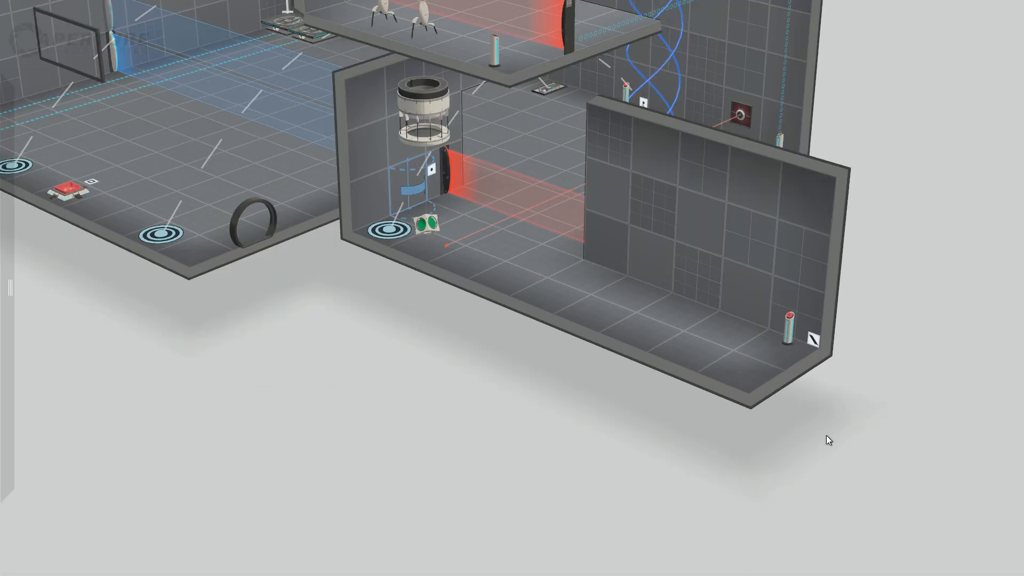
{"action": "middle_click_drag", "start_coordinate": [826, 436], "coordinate": [816, 456]}
{"action": "right_click_drag", "start_coordinate": [554, 453], "coordinate": [747, 423]}
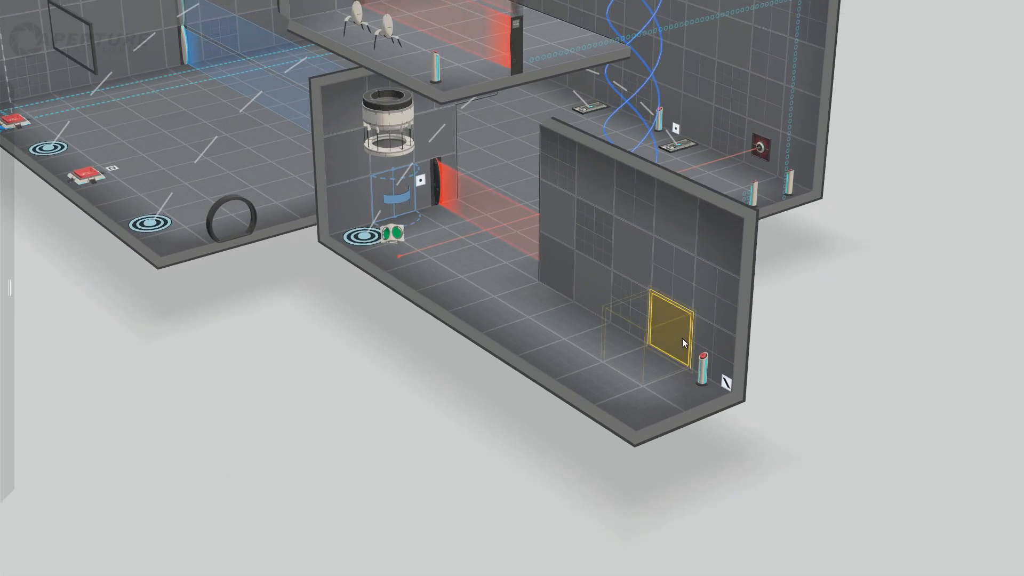
{"action": "left_click_drag", "start_coordinate": [670, 324], "coordinate": [635, 307]}
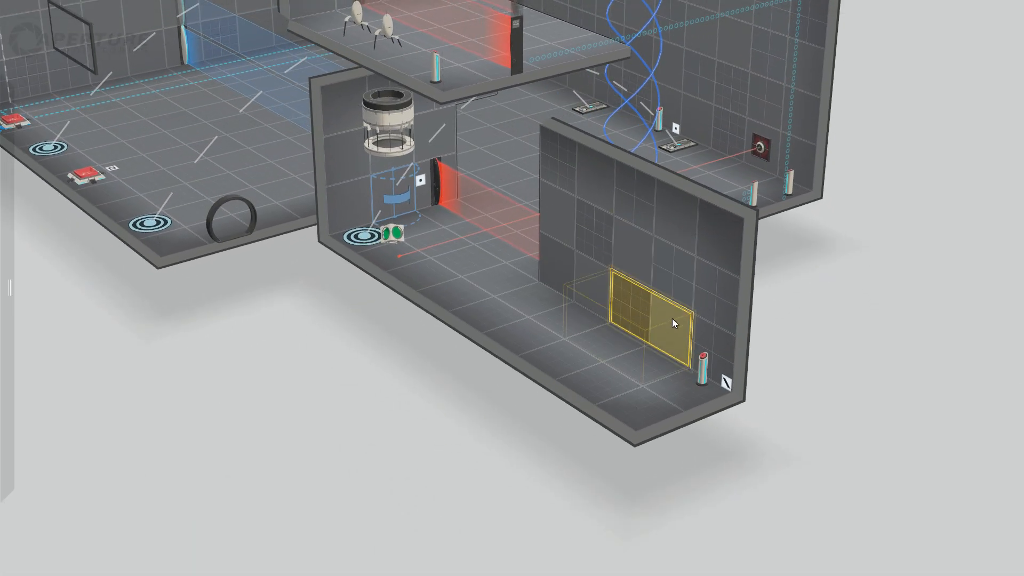
{"action": "right_click", "coordinate": [663, 319]}
{"action": "left_click", "coordinate": [721, 342]}
{"action": "left_click", "coordinate": [591, 445]}
Pull out the two-tile-wide, full-height end section of the corridor's wall opposite the portalable tiles to form an alcove.
{"action": "middle_click_drag", "start_coordinate": [822, 434], "coordinate": [546, 454]}
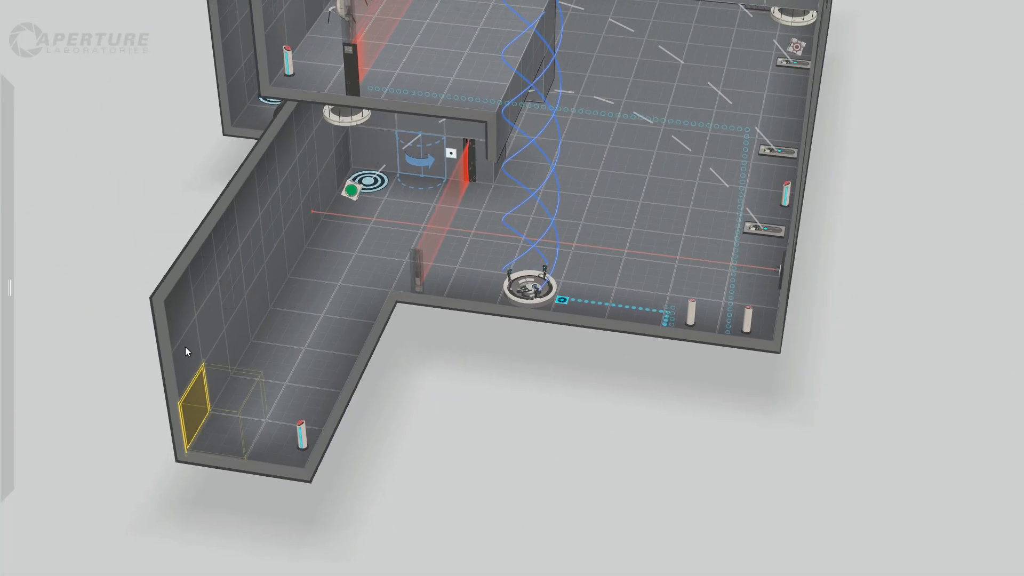
{"action": "middle_click_drag", "start_coordinate": [178, 370], "coordinate": [501, 411]}
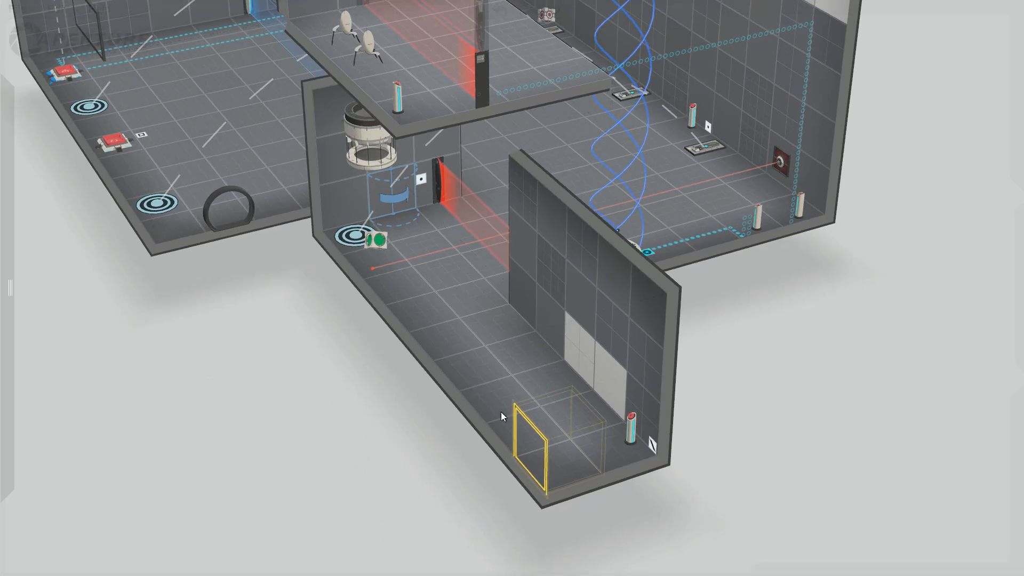
{"action": "middle_click_drag", "start_coordinate": [773, 444], "coordinate": [392, 422]}
{"action": "middle_click_drag", "start_coordinate": [179, 117], "coordinate": [372, 393]}
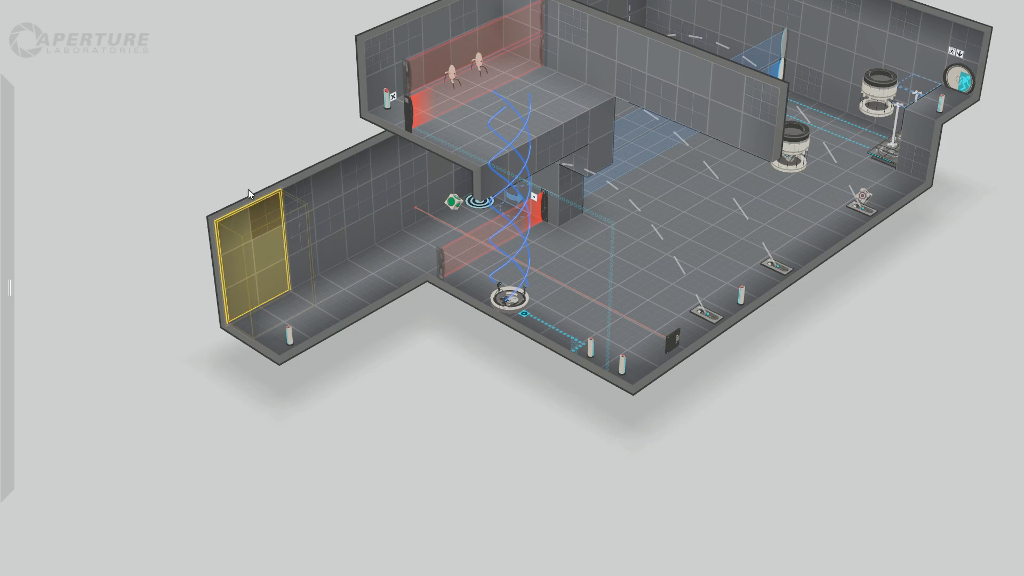
{"action": "left_click_drag", "start_coordinate": [248, 190], "coordinate": [197, 172]}
{"action": "left_click_drag", "start_coordinate": [300, 408], "coordinate": [602, 368]}
{"action": "left_click_drag", "start_coordinate": [753, 360], "coordinate": [469, 366]}
Place a turret in the back corner of the new alcove.
{"action": "mouse_move", "coordinate": [4, 46]}
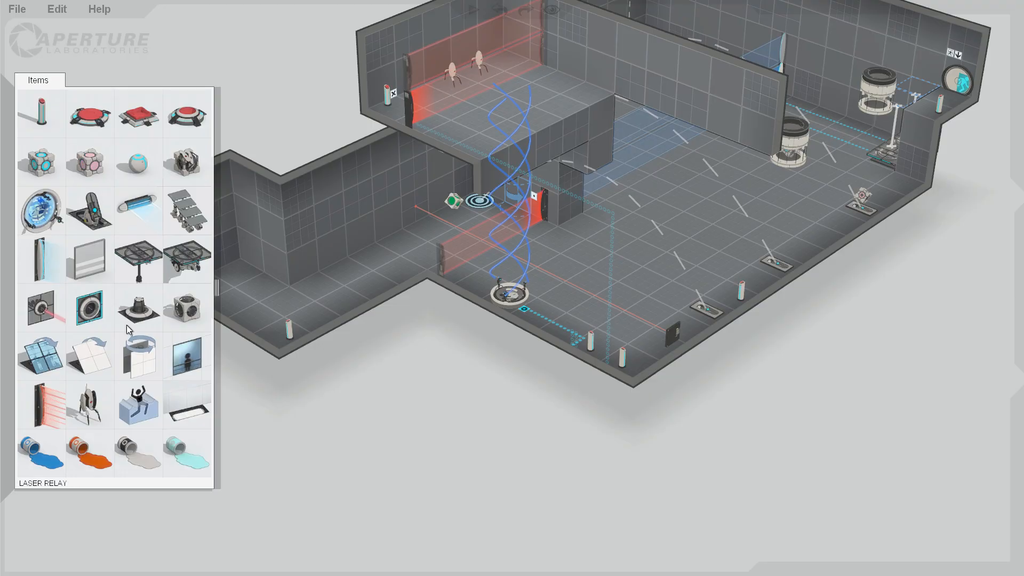
{"action": "left_click_drag", "start_coordinate": [93, 411], "coordinate": [230, 284]}
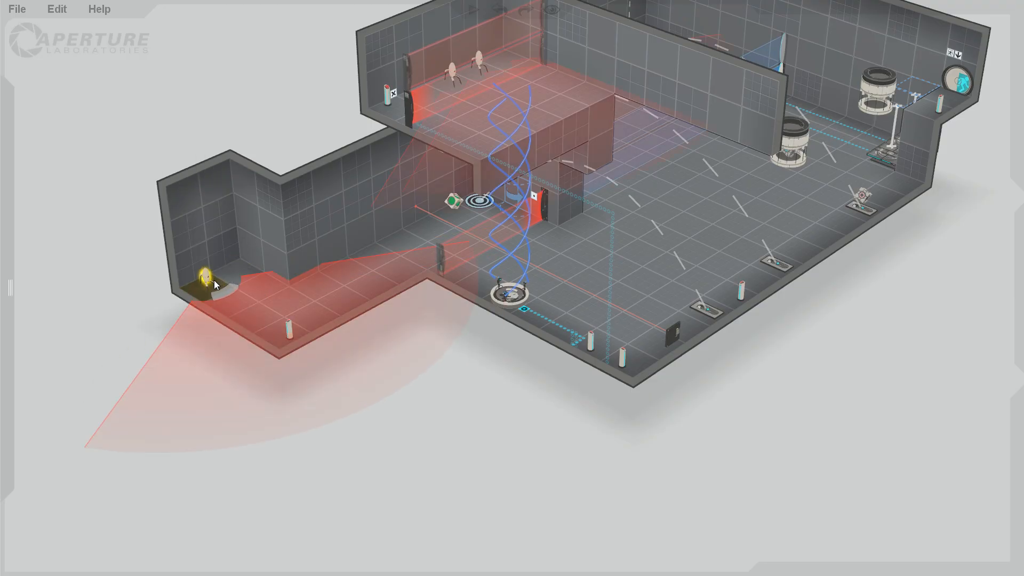
{"action": "left_click", "coordinate": [359, 411]}
Make the white tile farthest from the corridor's pedestal button non-portalable and the tile directly behind the button portalable.
{"action": "left_click_drag", "start_coordinate": [176, 413], "coordinate": [677, 310]}
{"action": "right_click", "coordinate": [698, 270]}
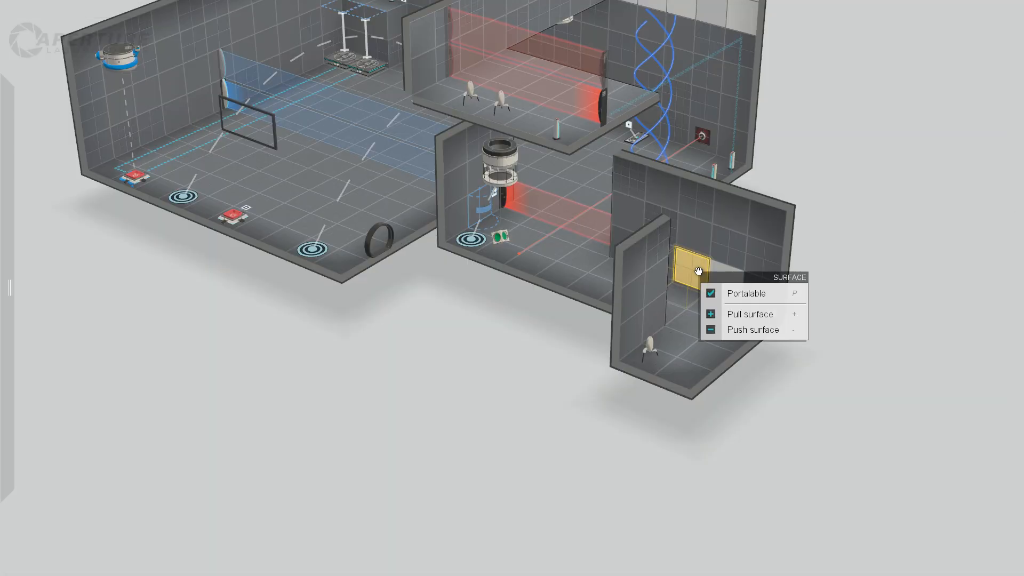
{"action": "left_click", "coordinate": [741, 290]}
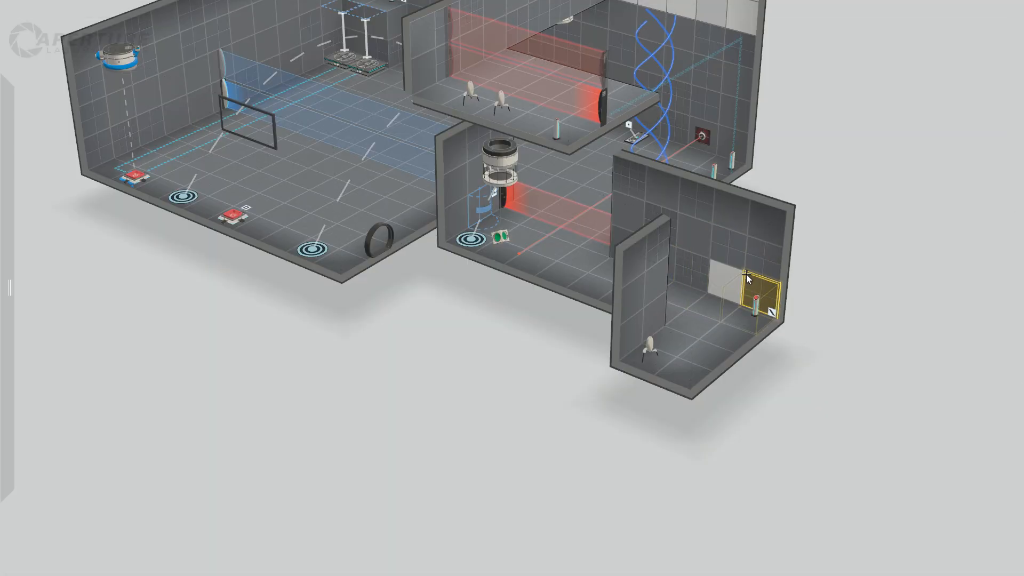
{"action": "right_click", "coordinate": [759, 290]}
{"action": "left_click", "coordinate": [803, 345]}
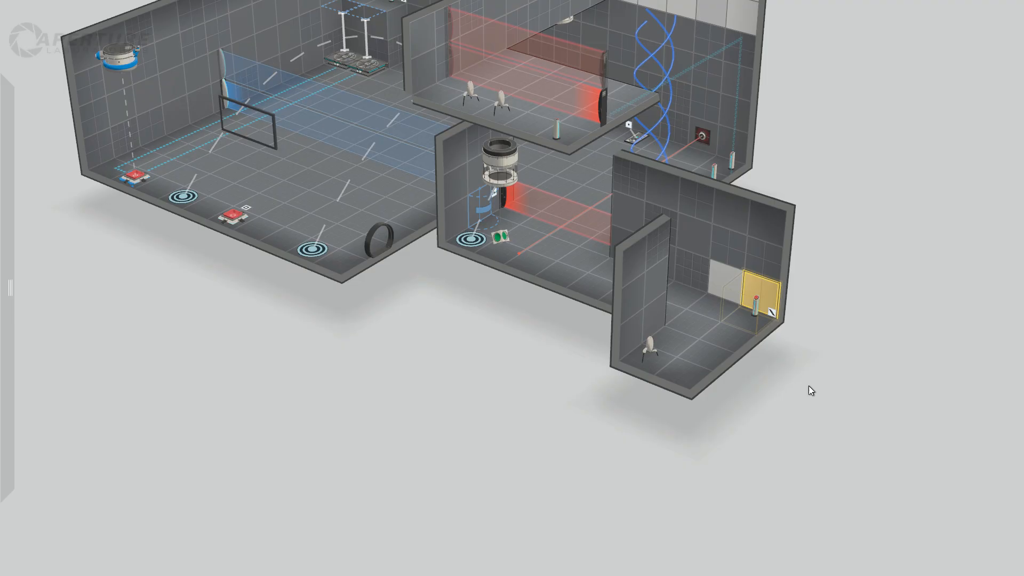
Inspect the new corridor, turret alcove and the rest of the chamber from several angles.
{"action": "right_click_drag", "start_coordinate": [802, 378], "coordinate": [652, 382]}
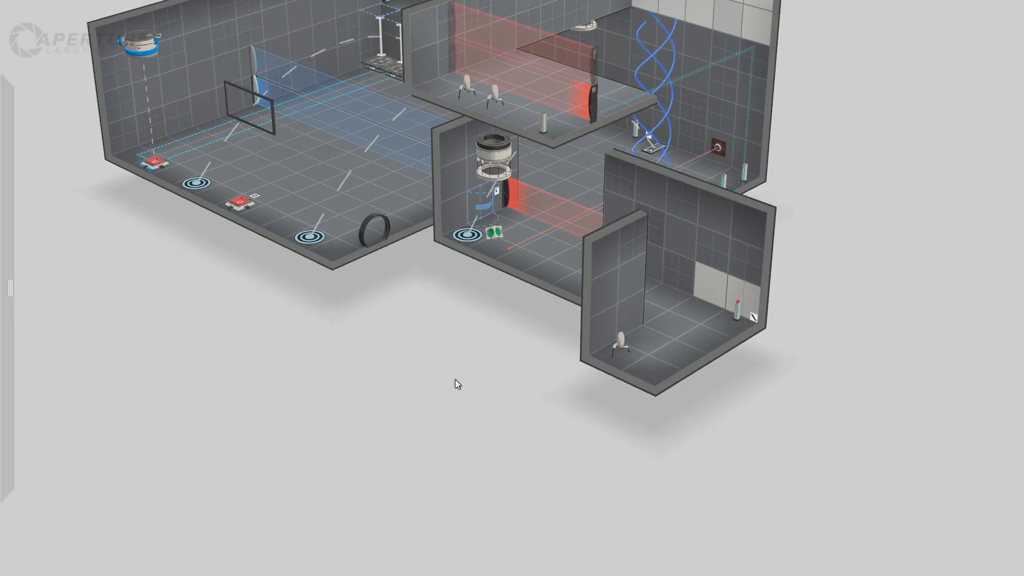
{"action": "right_click_drag", "start_coordinate": [804, 402], "coordinate": [515, 334]}
{"action": "scroll", "coordinate": [497, 354], "scroll_direction": "down", "scroll_amount": 5}
{"action": "middle_click_drag", "start_coordinate": [514, 334], "coordinate": [555, 372]}
{"action": "scroll", "coordinate": [571, 384], "scroll_direction": "up", "scroll_amount": 5}
{"action": "right_click_drag", "start_coordinate": [571, 384], "coordinate": [865, 410]}
{"action": "middle_click_drag", "start_coordinate": [836, 347], "coordinate": [761, 414]}
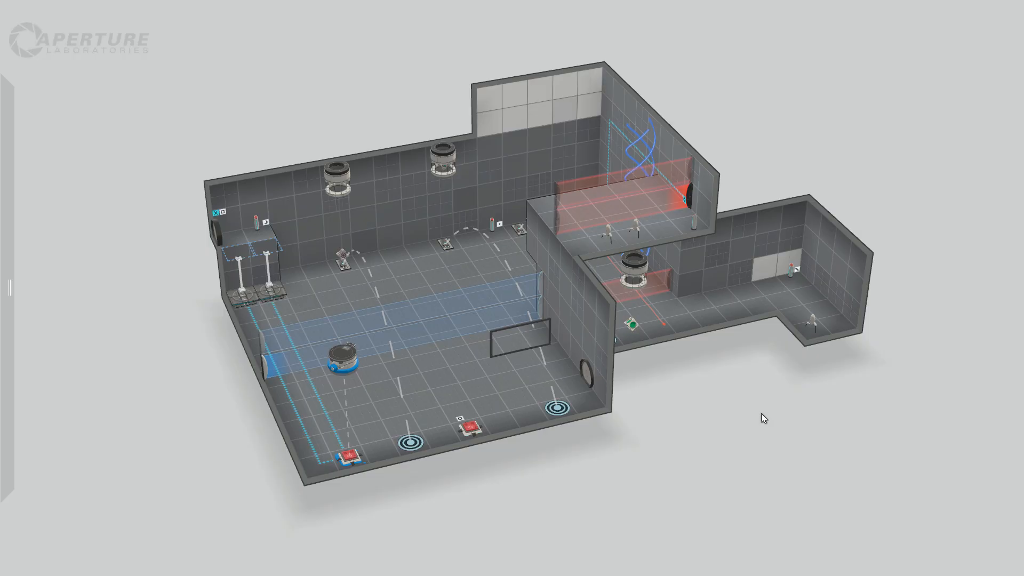
Start a playtest and walk through the first room to the red buttons, placing a blue portal on the high white wall.
{"action": "key", "text": "Escape"}
{"action": "key", "text": "Escape"}
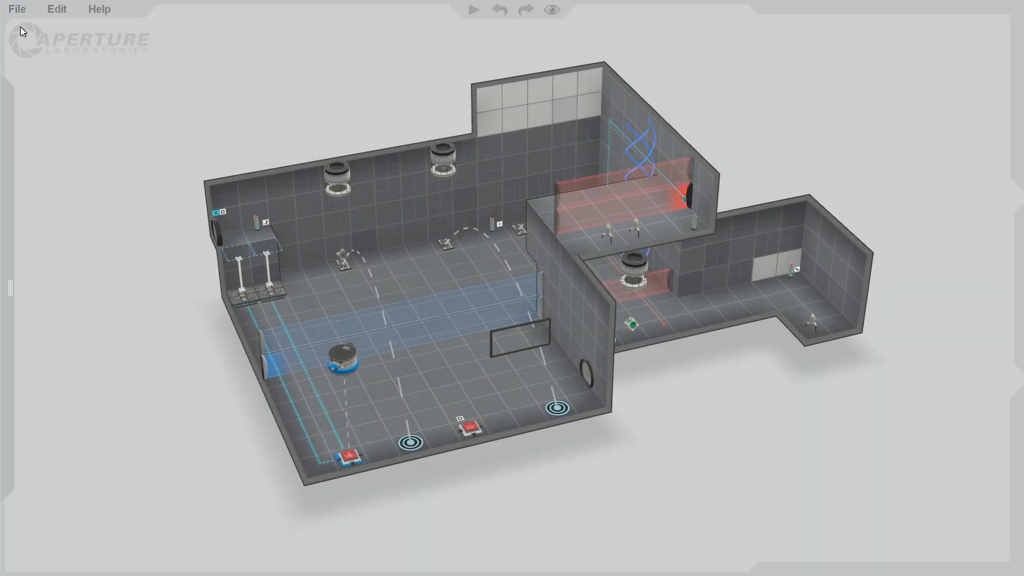
{"action": "left_click", "coordinate": [473, 11]}
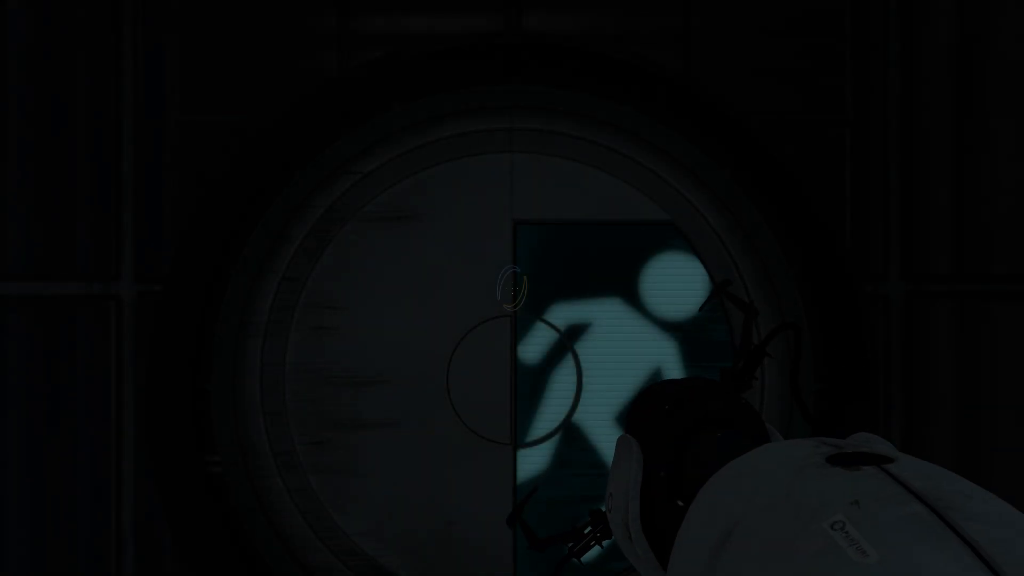
{"action": "key", "text": "w"}
{"action": "key", "text": "w"}
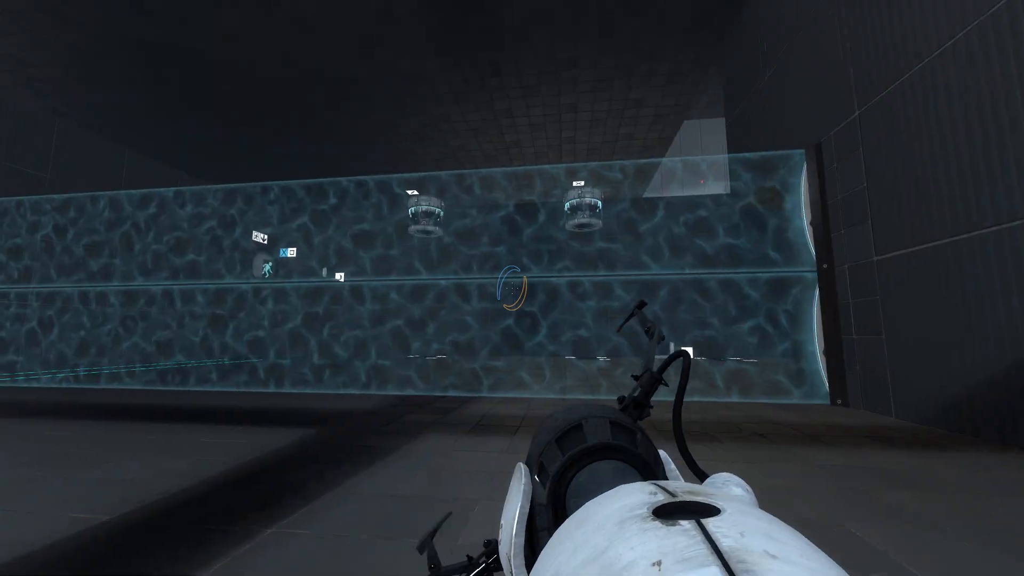
{"action": "key", "text": "w"}
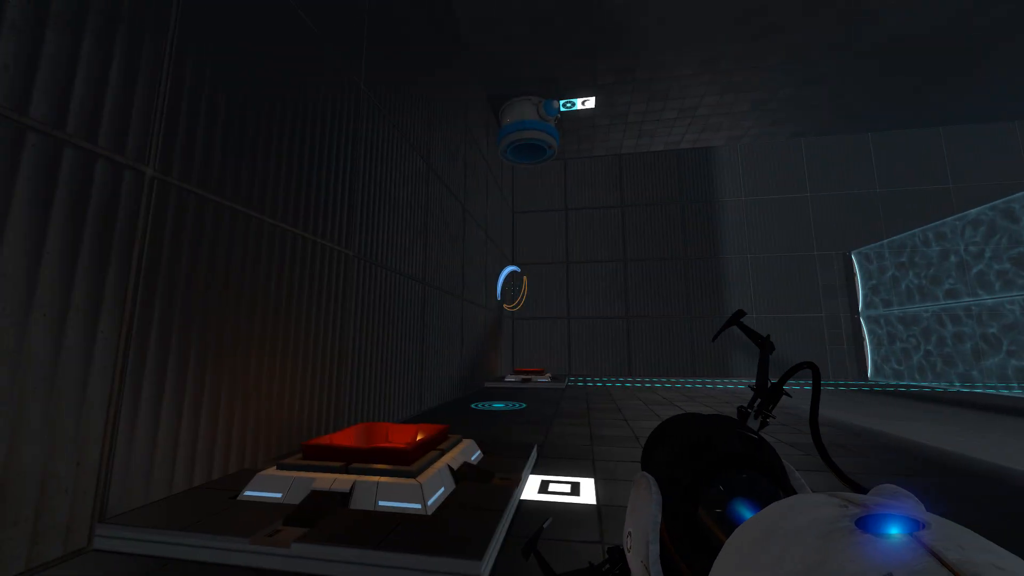
Check the emancipation field and the observation window in the first room, then cross the field into the laser area.
{"action": "key", "text": "s"}
{"action": "key", "text": "w"}
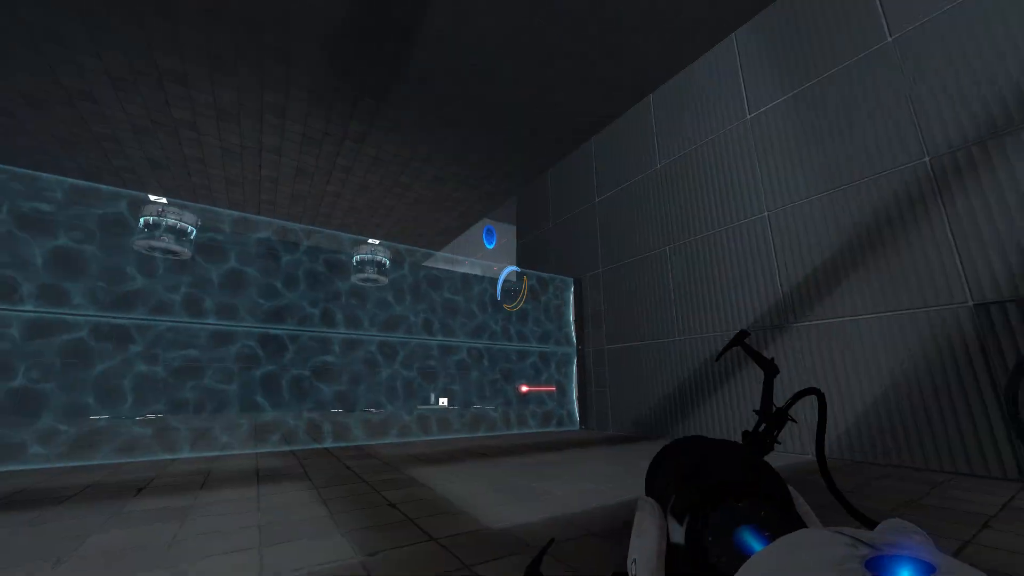
{"action": "key", "text": "w"}
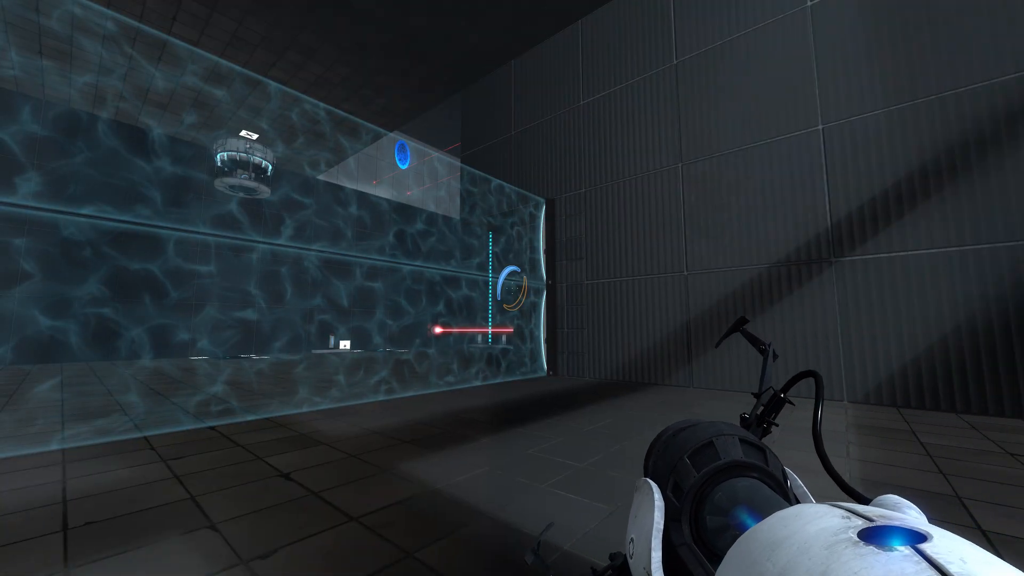
{"action": "key", "text": "w"}
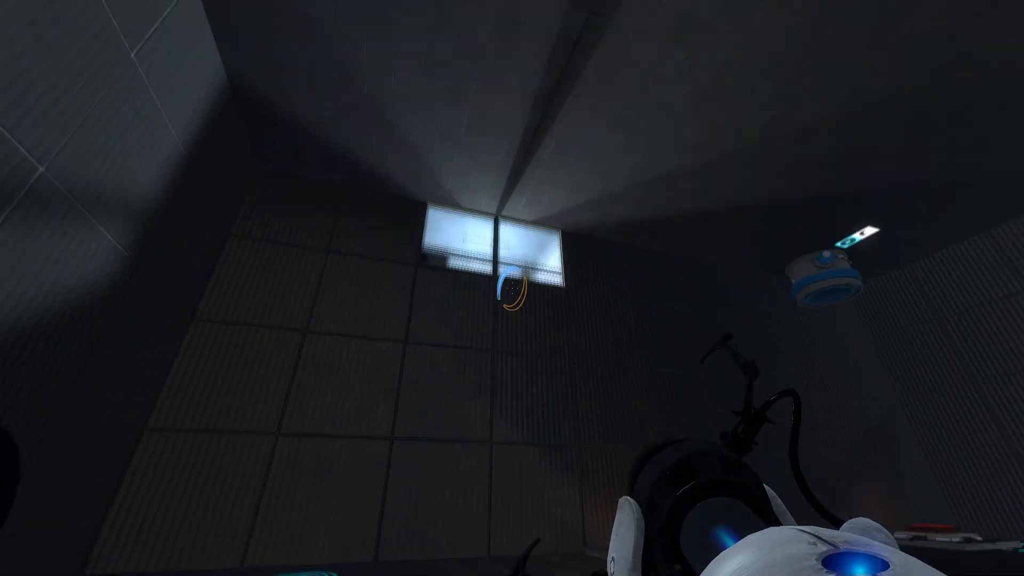
{"action": "key", "text": "w"}
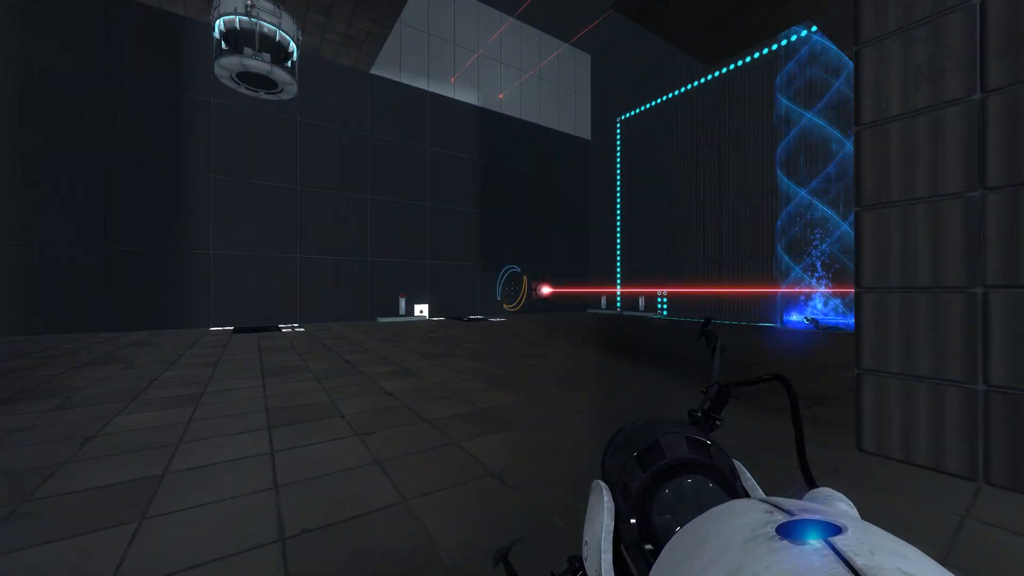
Inspect the laser, the excursion funnel and the laser fields, and walk up to the pedestal button beside the faith plate.
{"action": "key", "text": "w"}
{"action": "key", "text": "w"}
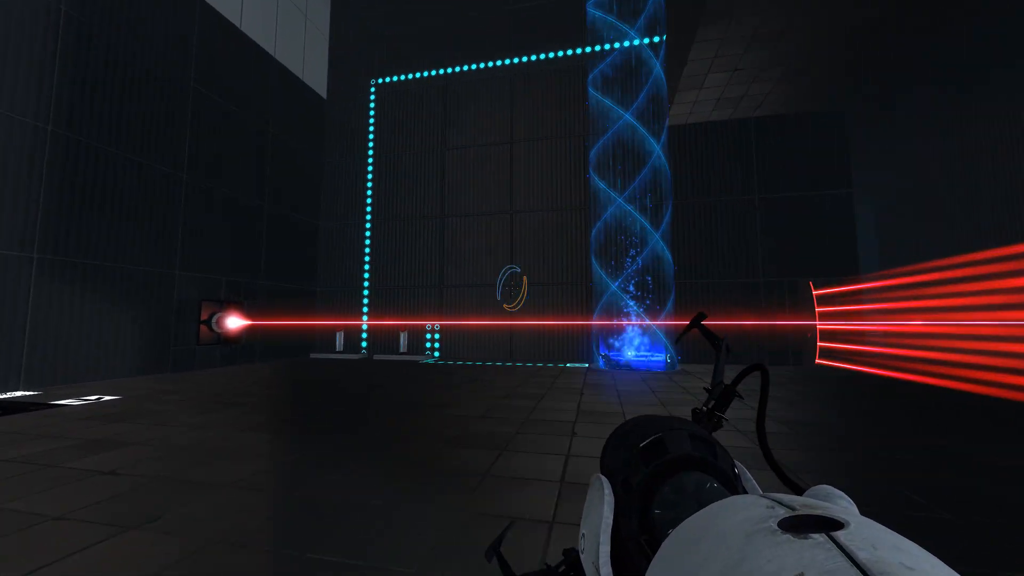
{"action": "key", "text": "s"}
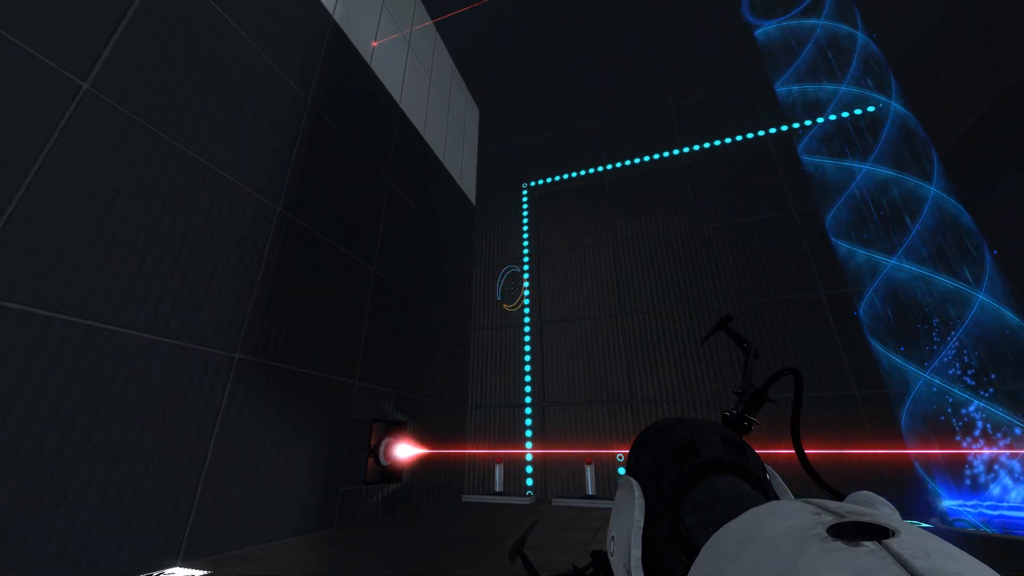
{"action": "key", "text": "s"}
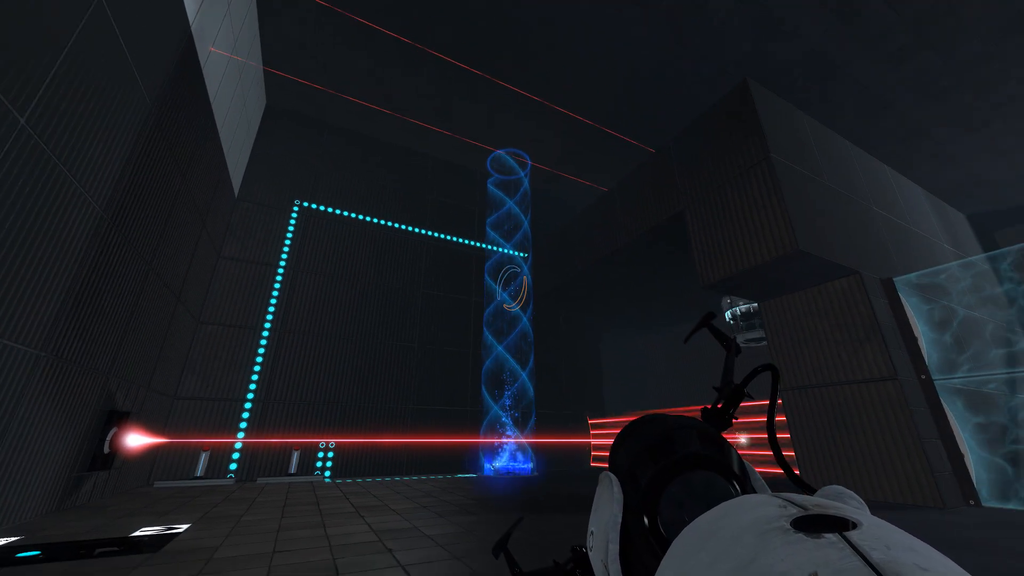
{"action": "key", "text": "w"}
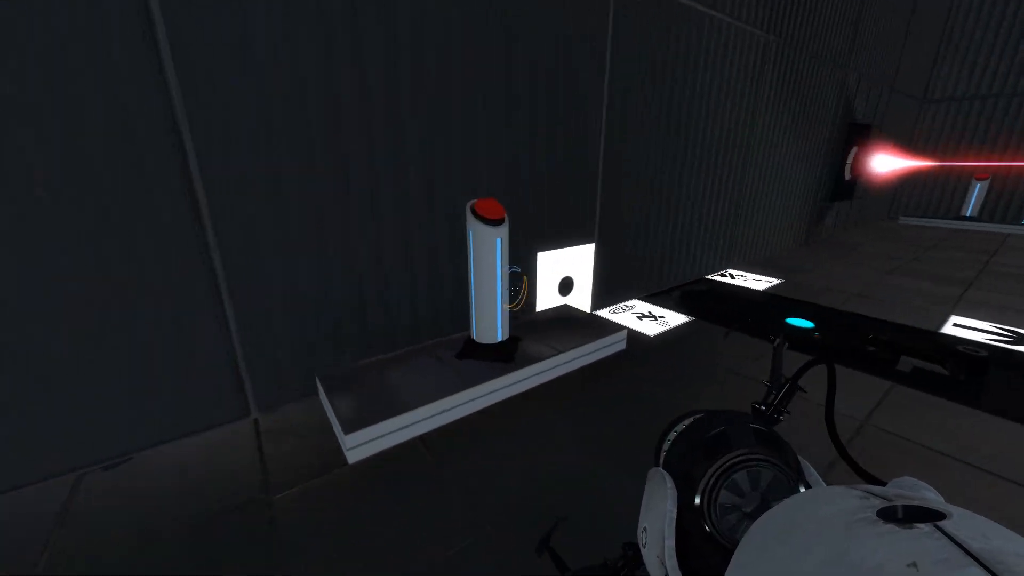
Inspect the laser beam, the excursion funnel and the laser field on foot, and return to the chamber editor.
{"action": "key", "text": "w"}
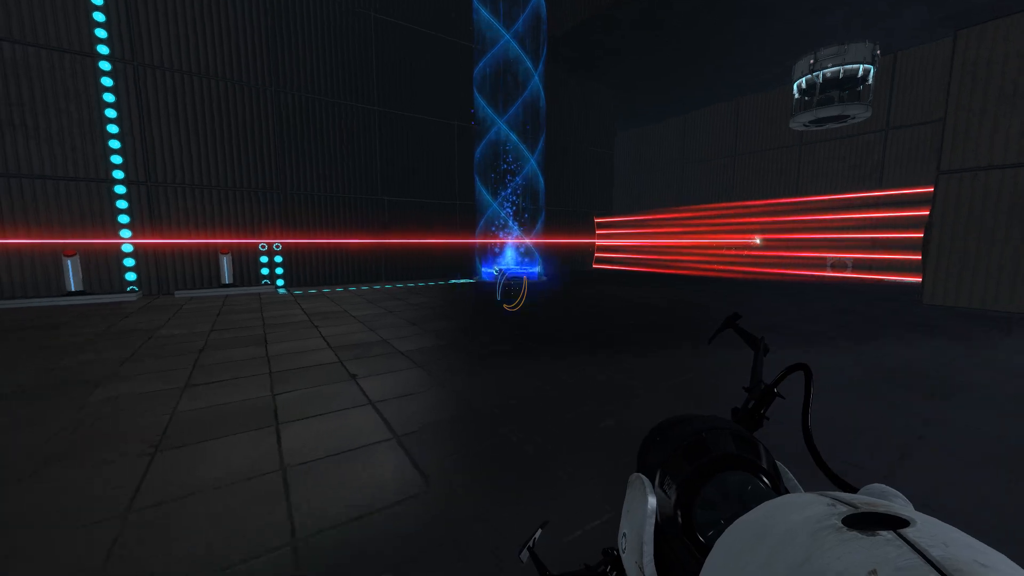
{"action": "key", "text": "w"}
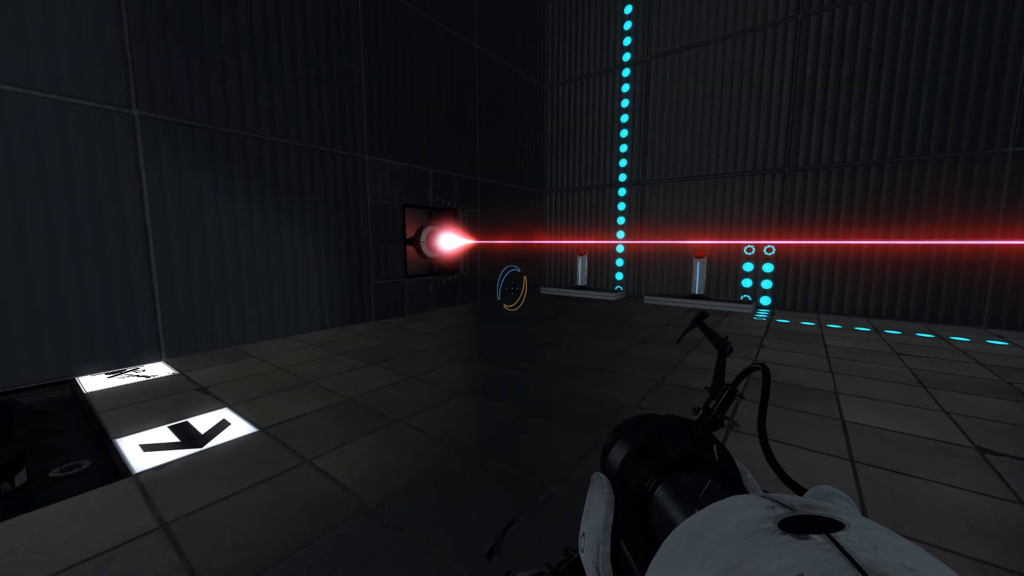
{"action": "key", "text": "w"}
{"action": "key", "text": "w"}
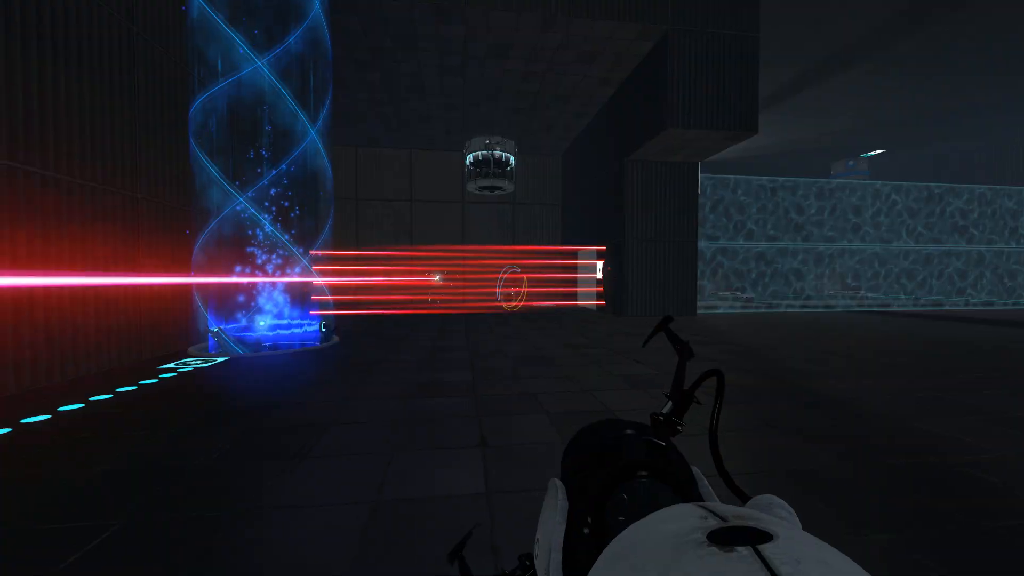
{"action": "key", "text": "Escape"}
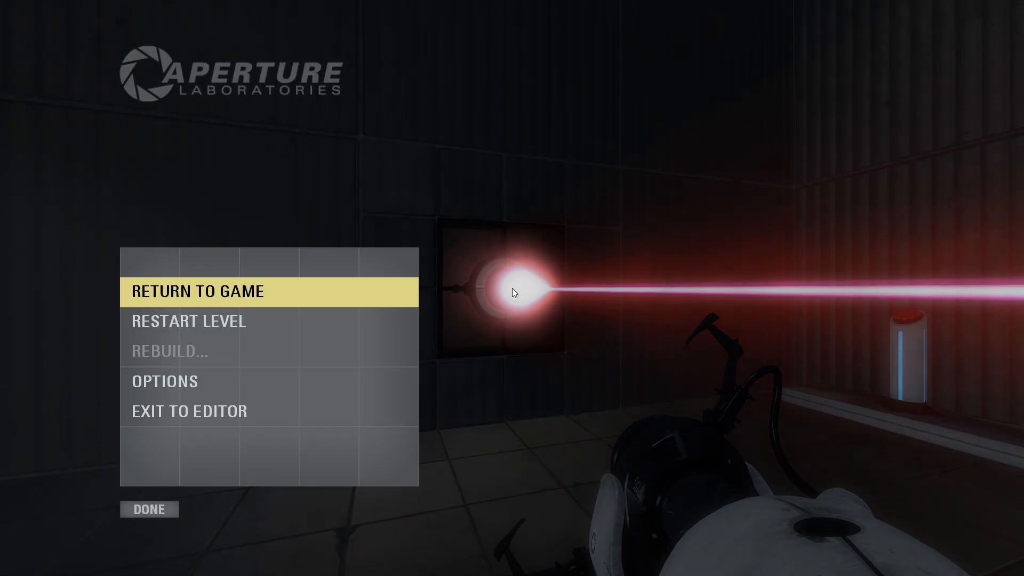
{"action": "left_click", "coordinate": [202, 419]}
Lower the laser emitter within its wall panel in the large room.
{"action": "scroll", "coordinate": [556, 228], "scroll_direction": "up", "scroll_amount": 6}
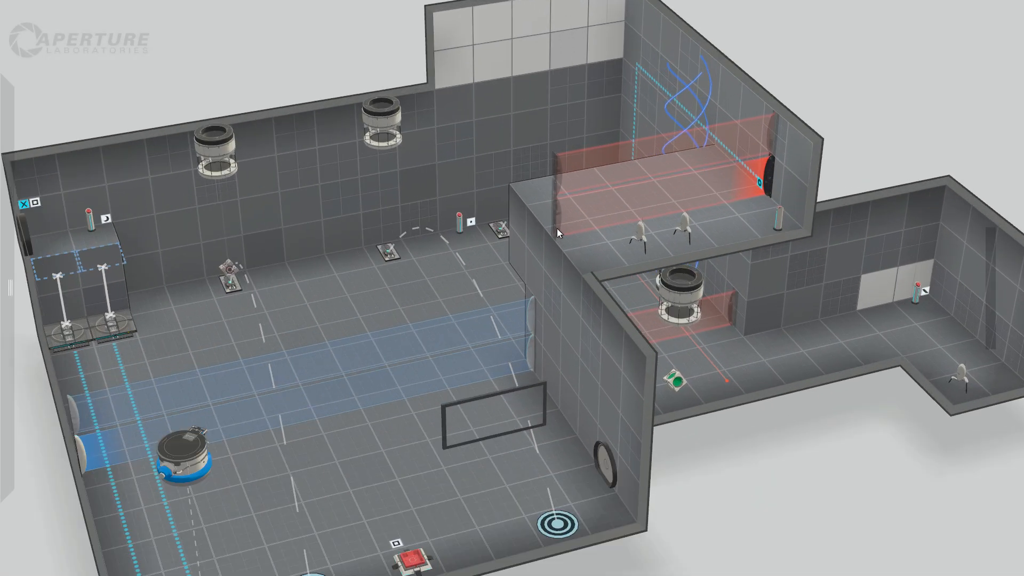
{"action": "scroll", "coordinate": [319, 68], "scroll_direction": "down", "scroll_amount": 2}
{"action": "right_click_drag", "start_coordinate": [330, 80], "coordinate": [376, 122]}
{"action": "scroll", "coordinate": [527, 236], "scroll_direction": "up", "scroll_amount": 3}
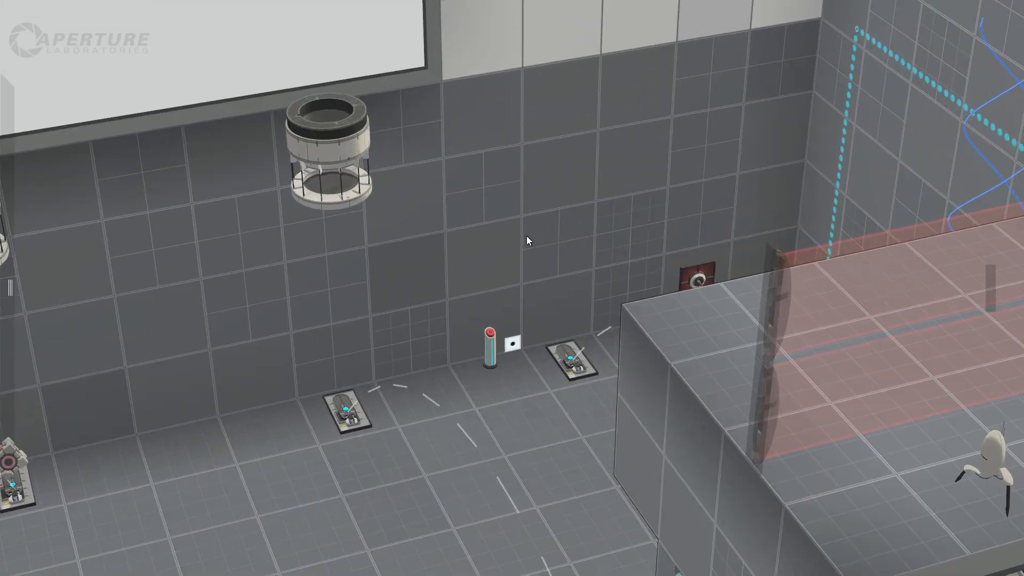
{"action": "left_click", "coordinate": [687, 281]}
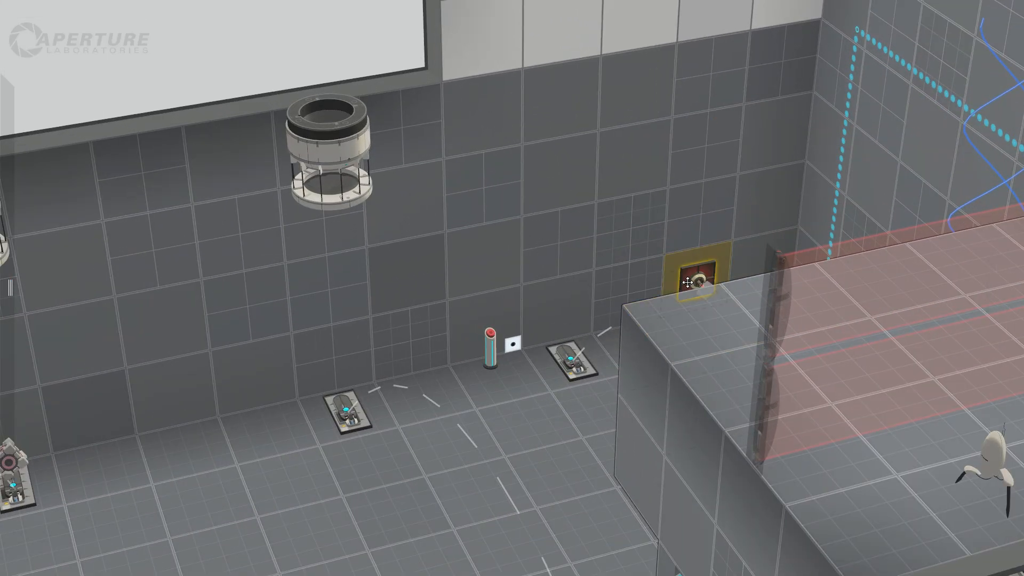
{"action": "left_click_drag", "start_coordinate": [708, 303], "coordinate": [706, 309]}
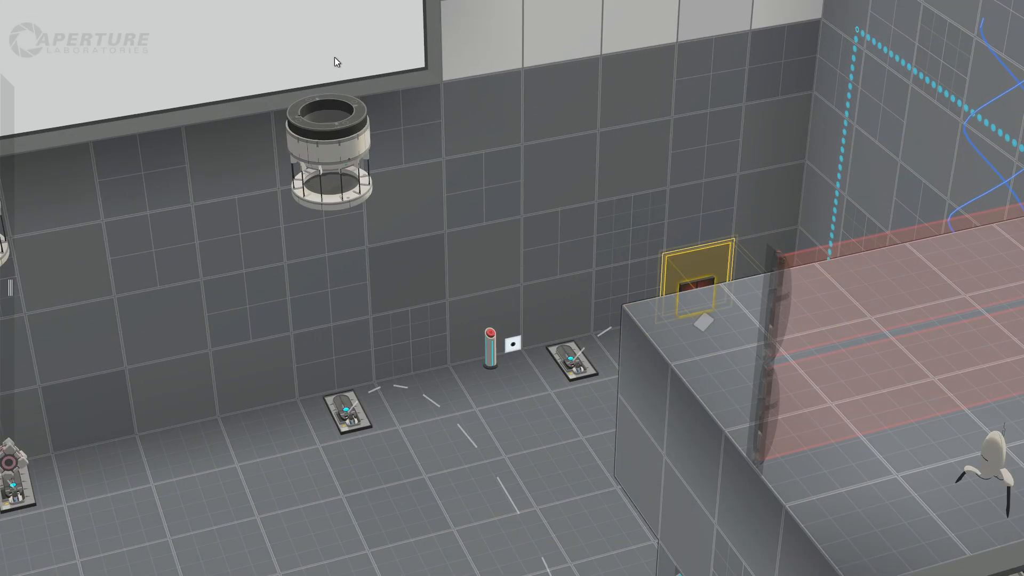
Move the pedestal button from between the two faith plates to the floor tile beside the laser emitter.
{"action": "middle_click_drag", "start_coordinate": [341, 65], "coordinate": [439, 70]}
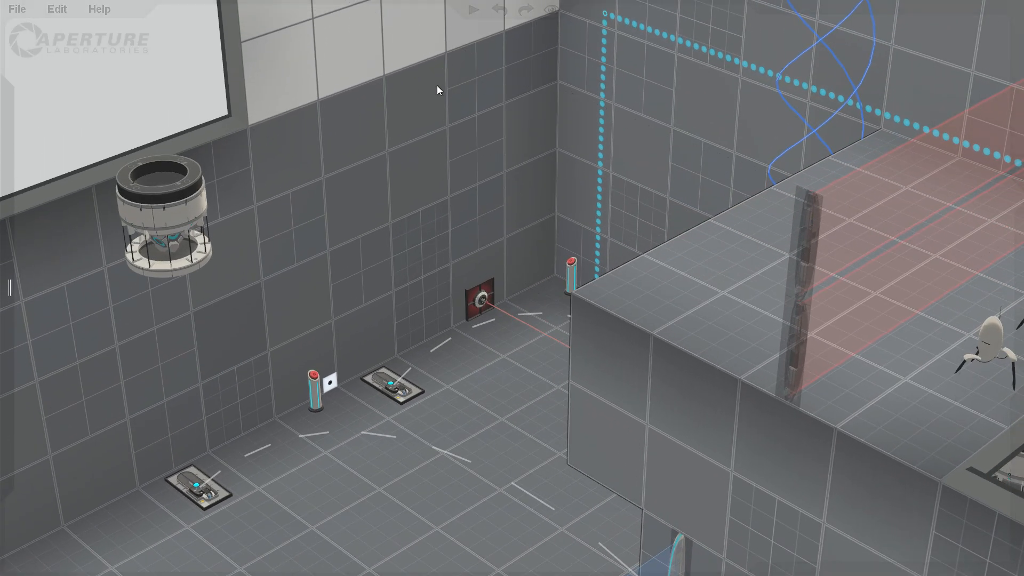
{"action": "left_click_drag", "start_coordinate": [355, 361], "coordinate": [426, 356]}
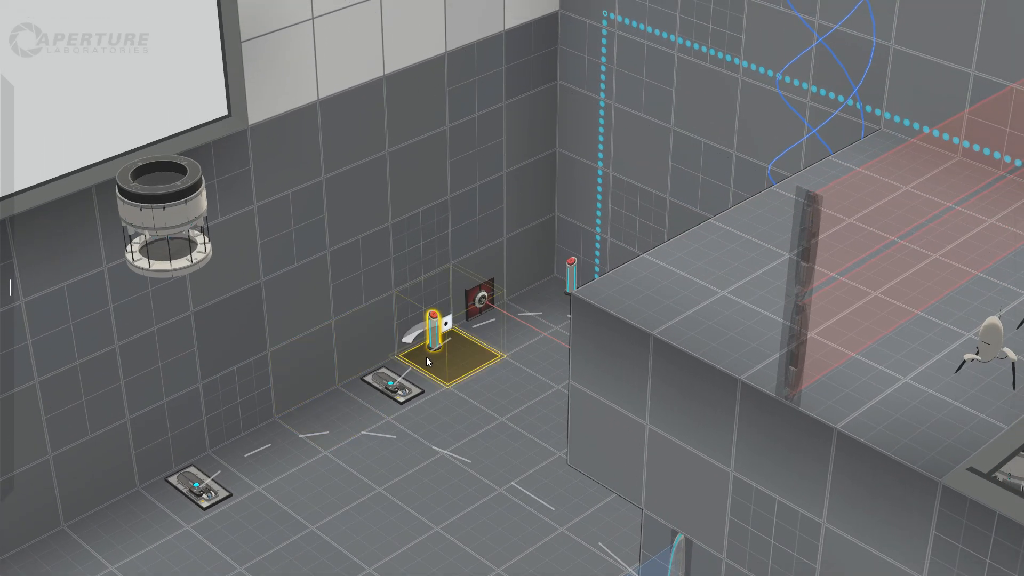
{"action": "left_click", "coordinate": [146, 101]}
Make the upper row of white wall panels in the tall laser room non-portalable.
{"action": "scroll", "coordinate": [146, 101], "scroll_direction": "down", "scroll_amount": 4}
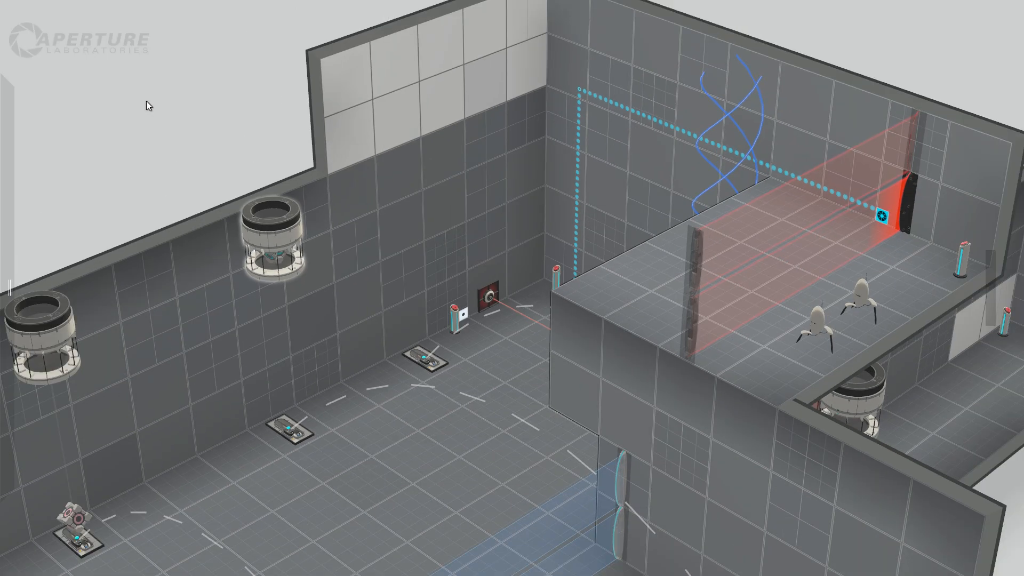
{"action": "left_click_drag", "start_coordinate": [147, 102], "coordinate": [184, 114]}
{"action": "scroll", "coordinate": [221, 150], "scroll_direction": "down", "scroll_amount": 3}
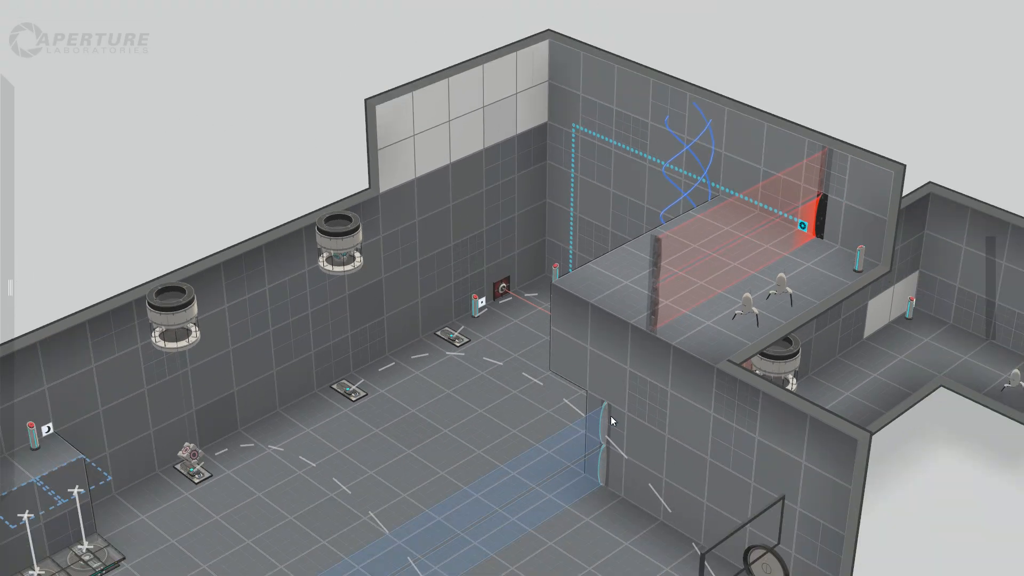
{"action": "middle_click_drag", "start_coordinate": [945, 475], "coordinate": [680, 472]}
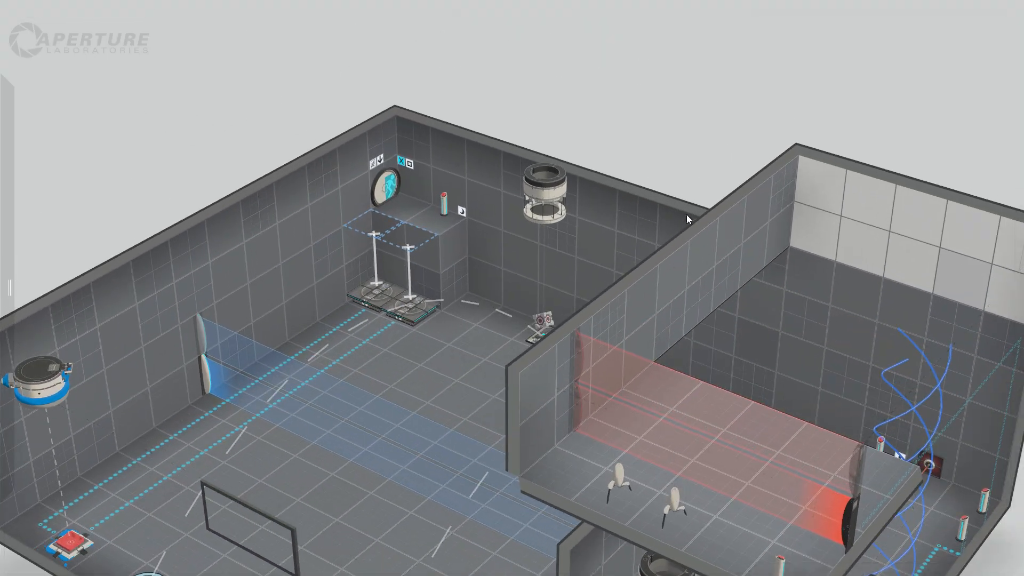
{"action": "left_click_drag", "start_coordinate": [688, 219], "coordinate": [639, 53]}
{"action": "scroll", "coordinate": [873, 393], "scroll_direction": "down", "scroll_amount": 3}
{"action": "left_click_drag", "start_coordinate": [902, 407], "coordinate": [758, 378]}
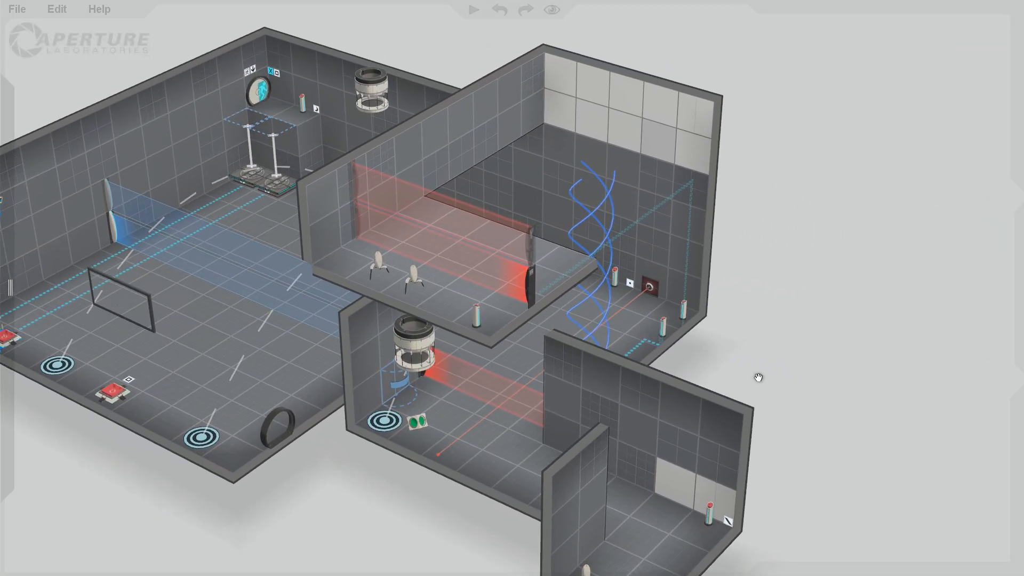
{"action": "left_click_drag", "start_coordinate": [800, 441], "coordinate": [761, 363]}
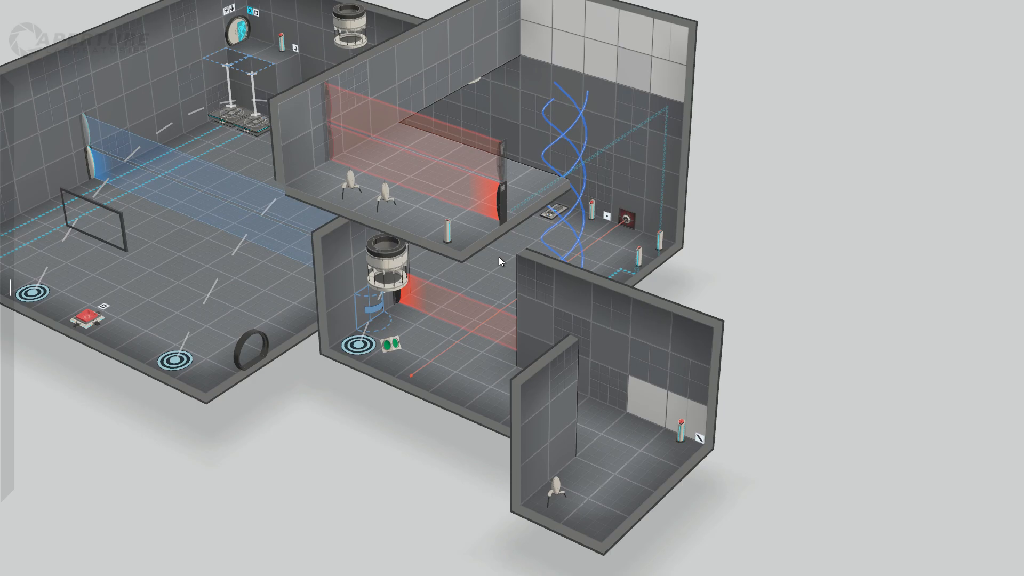
{"action": "left_click_drag", "start_coordinate": [782, 202], "coordinate": [778, 249]}
{"action": "right_click", "coordinate": [608, 71]}
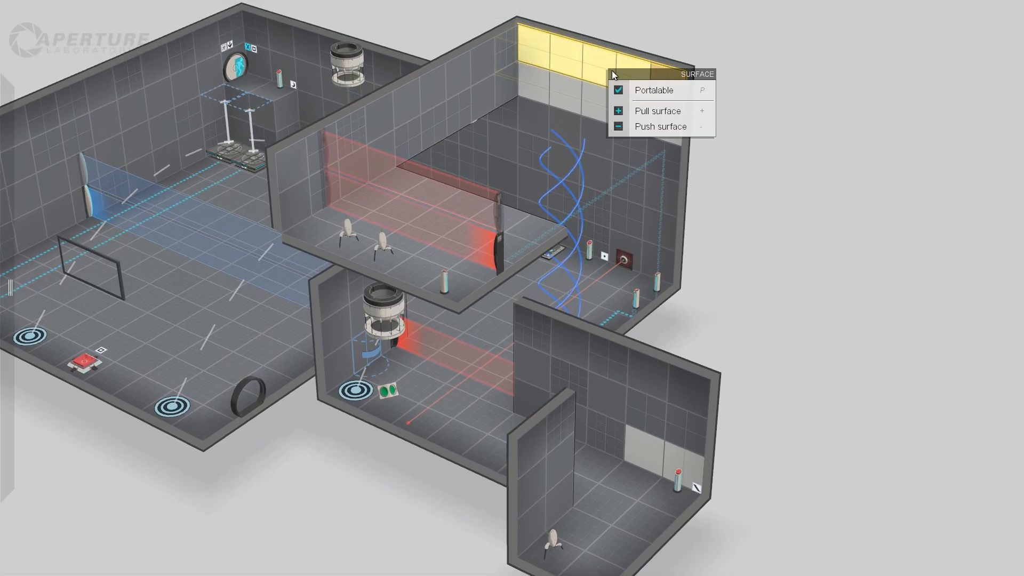
{"action": "left_click", "coordinate": [656, 91]}
{"action": "left_click", "coordinate": [828, 210]}
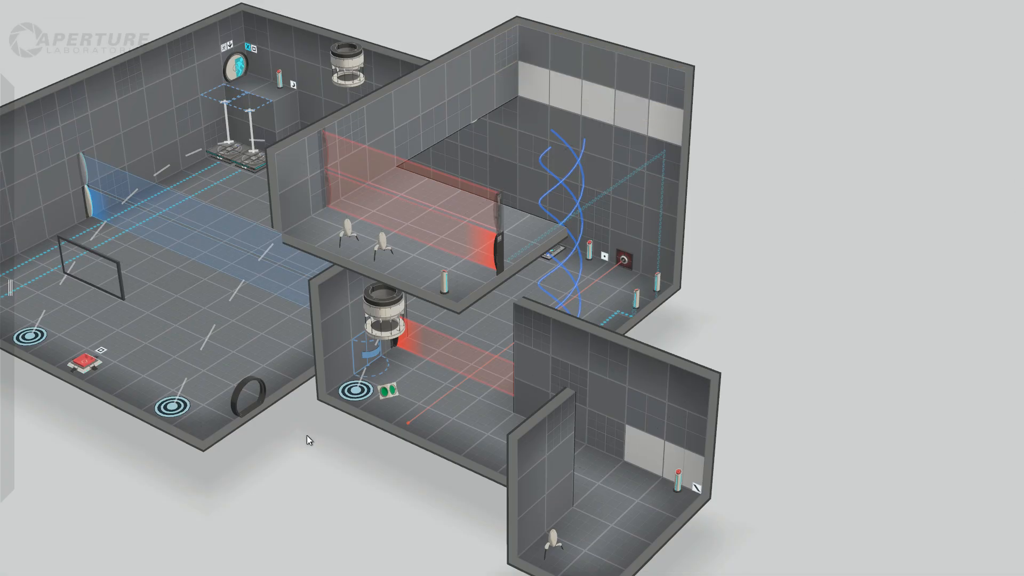
Start a playtest, look around the first room and cross the emancipation field into the laser area.
{"action": "right_click_drag", "start_coordinate": [332, 456], "coordinate": [373, 446]}
{"action": "left_click", "coordinate": [473, 10]}
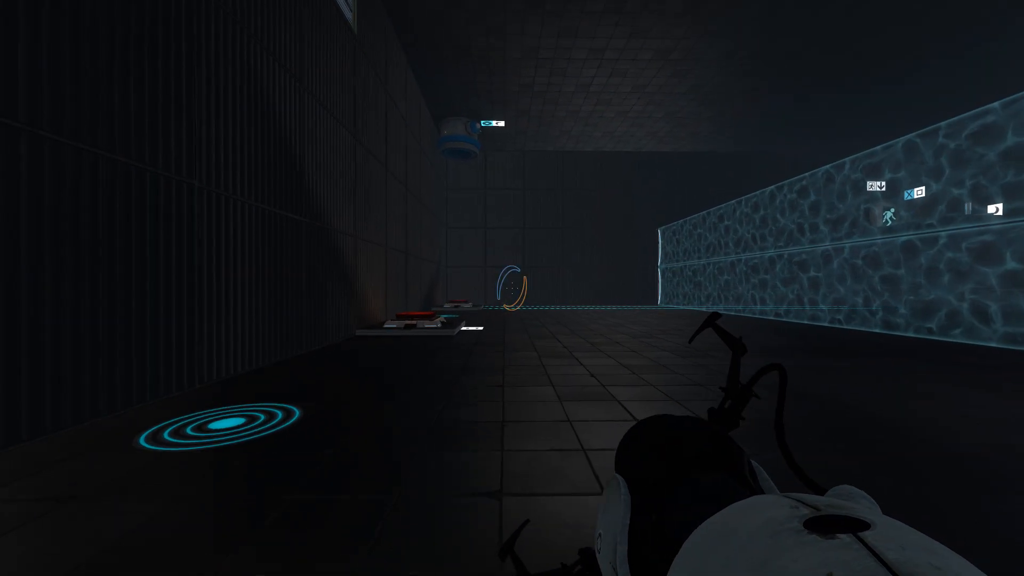
{"action": "key", "text": "w"}
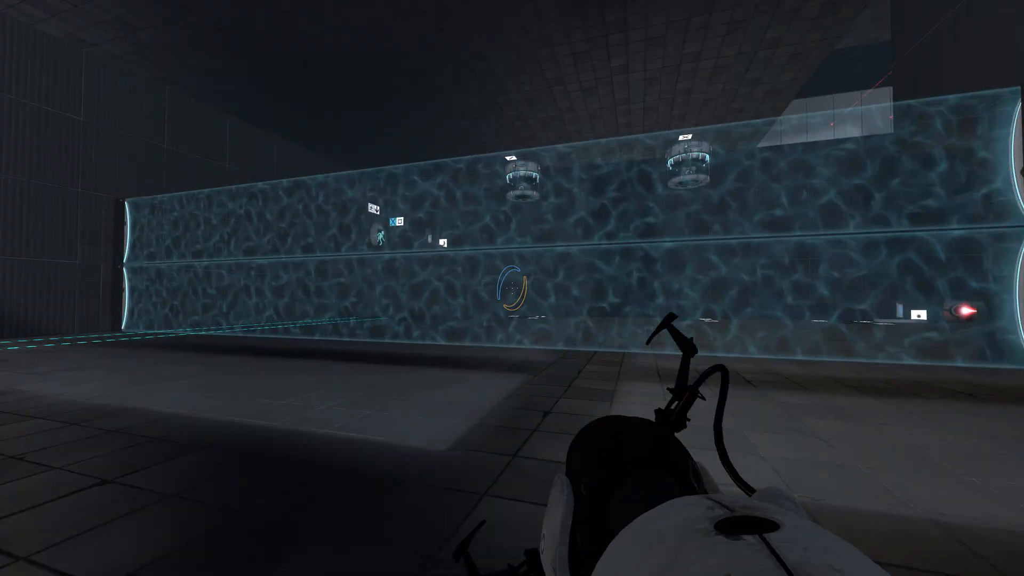
{"action": "key", "text": "w"}
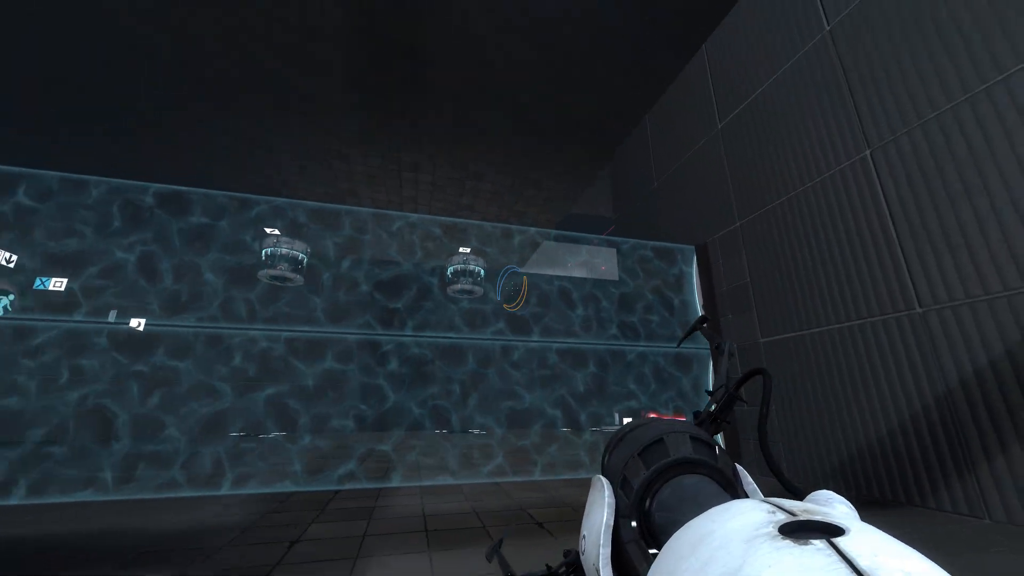
{"action": "key", "text": "s"}
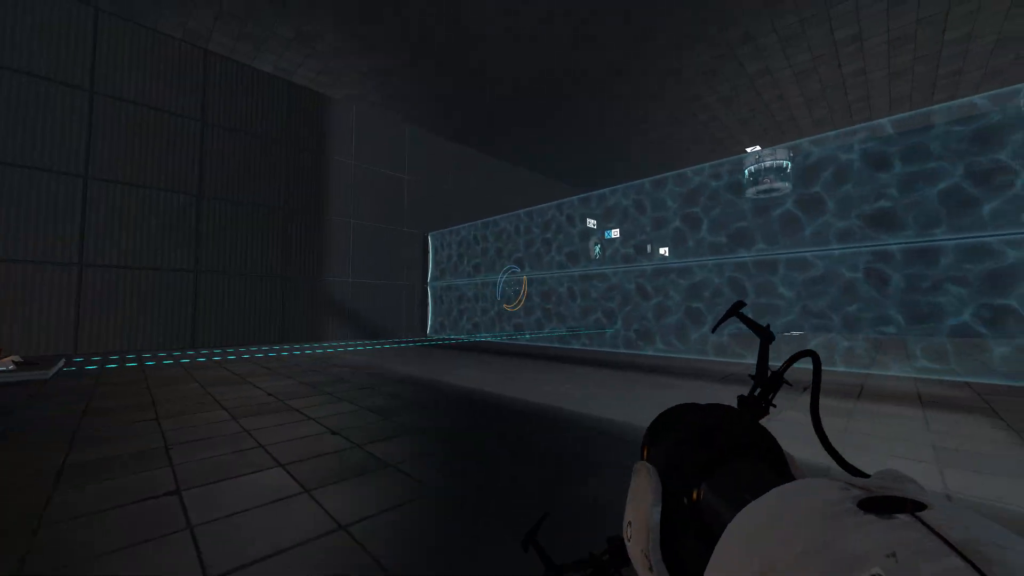
{"action": "key", "text": "w"}
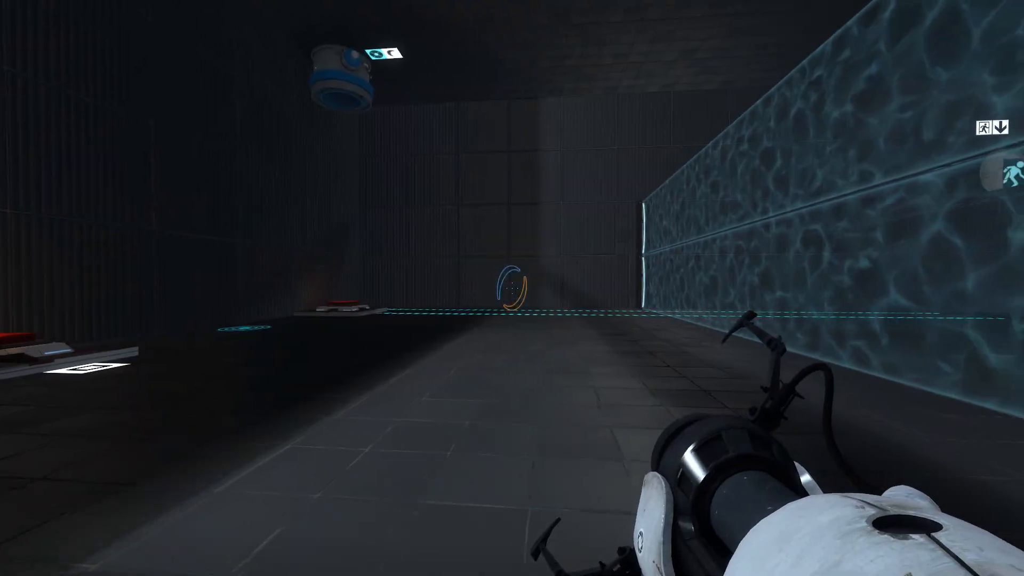
{"action": "key", "text": "w"}
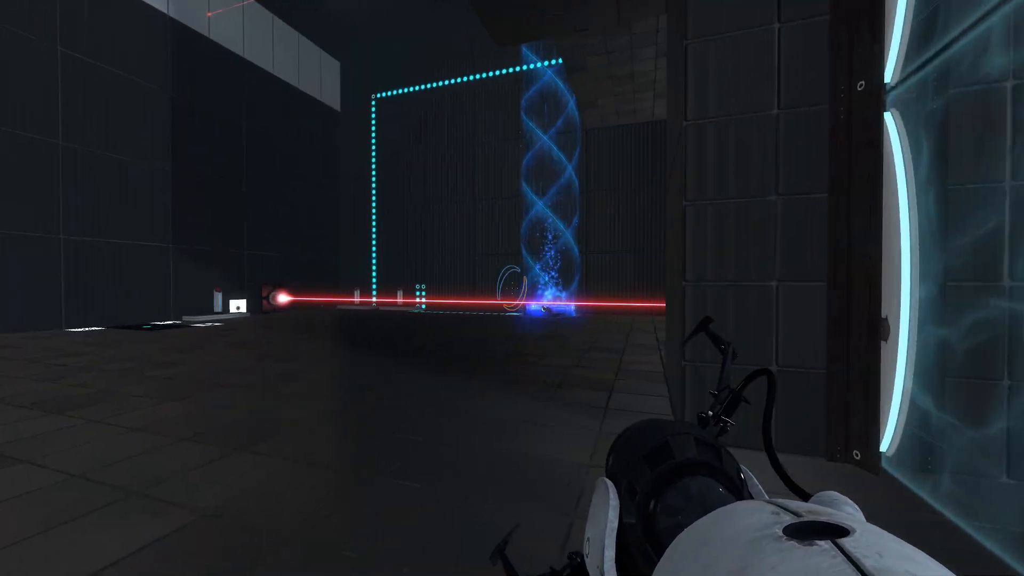
Check the excursion funnel, turret beams and upper ledge, try the aerial faith plate, and return to the chamber editor.
{"action": "key", "text": "w"}
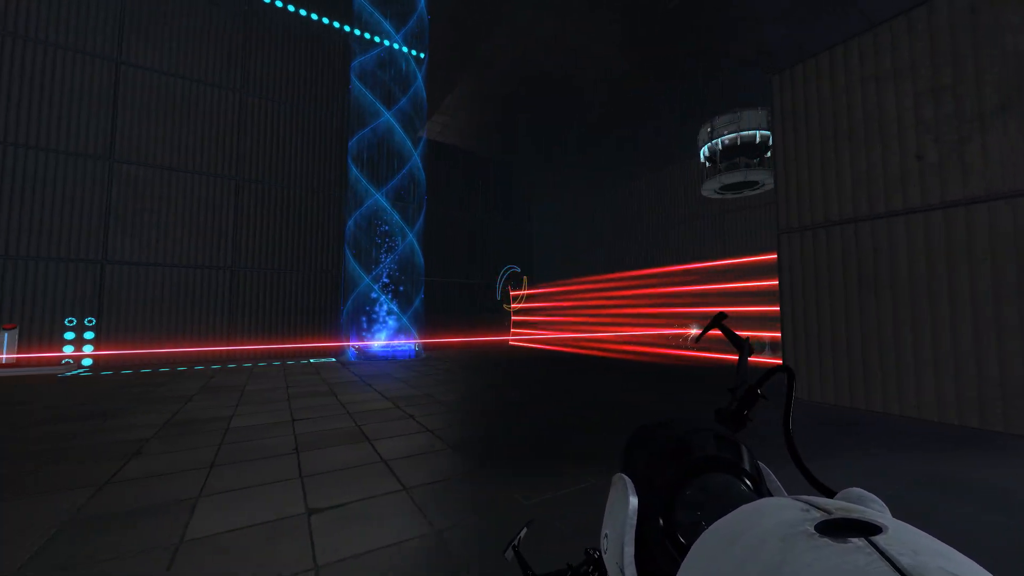
{"action": "key", "text": "s"}
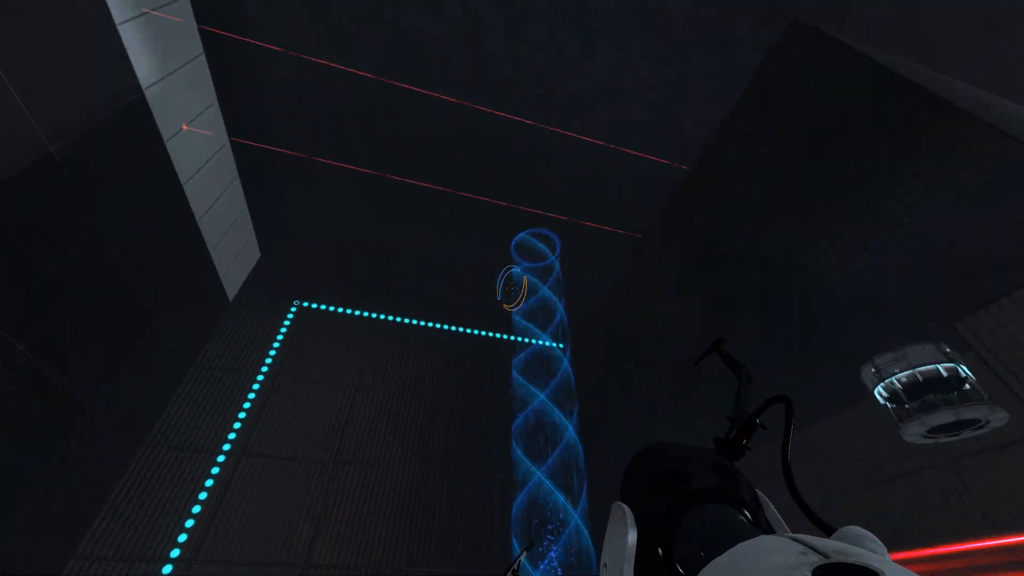
{"action": "key", "text": "w"}
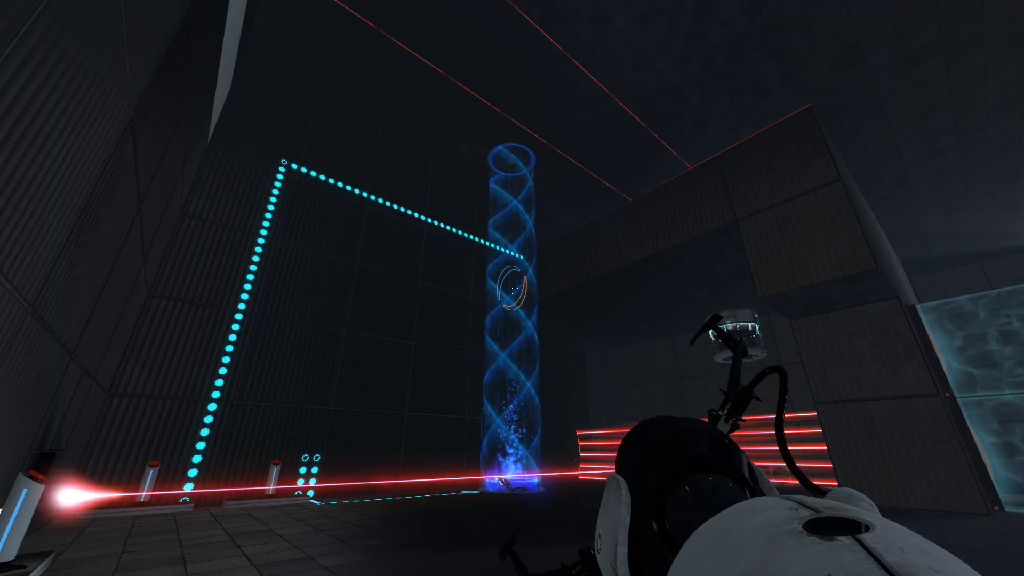
{"action": "key", "text": "w"}
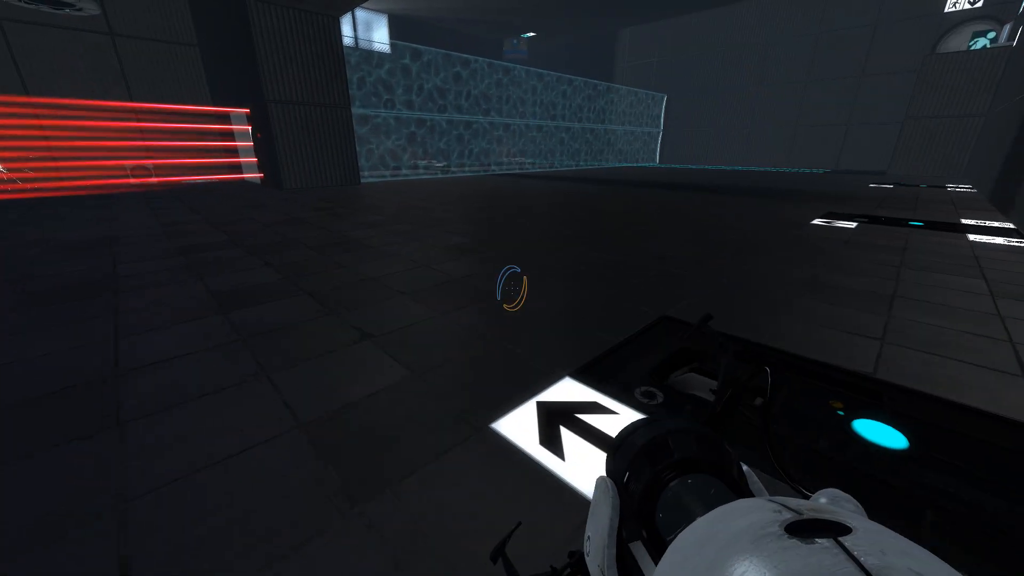
{"action": "key", "text": "w"}
{"action": "key", "text": "d"}
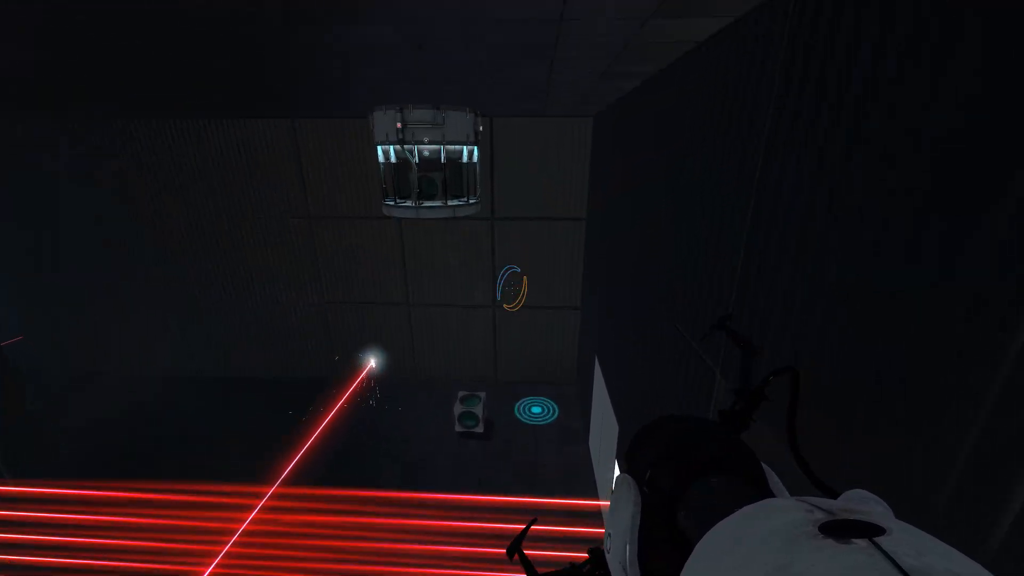
{"action": "key", "text": "Escape"}
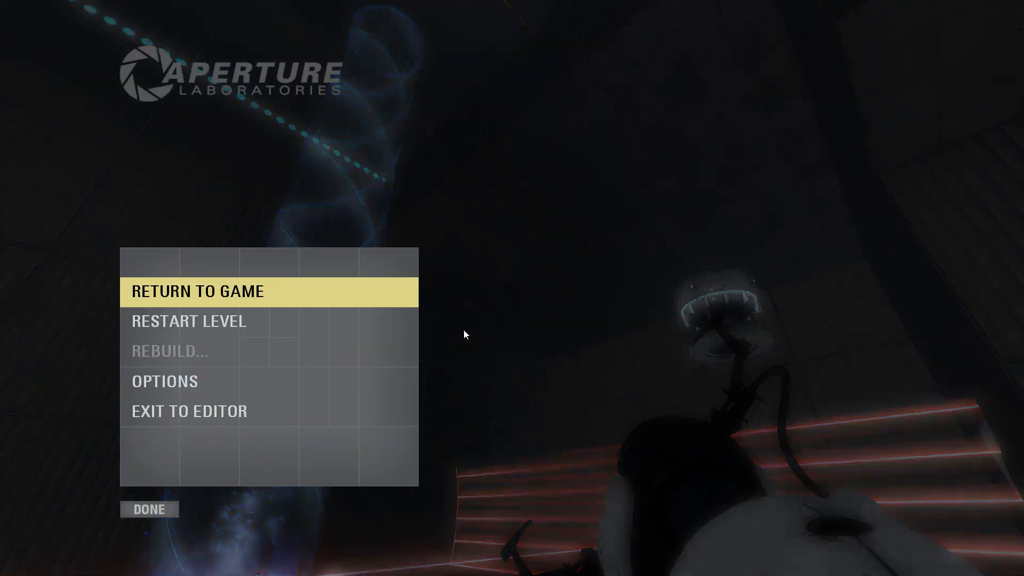
{"action": "left_click", "coordinate": [219, 417]}
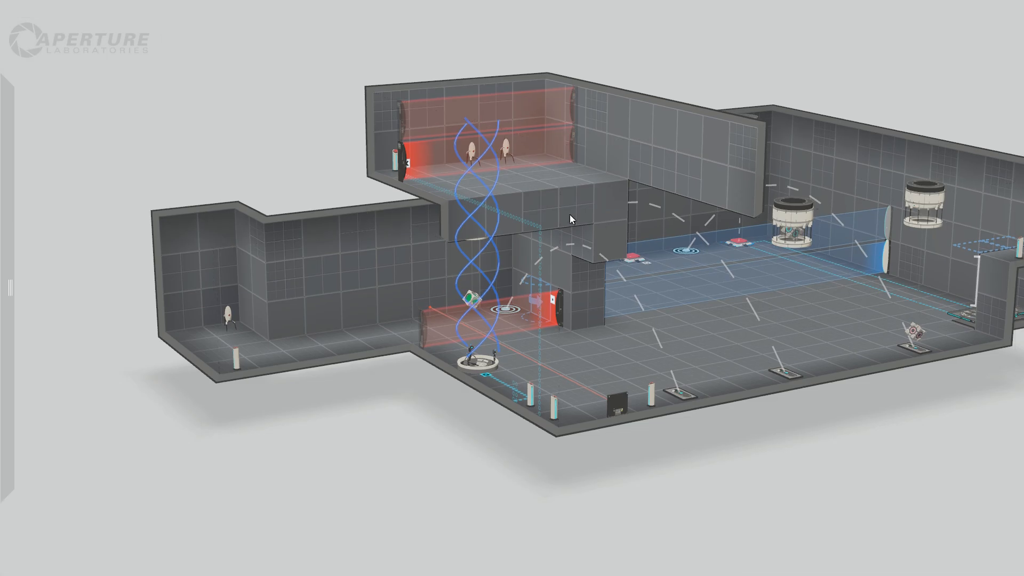
Try to move the surface beneath the upper turret ledge down by one block.
{"action": "scroll", "coordinate": [569, 214], "scroll_direction": "up", "scroll_amount": 5}
{"action": "left_click_drag", "start_coordinate": [239, 471], "coordinate": [469, 198]}
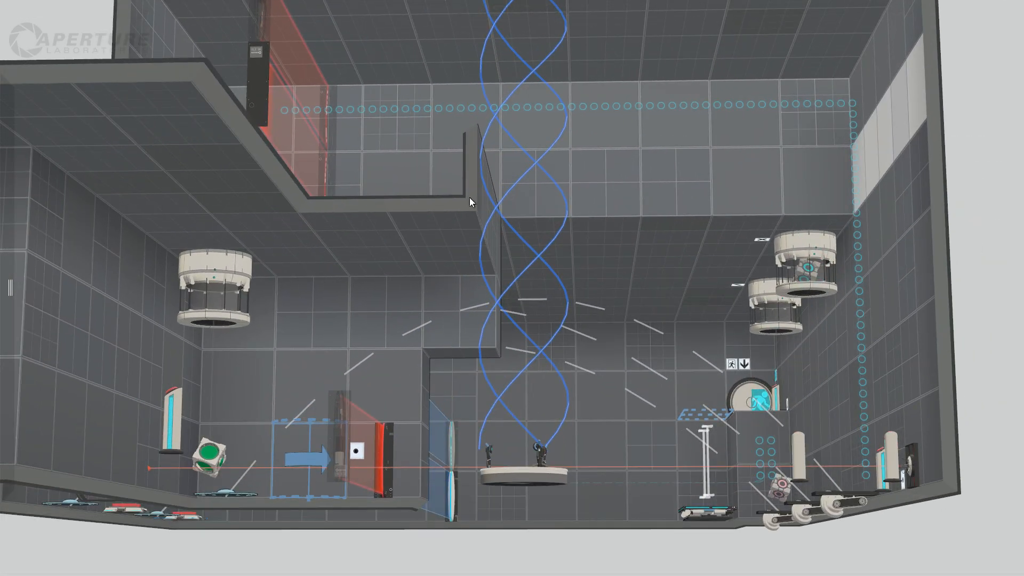
{"action": "left_click_drag", "start_coordinate": [346, 276], "coordinate": [368, 153]}
{"action": "left_click_drag", "start_coordinate": [1004, 292], "coordinate": [974, 253]}
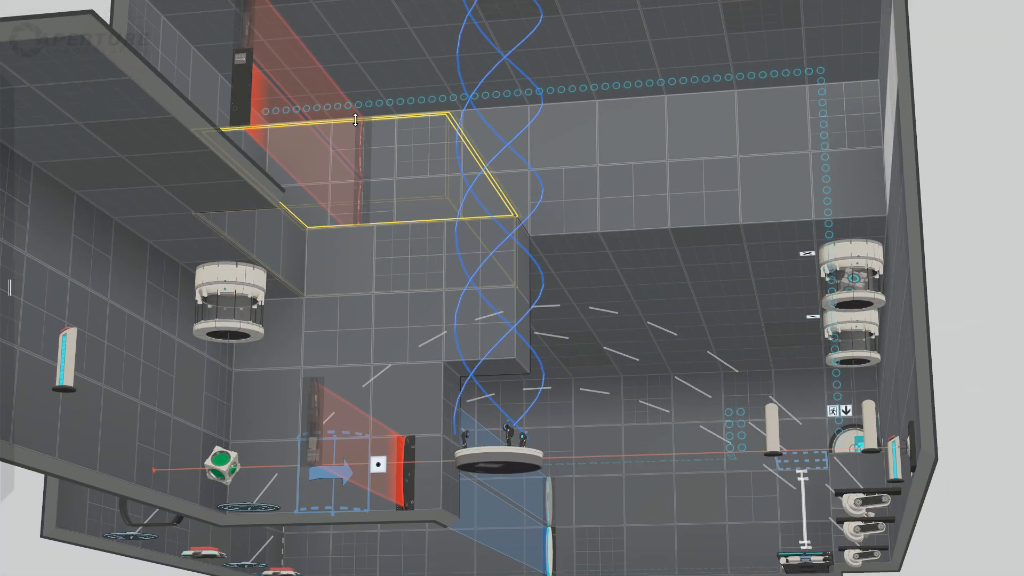
{"action": "left_click_drag", "start_coordinate": [355, 120], "coordinate": [355, 204]}
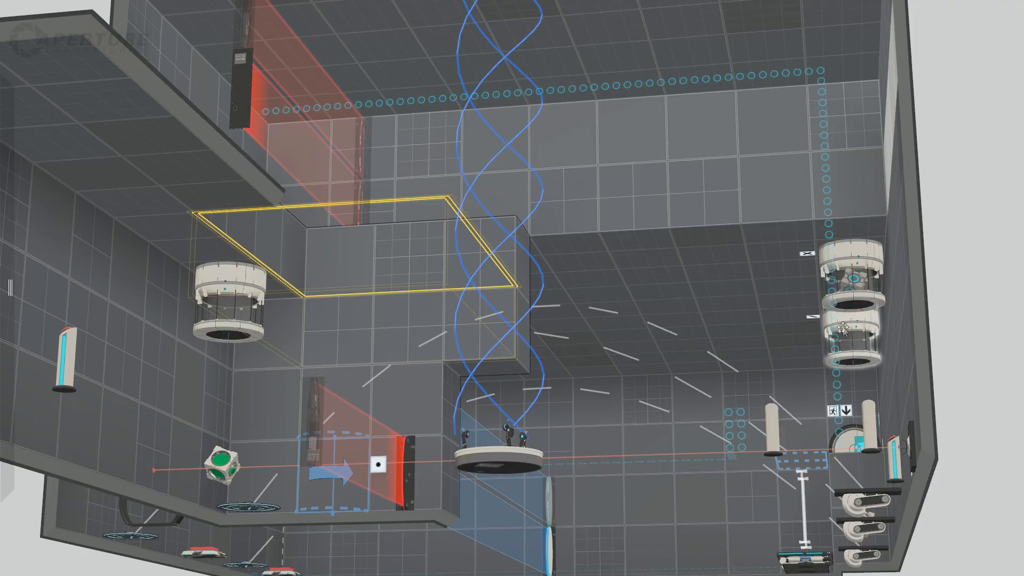
Lower the ceiling section beneath the upper turret ledge to the height of the adjoining room's ceiling.
{"action": "scroll", "coordinate": [843, 327], "scroll_direction": "down", "scroll_amount": 4}
{"action": "left_click_drag", "start_coordinate": [878, 303], "coordinate": [815, 411]}
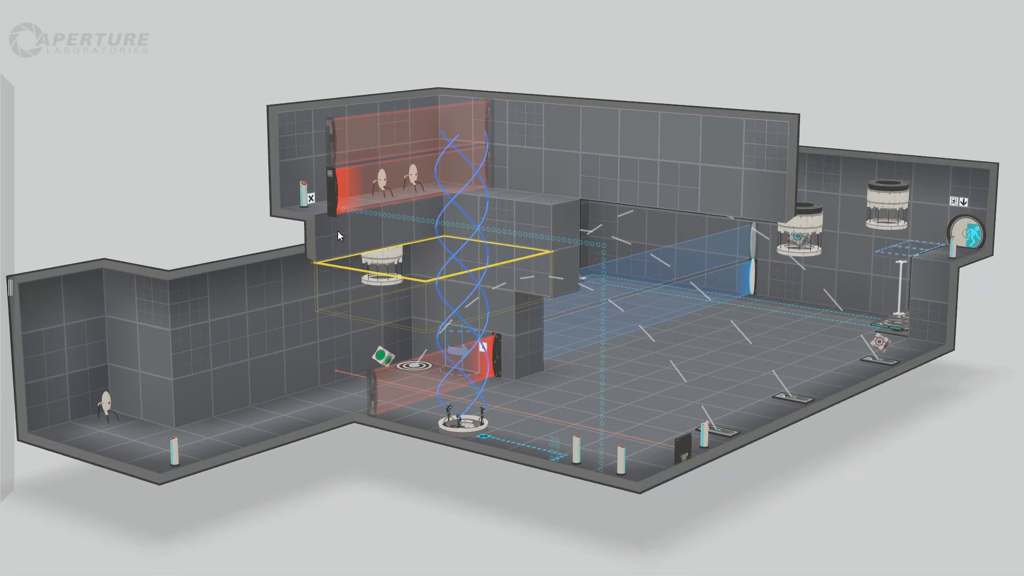
{"action": "left_click_drag", "start_coordinate": [393, 200], "coordinate": [514, 220]}
{"action": "left_click_drag", "start_coordinate": [392, 473], "coordinate": [521, 461]}
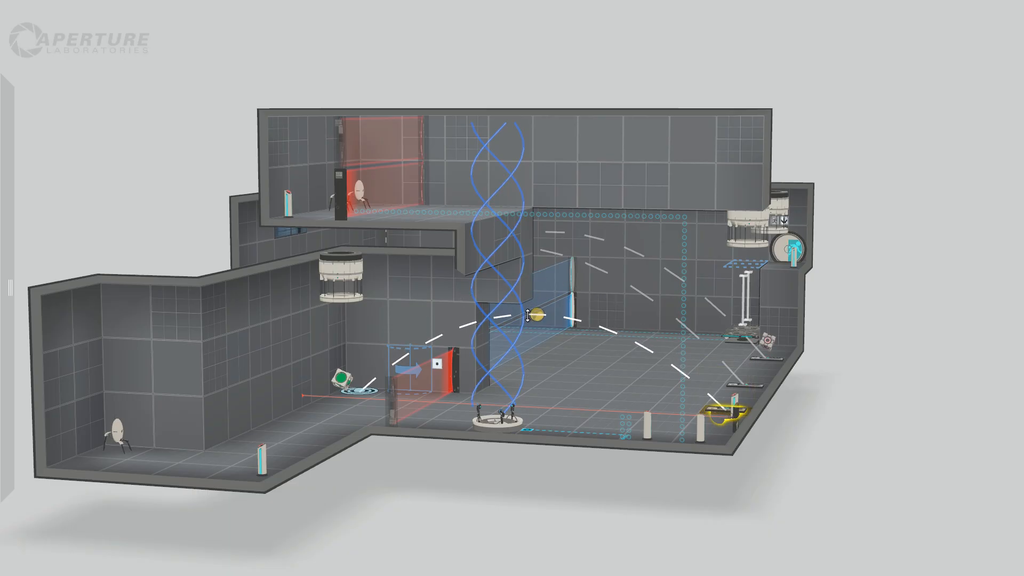
{"action": "left_click_drag", "start_coordinate": [500, 475], "coordinate": [360, 392]}
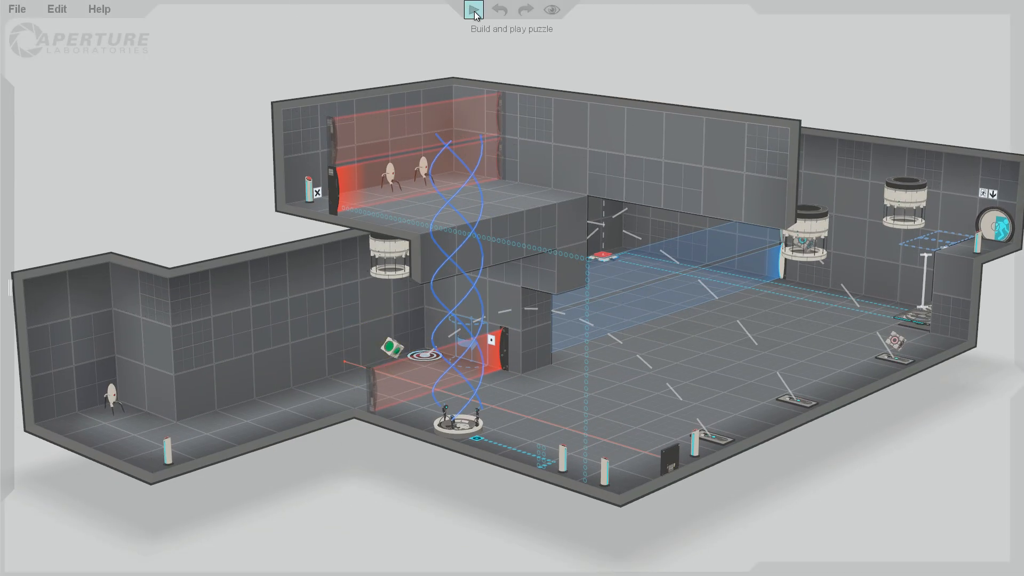
Start a playtest and cross the emancipation field into the laser area.
{"action": "left_click", "coordinate": [474, 11]}
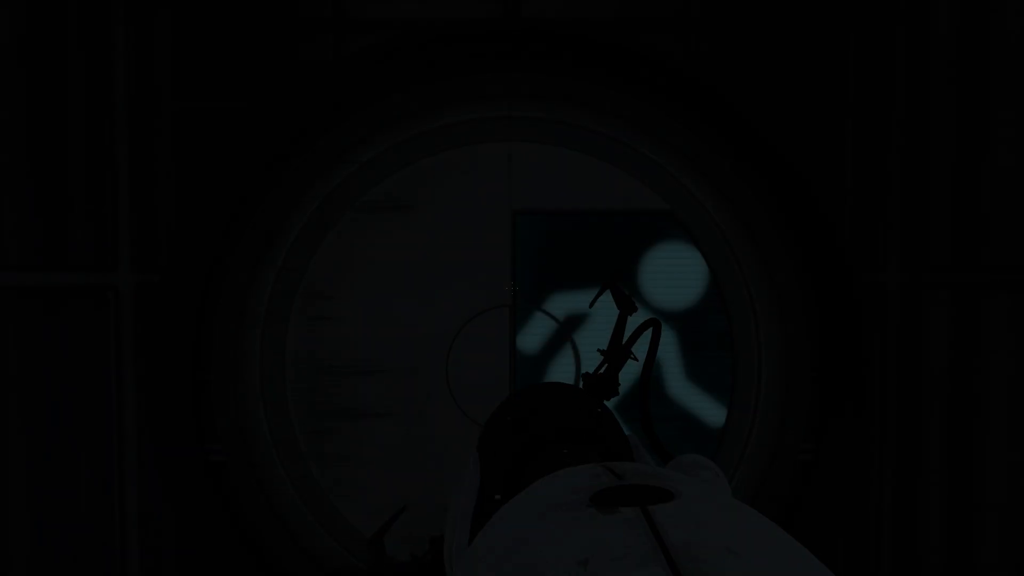
{"action": "key", "text": "w"}
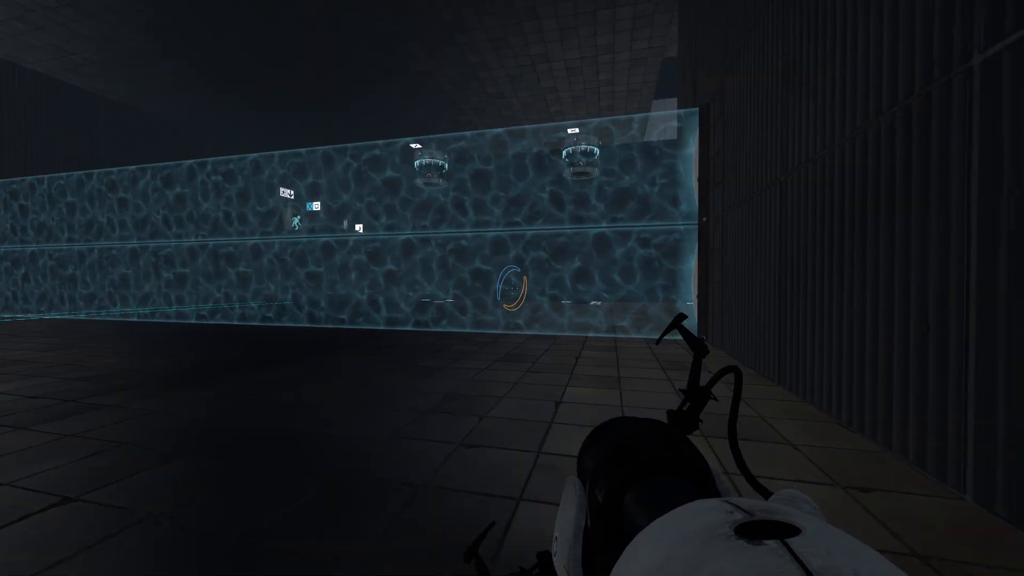
{"action": "key", "text": "w"}
{"action": "key", "text": "w"}
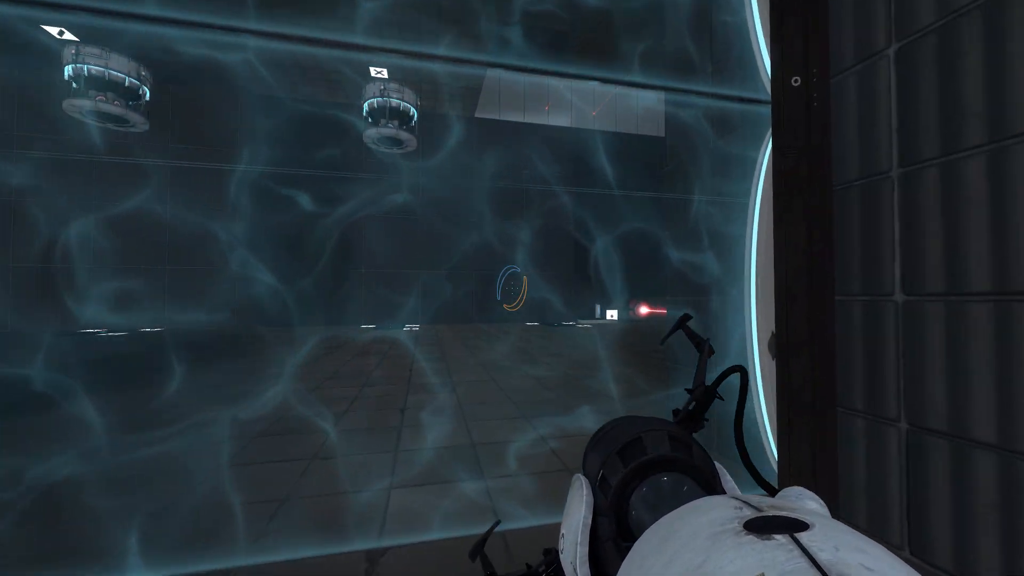
{"action": "key", "text": "w"}
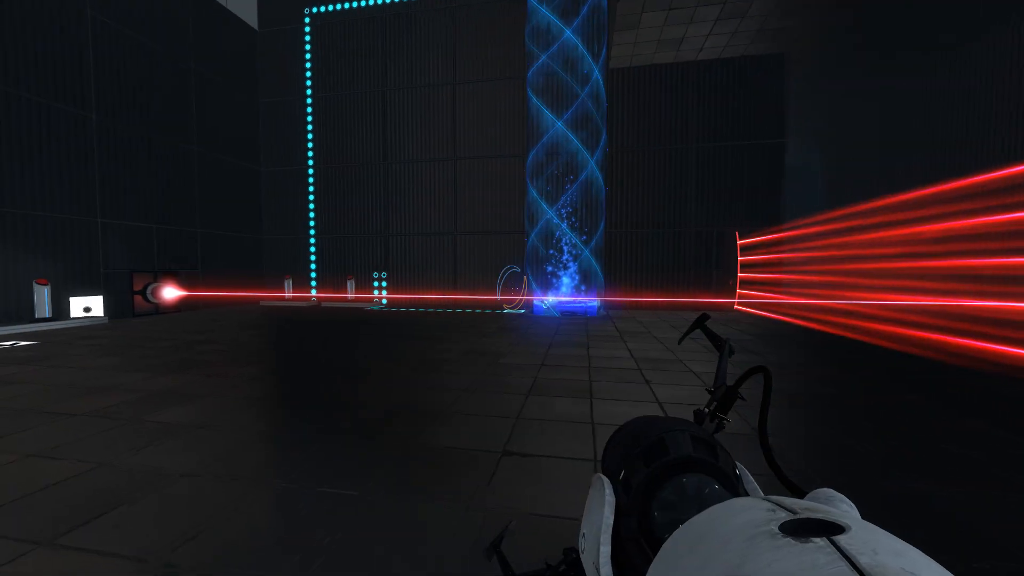
Activate the pedestal button beside the laser emitter and fetch the redirection cube beneath its dropper.
{"action": "key", "text": "w"}
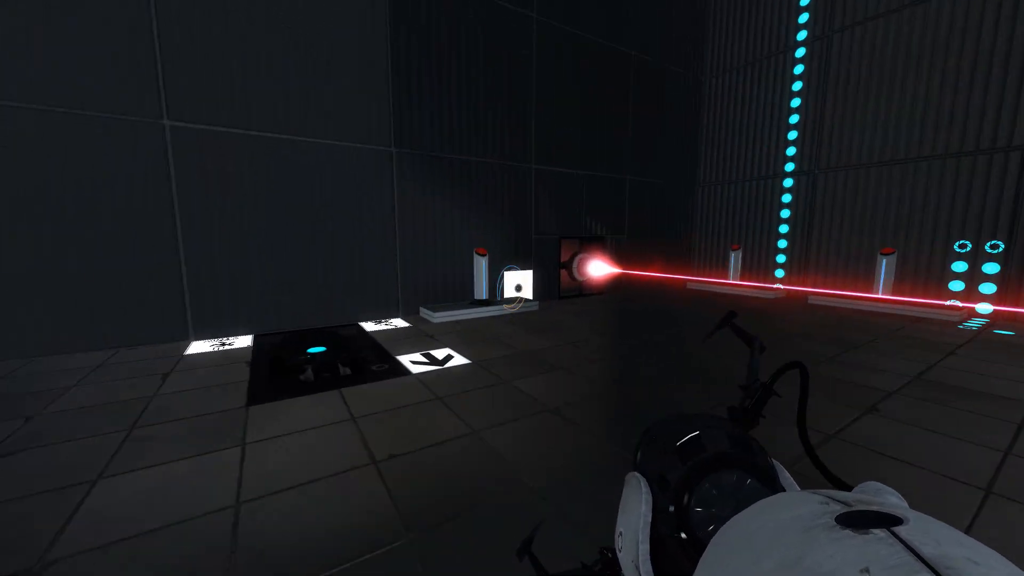
{"action": "key", "text": "e"}
{"action": "key", "text": "w"}
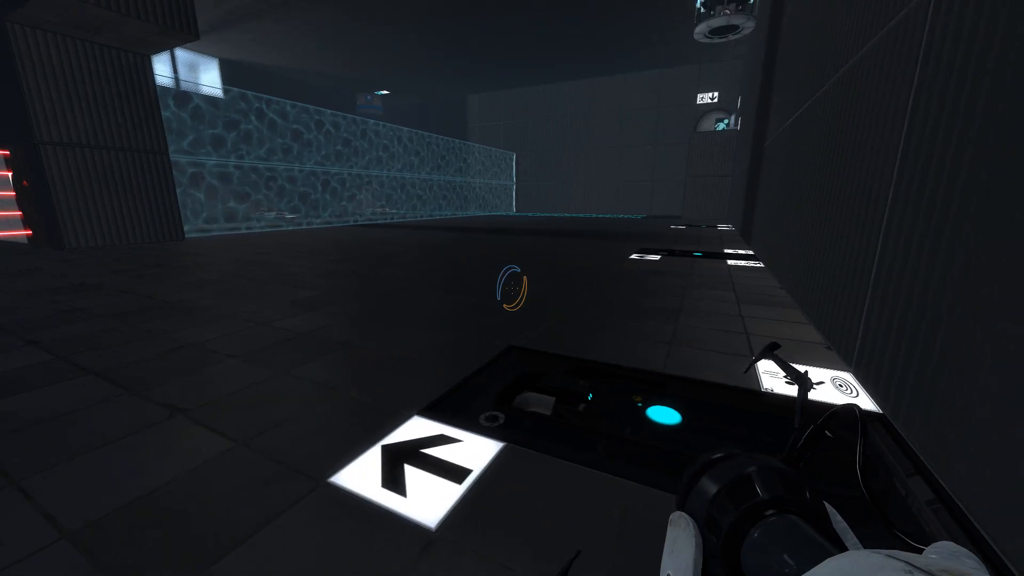
{"action": "key", "text": "w"}
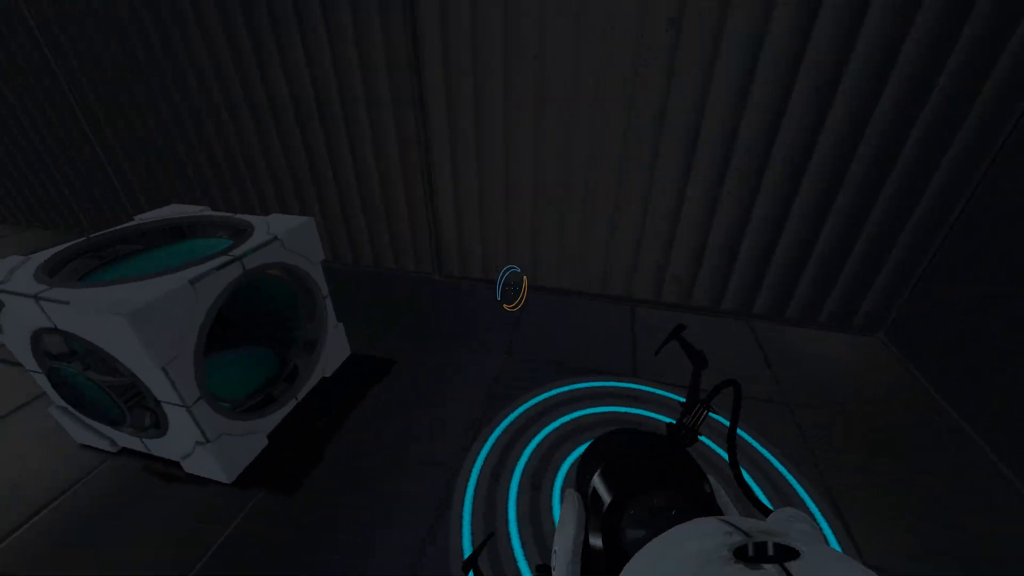
{"action": "key", "text": "e"}
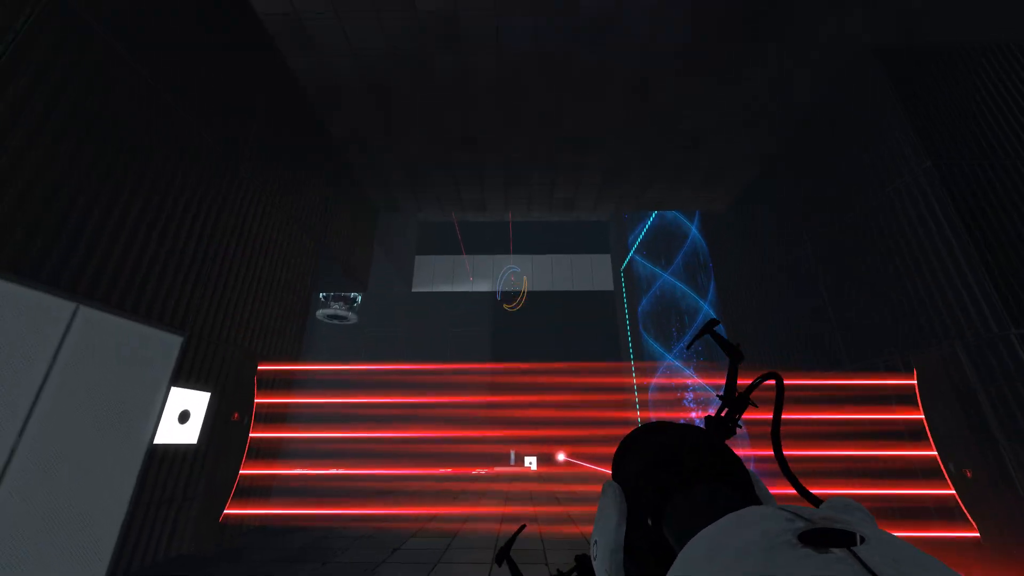
Place portals on the white wall panels and set the redirection cube in the beam so the laser passes through them.
{"action": "left_click", "coordinate": [512, 288]}
{"action": "right_click", "coordinate": [512, 288]}
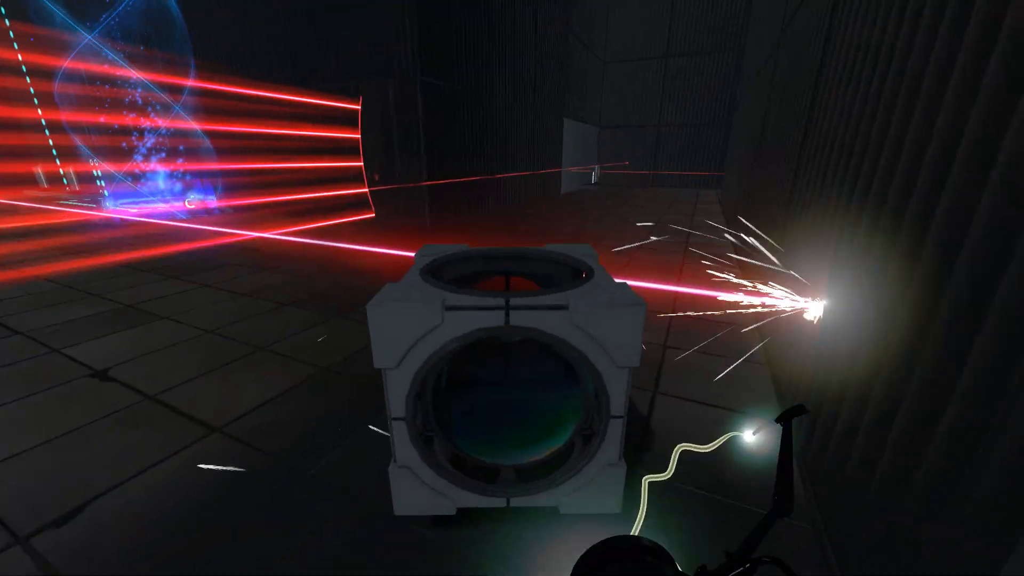
{"action": "key", "text": "w"}
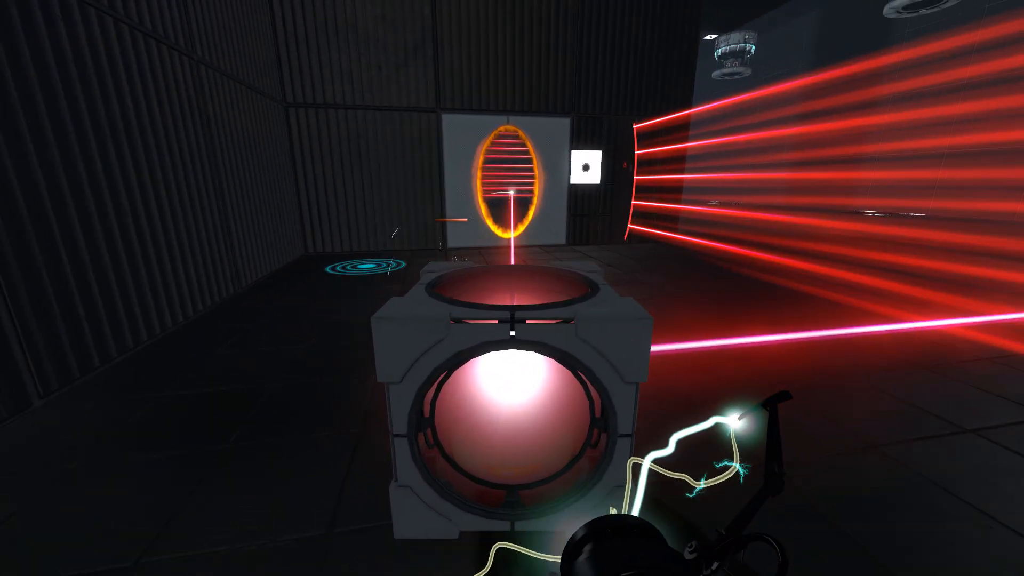
{"action": "key", "text": "e"}
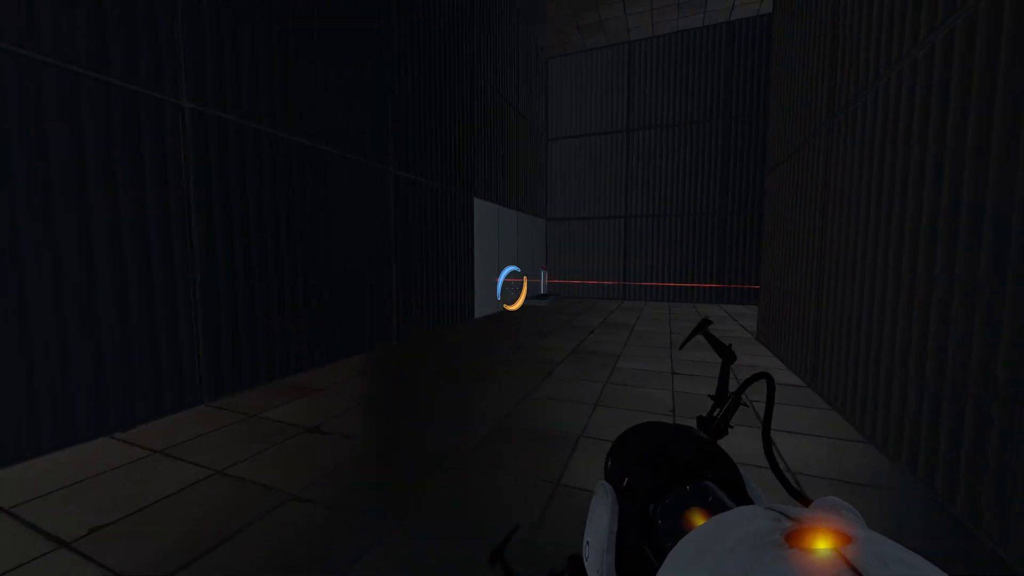
{"action": "left_click", "coordinate": [512, 288]}
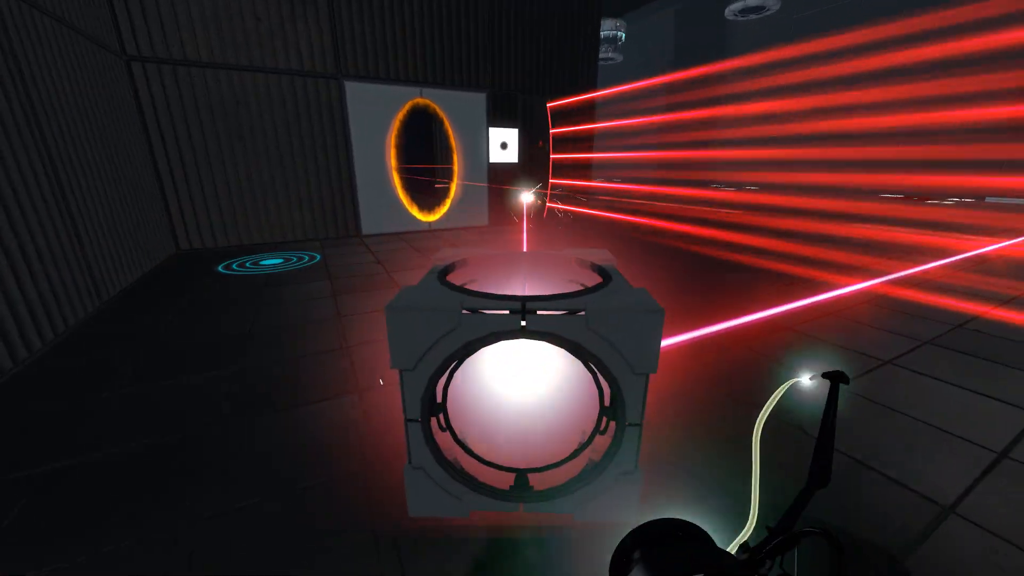
{"action": "key", "text": "w"}
{"action": "key", "text": "s"}
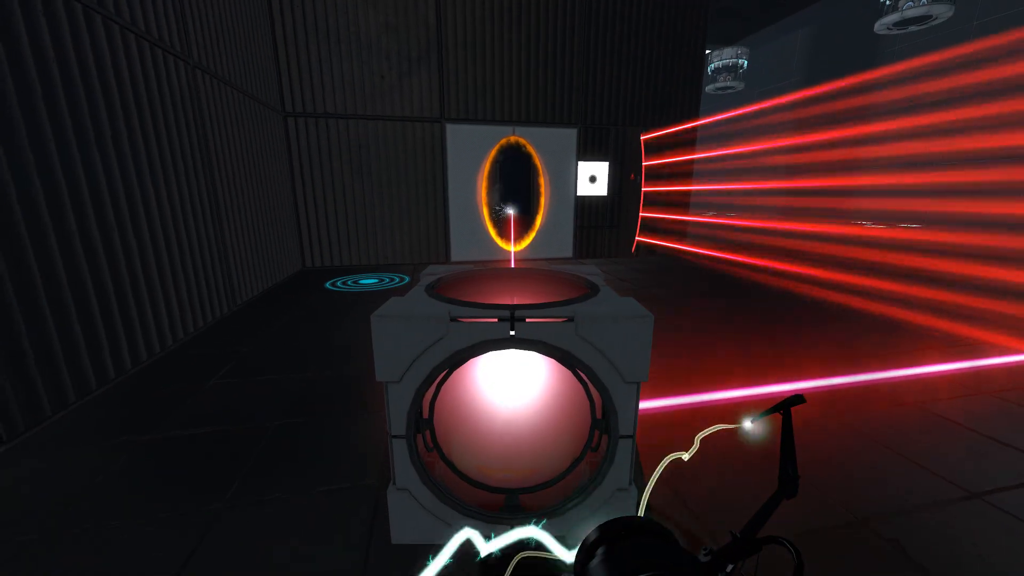
{"action": "key", "text": "e"}
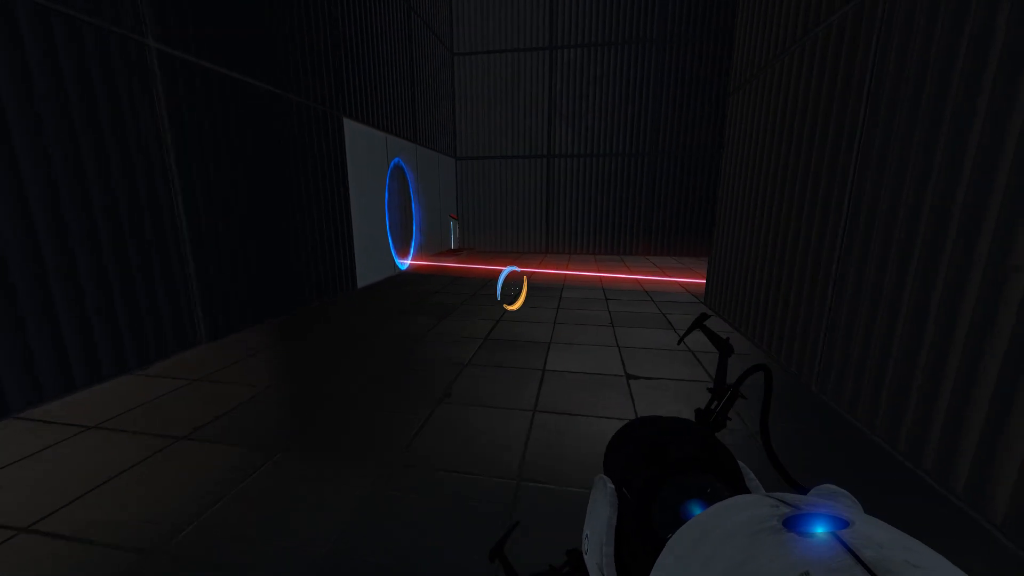
Walk down the corridor past the redirected laser and try the pedestal button in the far corner.
{"action": "key", "text": "w"}
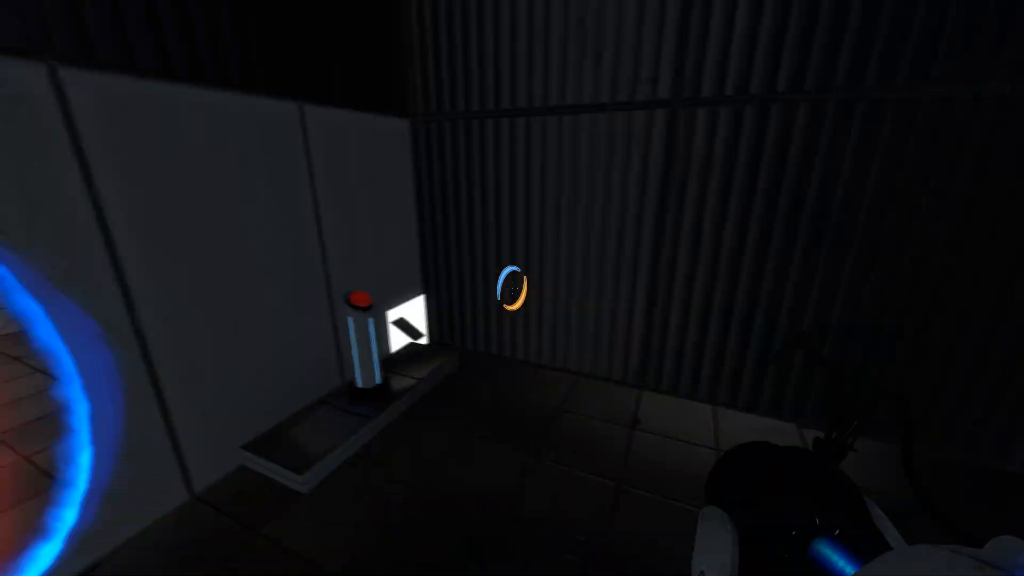
{"action": "key", "text": "w"}
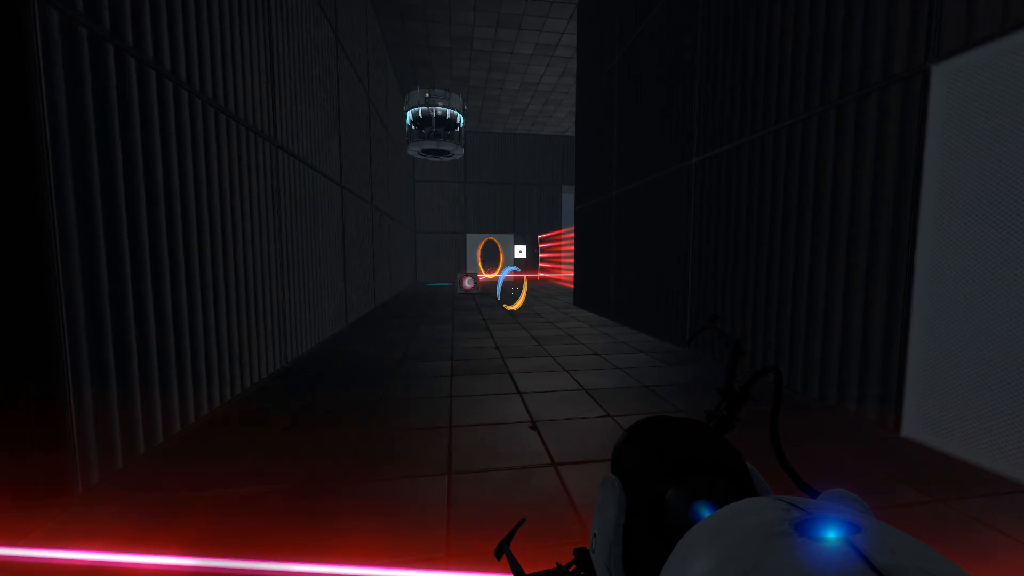
{"action": "key", "text": "d"}
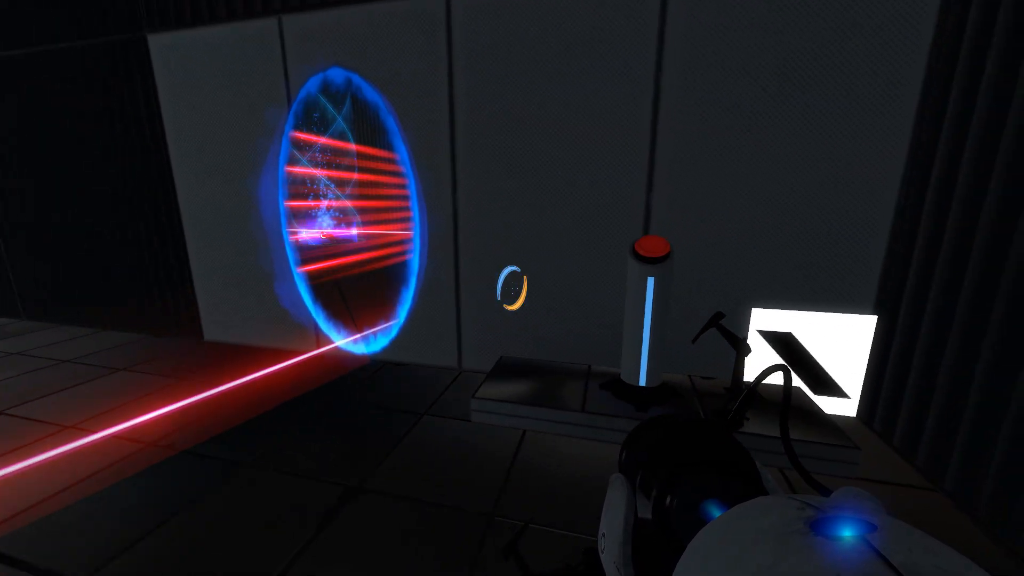
{"action": "key", "text": "w"}
{"action": "key", "text": "e"}
{"action": "key", "text": "w"}
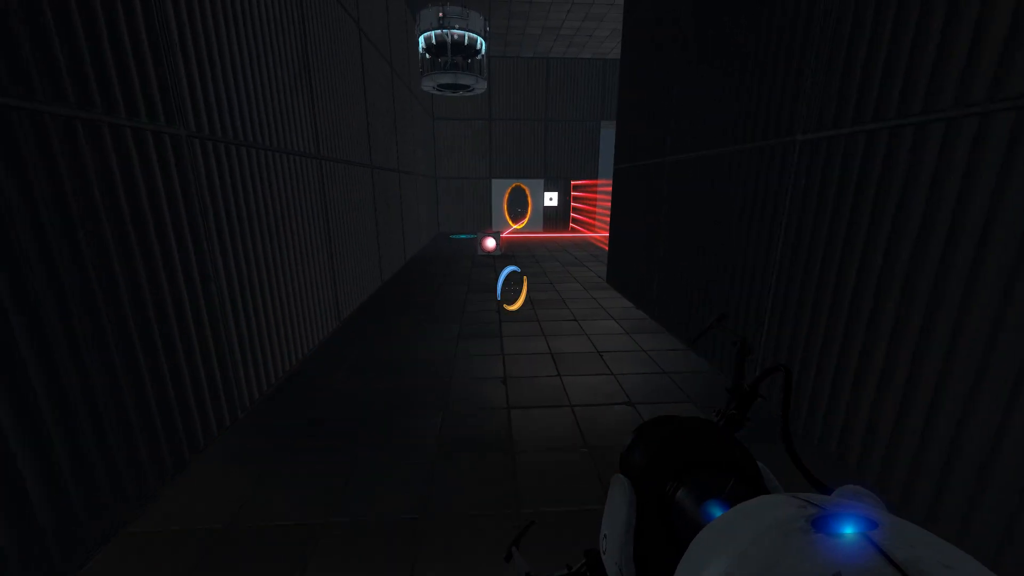
Return along the corridor to inspect the red laser field and excursion funnel, and exit to the chamber editor.
{"action": "key", "text": "w"}
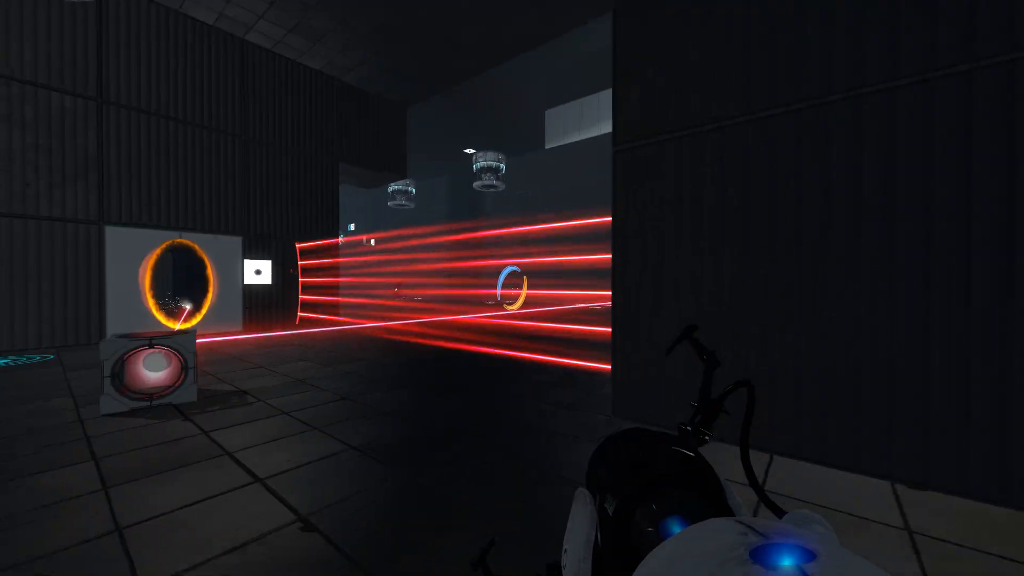
{"action": "key", "text": "w"}
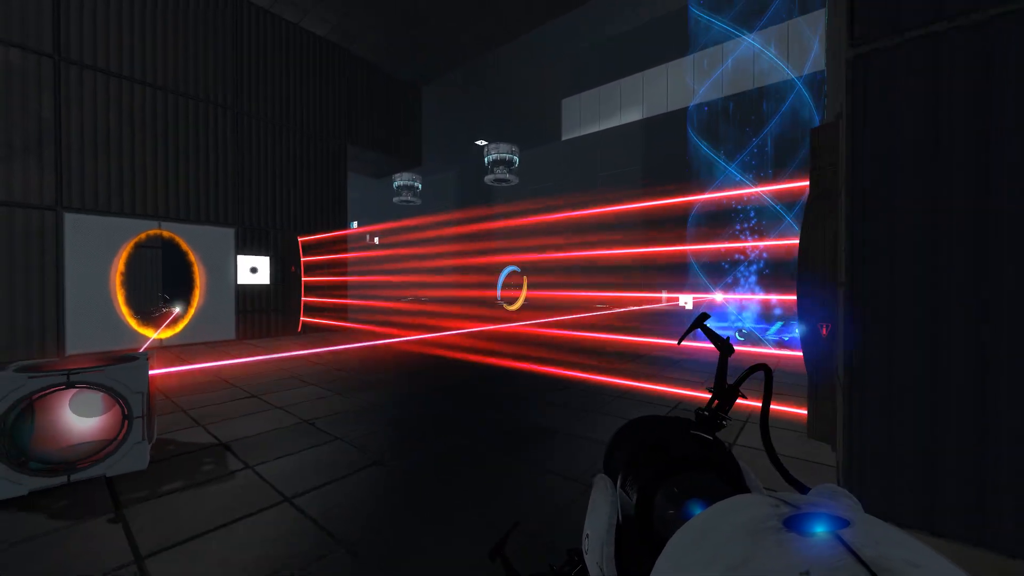
{"action": "key", "text": "s"}
{"action": "key", "text": "Escape"}
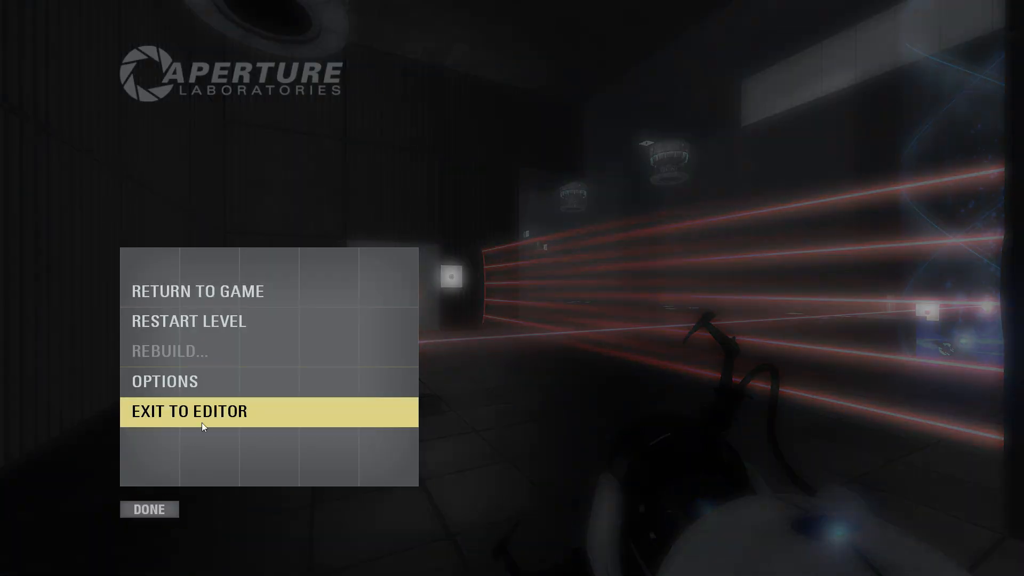
{"action": "left_click", "coordinate": [203, 412]}
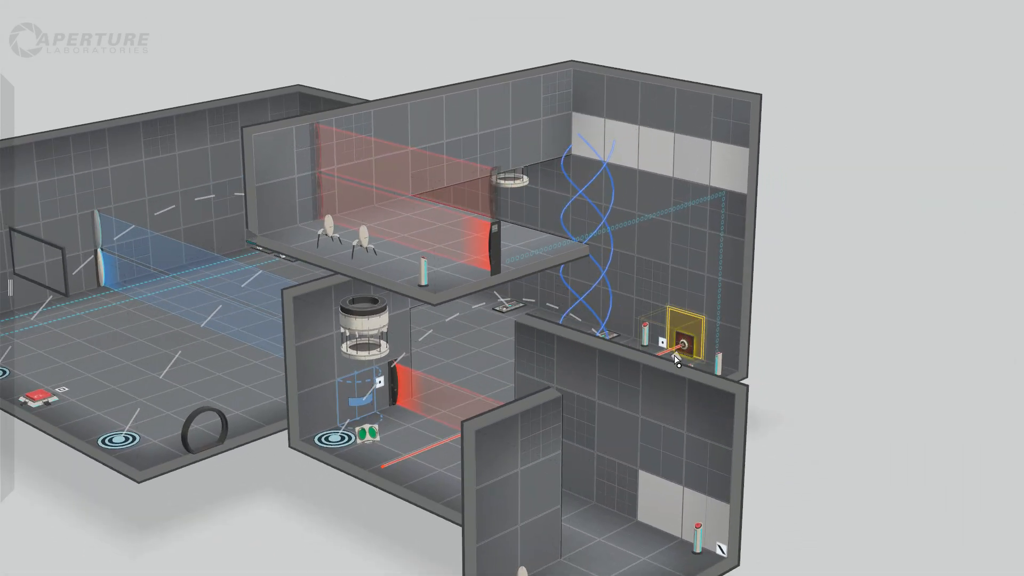
Extend the end wall of the lower pedestal-button room outward to form an alcove around the button.
{"action": "left_click_drag", "start_coordinate": [675, 344], "coordinate": [676, 340]}
{"action": "left_click_drag", "start_coordinate": [840, 366], "coordinate": [815, 363]}
{"action": "right_click_drag", "start_coordinate": [814, 360], "coordinate": [776, 398]}
{"action": "right_click_drag", "start_coordinate": [212, 465], "coordinate": [261, 462]}
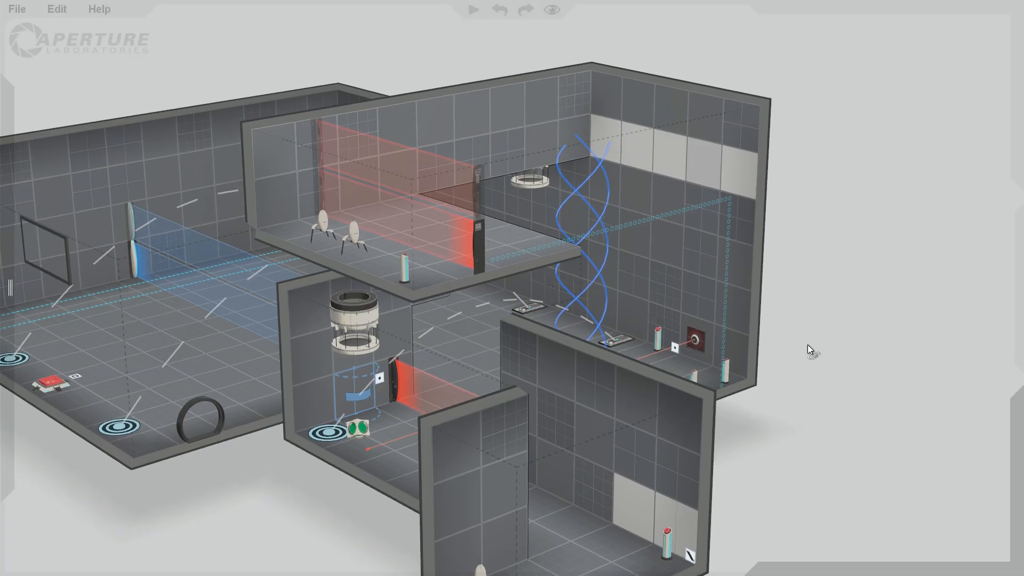
{"action": "mouse_move", "coordinate": [806, 350]}
{"action": "right_mouse_down"}
{"action": "mouse_move", "coordinate": [726, 339]}
{"action": "mouse_move", "coordinate": [795, 349]}
{"action": "right_mouse_up"}
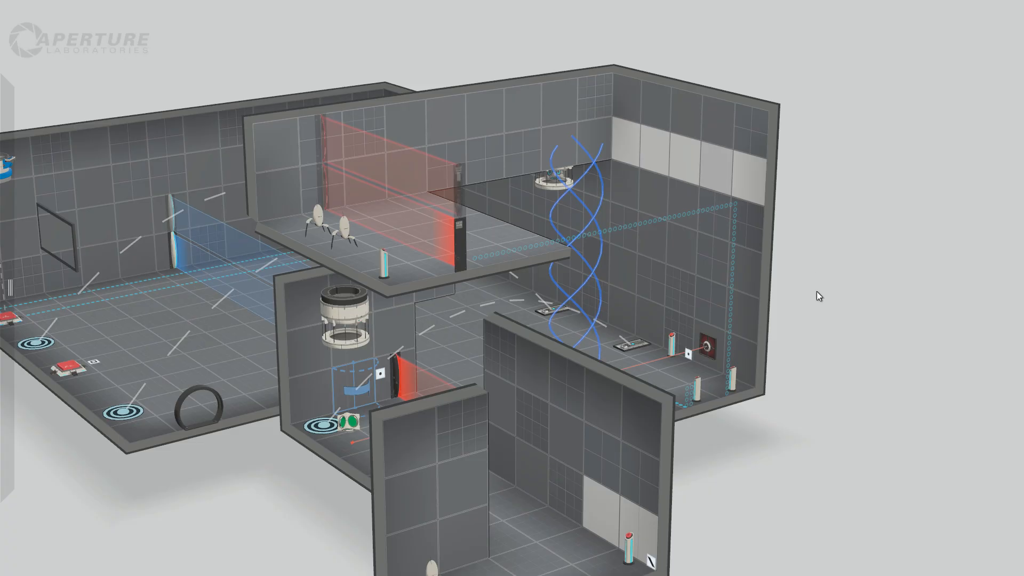
{"action": "right_click_drag", "start_coordinate": [817, 293], "coordinate": [523, 495]}
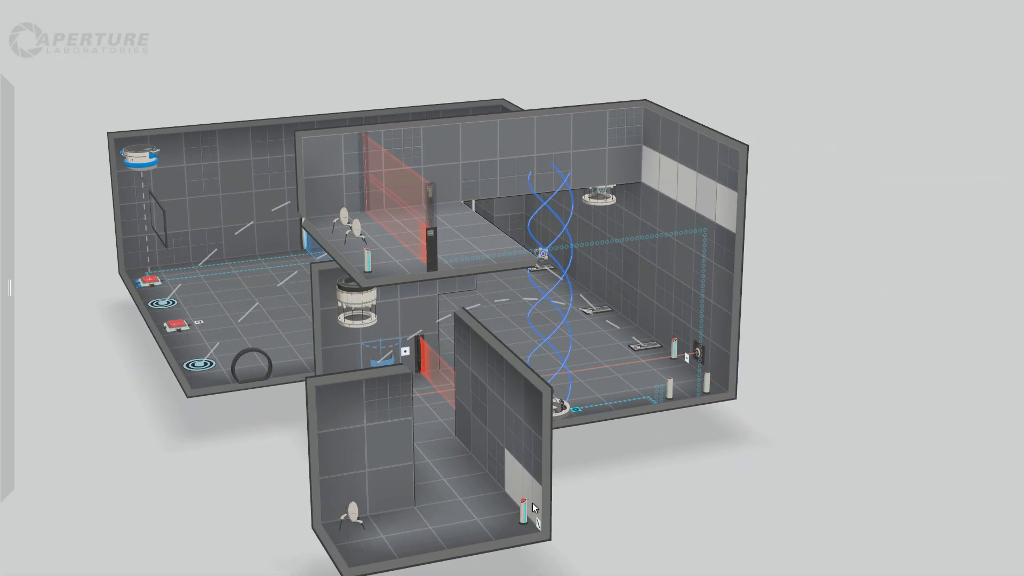
{"action": "left_click_drag", "start_coordinate": [546, 454], "coordinate": [666, 455]}
{"action": "left_click", "coordinate": [665, 451]}
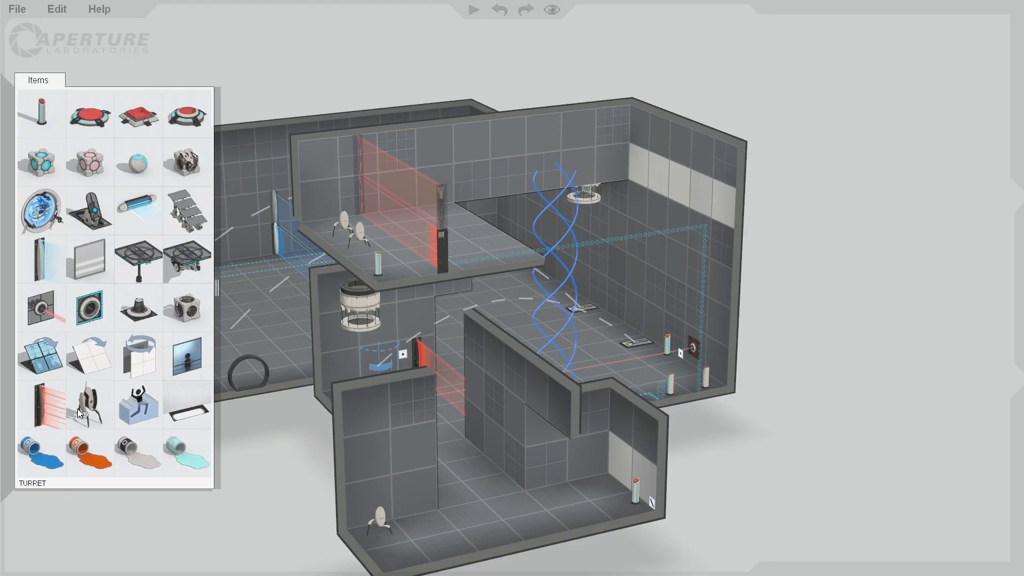
Try placing a fizzler across the entrance of the pedestal-button alcove and check it from several angles.
{"action": "left_click_drag", "start_coordinate": [43, 254], "coordinate": [547, 479]}
{"action": "left_click_drag", "start_coordinate": [571, 466], "coordinate": [575, 424]}
{"action": "left_click_drag", "start_coordinate": [771, 488], "coordinate": [676, 427]}
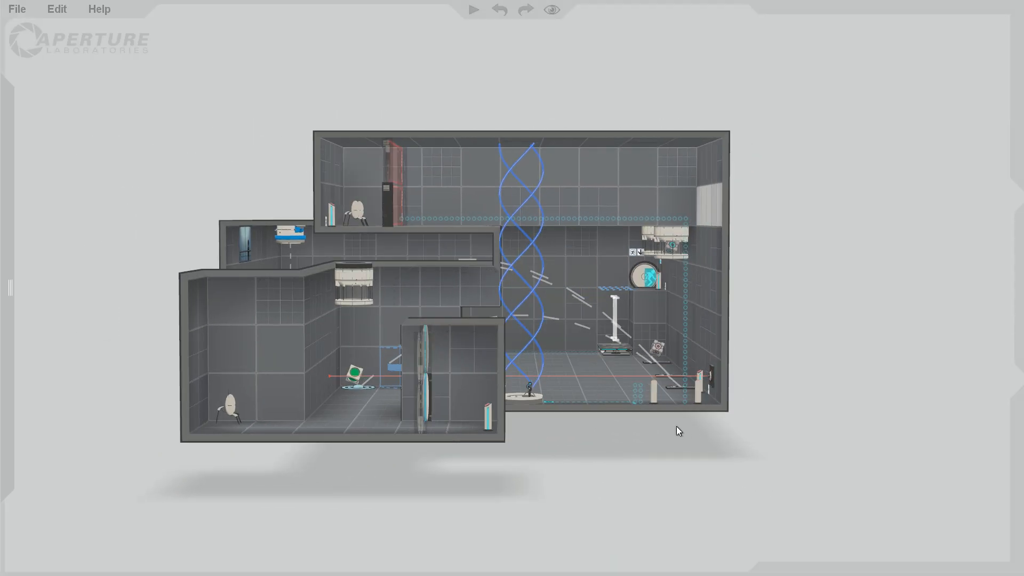
{"action": "right_click_drag", "start_coordinate": [553, 449], "coordinate": [653, 366]}
{"action": "left_click", "coordinate": [589, 398]}
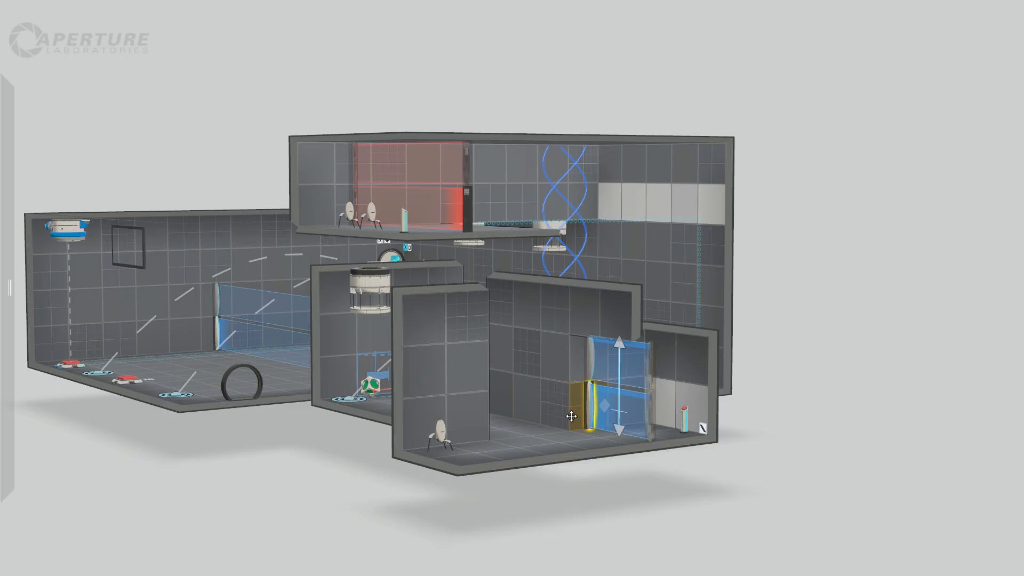
{"action": "left_click", "coordinate": [746, 483]}
Remove the fizzler from the alcove entrance and place one across the corridor leading to the red laser field.
{"action": "right_click_drag", "start_coordinate": [780, 442], "coordinate": [761, 491]}
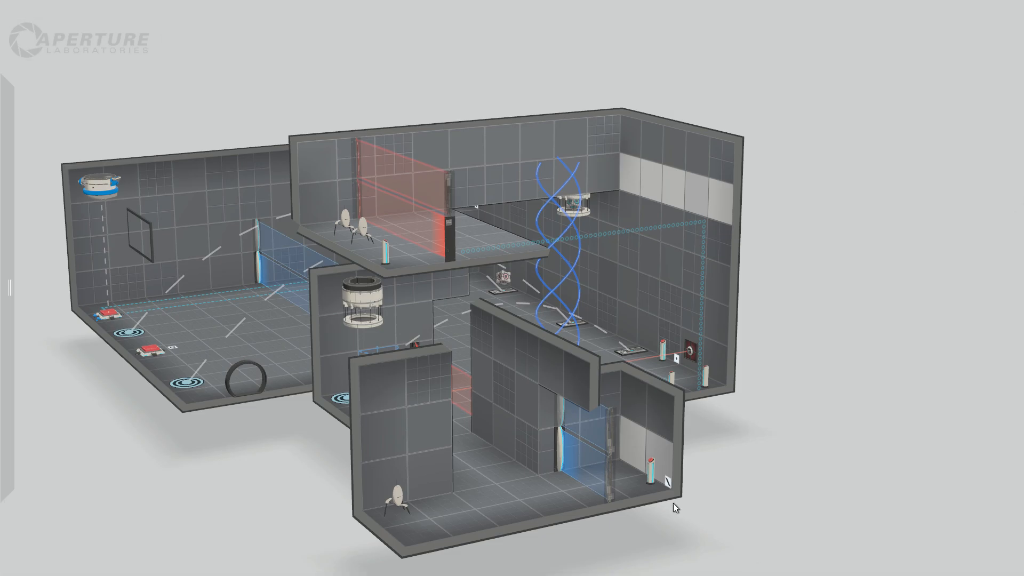
{"action": "right_click_drag", "start_coordinate": [673, 504], "coordinate": [782, 507]}
{"action": "left_click_drag", "start_coordinate": [613, 457], "coordinate": [531, 425]}
{"action": "key", "text": "Delete"}
{"action": "mouse_move", "coordinate": [3, 72]}
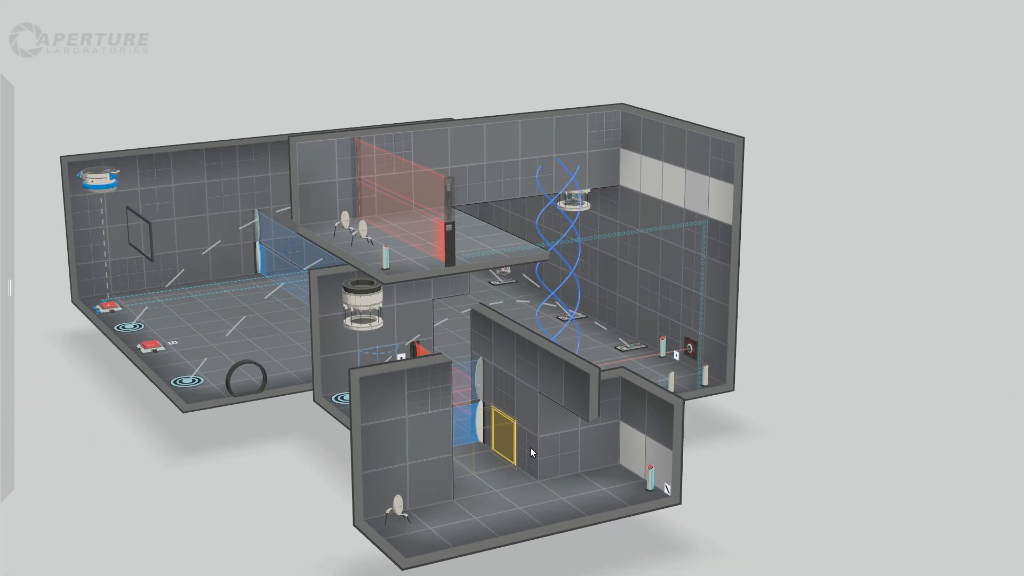
Make the two lower wall panels beside the corridor fizzler portalable.
{"action": "mouse_move", "coordinate": [502, 438]}
{"action": "left_mouse_down"}
{"action": "mouse_move", "coordinate": [526, 435]}
{"action": "mouse_move", "coordinate": [499, 439]}
{"action": "left_mouse_up"}
{"action": "right_click", "coordinate": [500, 438]}
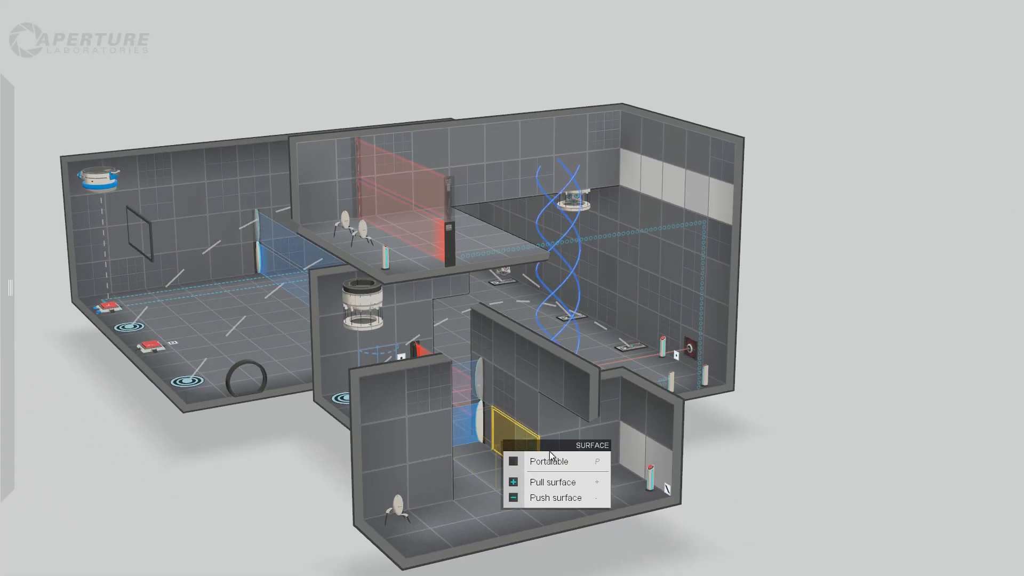
{"action": "left_click", "coordinate": [556, 460]}
{"action": "left_click_drag", "start_coordinate": [769, 466], "coordinate": [771, 491]}
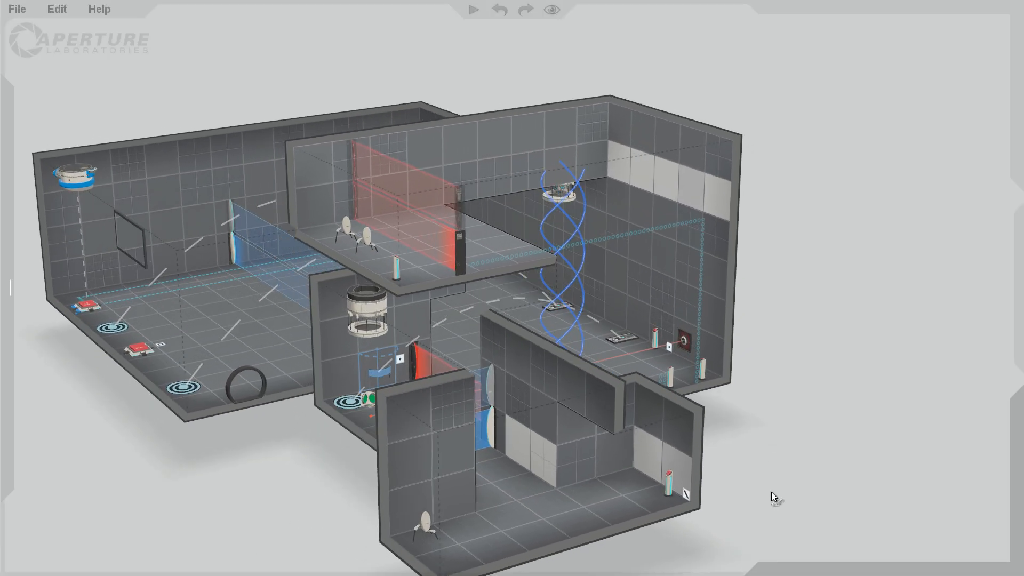
Place a laser catcher on the wall below the dropper, beside the faith plate in the small middle room.
{"action": "mouse_move", "coordinate": [29, 336]}
{"action": "left_click_drag", "start_coordinate": [45, 315], "coordinate": [341, 377]}
{"action": "left_click_drag", "start_coordinate": [280, 470], "coordinate": [300, 464]}
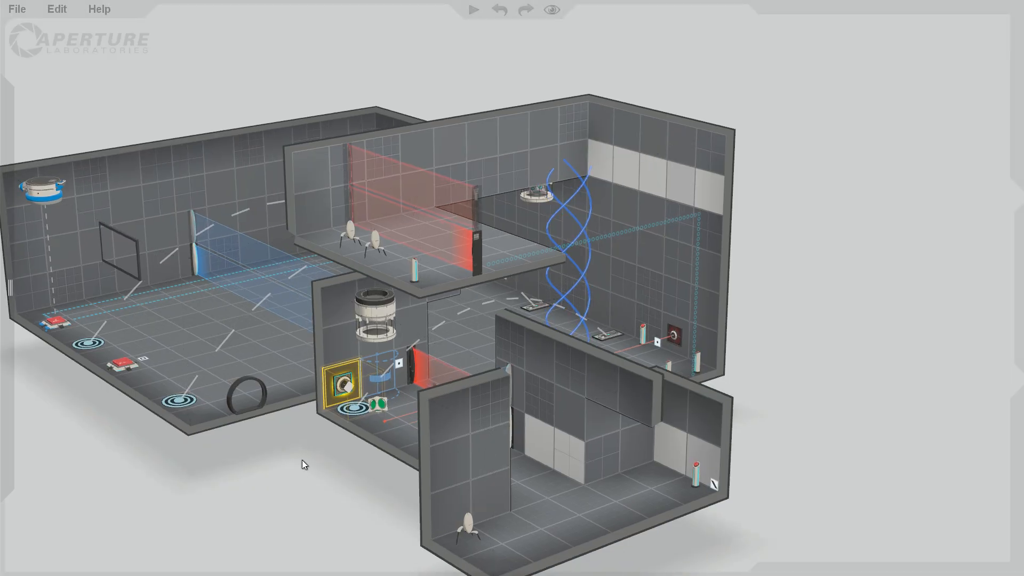
Connect the laser catcher beside the faith plate to the fizzler across the corridor.
{"action": "right_click", "coordinate": [339, 386]}
{"action": "left_click", "coordinate": [368, 404]}
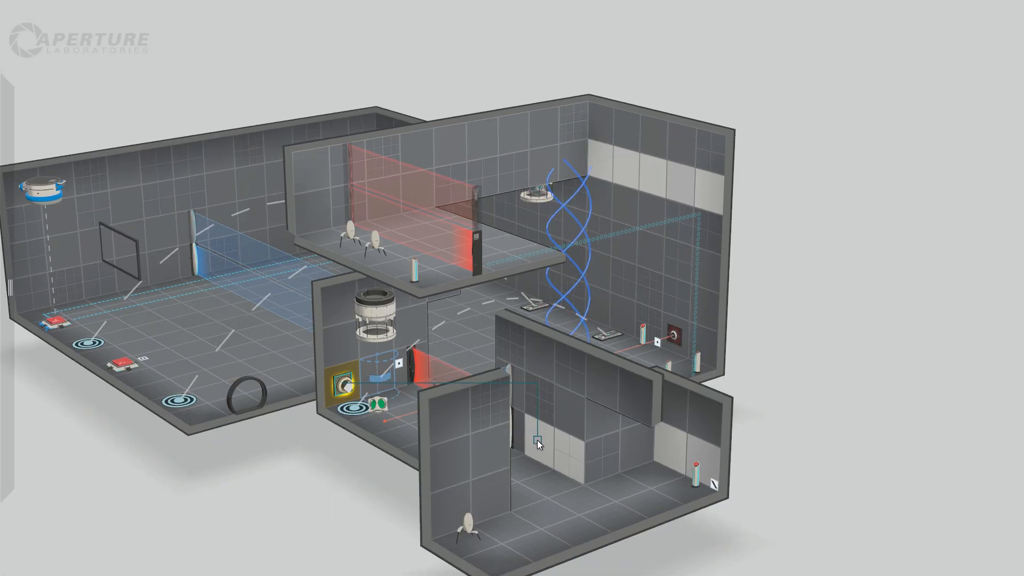
{"action": "left_click", "coordinate": [722, 498]}
{"action": "left_click_drag", "start_coordinate": [775, 469], "coordinate": [746, 471]}
{"action": "right_click", "coordinate": [339, 374]}
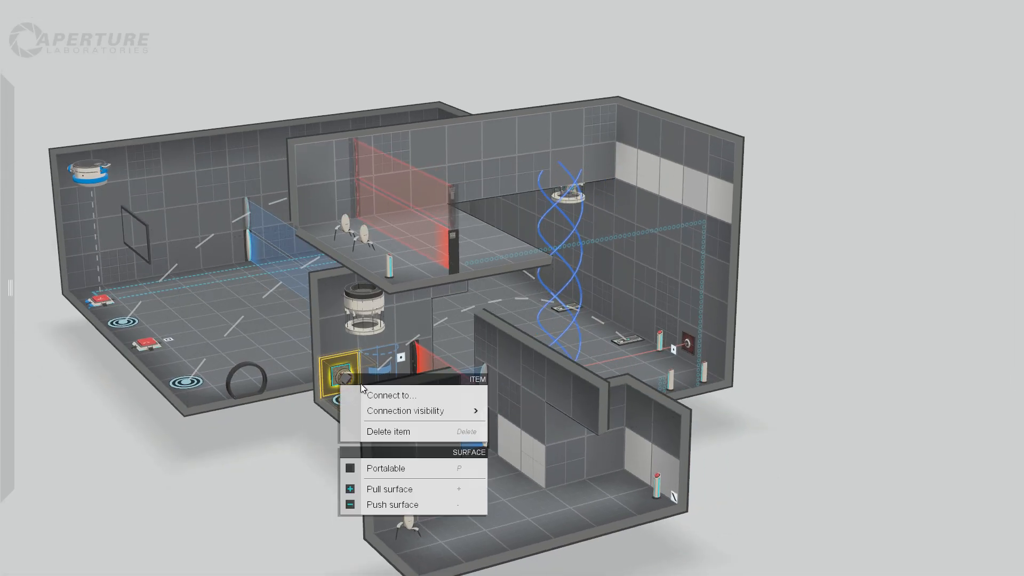
{"action": "left_click", "coordinate": [368, 394]}
{"action": "left_click", "coordinate": [486, 427]}
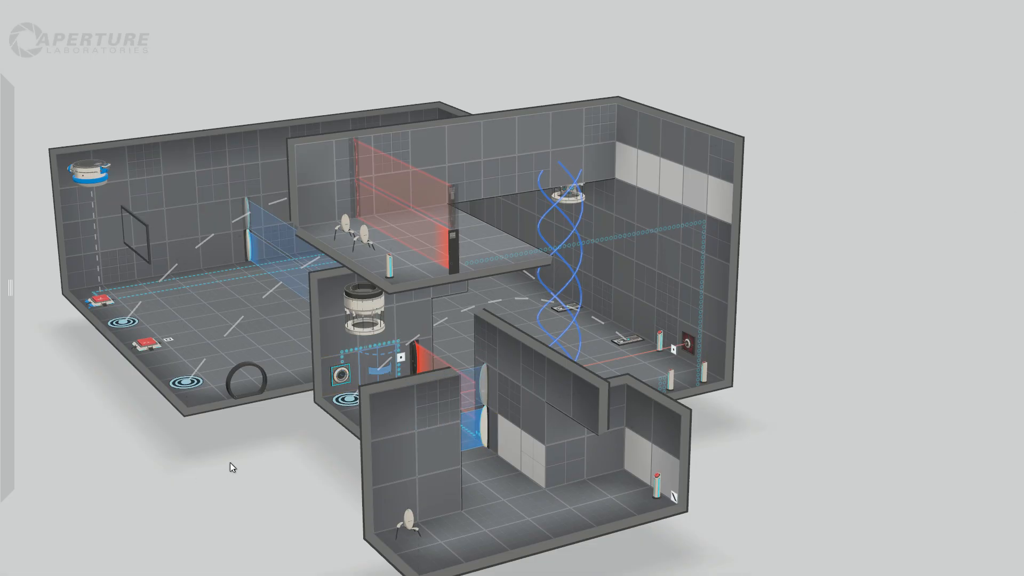
{"action": "left_click_drag", "start_coordinate": [729, 473], "coordinate": [757, 473]}
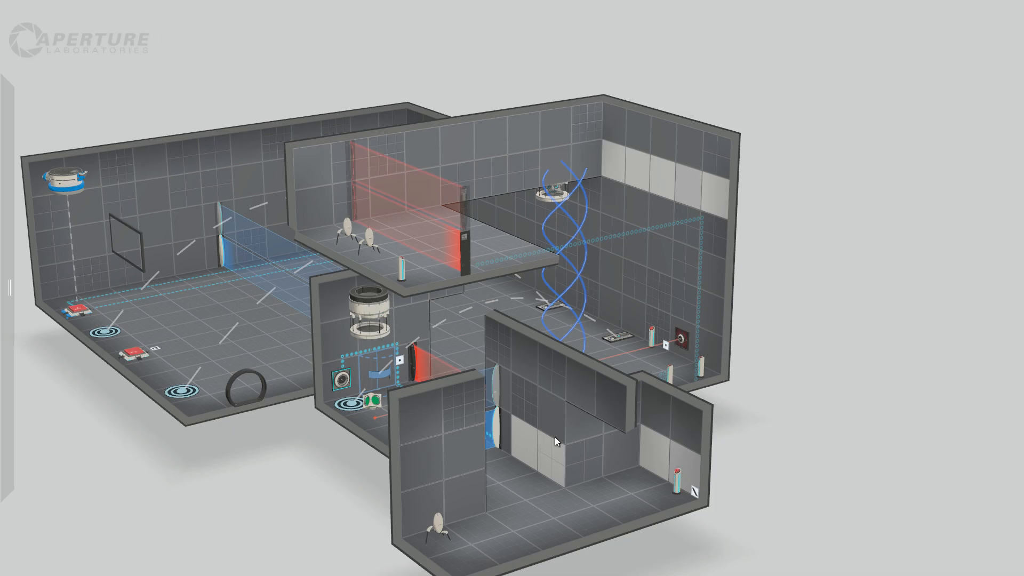
{"action": "left_click_drag", "start_coordinate": [754, 493], "coordinate": [751, 466]}
{"action": "left_click", "coordinate": [639, 434]}
{"action": "left_click_drag", "start_coordinate": [639, 434], "coordinate": [632, 448]}
{"action": "left_click", "coordinate": [754, 458]}
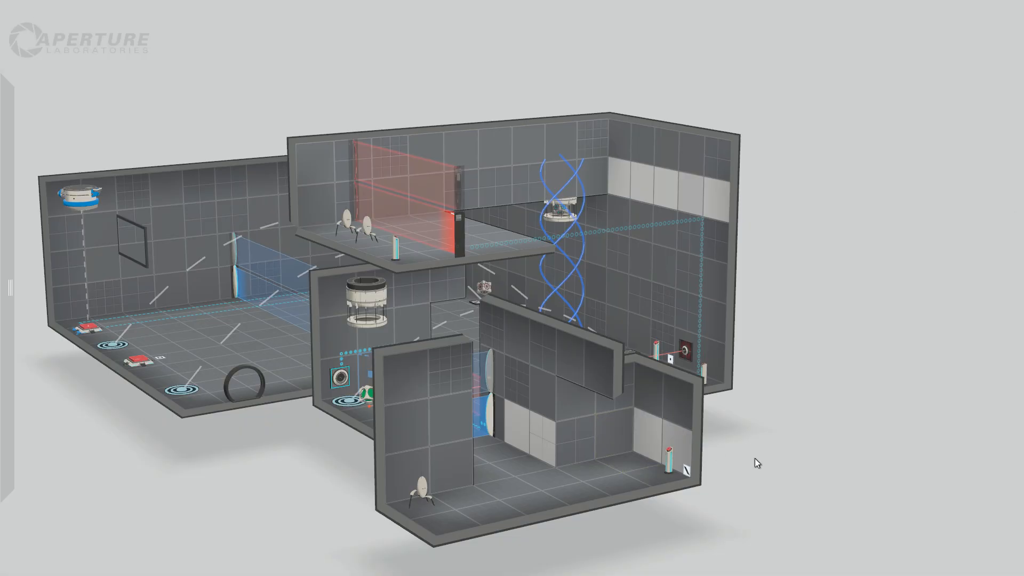
{"action": "mouse_move", "coordinate": [735, 497]}
{"action": "left_mouse_down"}
{"action": "mouse_move", "coordinate": [712, 508]}
{"action": "mouse_move", "coordinate": [744, 501]}
{"action": "left_mouse_up"}
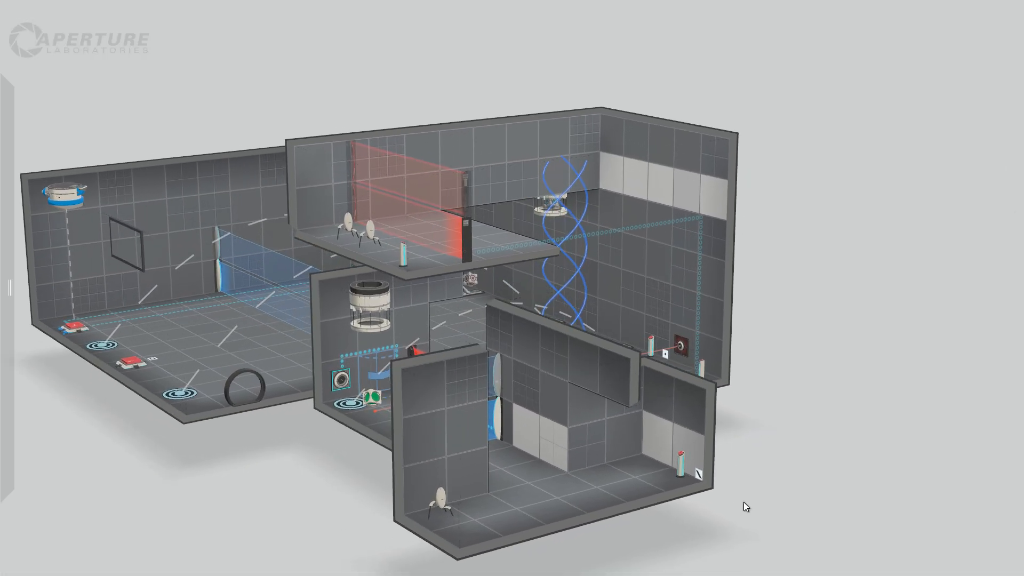
Place a fizzler across the lower room between the corridor exit and the pedestal button.
{"action": "mouse_move", "coordinate": [10, 288]}
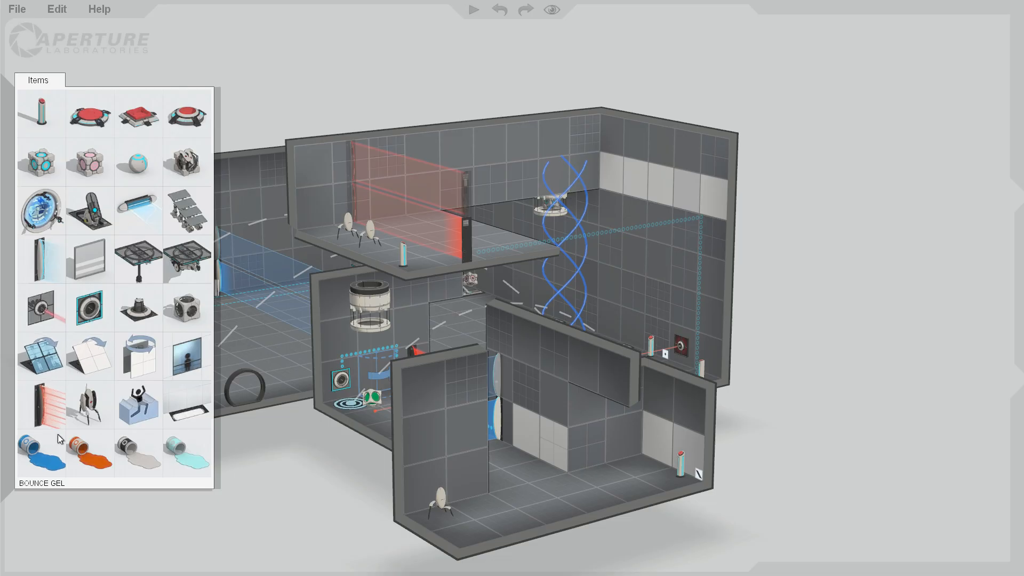
{"action": "left_click_drag", "start_coordinate": [162, 335], "coordinate": [618, 438]}
{"action": "left_click", "coordinate": [864, 434]}
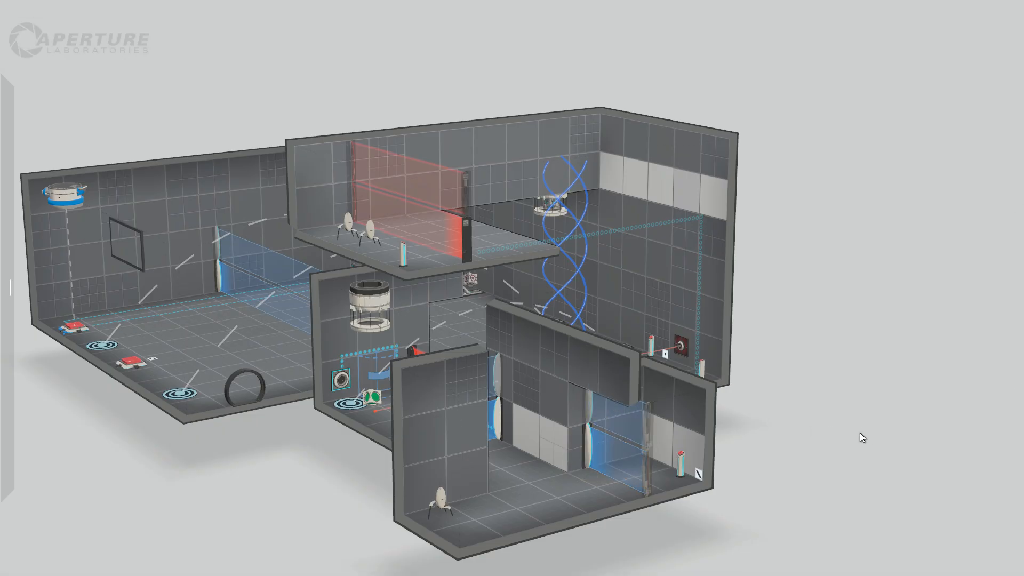
{"action": "right_click_drag", "start_coordinate": [859, 433], "coordinate": [826, 421]}
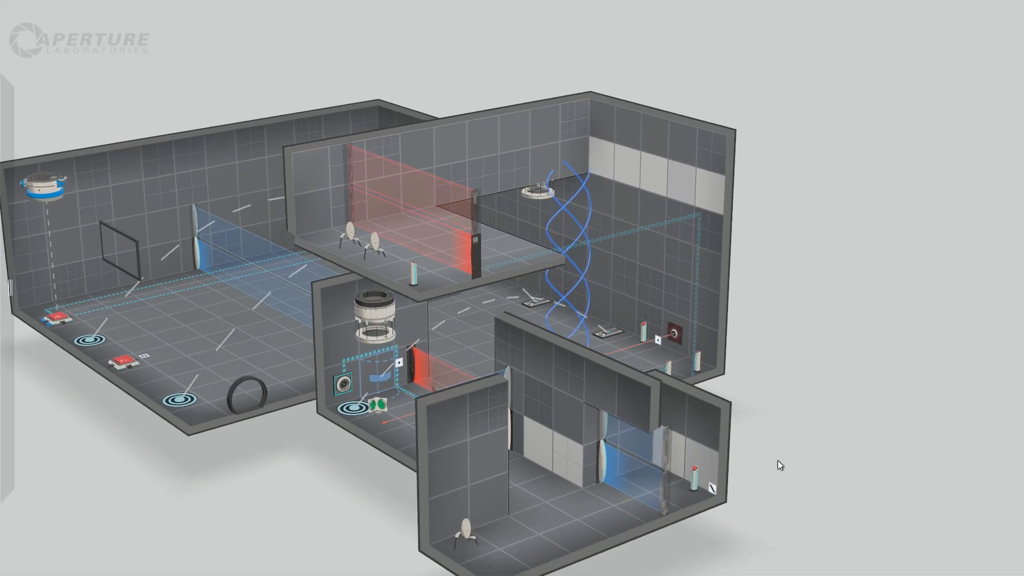
{"action": "right_click_drag", "start_coordinate": [777, 461], "coordinate": [655, 462]}
Add a laser catcher on the lower room's wall at the corridor exit and connect it to the fizzler before the pedestal button.
{"action": "mouse_move", "coordinate": [78, 231]}
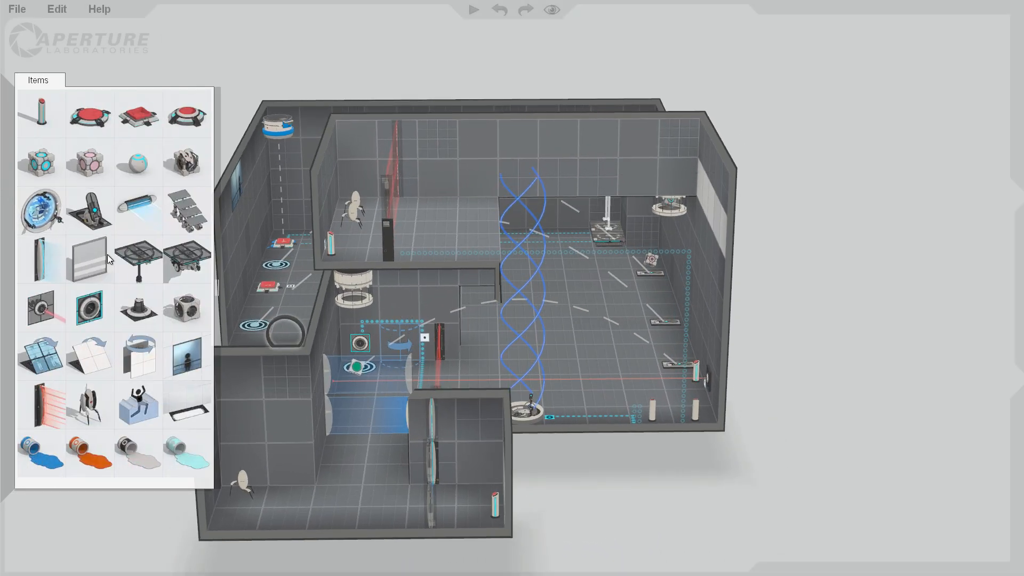
{"action": "left_click_drag", "start_coordinate": [91, 309], "coordinate": [85, 313]}
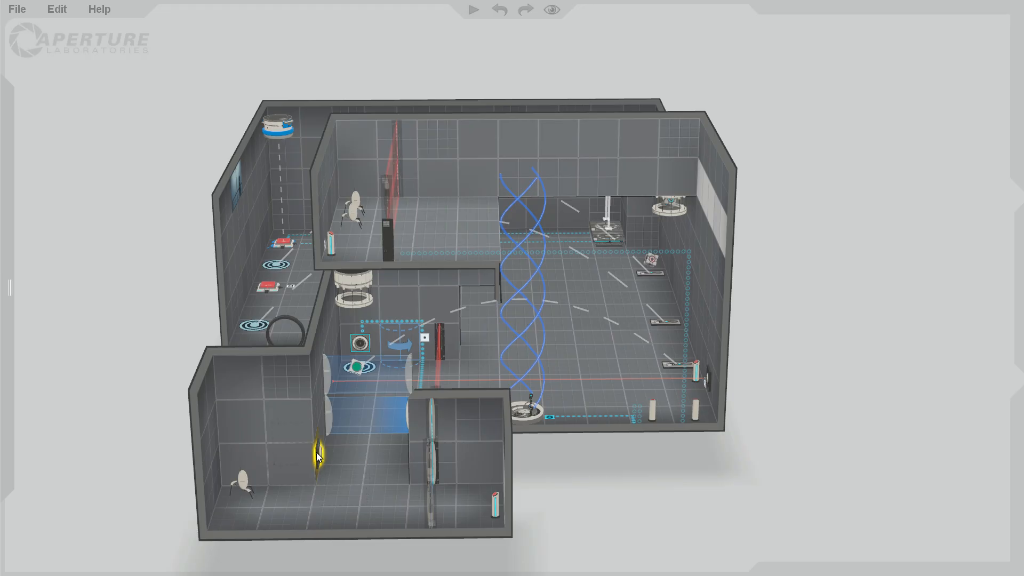
{"action": "right_click", "coordinate": [316, 452]}
{"action": "left_click", "coordinate": [402, 335]}
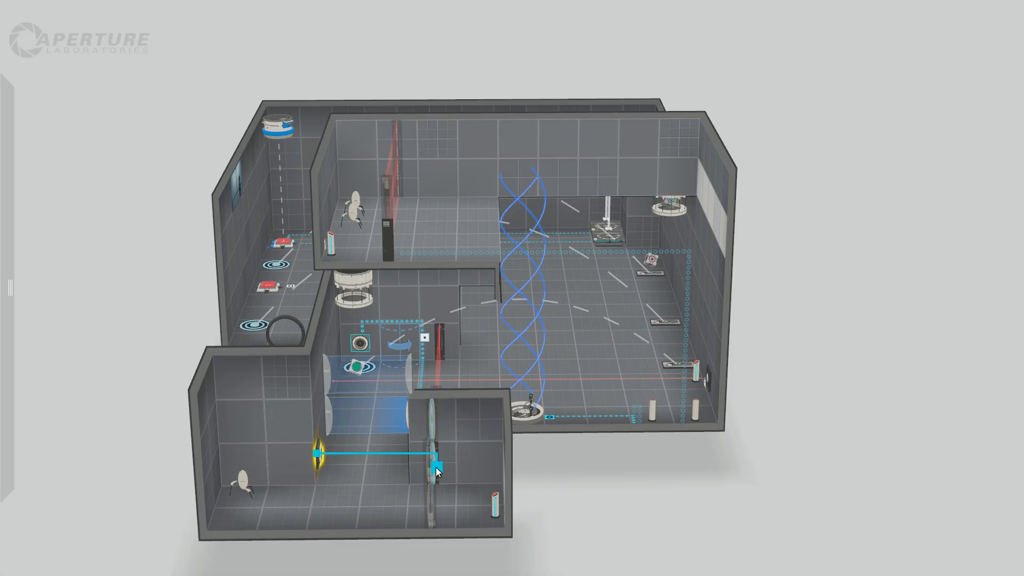
{"action": "left_click", "coordinate": [436, 468]}
{"action": "left_click_drag", "start_coordinate": [580, 481], "coordinate": [722, 471]}
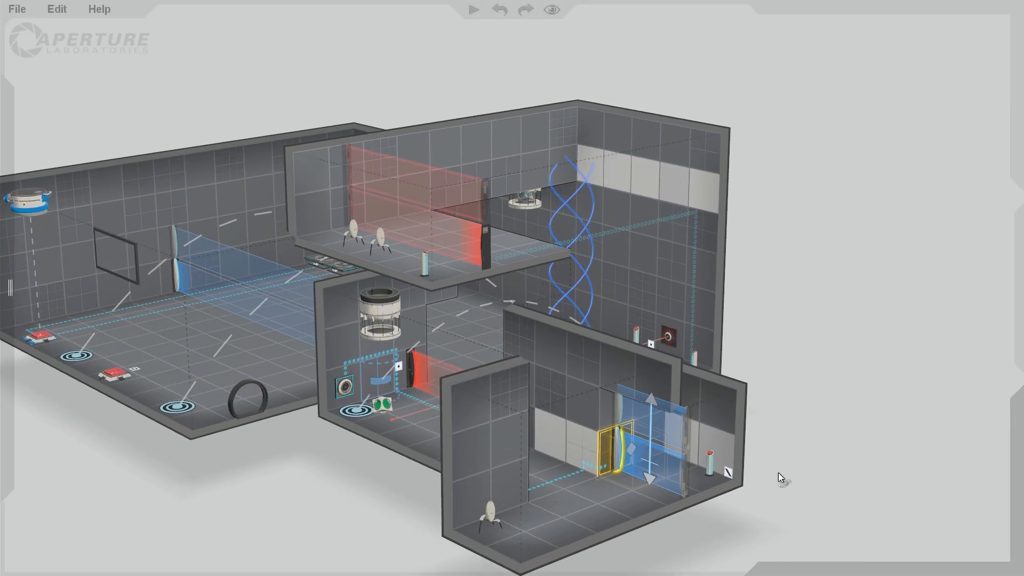
{"action": "right_click_drag", "start_coordinate": [779, 473], "coordinate": [773, 472]}
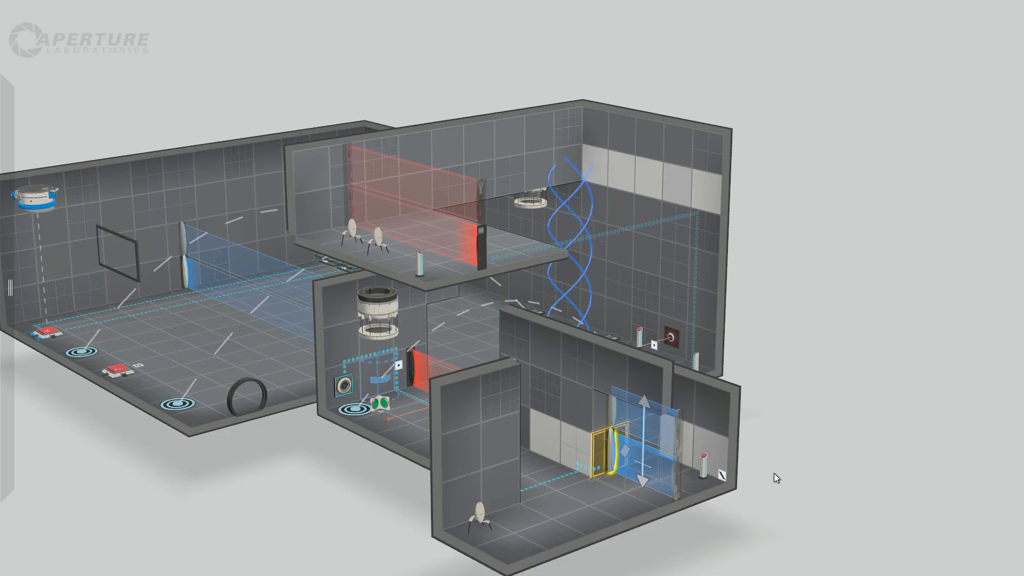
Extend the end wall of the pedestal-button room outward and open the extension into the main chamber.
{"action": "right_click_drag", "start_coordinate": [773, 473], "coordinate": [611, 484]}
{"action": "left_click_drag", "start_coordinate": [616, 406], "coordinate": [647, 474]}
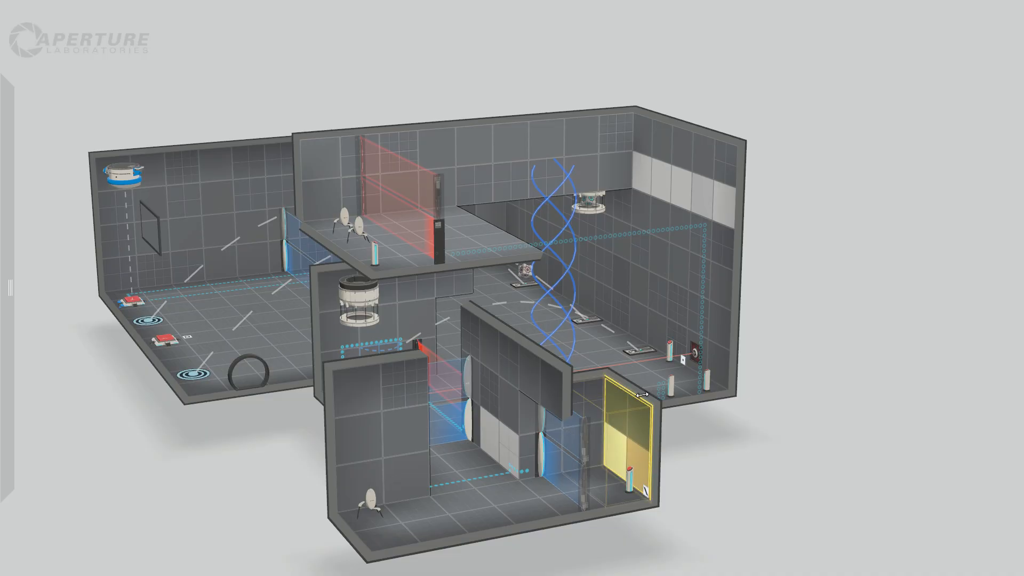
{"action": "left_click_drag", "start_coordinate": [642, 395], "coordinate": [767, 405]}
{"action": "right_click_drag", "start_coordinate": [767, 405], "coordinate": [277, 395]}
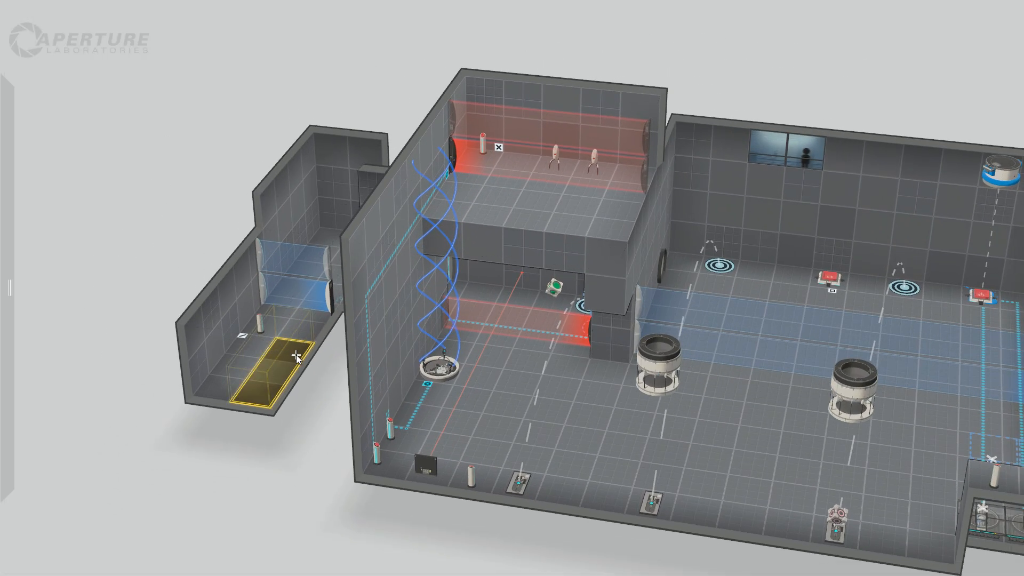
{"action": "right_click_drag", "start_coordinate": [230, 501], "coordinate": [384, 467]}
{"action": "left_click_drag", "start_coordinate": [367, 474], "coordinate": [481, 522]}
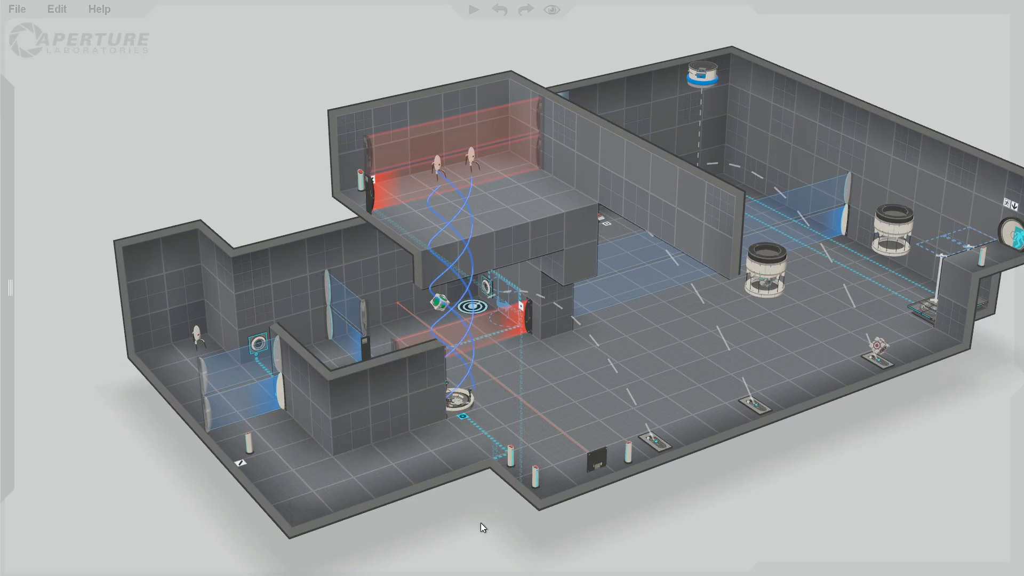
{"action": "right_click_drag", "start_coordinate": [481, 523], "coordinate": [512, 521]}
Place a red laser field across the new opening between the pedestal-button room and the main chamber.
{"action": "mouse_move", "coordinate": [1, 261]}
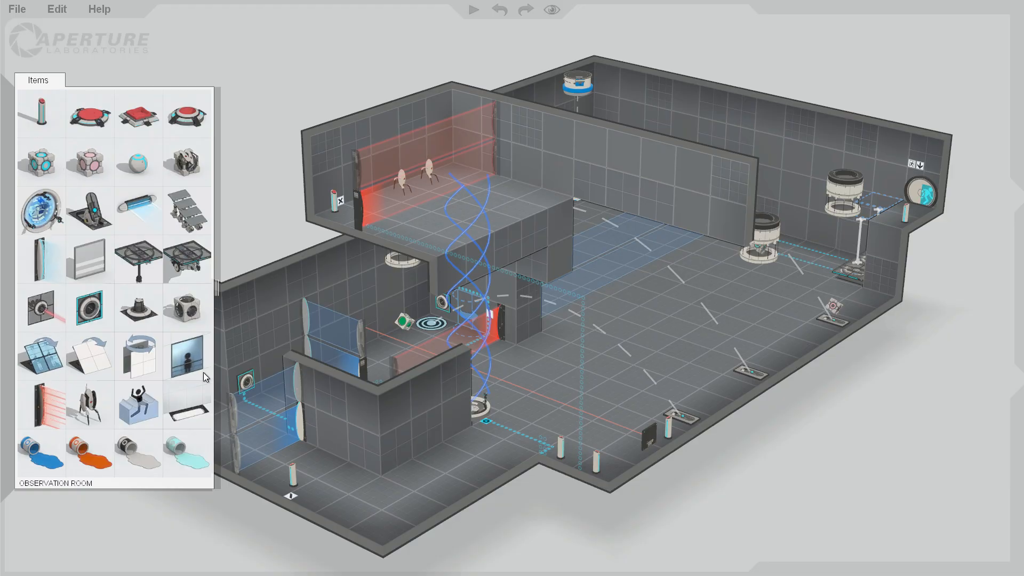
{"action": "left_click_drag", "start_coordinate": [58, 397], "coordinate": [490, 374]}
{"action": "left_click", "coordinate": [534, 510]}
{"action": "right_click_drag", "start_coordinate": [535, 511], "coordinate": [380, 484]}
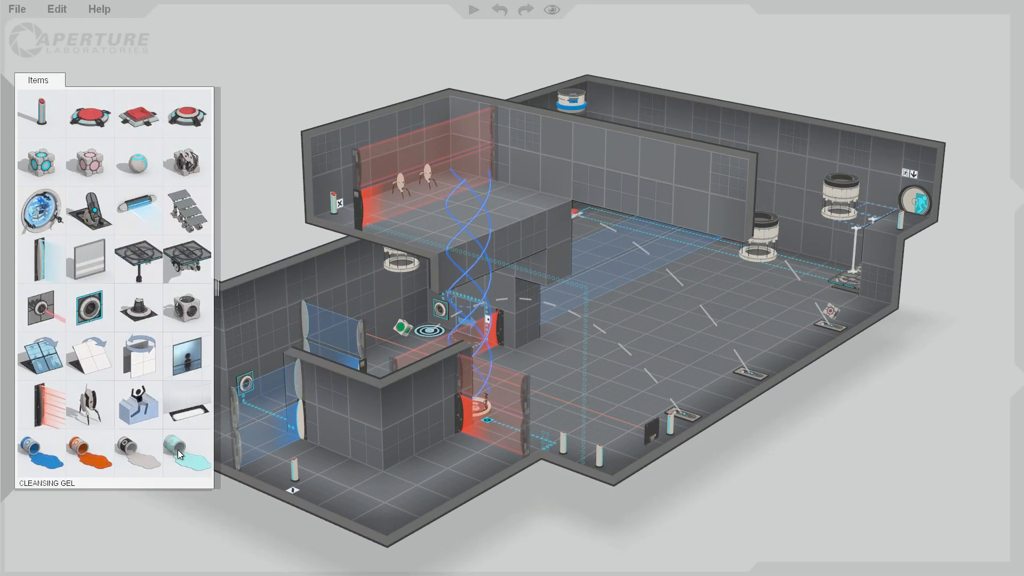
{"action": "right_click_drag", "start_coordinate": [530, 507], "coordinate": [552, 516]}
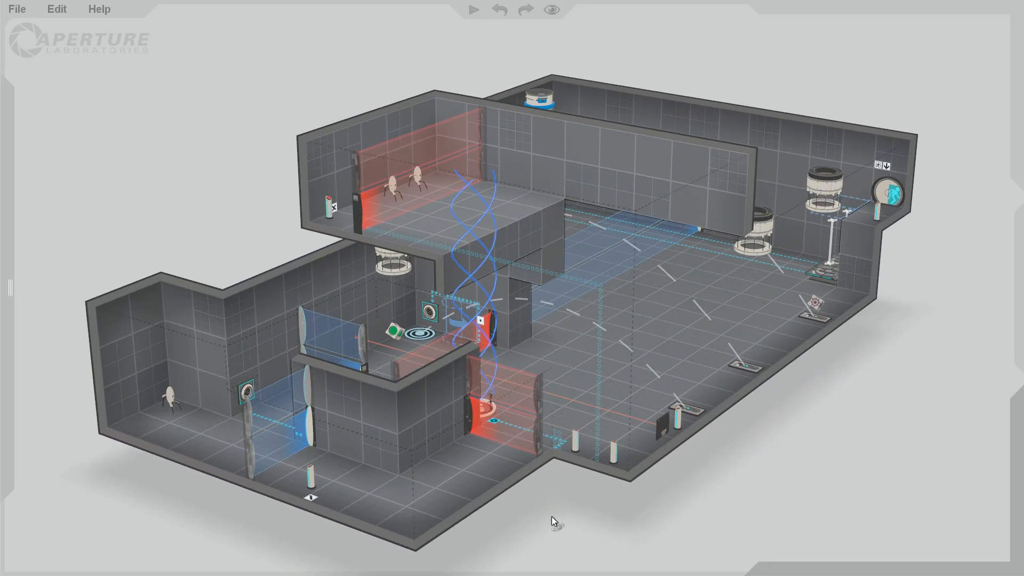
Move the pedestal button to the outer edge of the extended room near the laser field and set its connection visibility to Signage.
{"action": "left_click", "coordinate": [308, 477]}
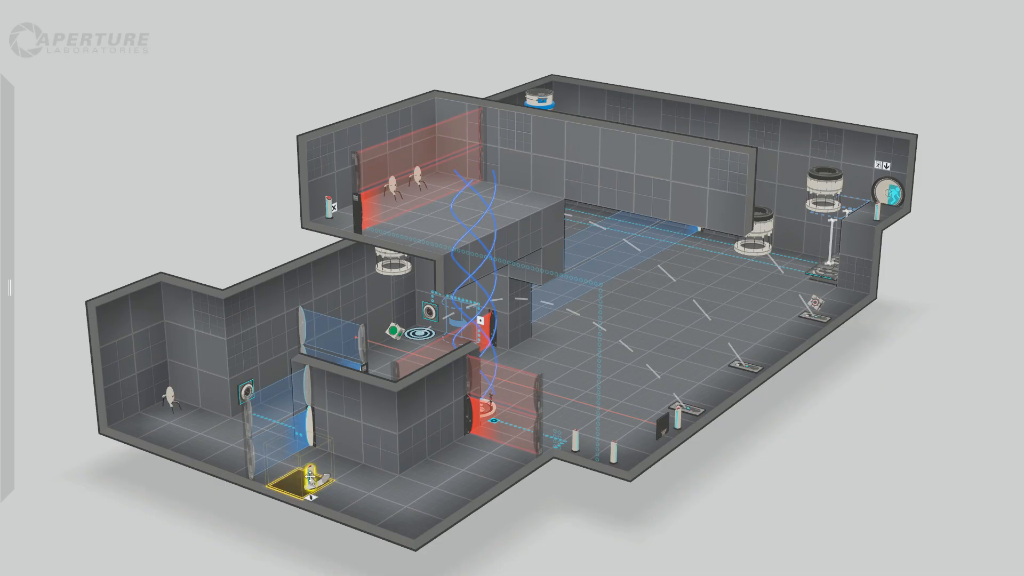
{"action": "left_click_drag", "start_coordinate": [310, 476], "coordinate": [479, 491]}
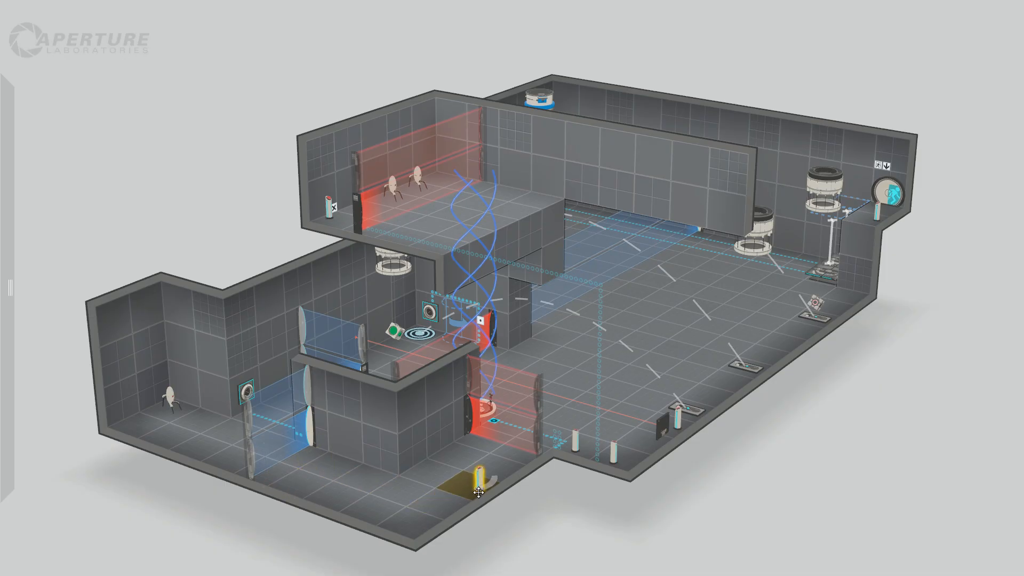
{"action": "right_click", "coordinate": [480, 478]}
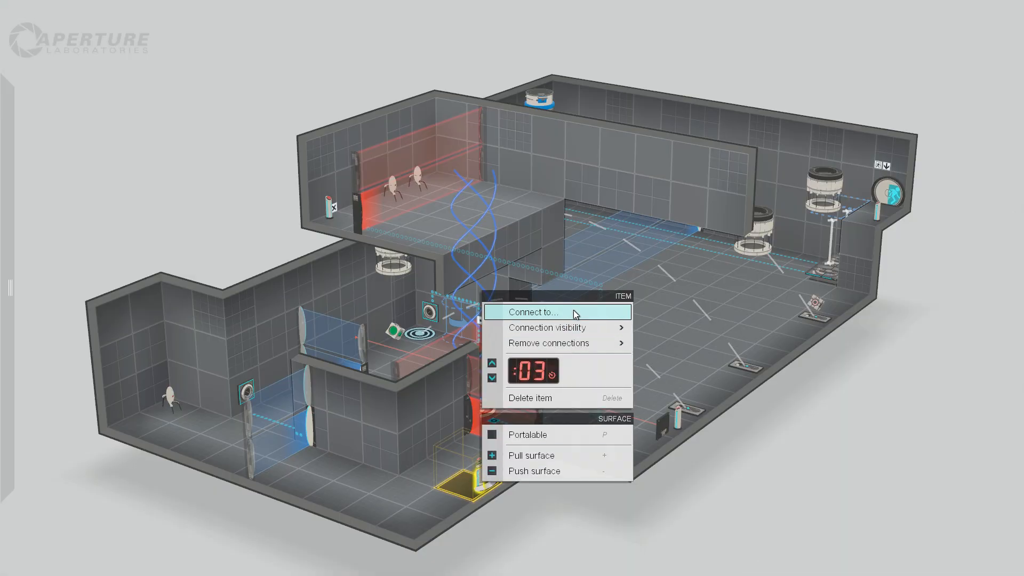
{"action": "mouse_move", "coordinate": [583, 327]}
{"action": "left_click", "coordinate": [698, 345]}
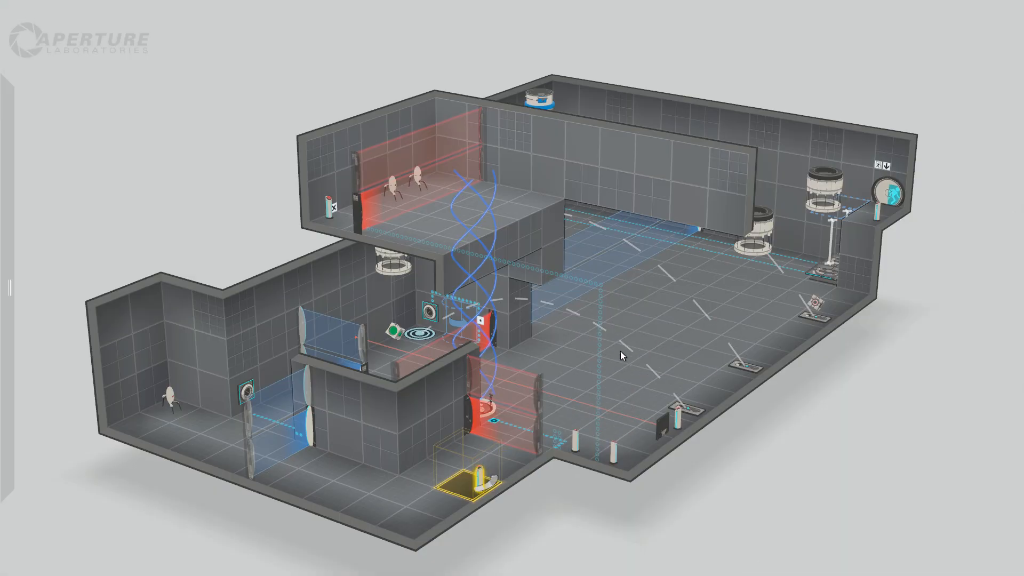
Try showing the pedestal button's connection as an antline and return it to Signage.
{"action": "right_click", "coordinate": [478, 471]}
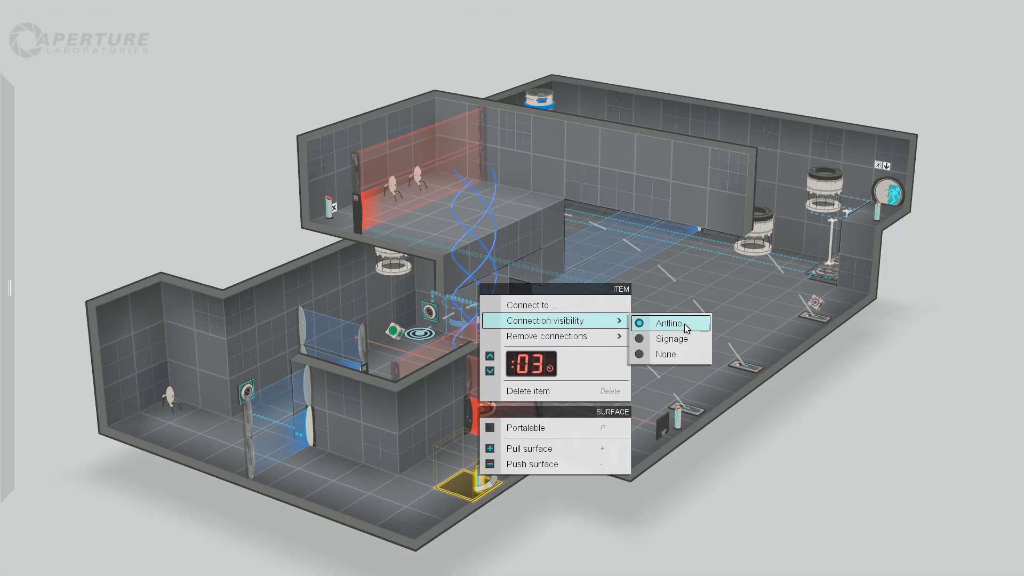
{"action": "left_click", "coordinate": [685, 324]}
{"action": "right_click", "coordinate": [476, 478]}
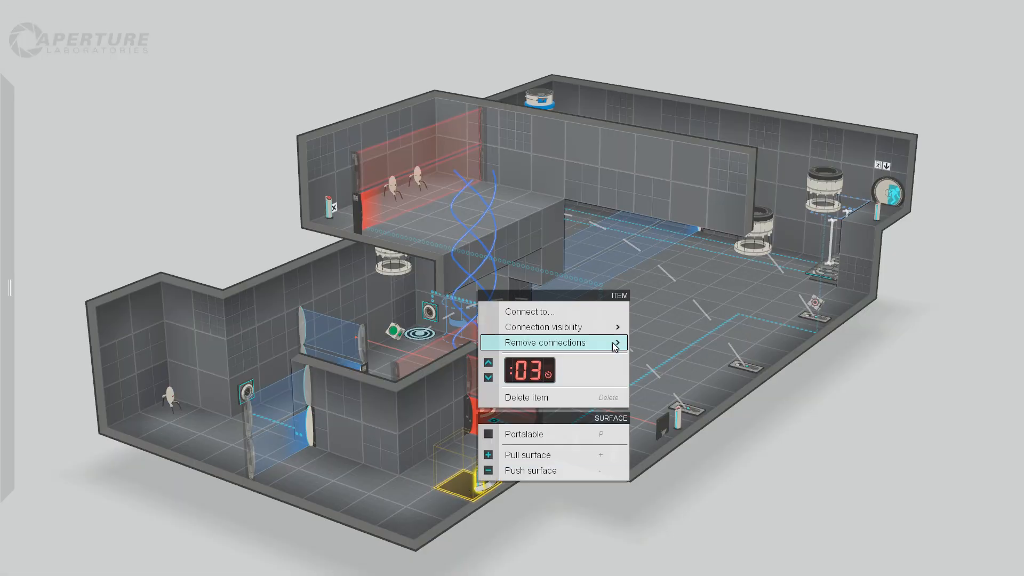
{"action": "mouse_move", "coordinate": [612, 332]}
{"action": "left_click", "coordinate": [665, 345]}
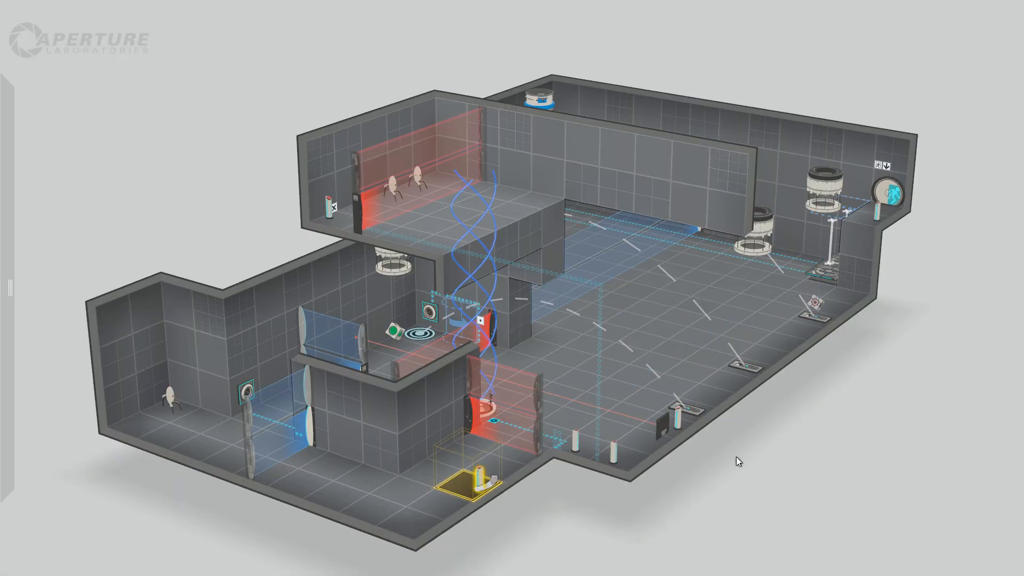
{"action": "left_click_drag", "start_coordinate": [736, 457], "coordinate": [715, 454]}
{"action": "left_click", "coordinate": [448, 529]}
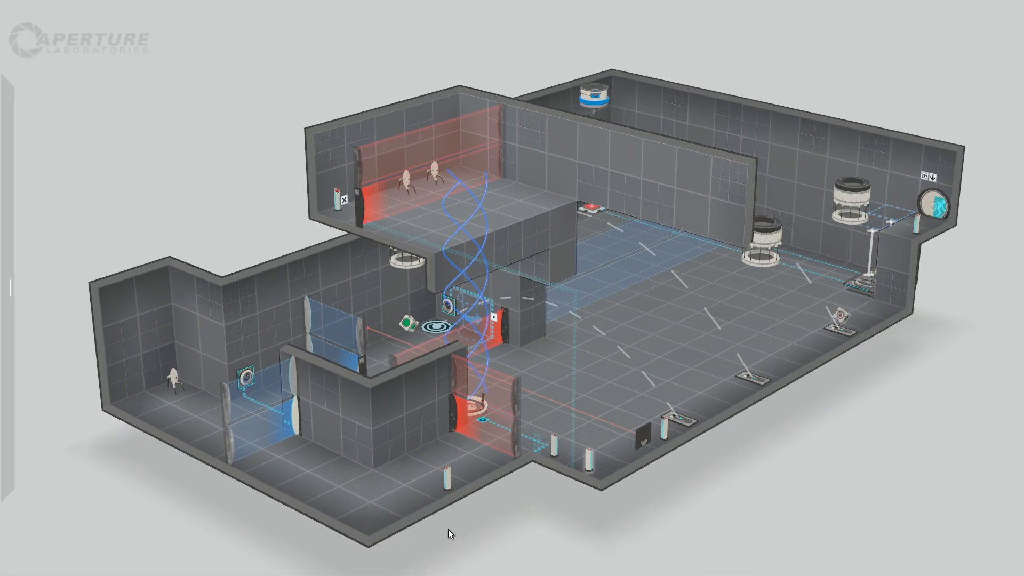